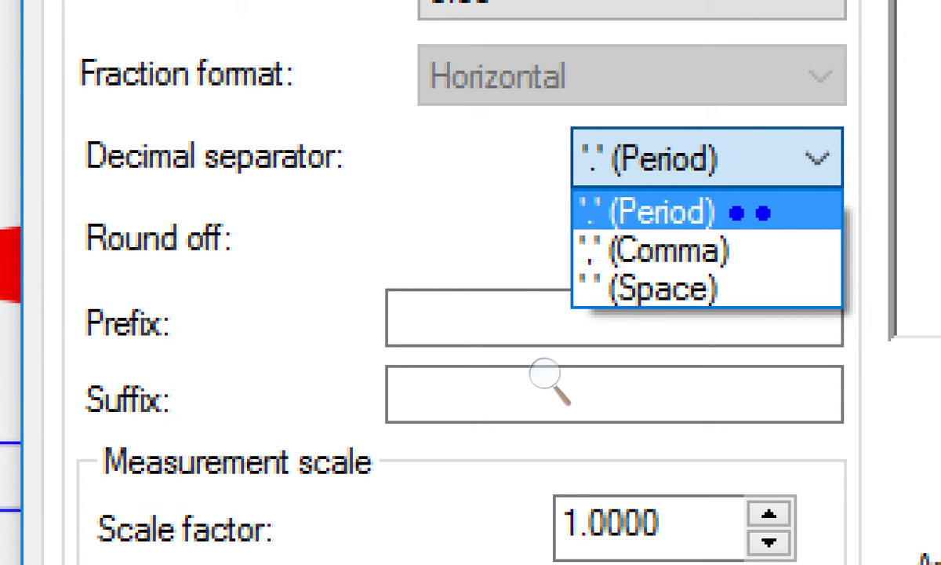
Choose the period as decimal separator and change the linear dimensions' unit format to Scientific.
left_click(749, 213)
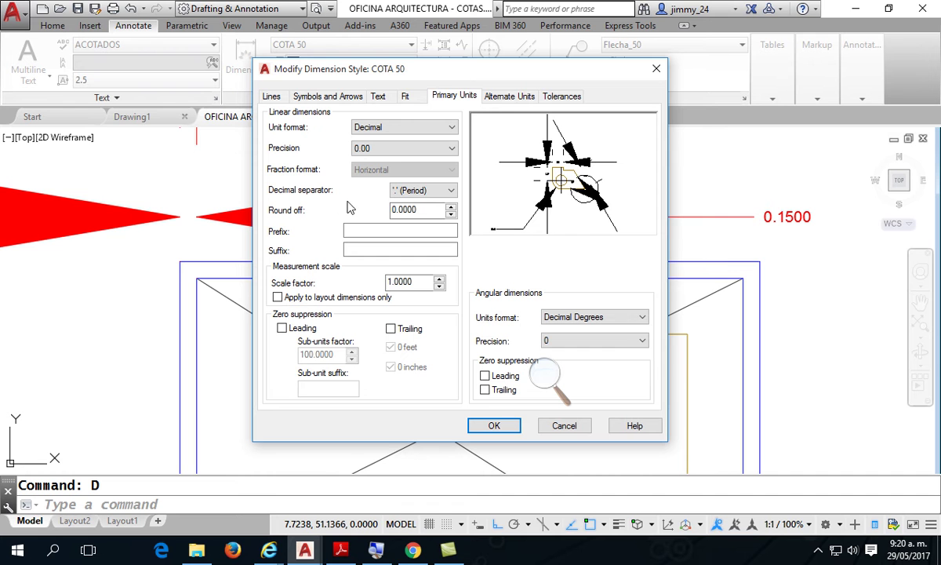
left_click(437, 128)
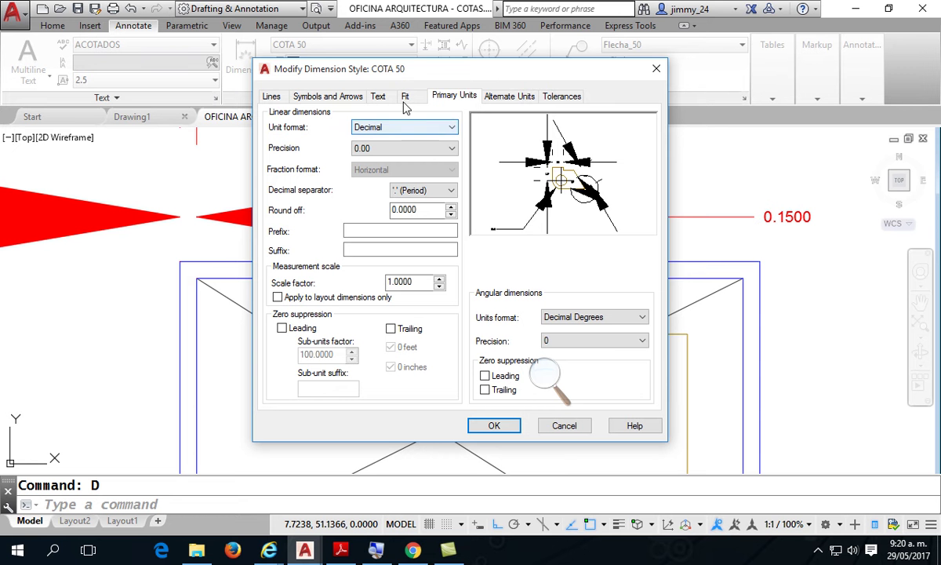
left_click(326, 123)
left_click(387, 141)
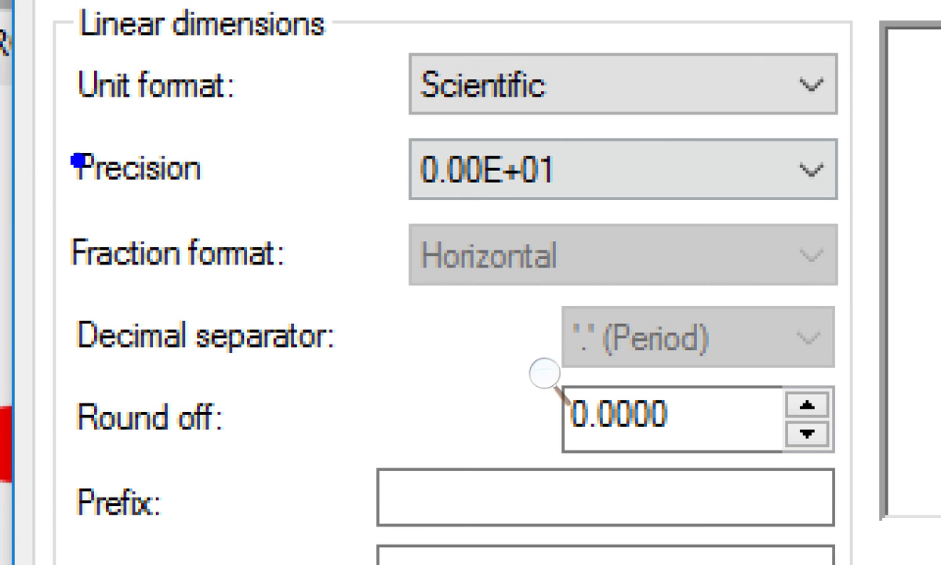
Frame the scientific precision value in the magnified view and annotate it with the example 12X10 raised to 12.
mouse_move(390, 126)
left_mouse_down()
mouse_move(578, 219)
mouse_move(572, 210)
left_mouse_up()
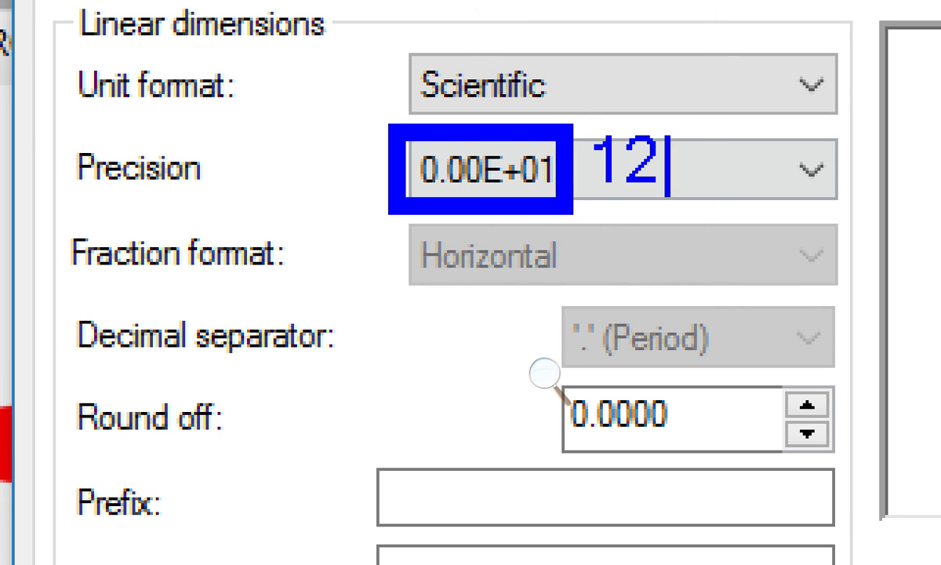
type("X")
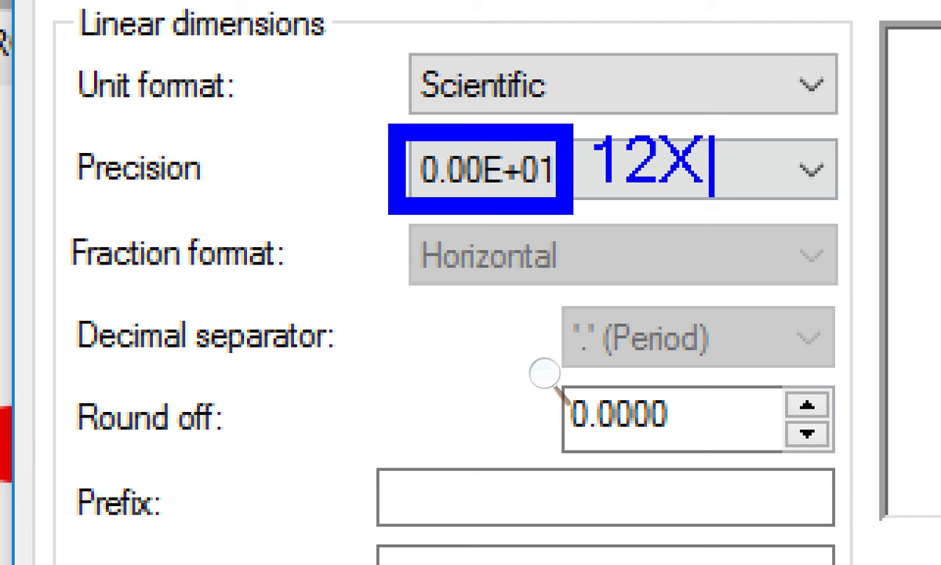
type("10")
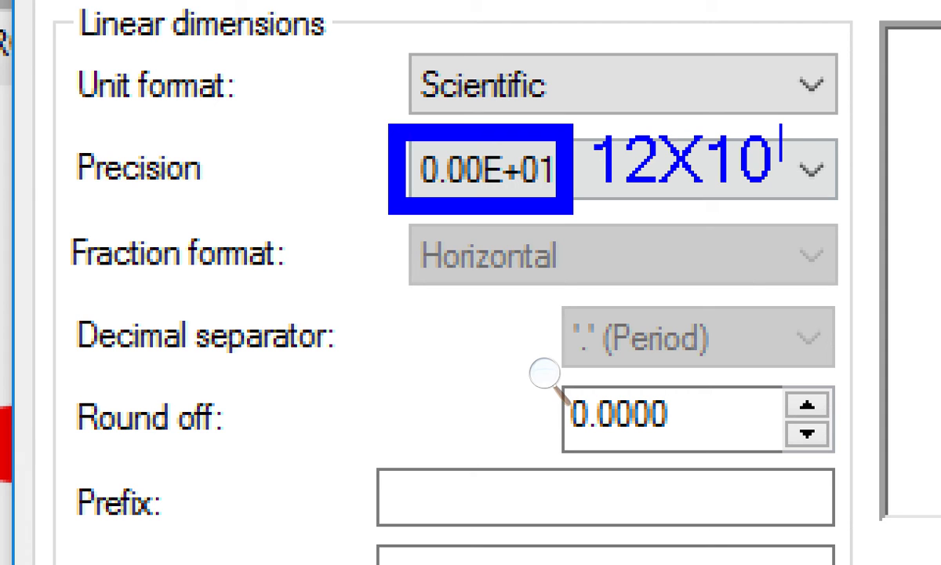
type("12")
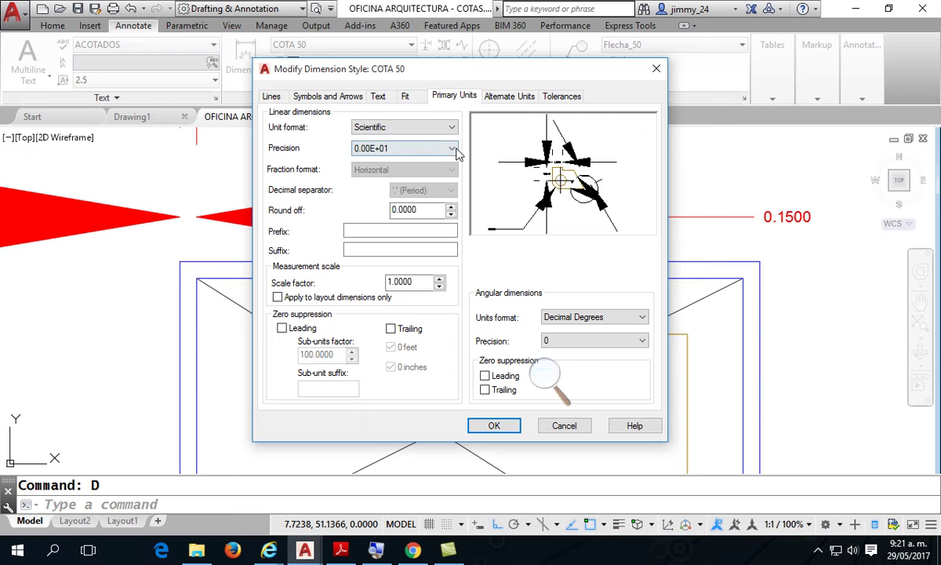
Look through the scientific precision options and set the linear unit format to Decimal.
left_click(452, 149)
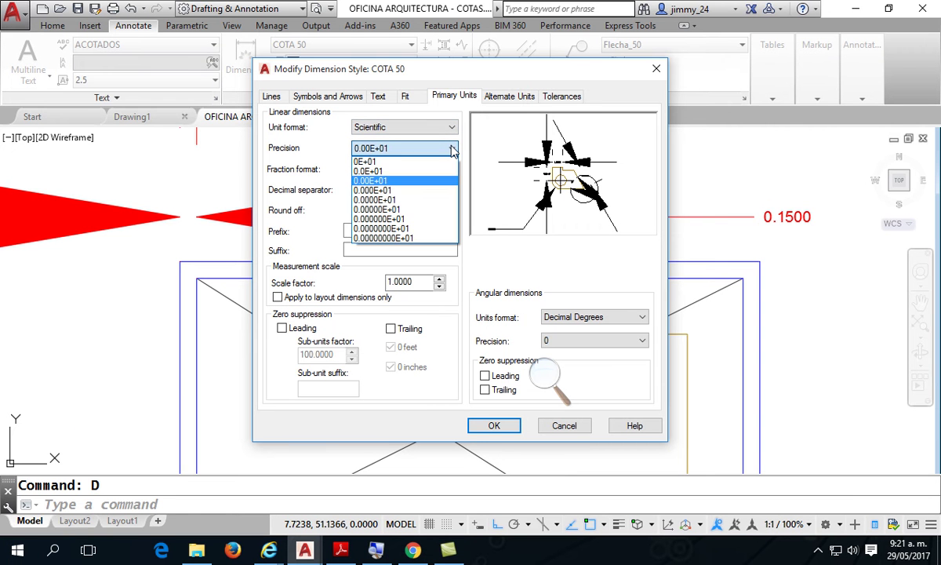
left_click(422, 127)
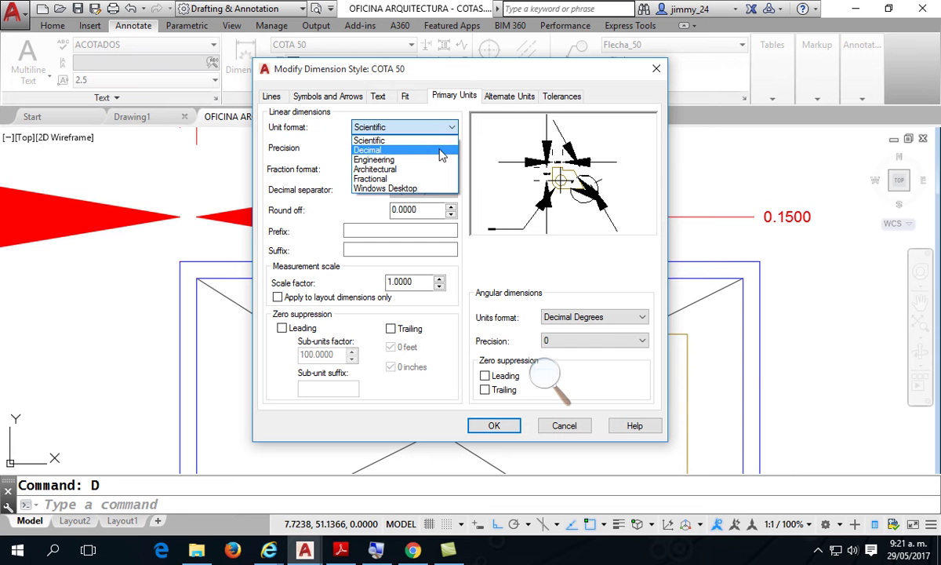
left_click(441, 152)
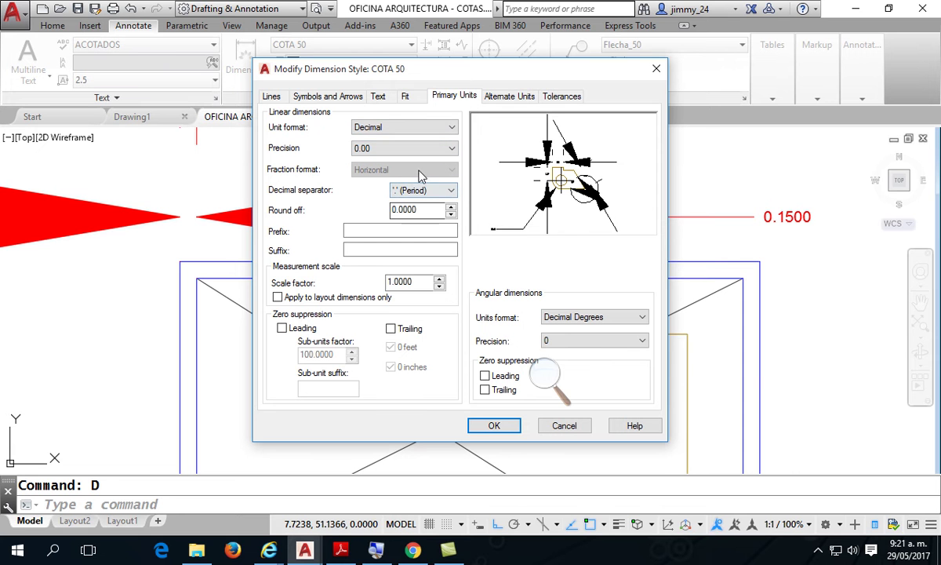
Change the linear dimensions' unit format to Engineering.
left_click(559, 380)
left_click(559, 380)
left_click(558, 380)
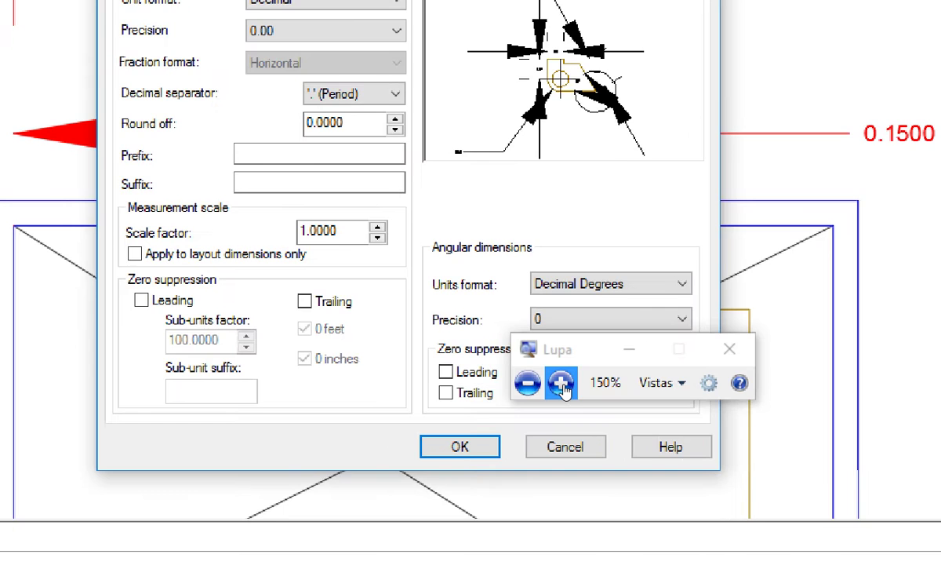
left_click(558, 380)
left_click(449, 138)
left_click(451, 105)
left_click(455, 131)
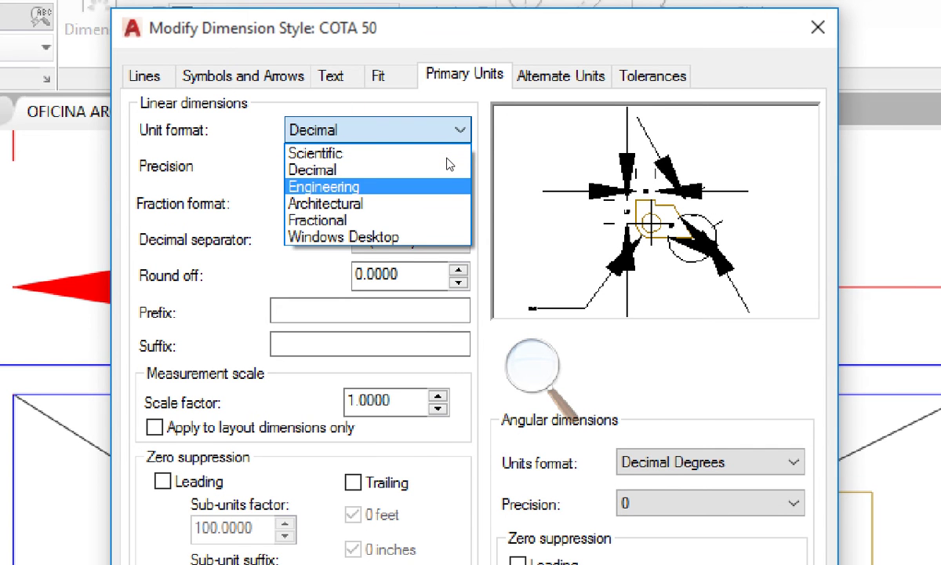
left_click(448, 187)
Frame the feet-and-inches precision value of the Engineering format in the magnified view and clear the marking.
key("super+plus")
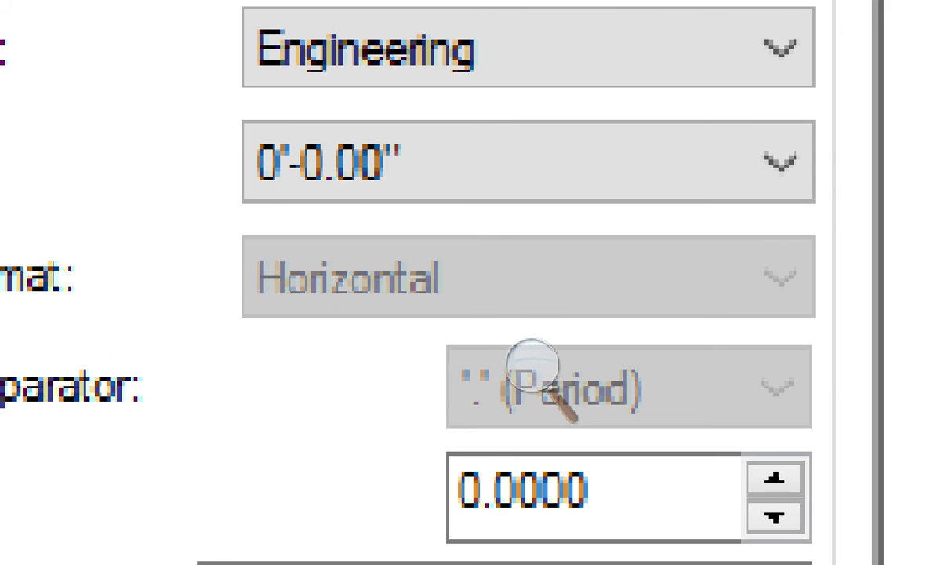
mouse_move(233, 115)
left_mouse_down("ctrl")
mouse_move(294, 168)
mouse_move(443, 211)
left_mouse_up("ctrl")
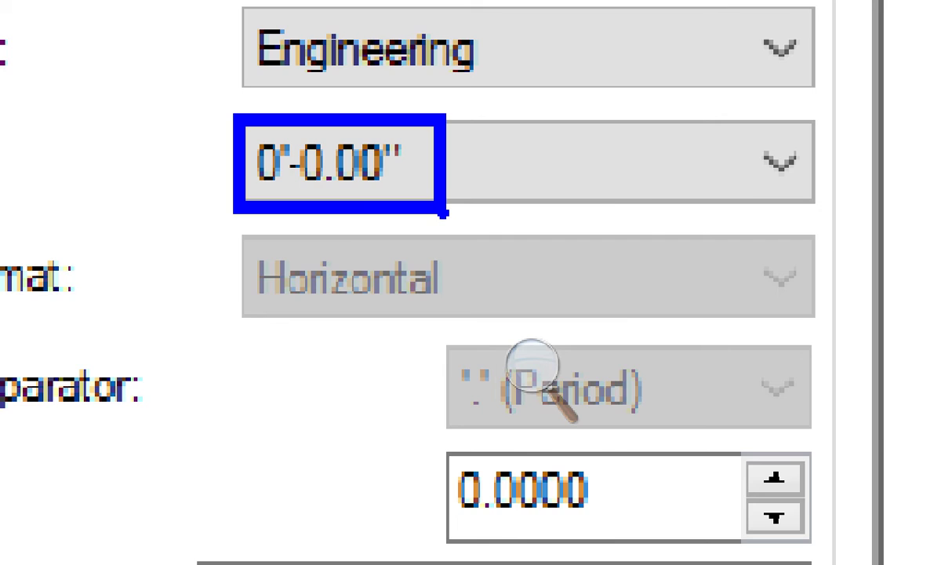
key("Escape")
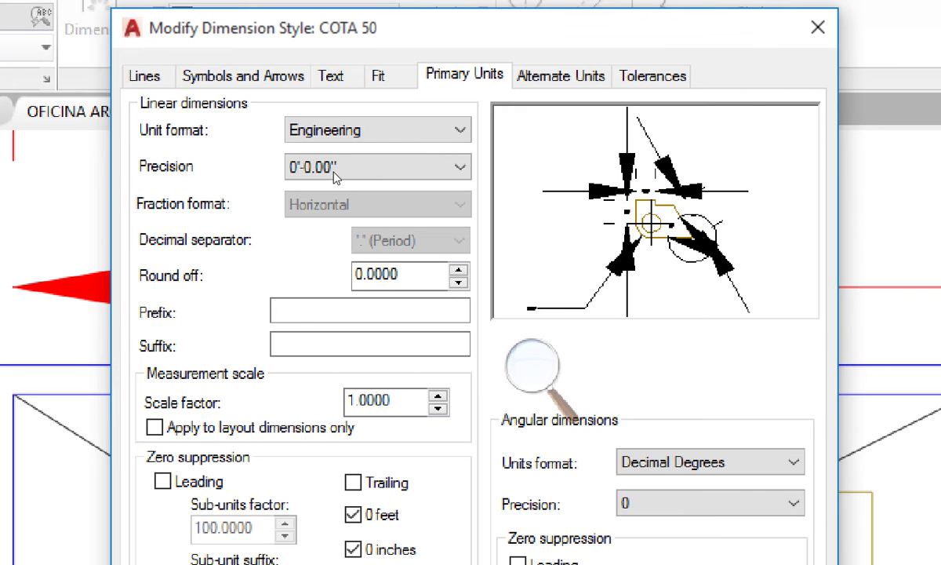
Change the linear dimensions' unit format to Architectural.
left_click(416, 144)
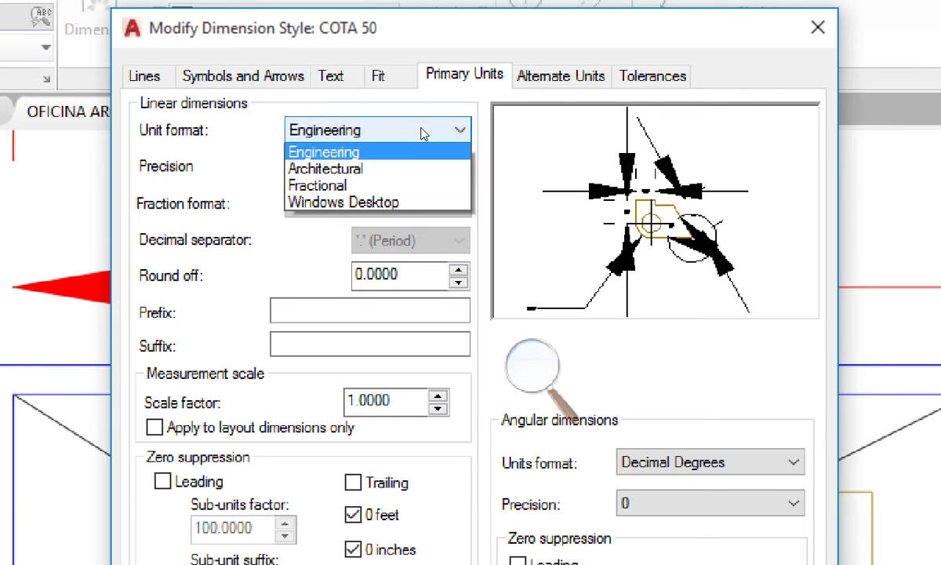
key("Return")
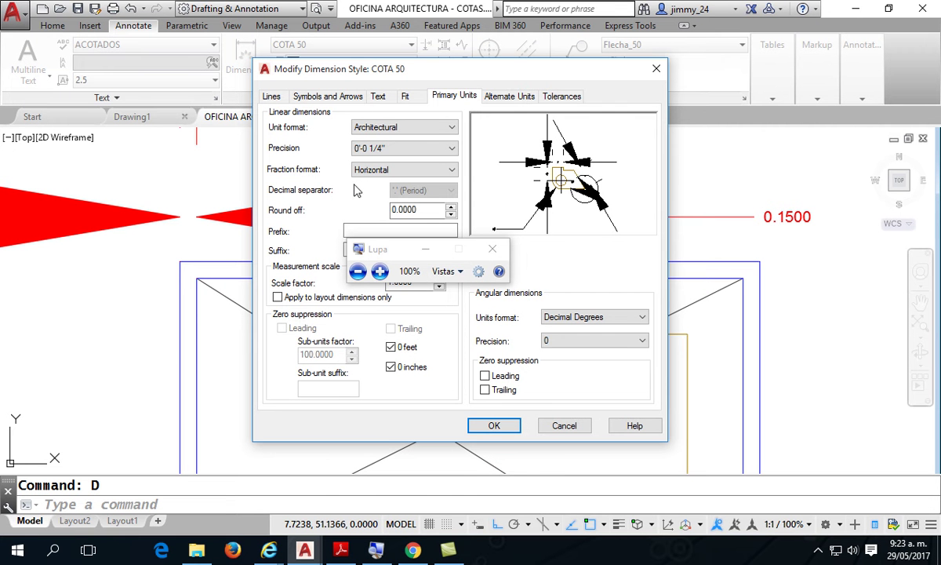
Change the linear dimensions' unit format to Fractional.
left_click_drag(383, 253, 725, 310)
left_click(723, 325)
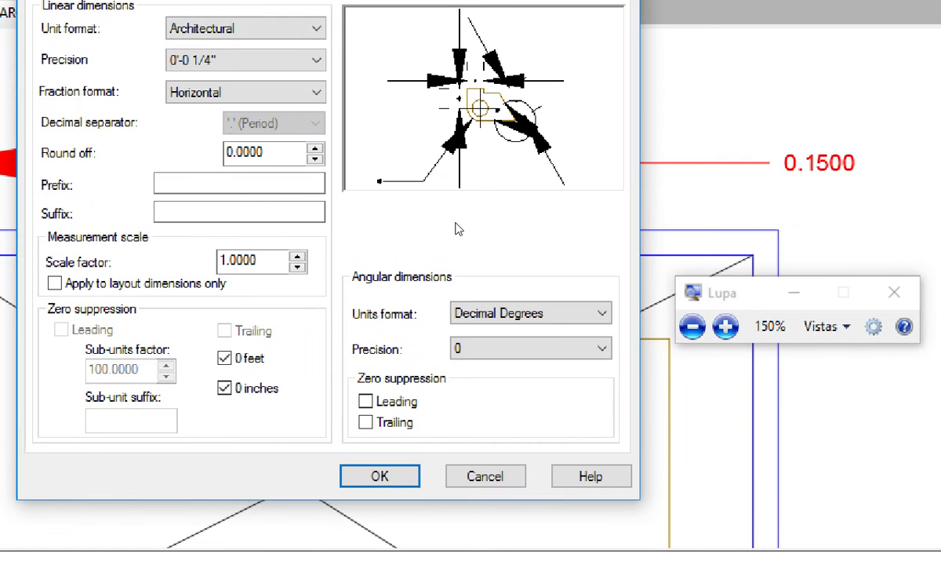
key("alt+Down")
key("Up")
key("Down")
key("Down")
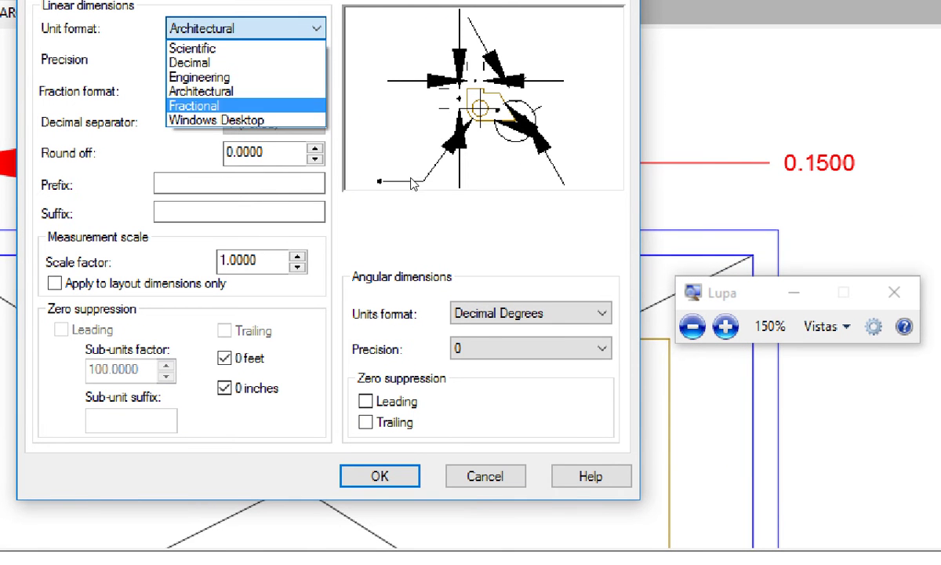
key("Tab")
key("Tab")
key("shift+Tab")
key("shift+Tab")
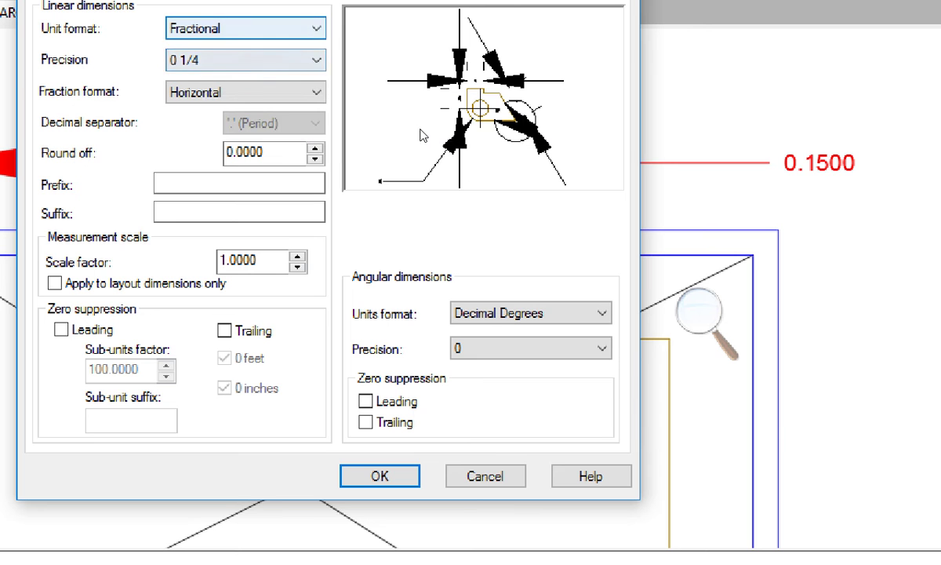
Change the linear dimensions' unit format to Windows Desktop.
key("alt+Down")
key("Down")
key("Return")
key("Tab")
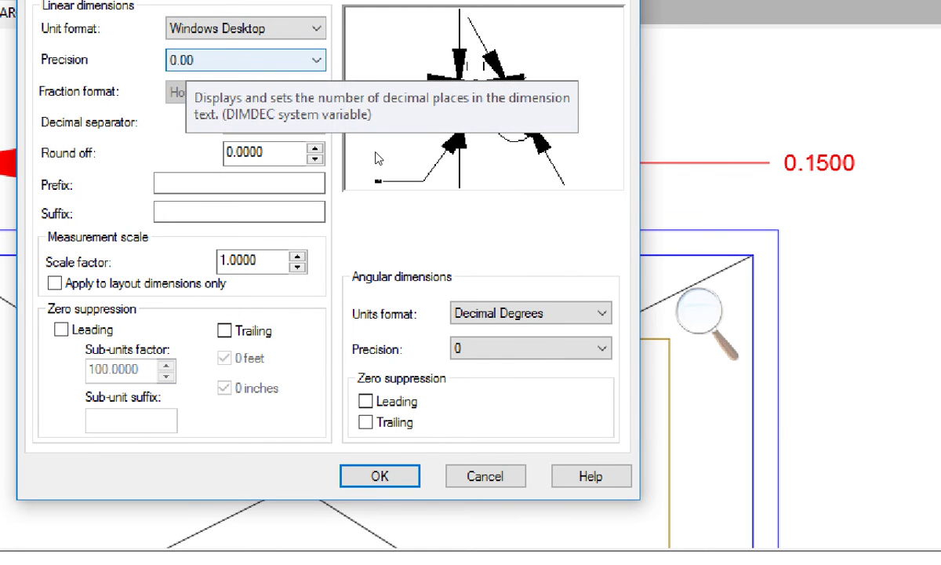
Set the linear dimensions' unit format to Decimal.
key("shift+Tab")
key("alt+Down")
key("Home")
key("Down")
key("Return")
key("Tab")
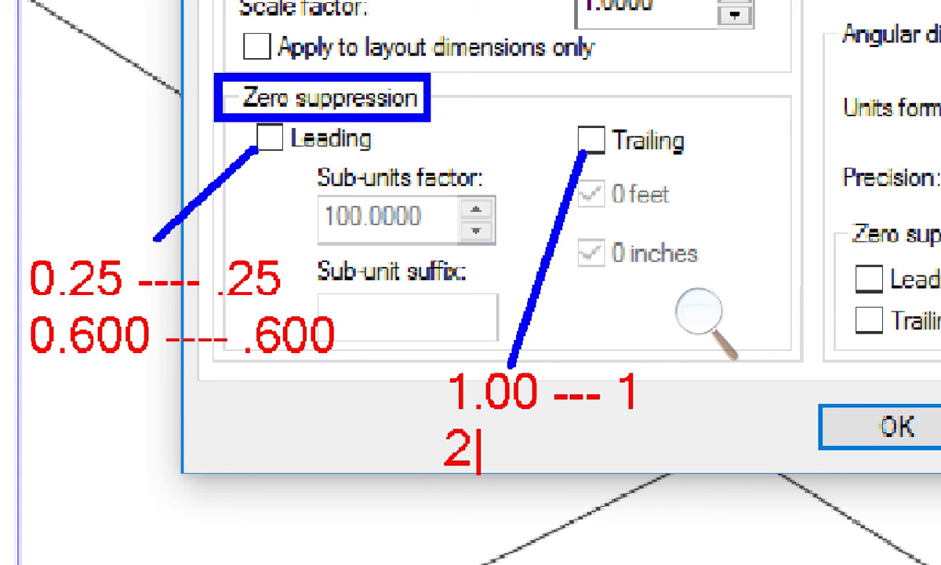
Complete the trailing-zero example annotation as "2.500 --- 2.5" and clear the on-screen notes.
type(".")
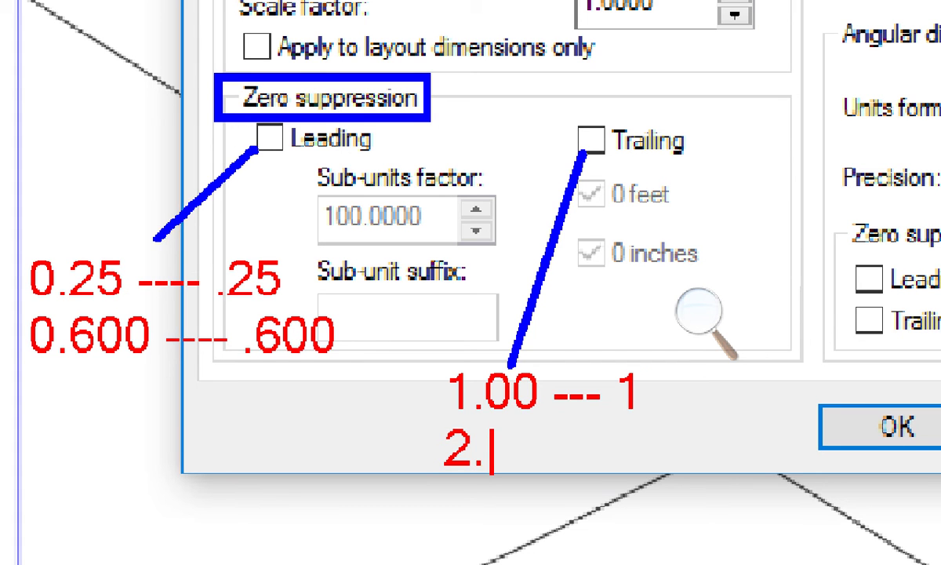
type("500 --")
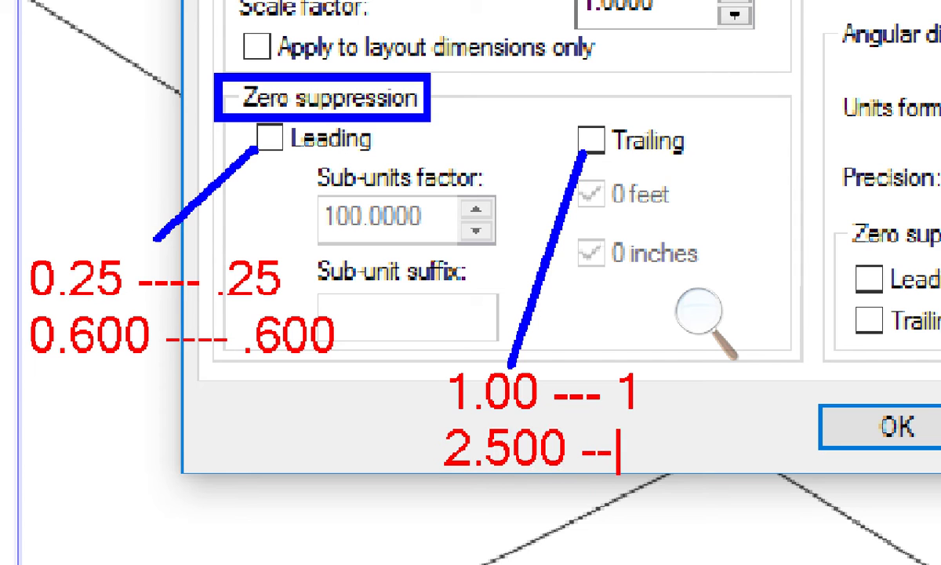
type("- 2.5")
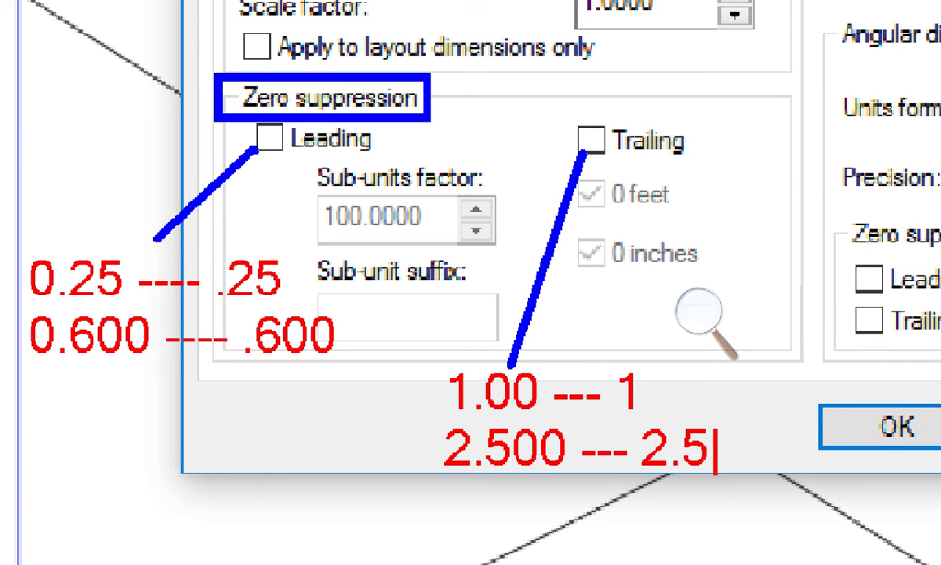
key("Escape")
Turn on leading zero suppression for linear dimensions and apply the COTA 50 style change to the drawing.
left_click_drag(256, 135, 288, 115)
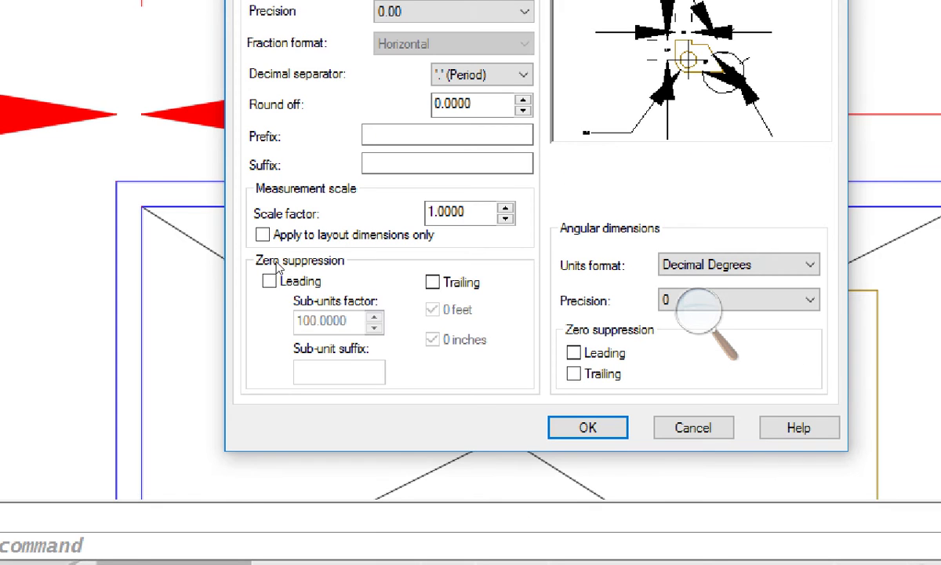
key("space")
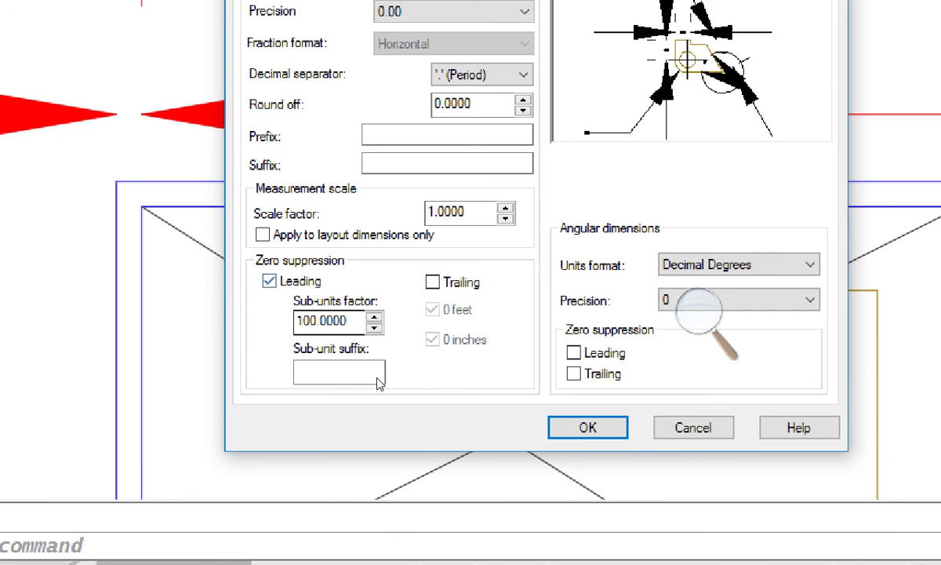
key("Return")
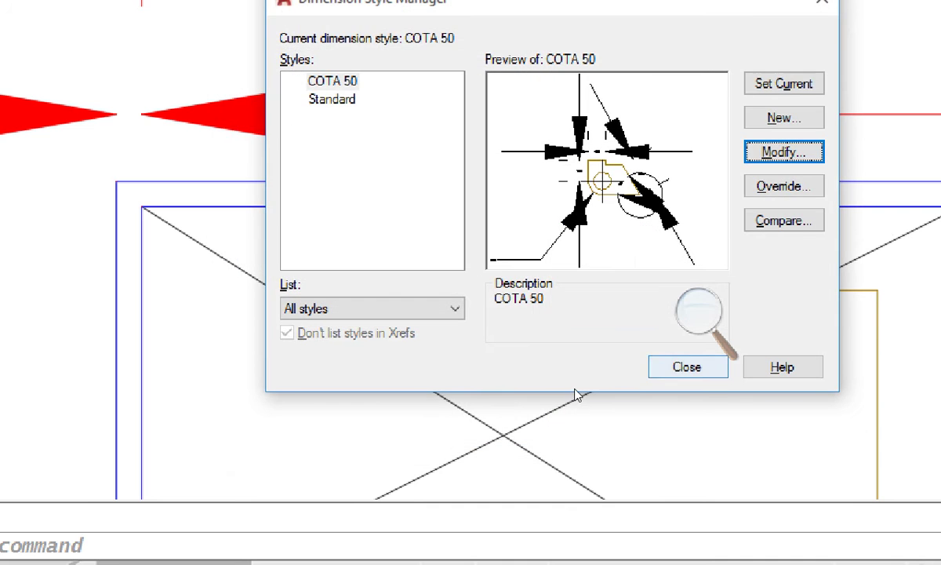
left_click(687, 367)
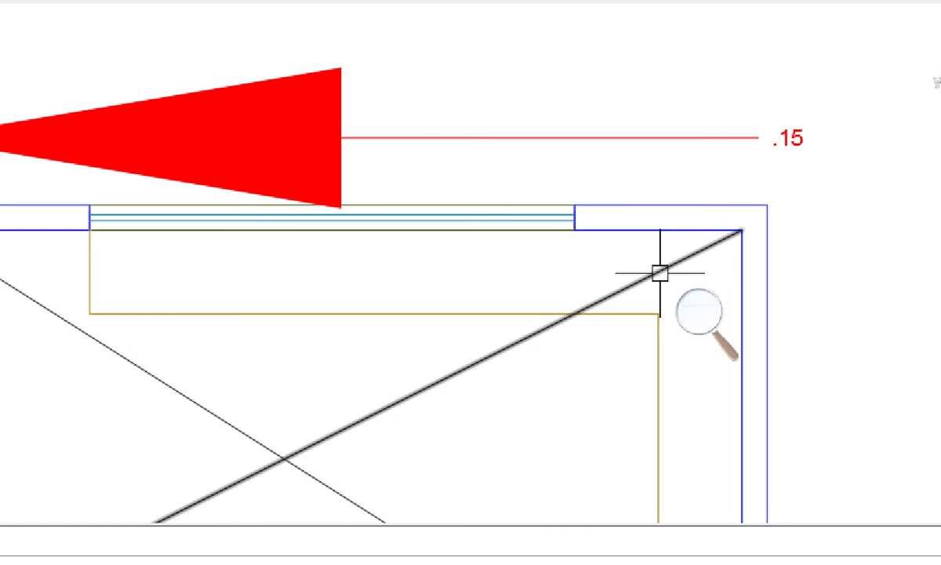
scroll(655, 273, "down", 2)
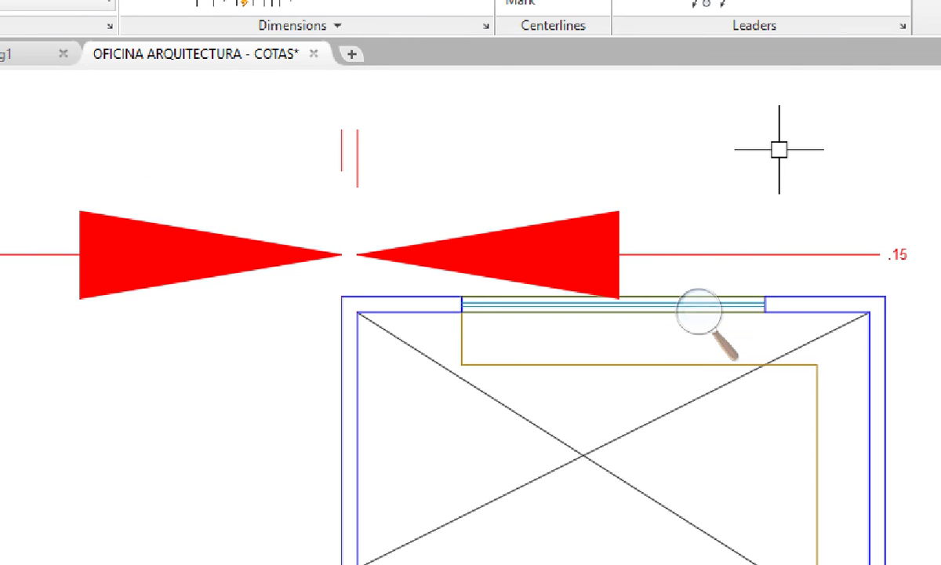
Modify the COTA 50 dimension style's text to vertical placement Above and alignment with the dimension line.
type("d")
key("Return")
key("alt+m")
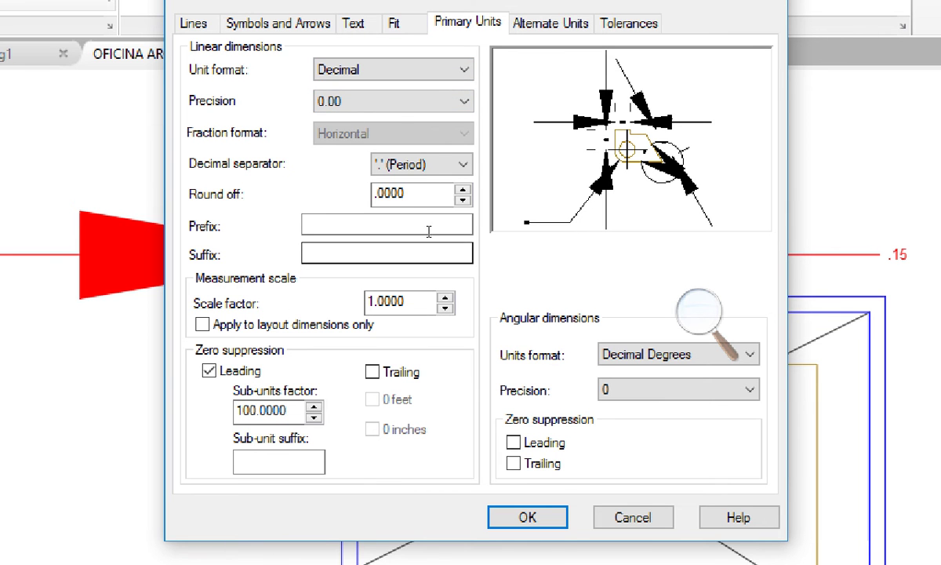
key("ctrl+shift+Tab")
key("ctrl+shift+Tab")
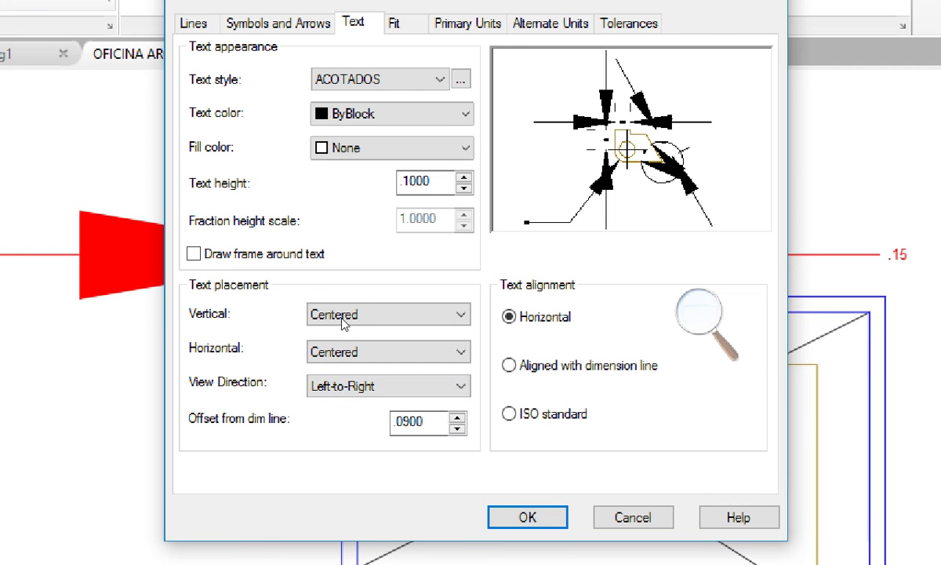
left_click(413, 296)
key("Down")
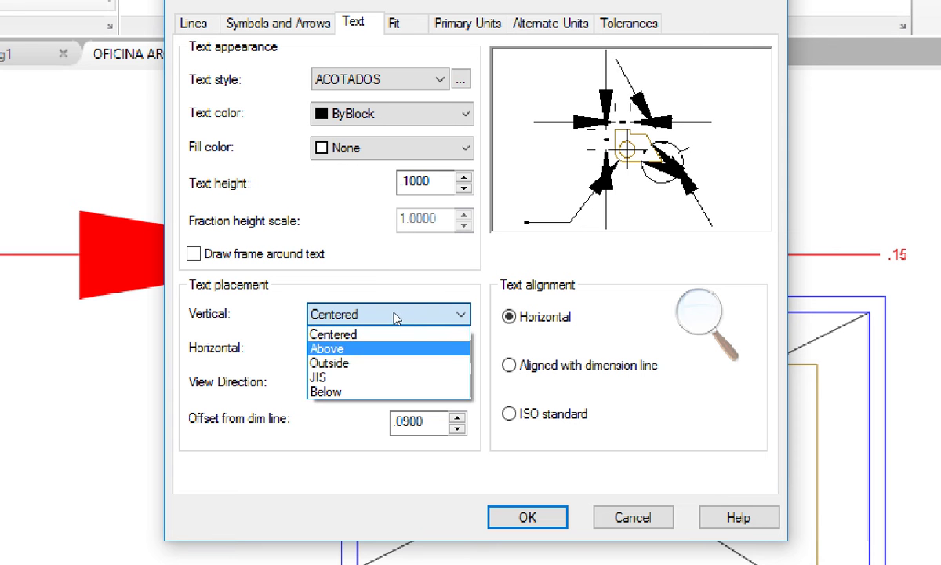
key("Return")
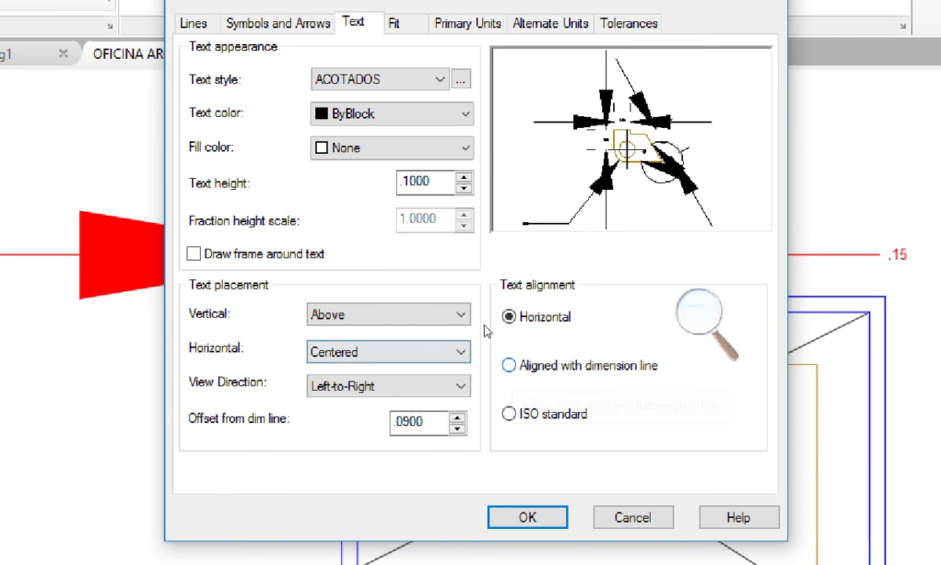
left_click(509, 365)
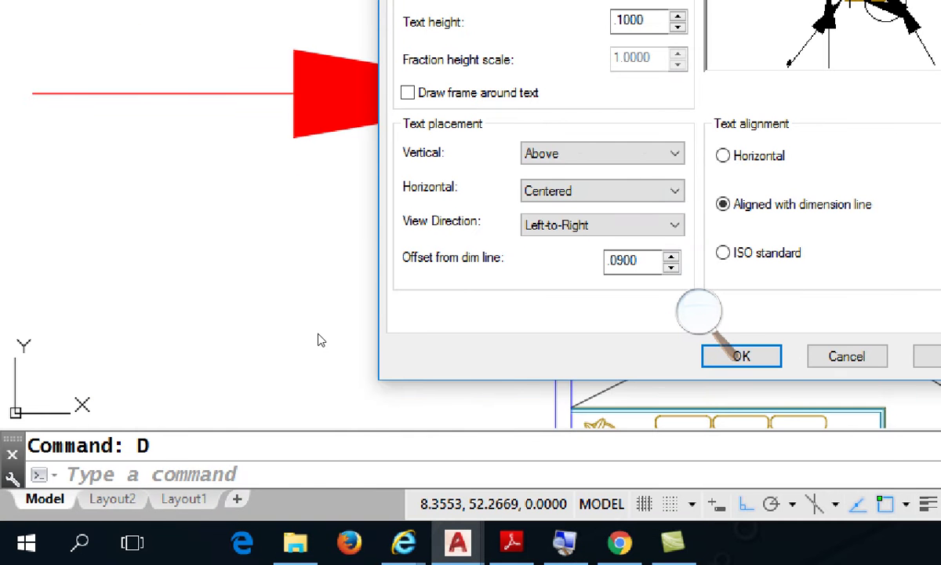
Try Centered vertical placement with Horizontal text alignment, and return to Above and Aligned with dimension line.
left_click(602, 153)
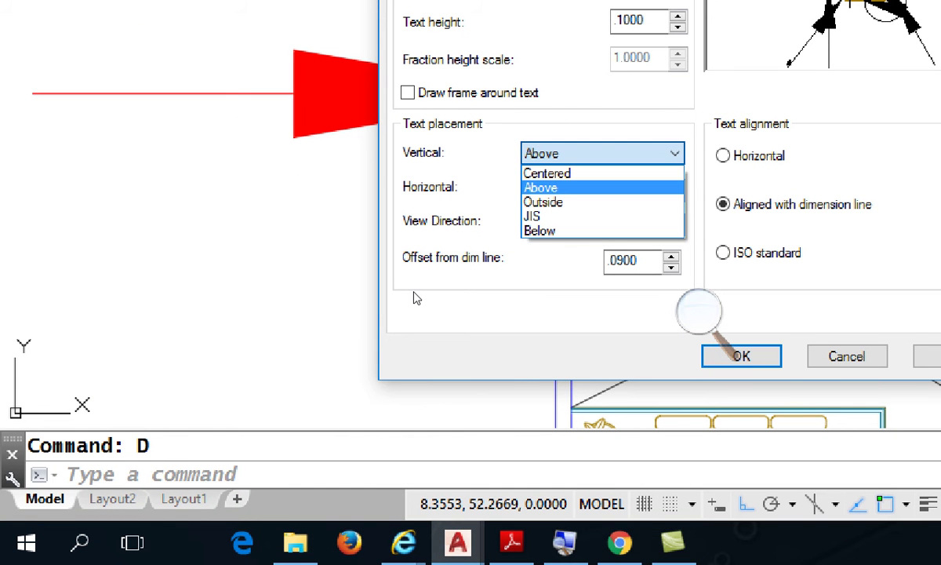
left_click(547, 172)
left_click(722, 156)
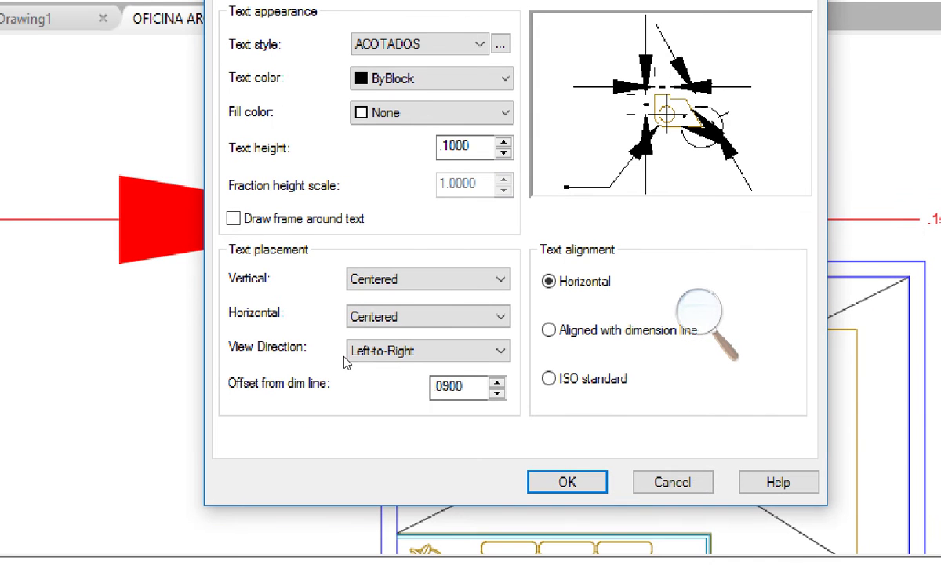
left_click(156, 436)
left_click(437, 309)
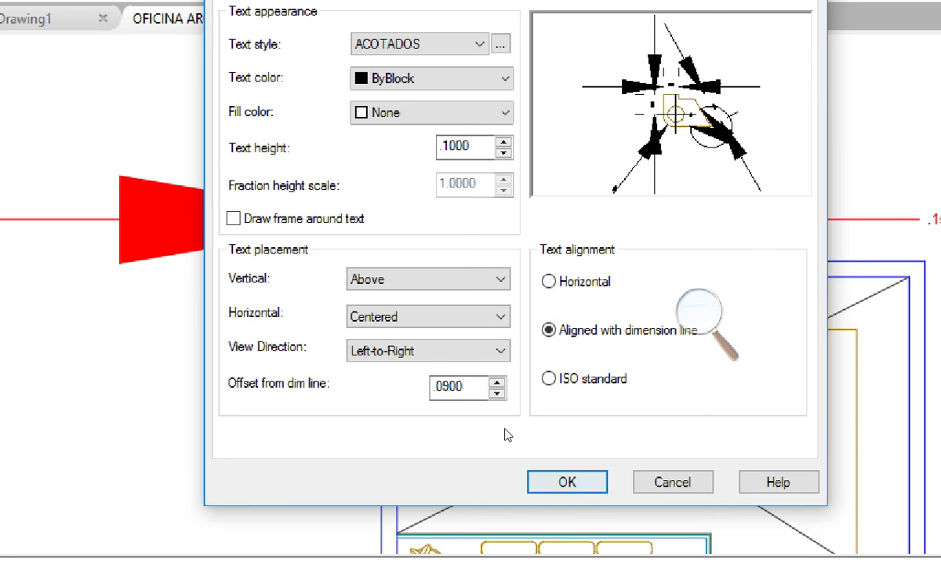
Apply the COTA 50 text placement and alignment settings to the drawing and close the style manager.
key("Return")
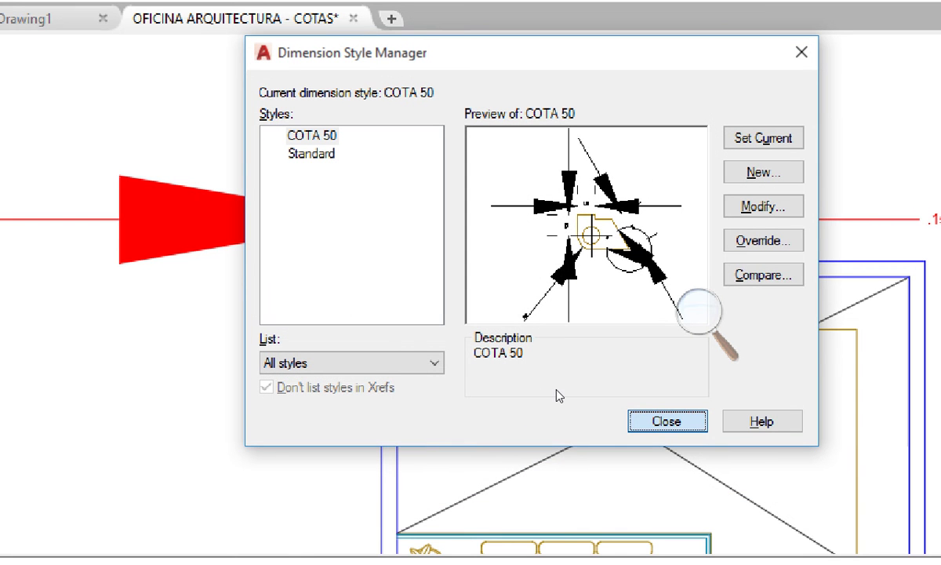
key("Return")
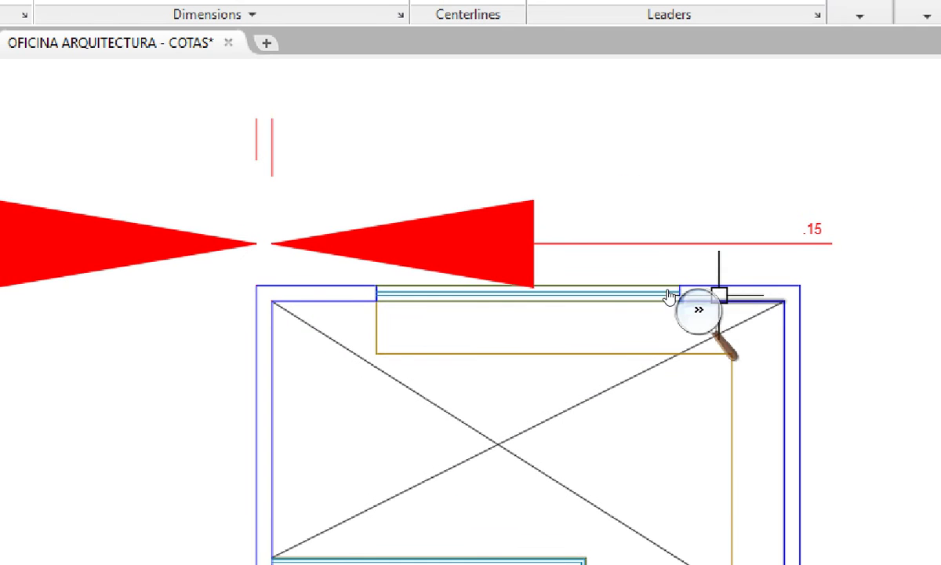
left_click(698, 310)
left_click(691, 326)
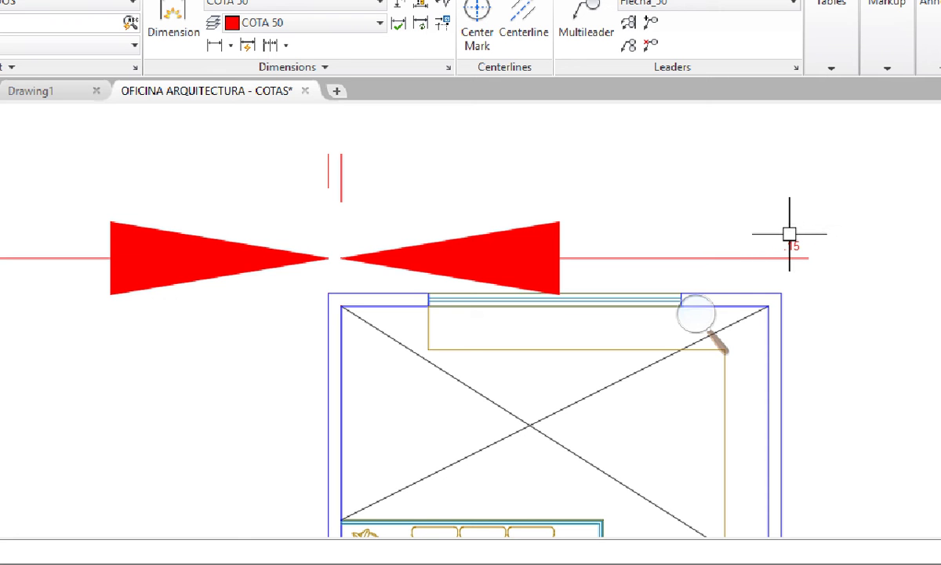
Open the COTA 50 style's Fit settings and box the Fit options heading and the Always keep text between ext lines choice.
type("d")
key("Return")
left_click(653, 252)
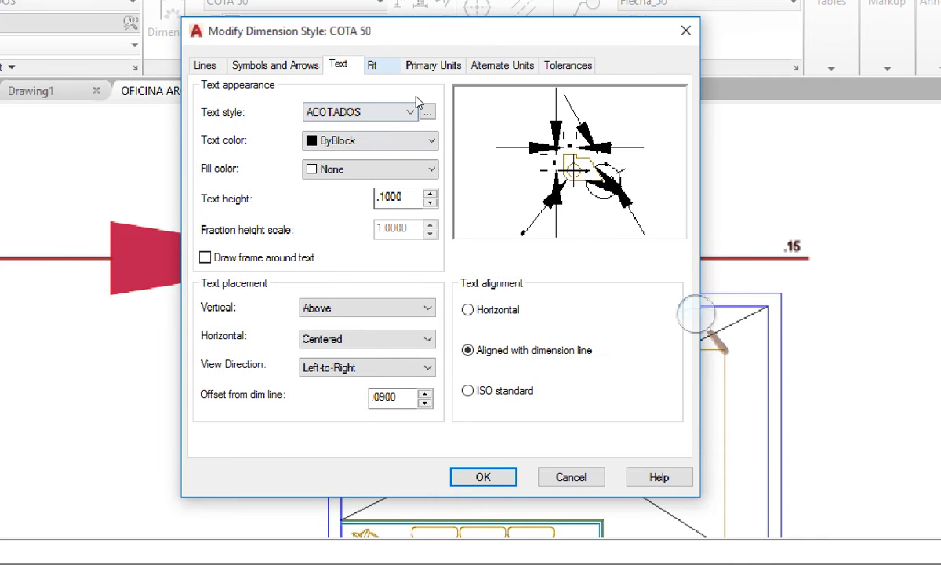
key("ctrl+Tab")
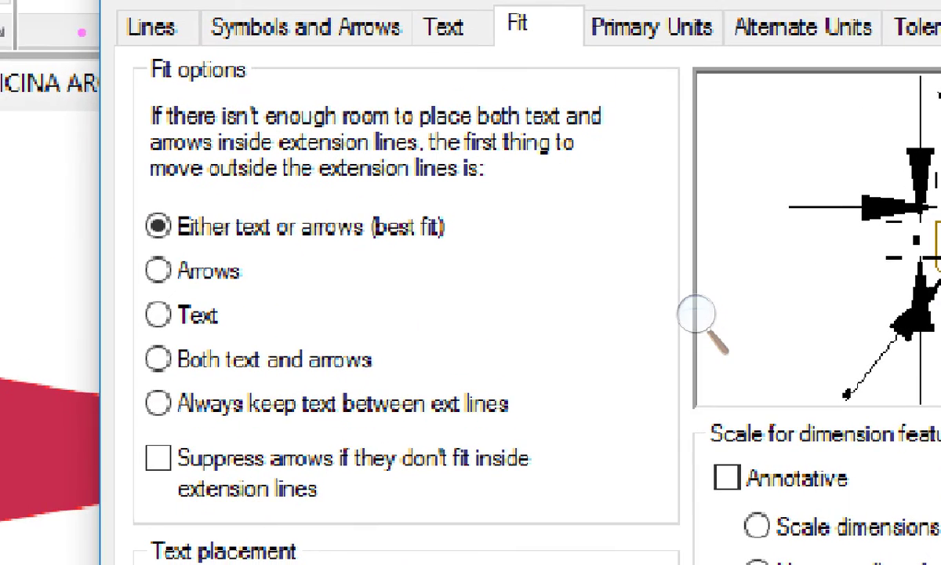
mouse_move(134, 46)
left_mouse_down()
mouse_move(196, 89)
mouse_move(270, 93)
left_mouse_up()
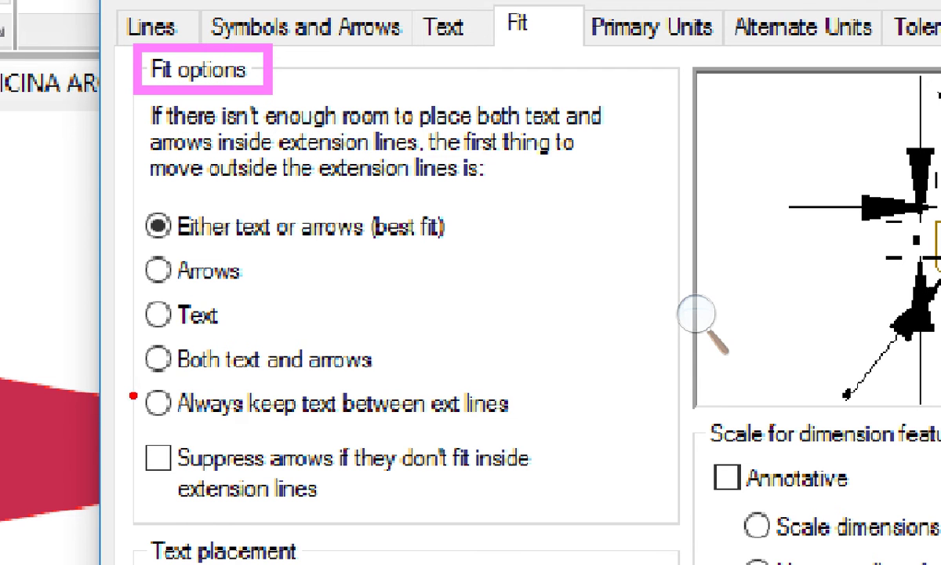
mouse_move(134, 382)
left_mouse_down()
mouse_move(279, 430)
mouse_move(527, 437)
left_mouse_up()
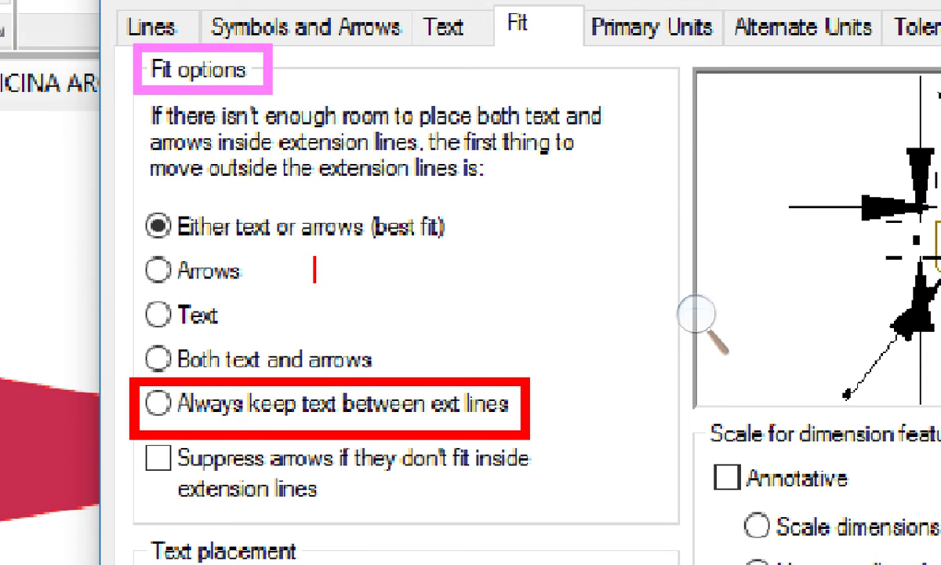
Write the on-screen notes "EXT LINE --- EXTENSION LINE" and "DIM LINE --- DIMENSION LINE" beside the fit choices.
type("EXT ")
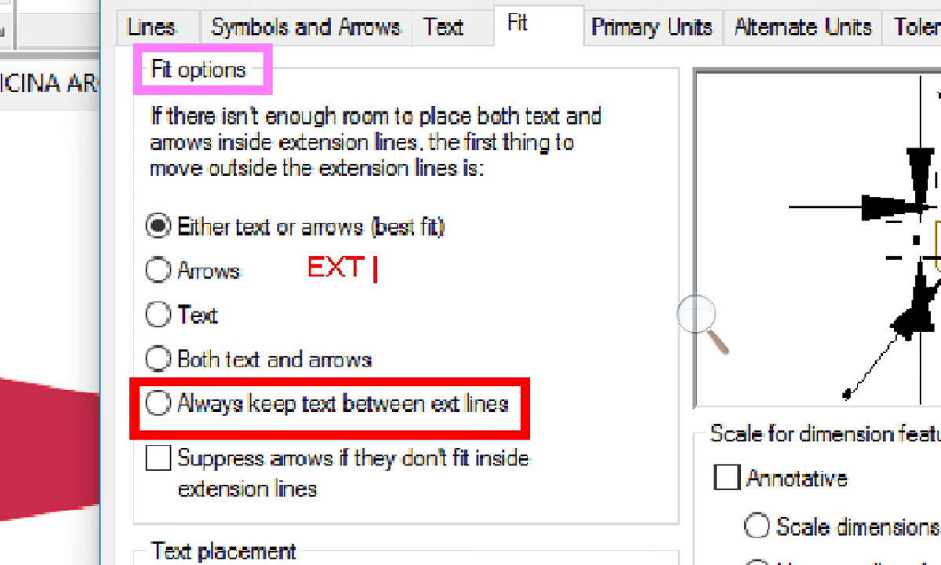
type("LINE --- ")
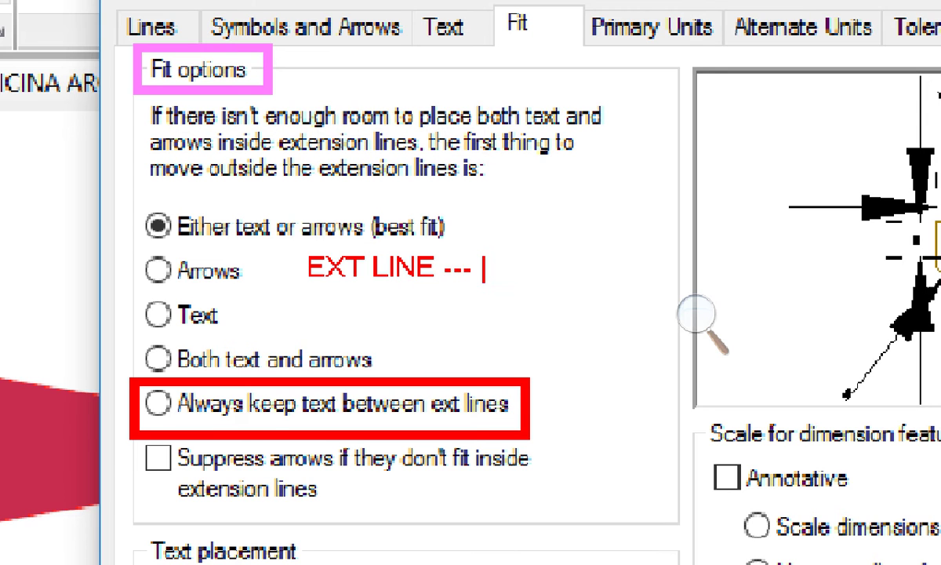
type("EXTENSION  LINE")
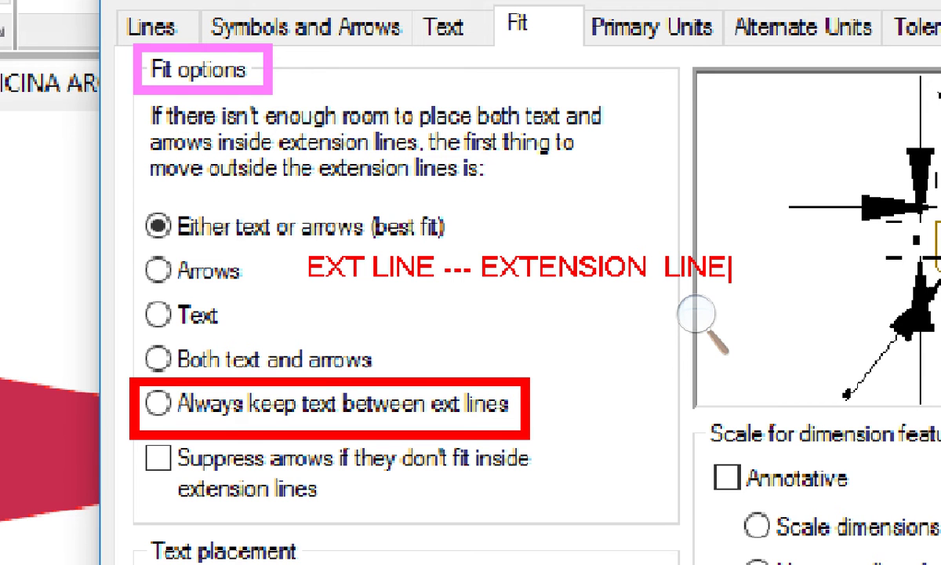
key("Return")
type("DIM")
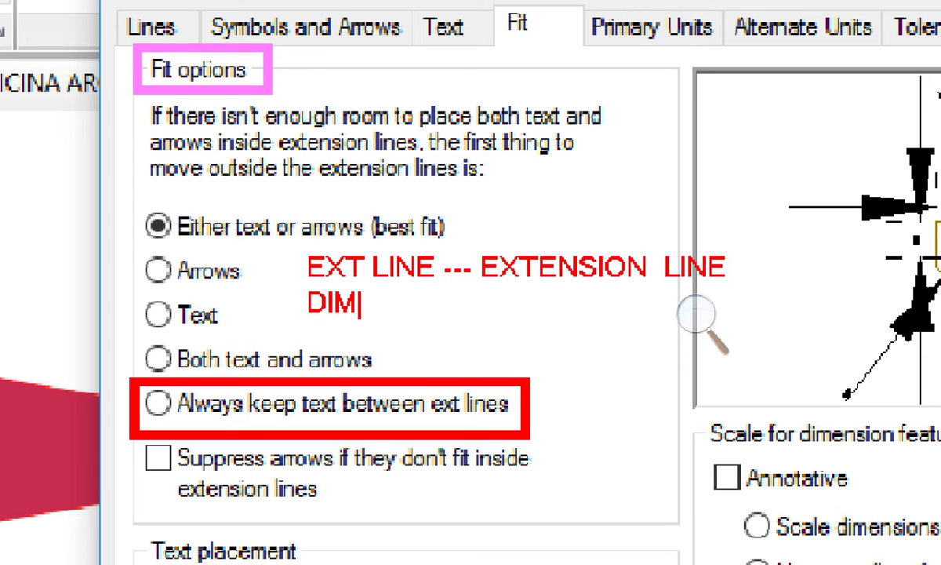
type(" LINE --")
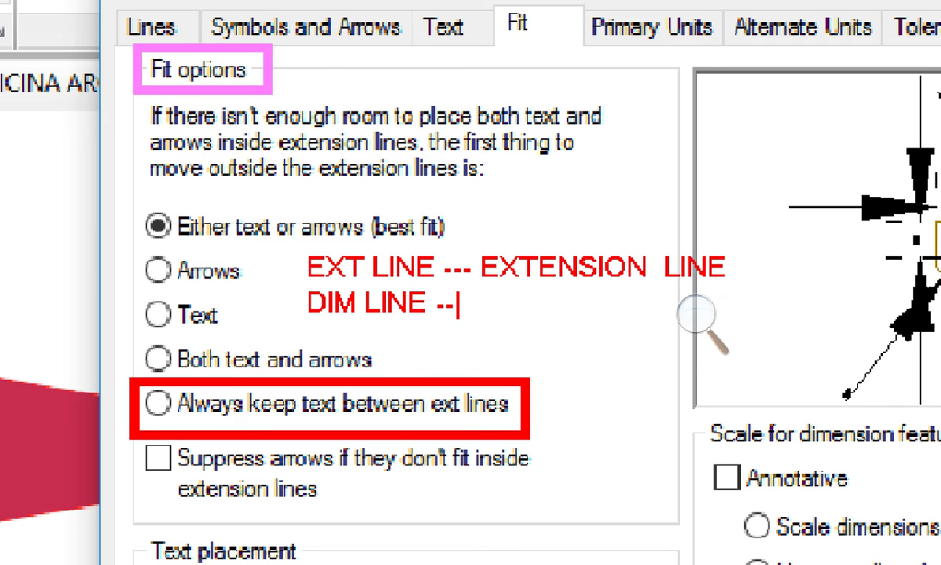
type("- DIMENSION LINE")
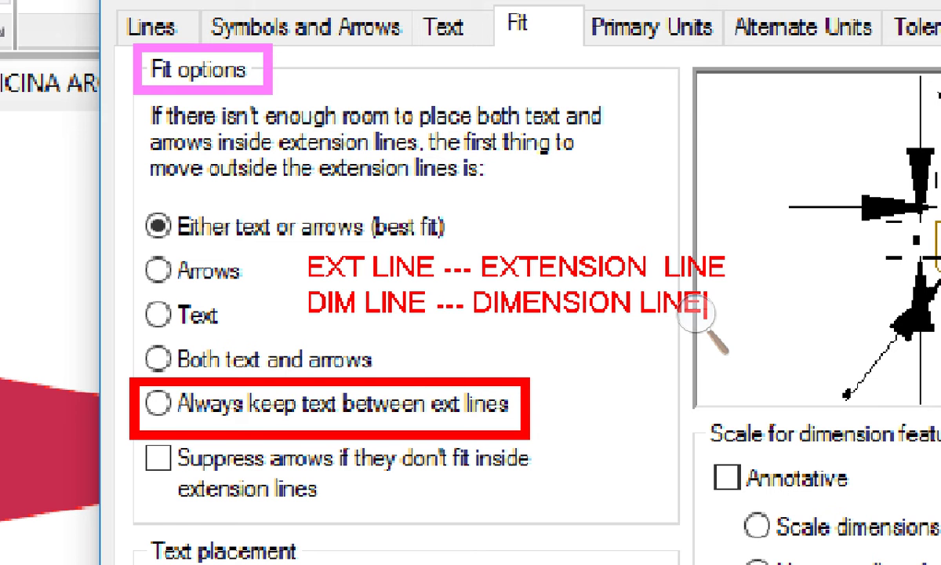
Sketch two vertical lines crossed by one horizontal line beside the notes to illustrate extension and dimension lines.
mouse_move(780, 171)
left_mouse_down()
mouse_move(761, 282)
mouse_move(779, 276)
left_mouse_up()
left_click_drag(811, 171, 811, 281)
left_click_drag(755, 192, 837, 192)
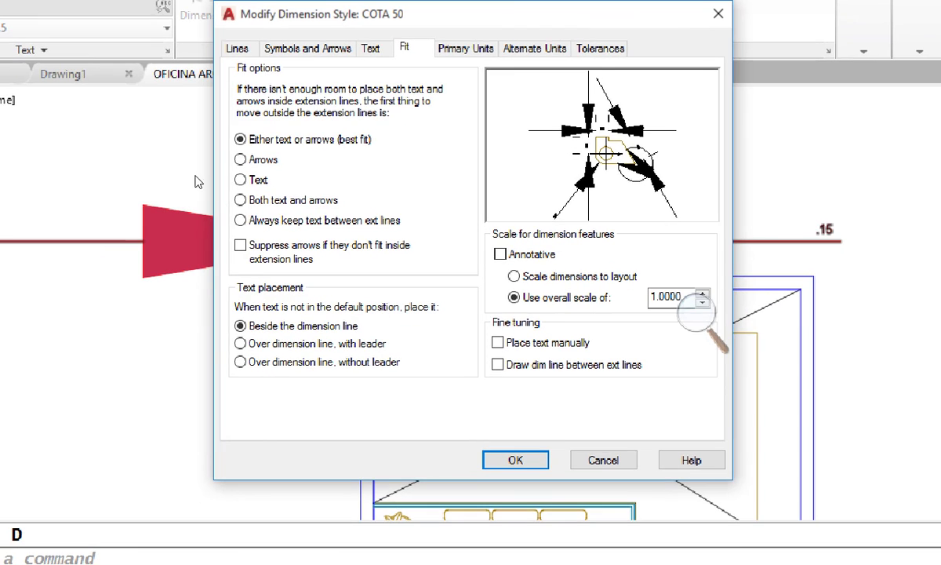
Set the COTA 50 fit option to Always keep text between ext lines and apply it to the drawing.
left_click(189, 403)
left_click_drag(365, 73, 412, 83)
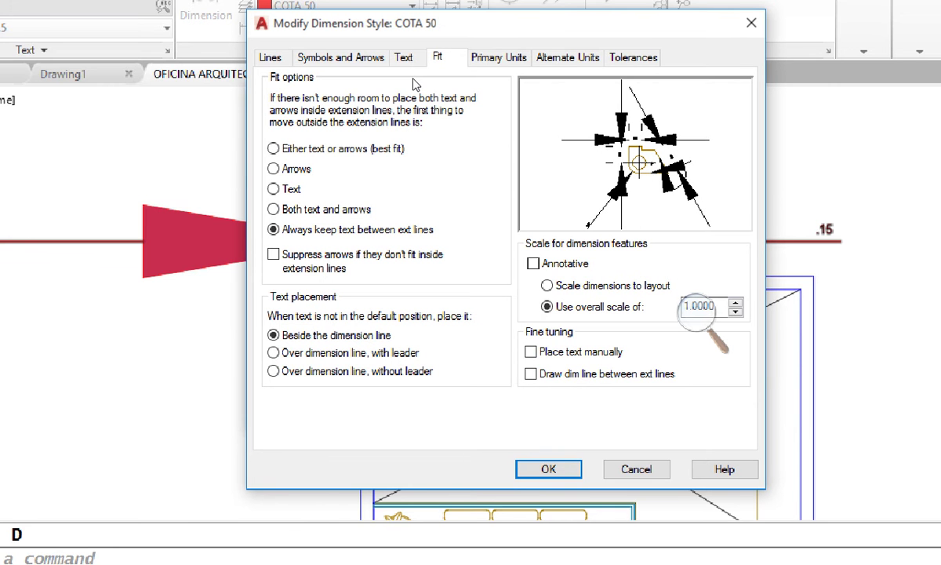
left_click(547, 466)
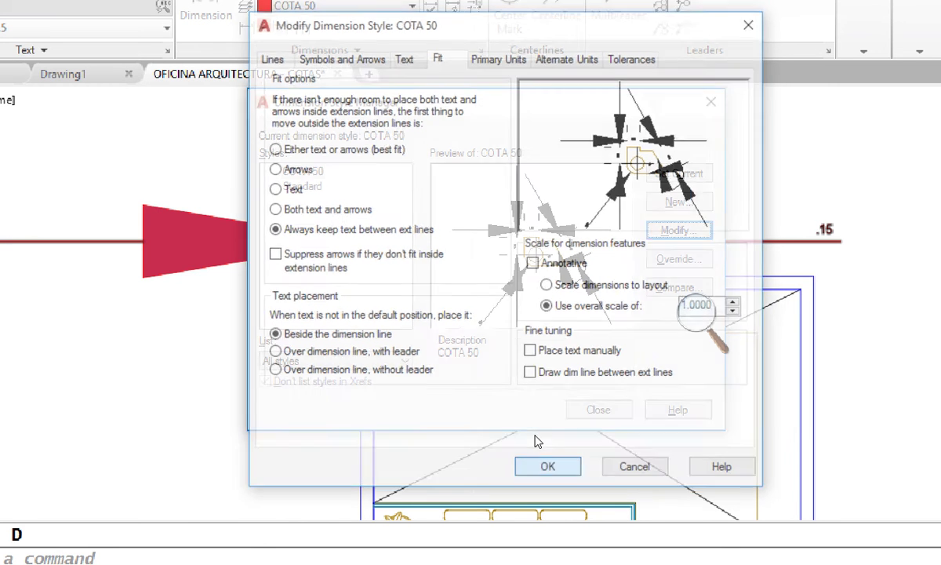
left_click(596, 408)
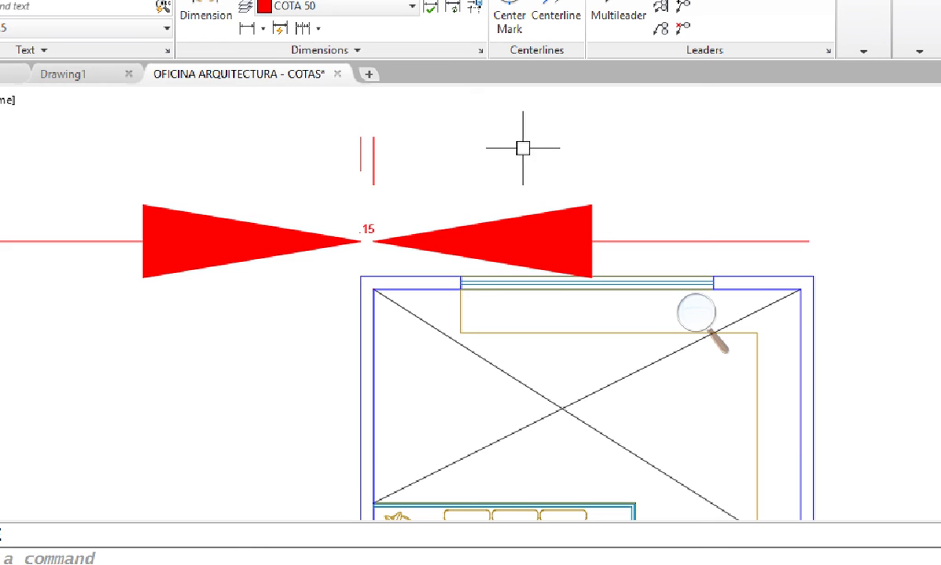
Reopen the COTA 50 style for modification beside the .15 dimension and mark its extension lines and missing dimension line with annotation strokes.
type("D")
key("Return")
left_click_drag(403, 98, 606, 88)
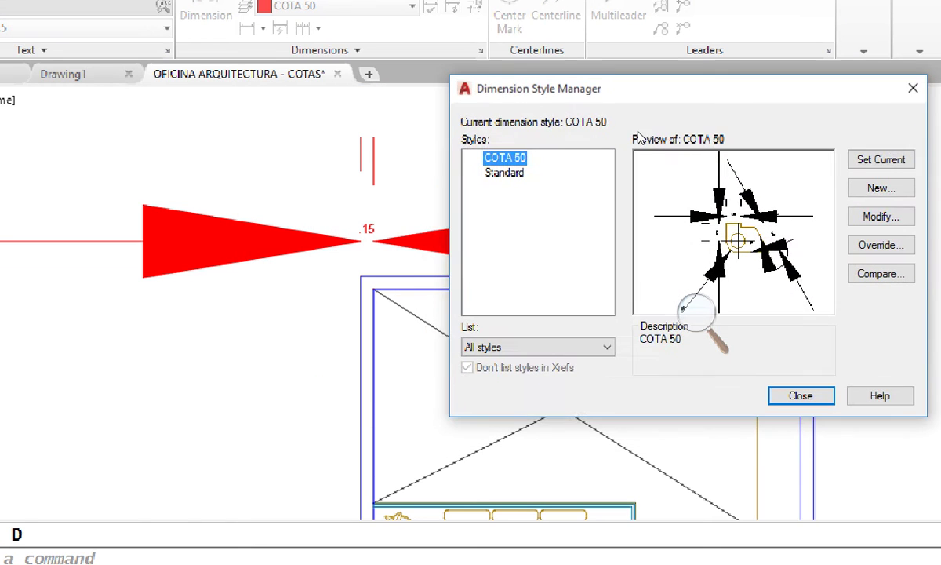
left_click(881, 216)
left_click_drag(444, 22, 601, 32)
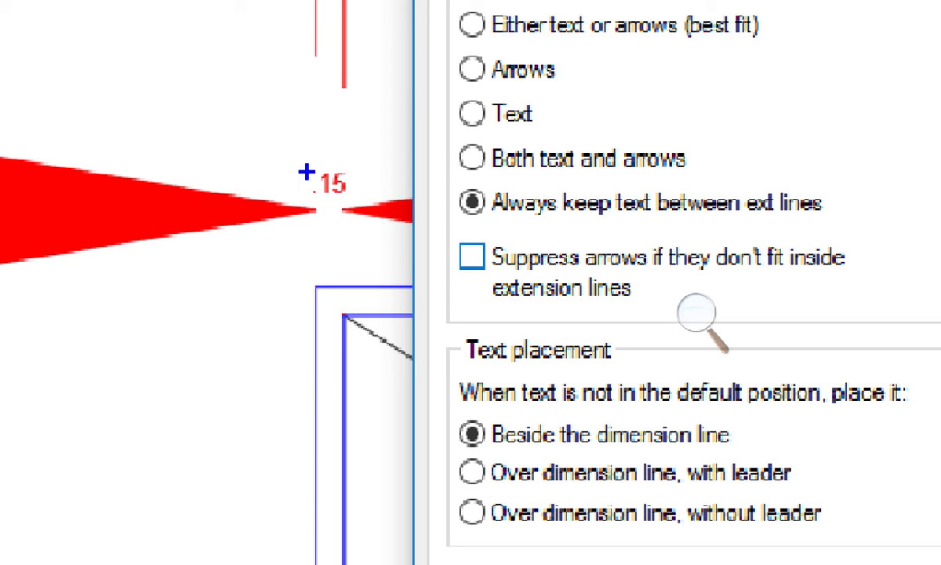
left_click_drag(306, 173, 306, 279)
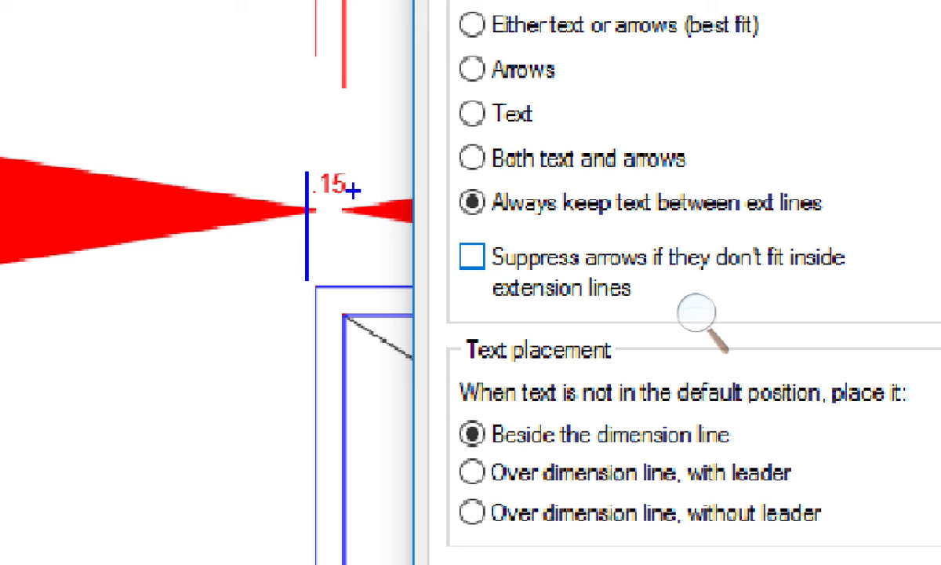
left_click_drag(353, 183, 352, 302)
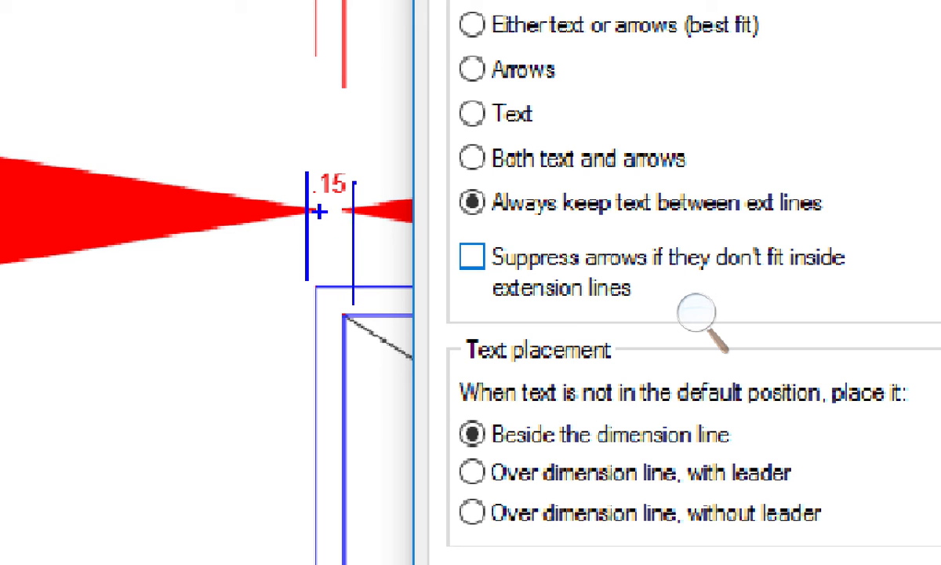
left_click_drag(295, 206, 354, 206)
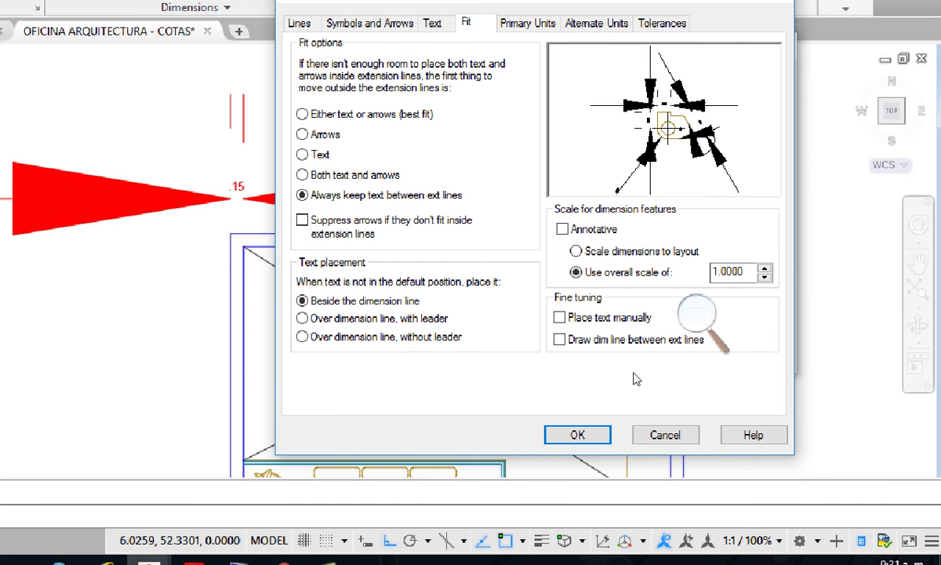
Turn on Draw dim line between ext lines for COTA 50 and apply the change to the drawing.
left_click(595, 339)
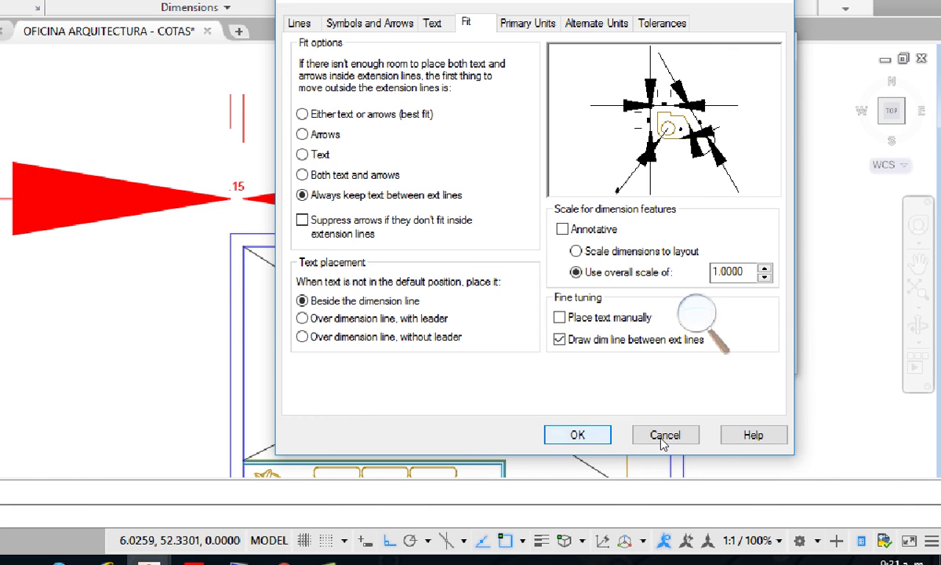
left_click(665, 435)
left_click(671, 353)
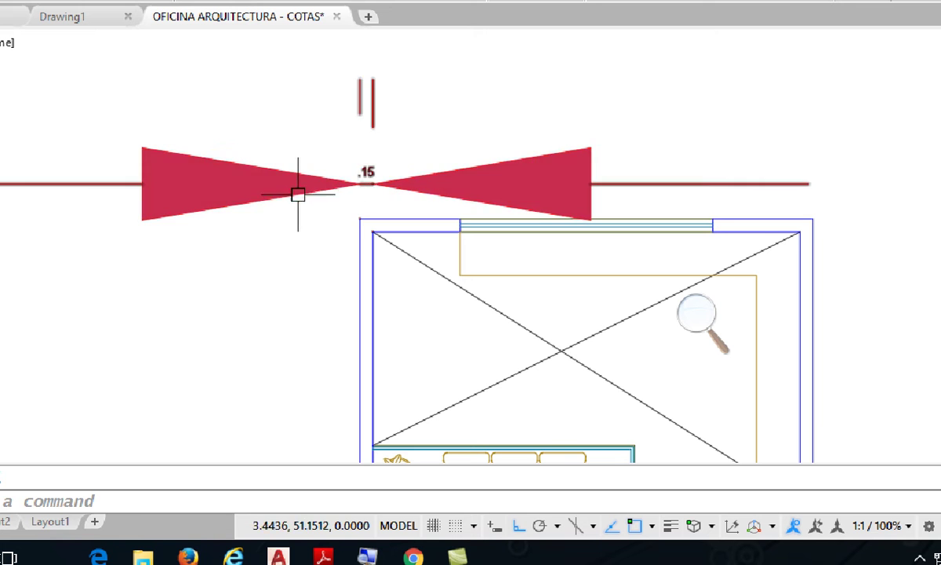
Open the COTA 50 style's symbols and arrows settings and box the First and Second arrowhead choices.
type("d")
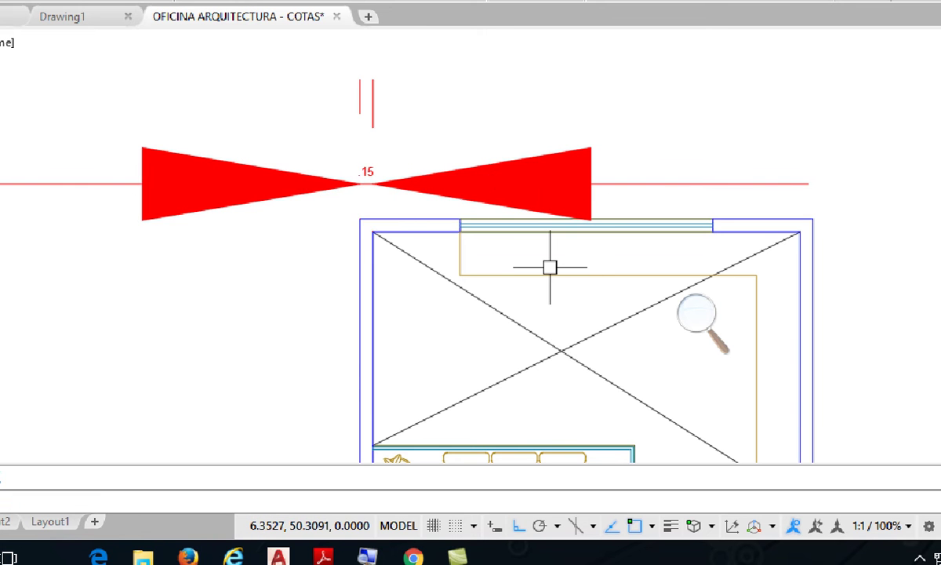
key("Return")
key("alt+m")
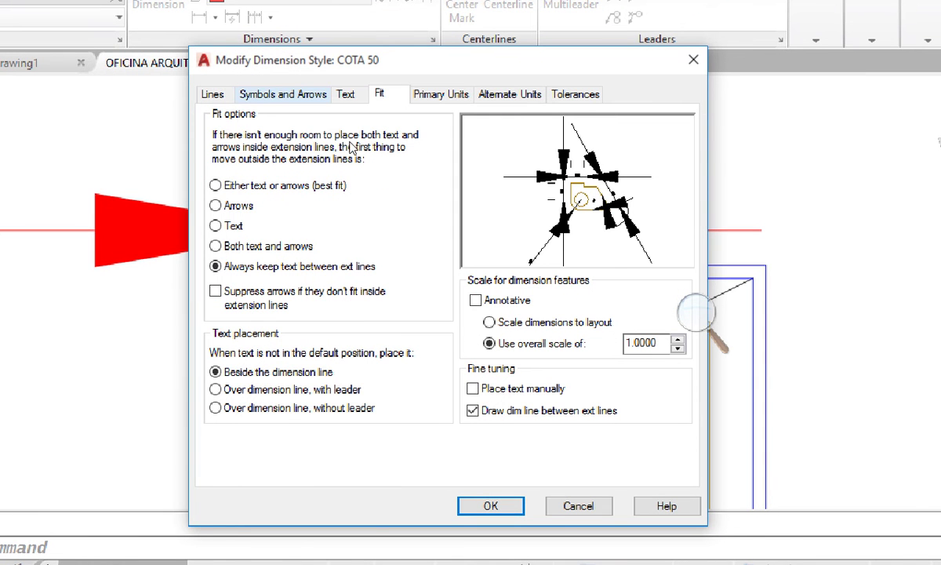
key("ctrl+shift+Tab")
key("ctrl+shift+Tab")
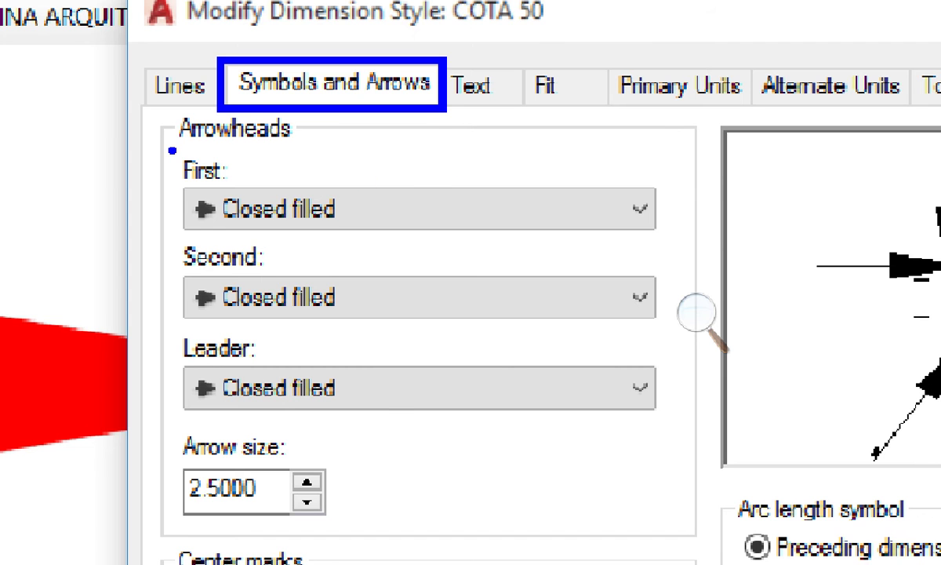
mouse_move(172, 150)
left_mouse_down()
mouse_move(747, 380)
mouse_move(675, 343)
left_mouse_up()
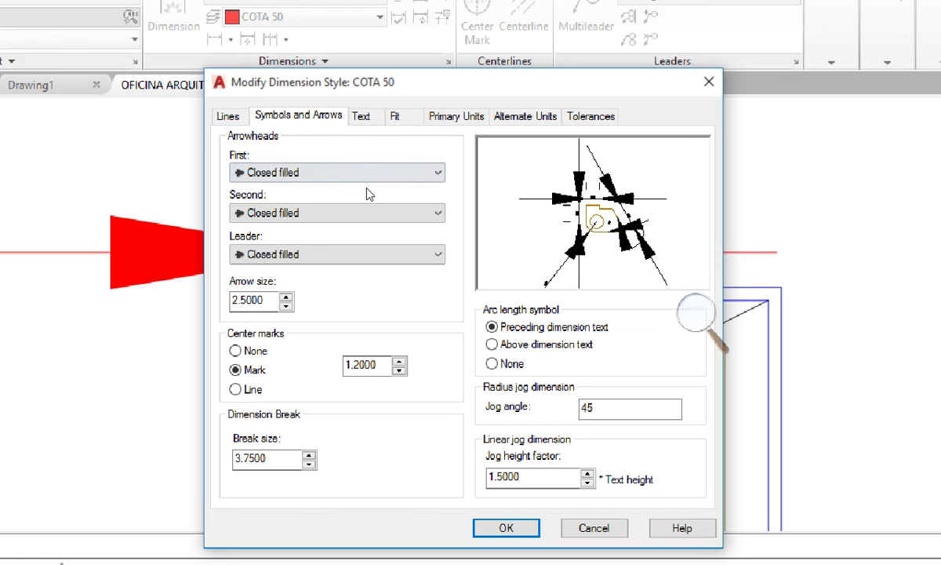
Box the Closed filled arrowhead choice and set the first and second arrowheads to Architectural tick.
left_click(490, 211)
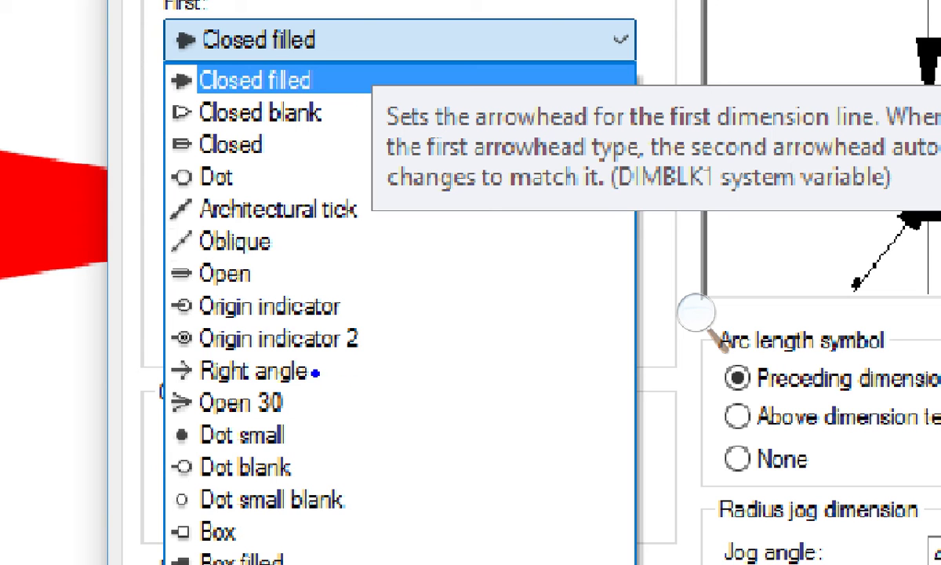
mouse_move(154, 52)
left_mouse_down()
mouse_move(255, 92)
mouse_move(334, 101)
left_mouse_up()
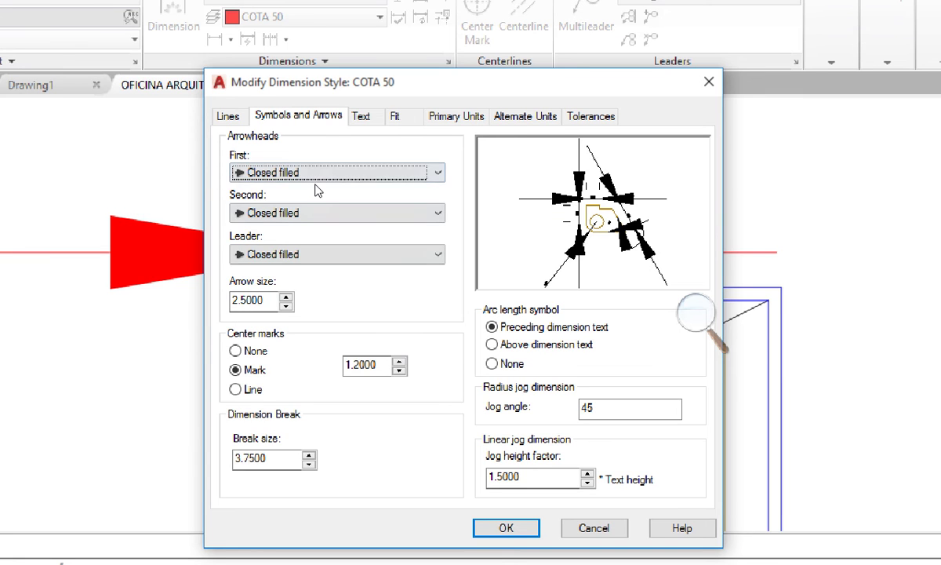
left_click(331, 43)
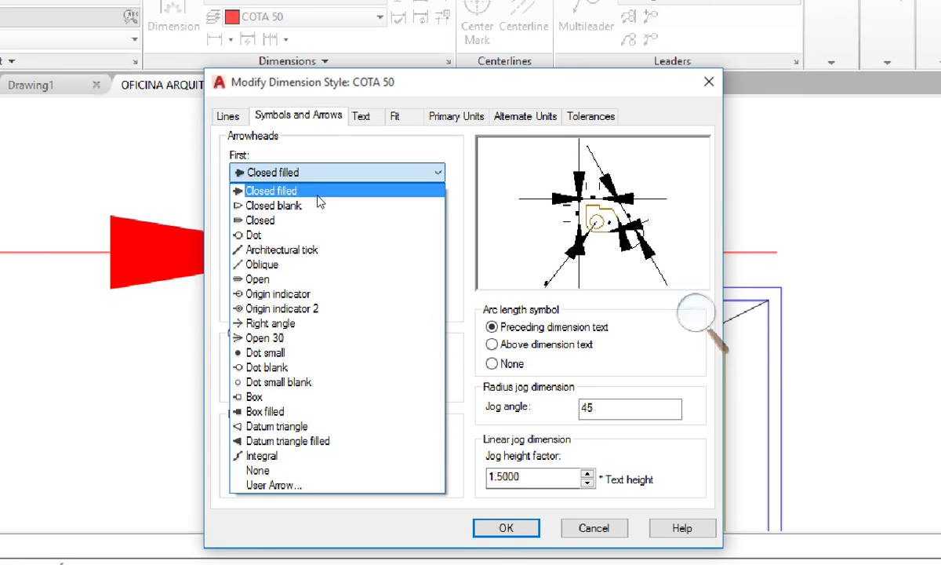
left_click(326, 249)
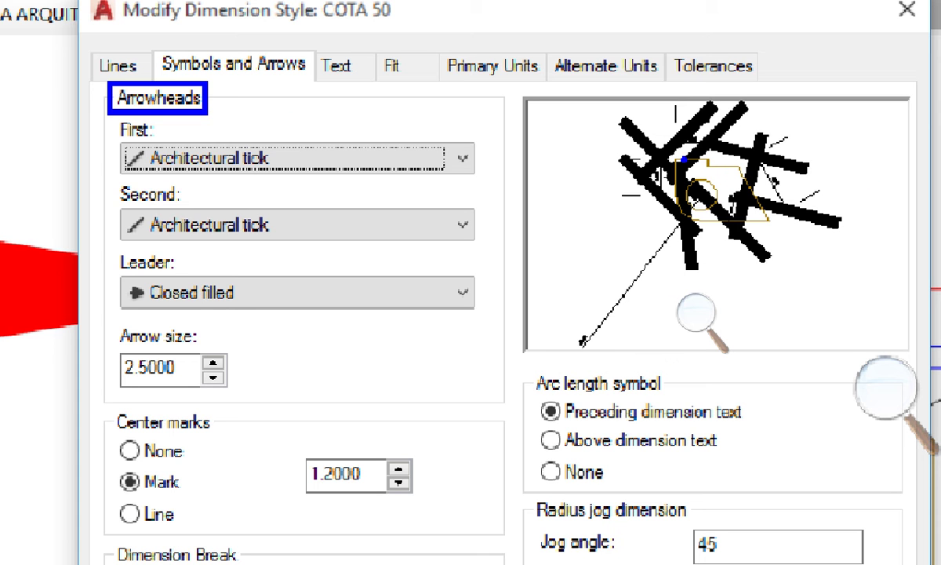
Box the Arrow size setting of COTA 50, set the arrow size to 0.08 and apply the style to the drawing.
mouse_move(110, 320)
left_mouse_down()
mouse_move(161, 368)
mouse_move(232, 395)
left_mouse_up()
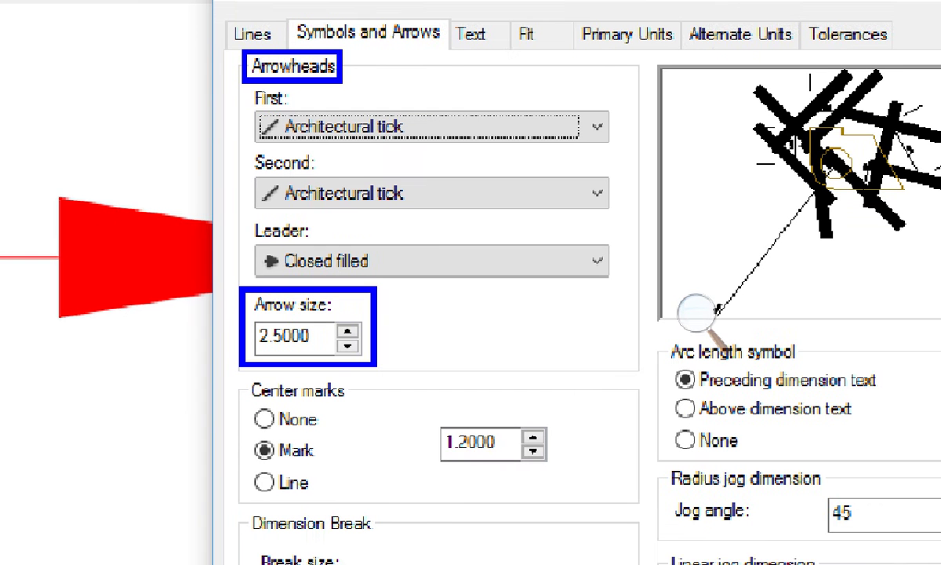
left_click_drag(390, 331, 512, 331)
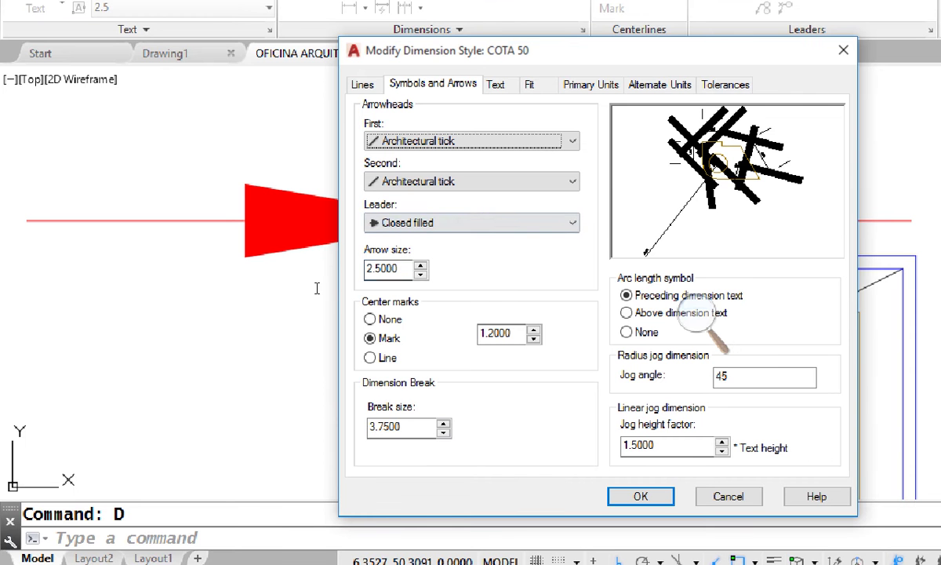
key("Tab")
key("Tab")
key("Tab")
type("0.08")
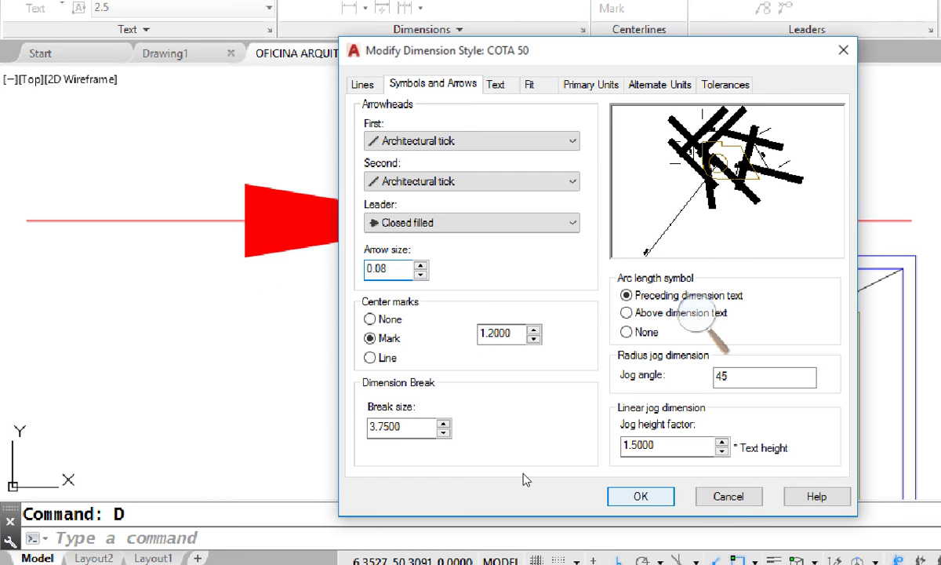
key("Return")
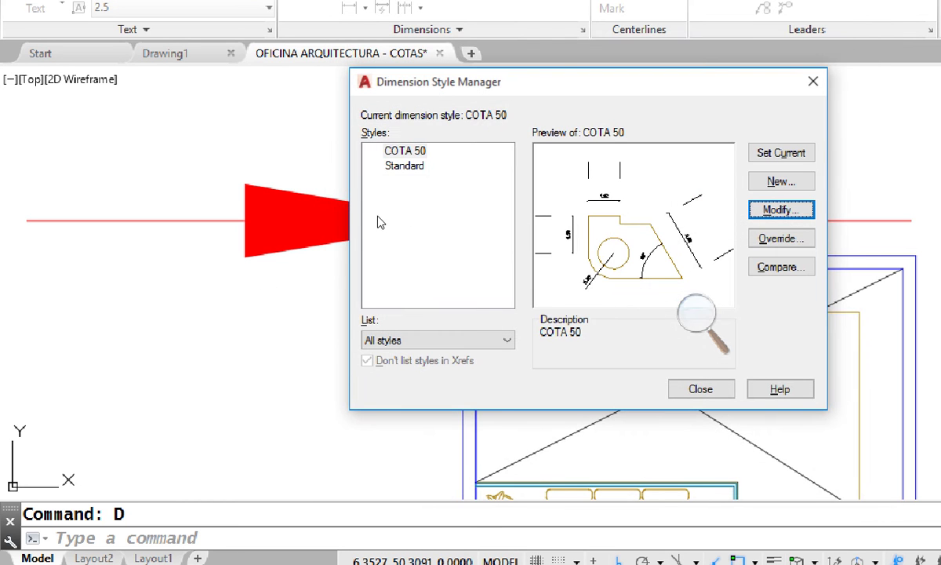
key("Return")
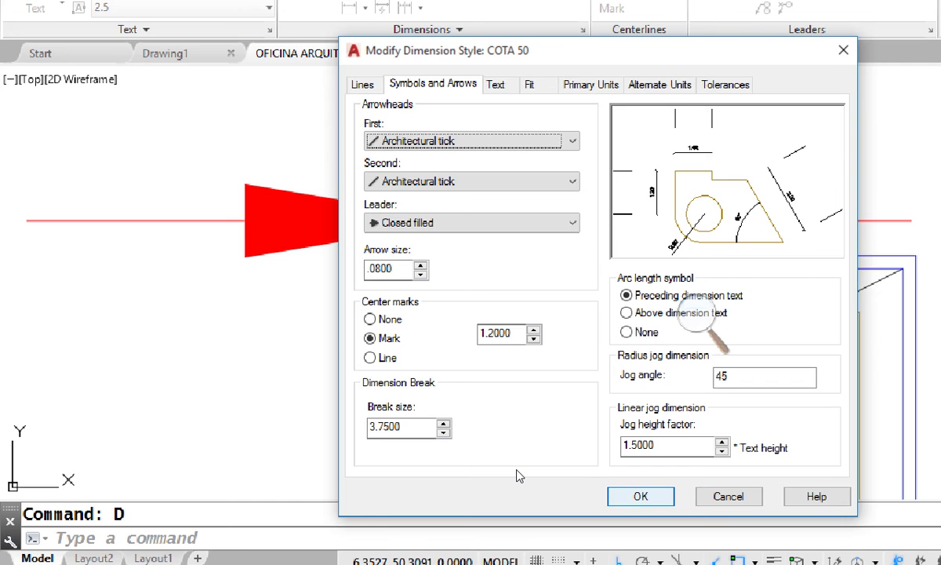
key("Return")
key("Return")
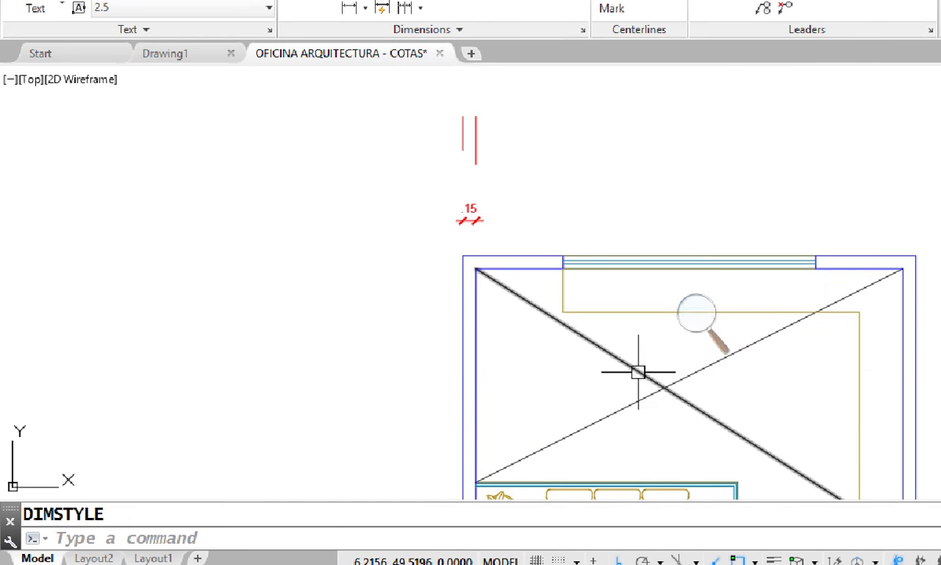
Mark the desired extension lines from the .15 dimension down to the wall corner and draw curved arrows to the existing ones.
scroll(575, 177, "up", 2)
middle_click_drag(575, 175, 544, 245)
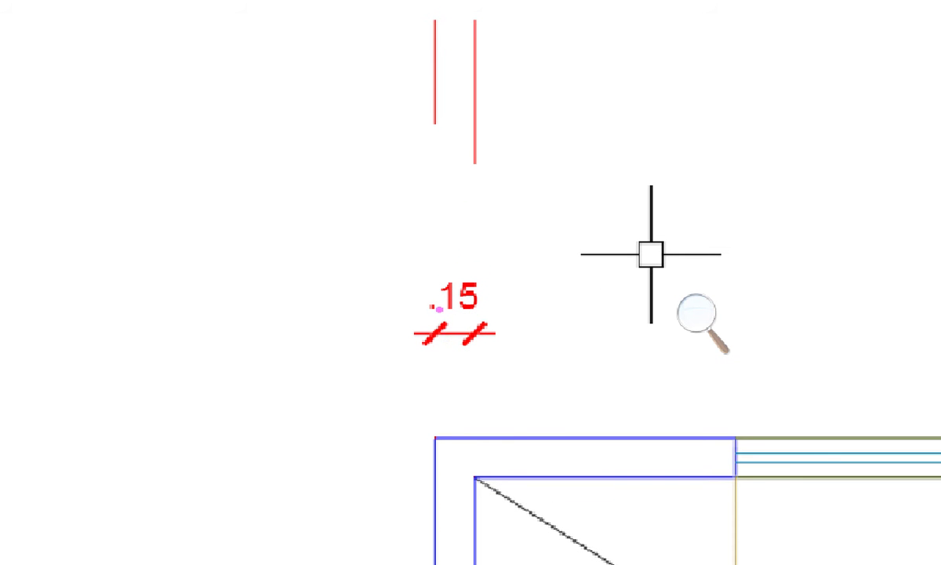
left_click_drag(432, 320, 438, 418)
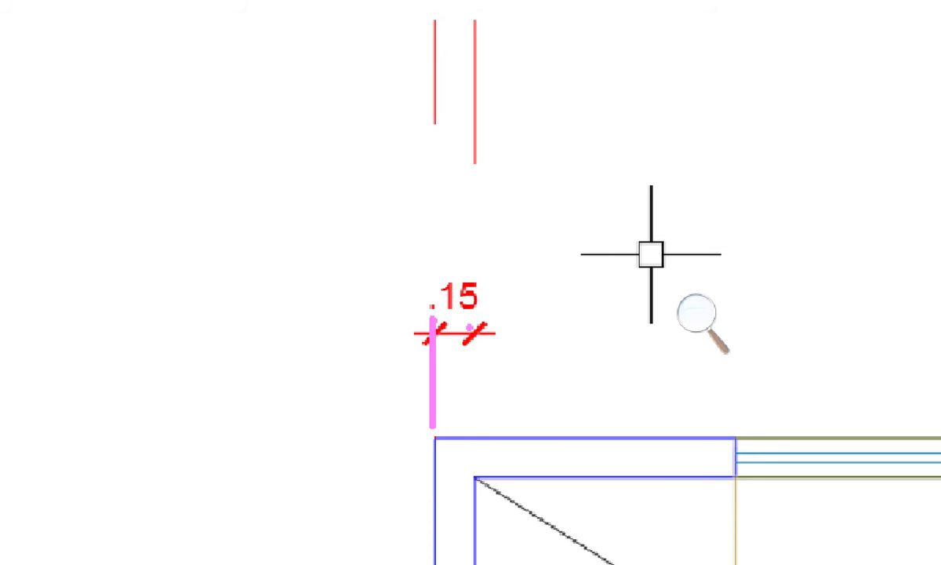
left_click_drag(470, 318, 477, 469)
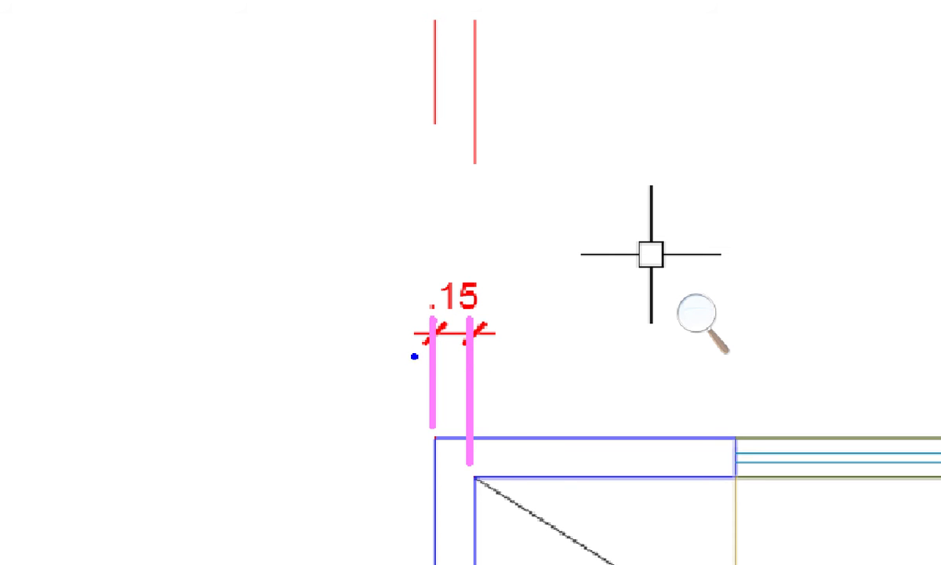
mouse_move(424, 368)
left_mouse_down()
mouse_move(392, 360)
mouse_move(330, 293)
mouse_move(321, 205)
mouse_move(364, 144)
mouse_move(433, 95)
mouse_move(409, 165)
left_mouse_up()
mouse_move(472, 386)
left_mouse_down()
mouse_move(515, 367)
mouse_move(585, 277)
mouse_move(559, 189)
mouse_move(485, 133)
mouse_move(497, 170)
left_mouse_up()
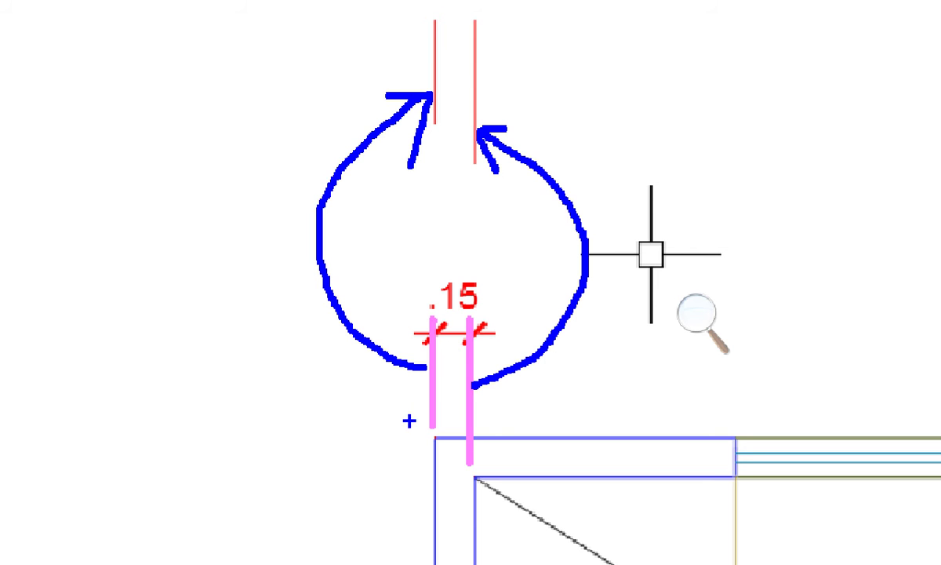
Mark the gap between the extension line and the wall with annotation strokes and label it 0.05.
mouse_move(420, 430)
left_mouse_down()
mouse_move(372, 429)
mouse_move(383, 459)
left_mouse_up()
left_click_drag(335, 430, 335, 457)
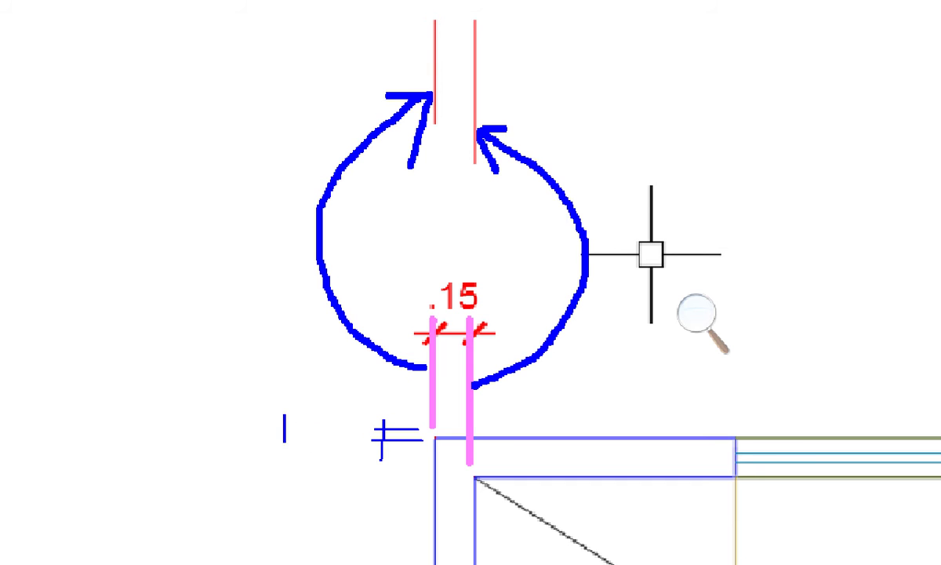
type("0.05")
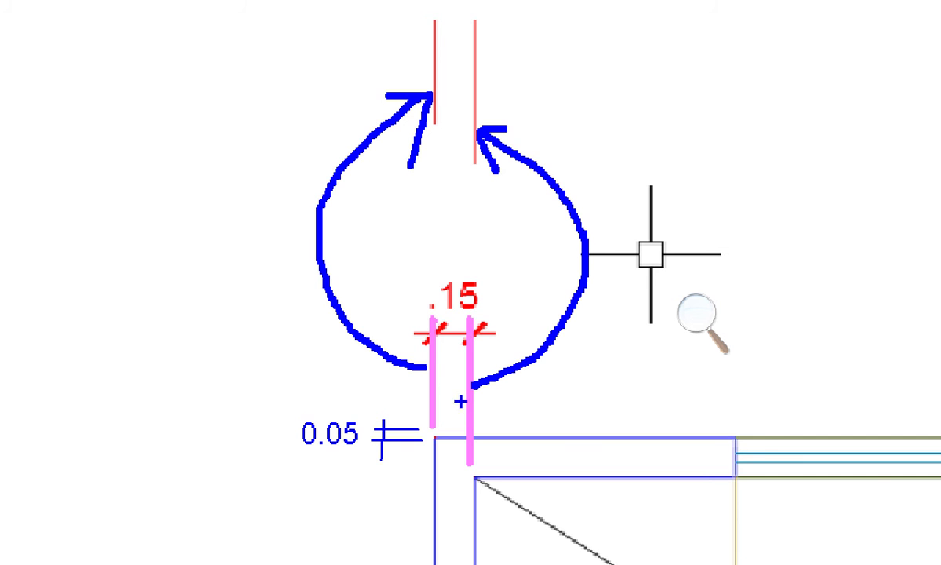
Set the extension lines' Offset from origin to 0.05 in COTA 50 and apply the style to the drawing.
type("D")
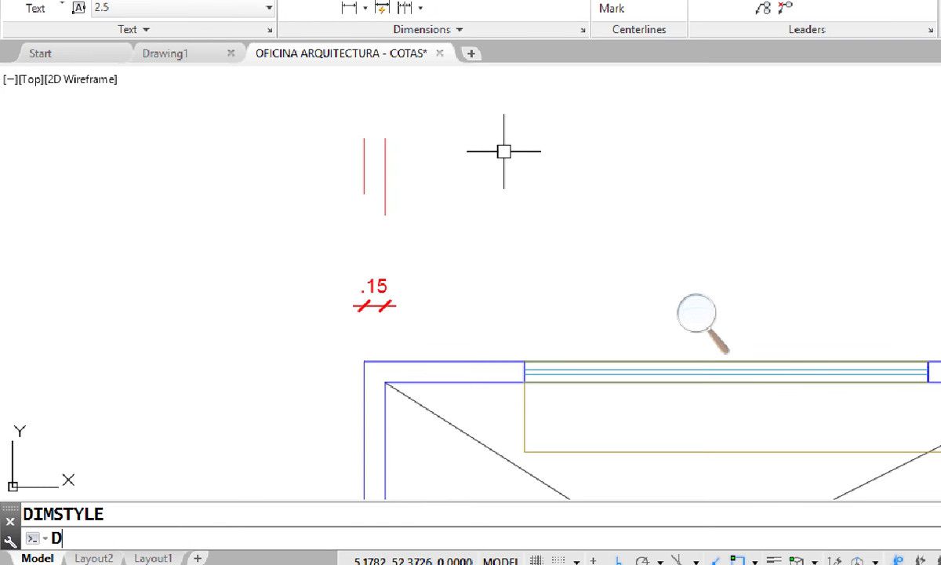
key("Return")
left_click(780, 209)
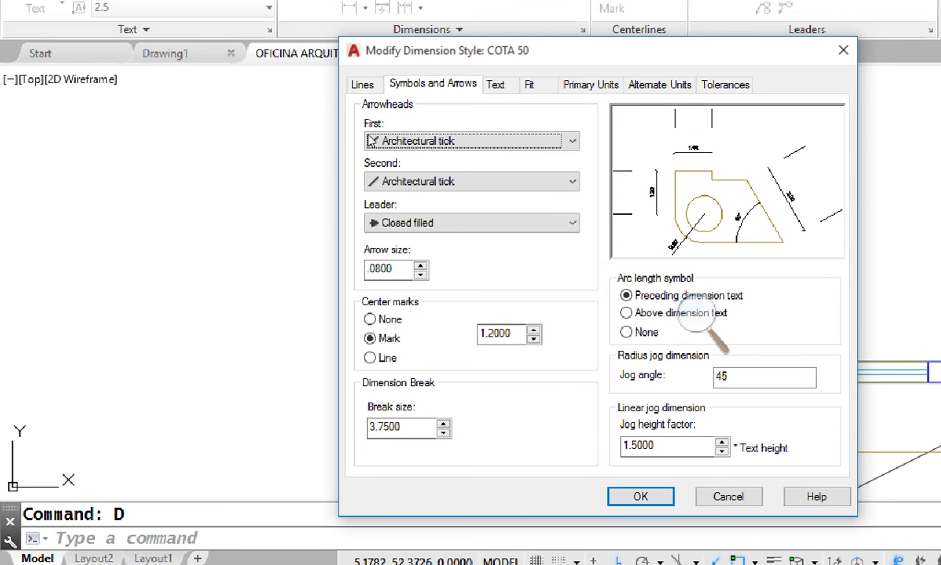
key("ctrl+shift+Tab")
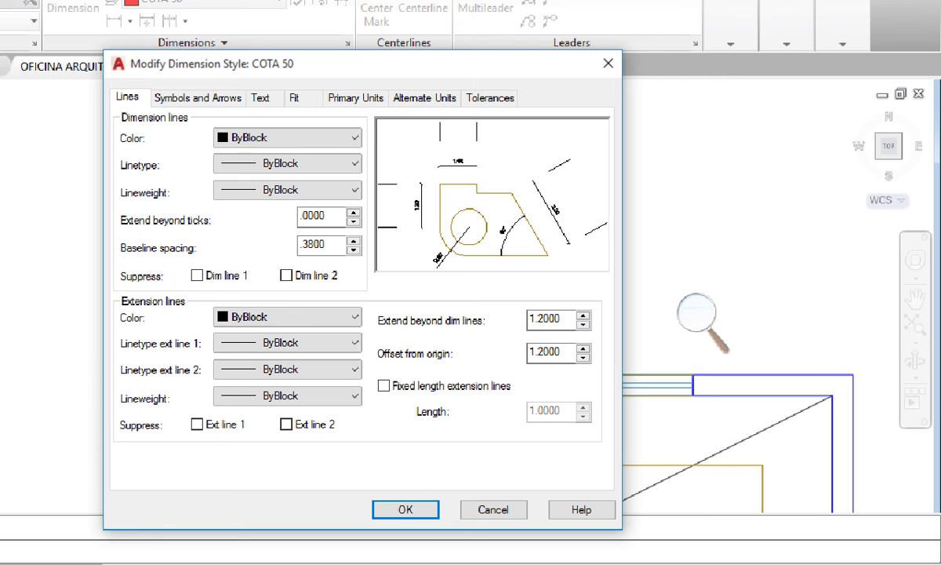
double_click(553, 352)
type("0.05")
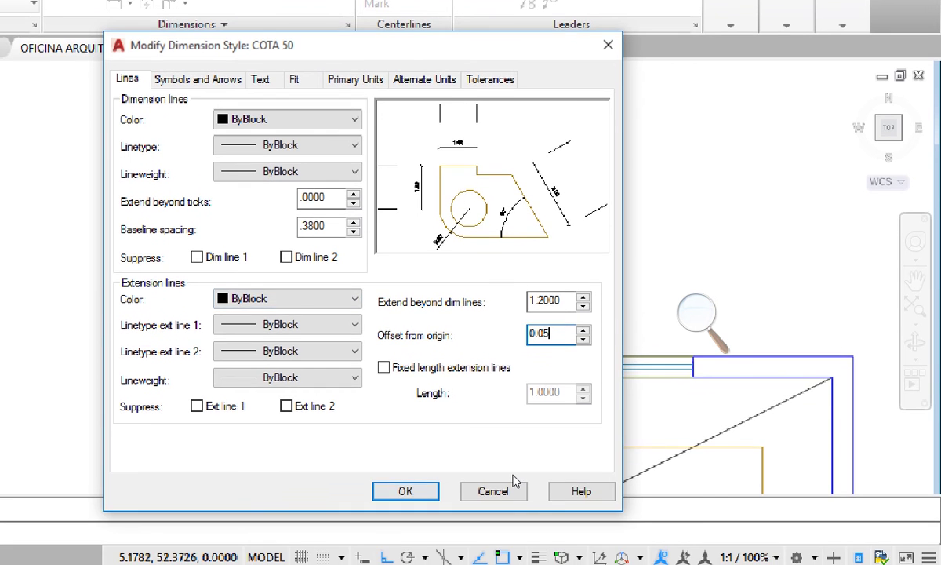
left_click(506, 511)
left_click(492, 390)
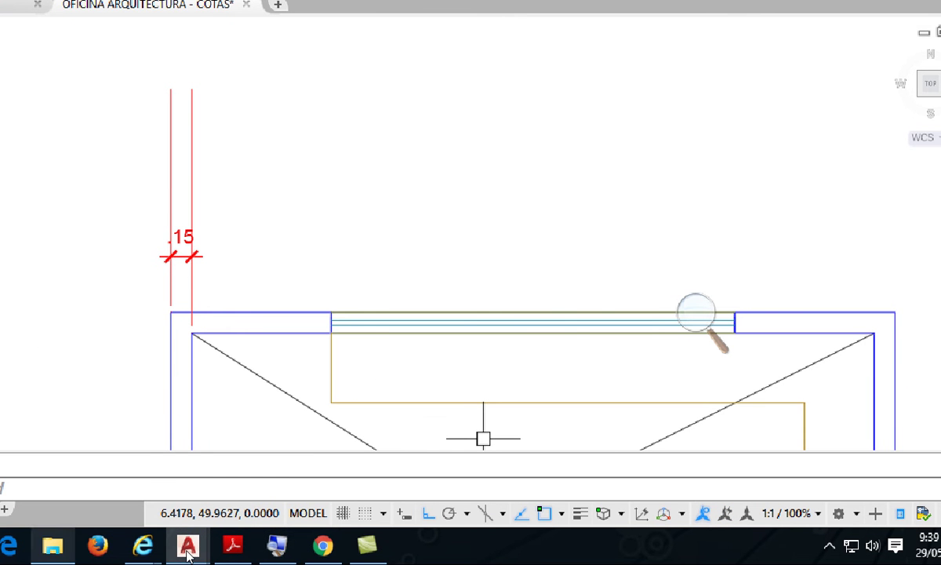
Switch to the COTA 50.jpg preview in File Explorer, circle the tick detail with its overhang values, and return to AutoCAD.
left_click(188, 548)
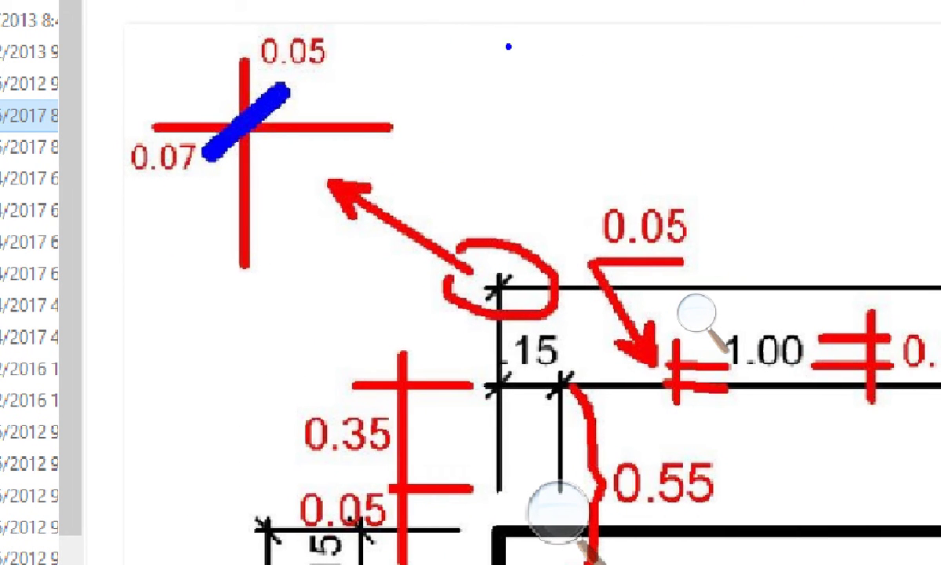
mouse_move(168, 37)
left_mouse_down()
mouse_move(105, 119)
mouse_move(96, 178)
mouse_move(134, 240)
mouse_move(490, 333)
left_mouse_up()
mouse_move(568, 307)
left_mouse_down()
mouse_move(577, 258)
mouse_move(531, 168)
mouse_move(443, 86)
mouse_move(302, 24)
mouse_move(216, 13)
mouse_move(139, 33)
left_mouse_up()
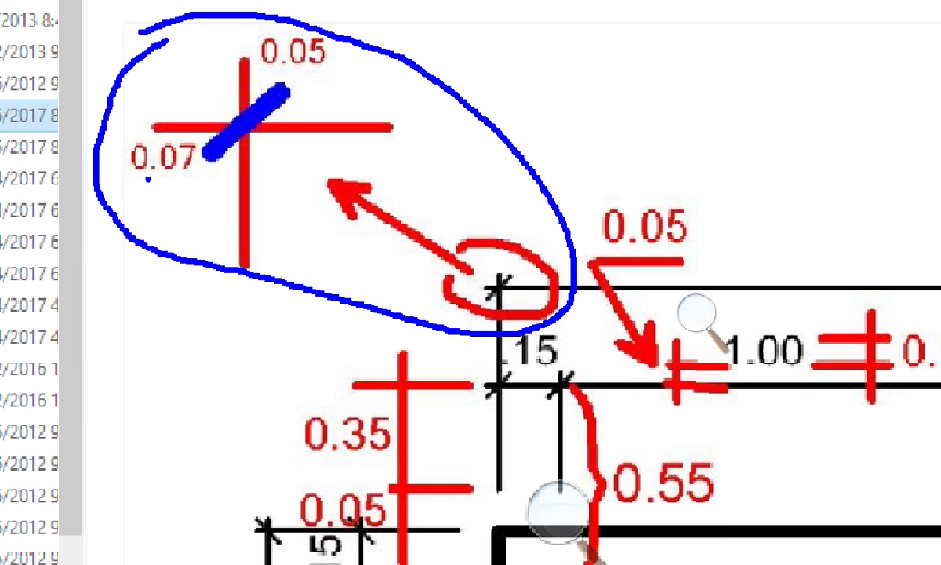
key("Escape")
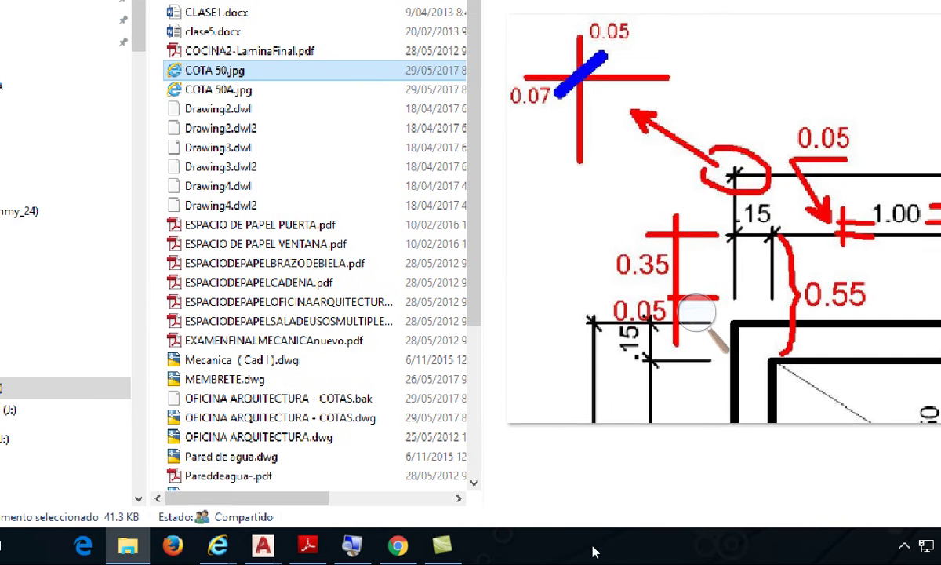
mouse_move(263, 545)
left_click(357, 479)
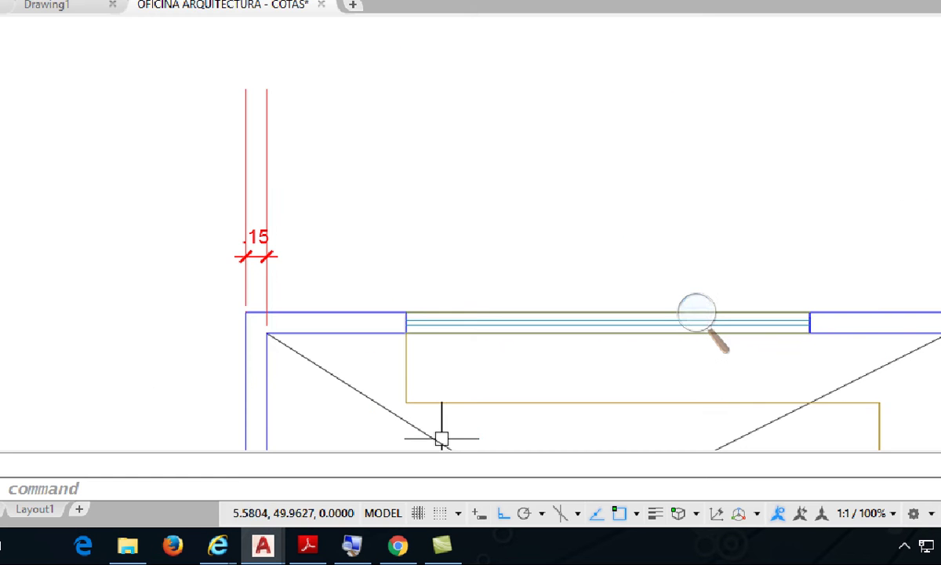
Return the screen magnifier to 100% and move it clear of the drawing.
left_click(696, 312)
left_click(689, 325)
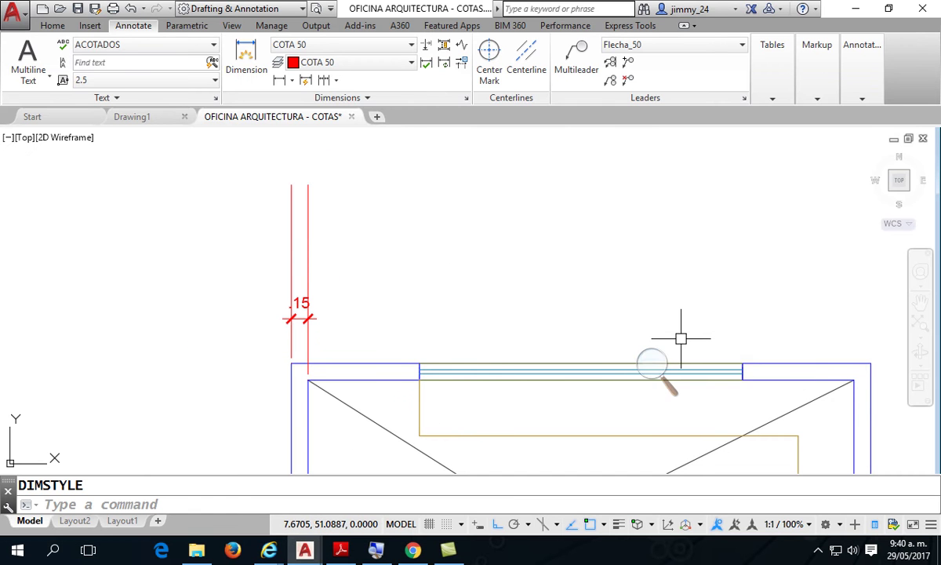
left_click(667, 359)
left_click_drag(673, 355, 549, 487)
Reopen the COTA 50 dimension style for modification and reposition its dialogs beside the drawing.
type("D")
key("Return")
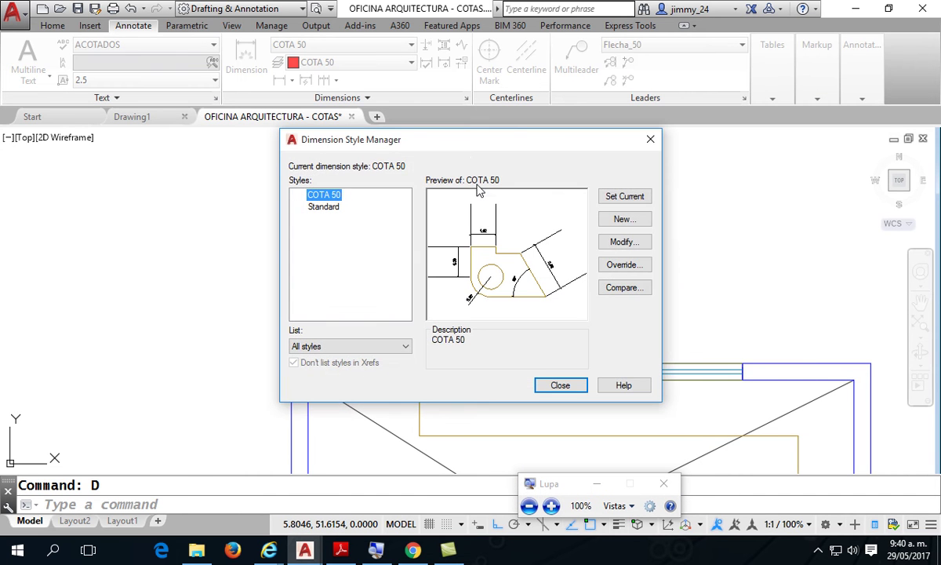
left_click_drag(474, 149, 421, 171)
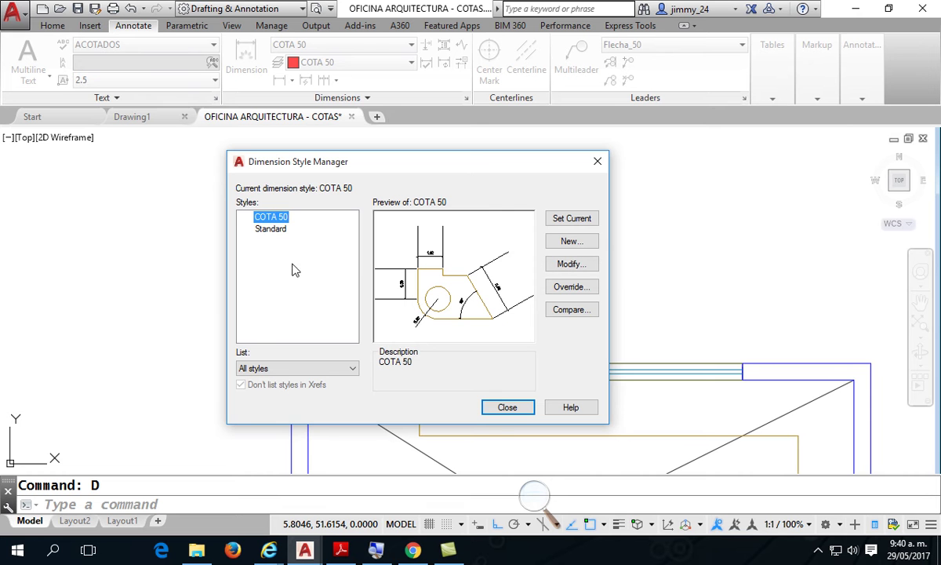
left_click(581, 265)
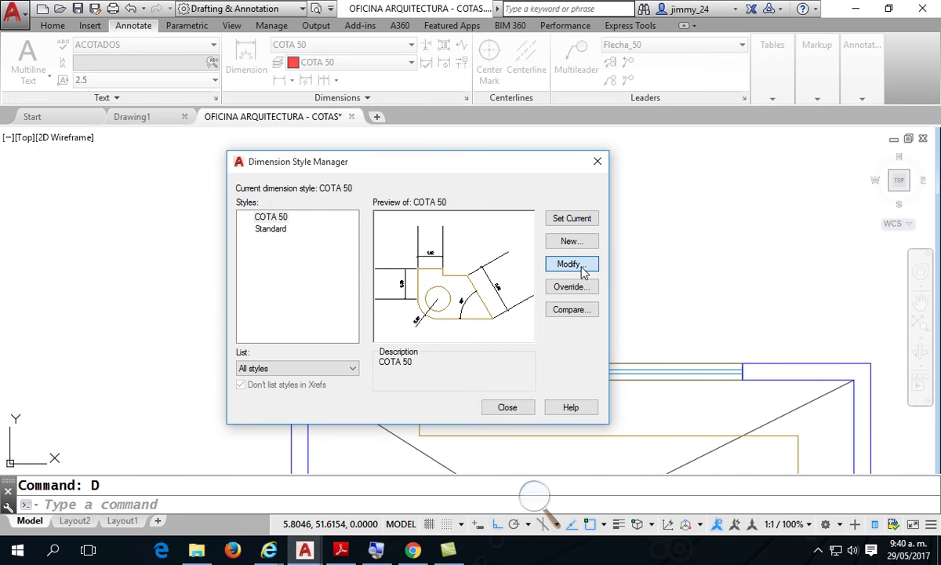
left_click_drag(544, 116, 489, 116)
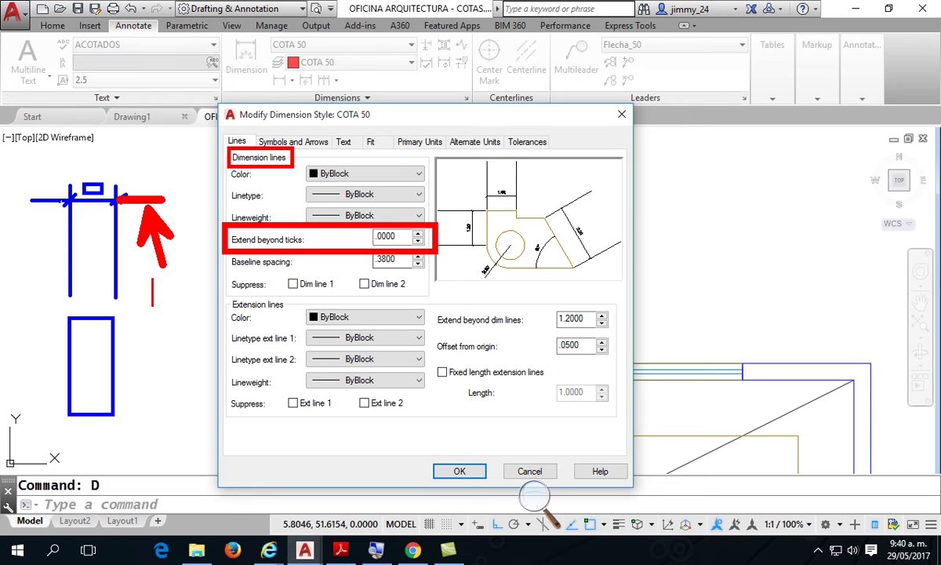
Label the sketched dimension line overhang 0.07, sketch a second dimensioned rectangle with ticks and highlight its extension line overhang in red.
type("0.07")
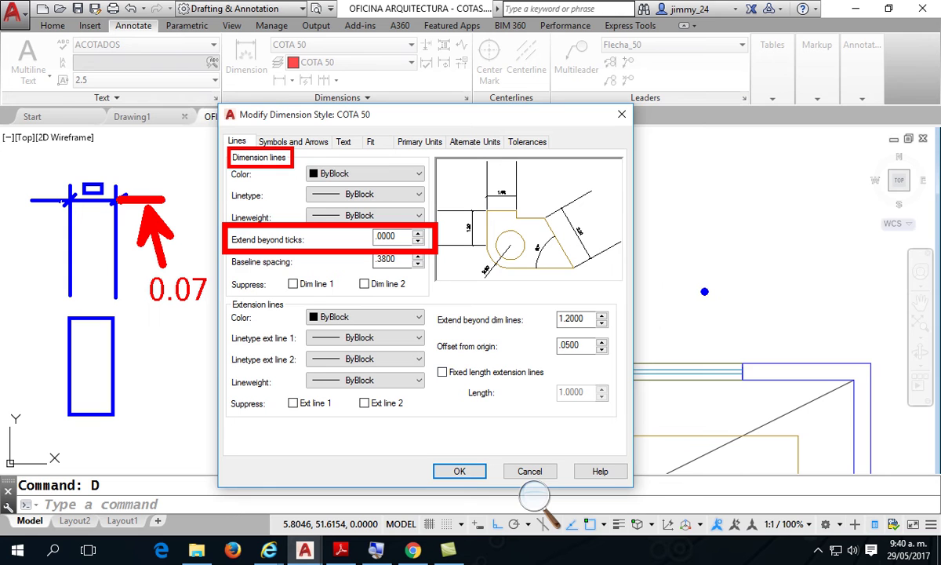
mouse_move(730, 304)
left_mouse_down("ctrl")
mouse_move(748, 357)
mouse_move(797, 409)
left_mouse_up("ctrl")
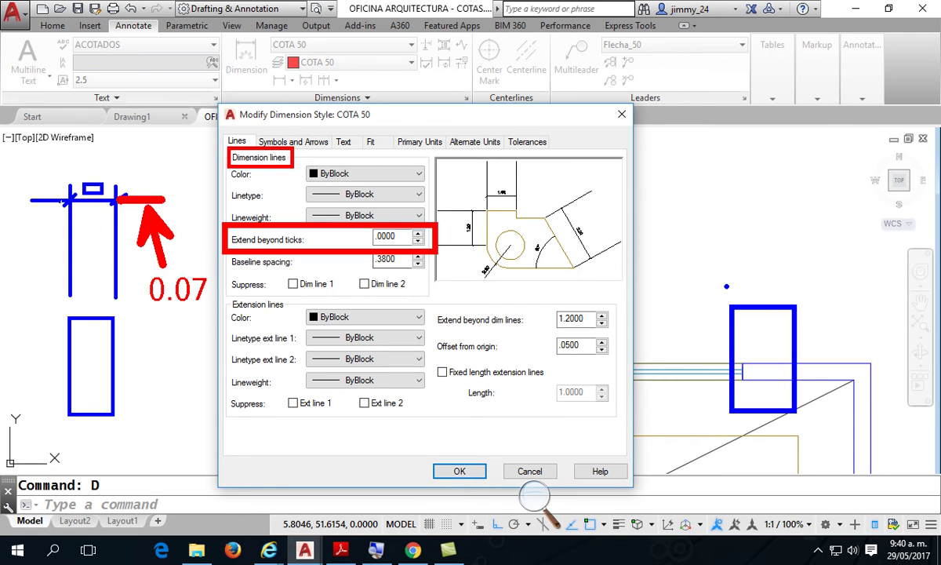
left_click_drag(729, 286, 732, 137, "shift")
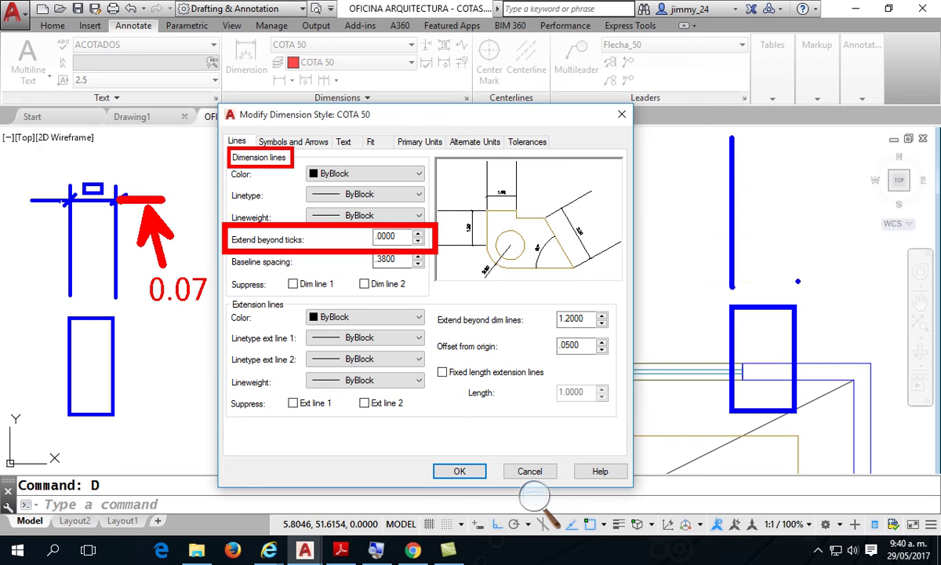
left_click_drag(794, 291, 795, 130, "shift")
mouse_move(698, 230)
left_mouse_down("shift")
mouse_move(819, 229)
mouse_move(719, 239)
left_mouse_up("shift")
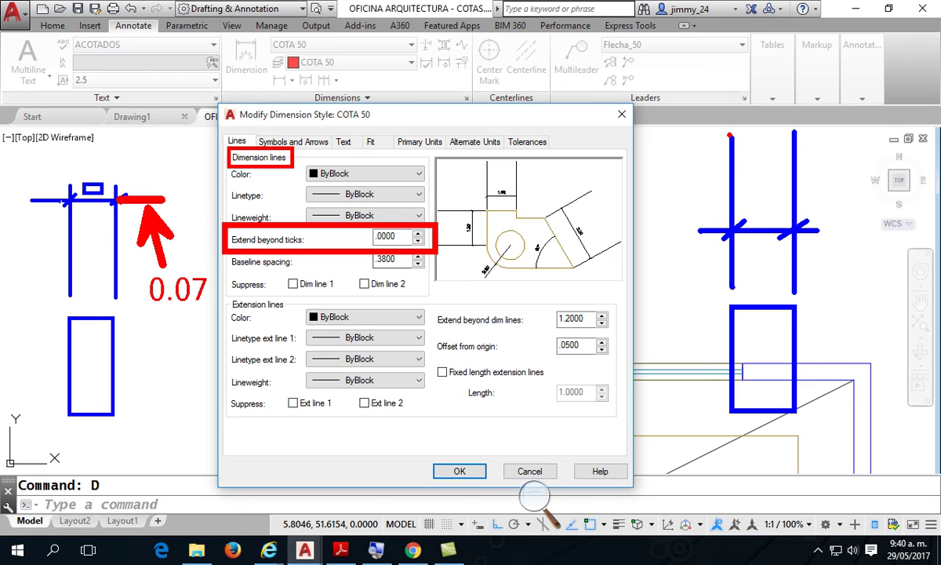
mouse_move(731, 138)
left_mouse_down("shift")
mouse_move(732, 229)
mouse_move(778, 224)
left_mouse_up("shift")
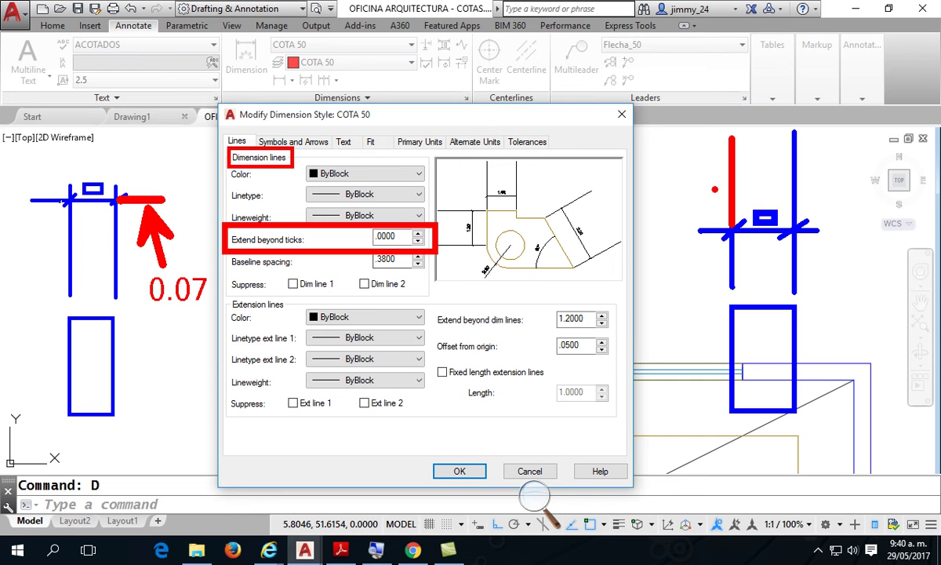
Box Extension lines and Extend beyond dim lines, label the extension line overhang 0.05 with an arrow, and clear the annotations.
left_click_drag(427, 307, 623, 336, "shift")
left_click_drag(222, 296, 298, 318, "ctrl")
left_click_drag(719, 195, 641, 317, "ctrl+shift")
type("0.05")
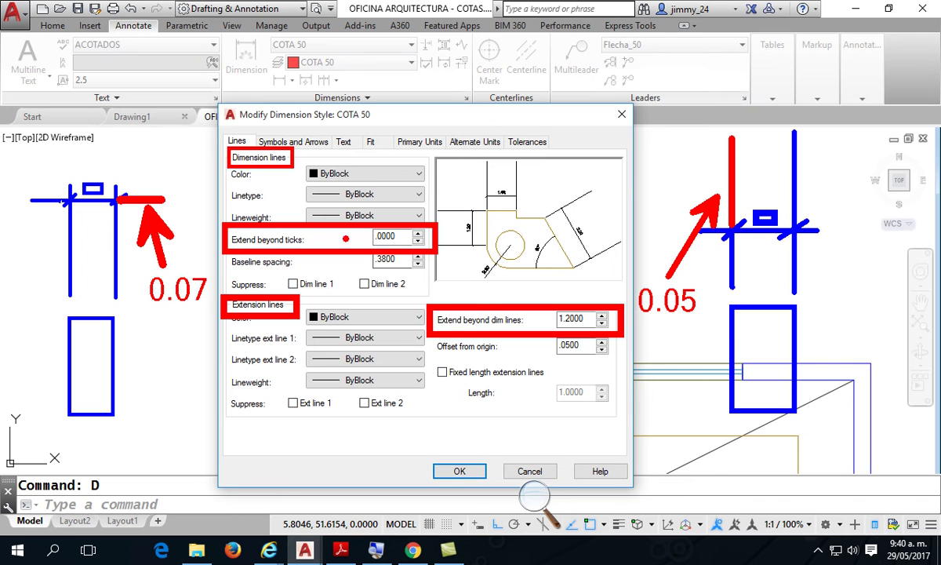
key("Escape")
Set Extend beyond ticks to 0.07 and Extend beyond dim lines to 0.05 for COTA 50, and accept the changes.
double_click(386, 237)
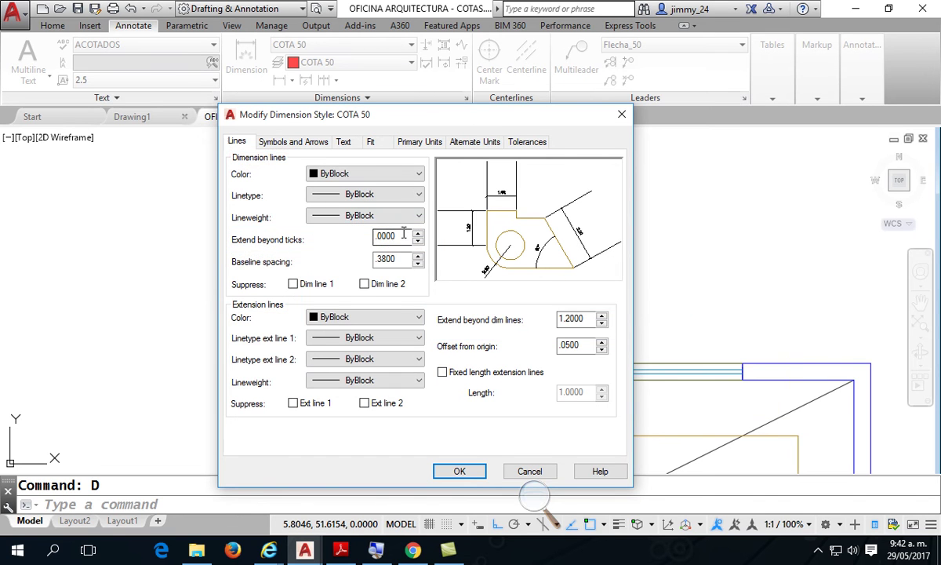
type("0.07")
double_click(593, 322)
type("0.05")
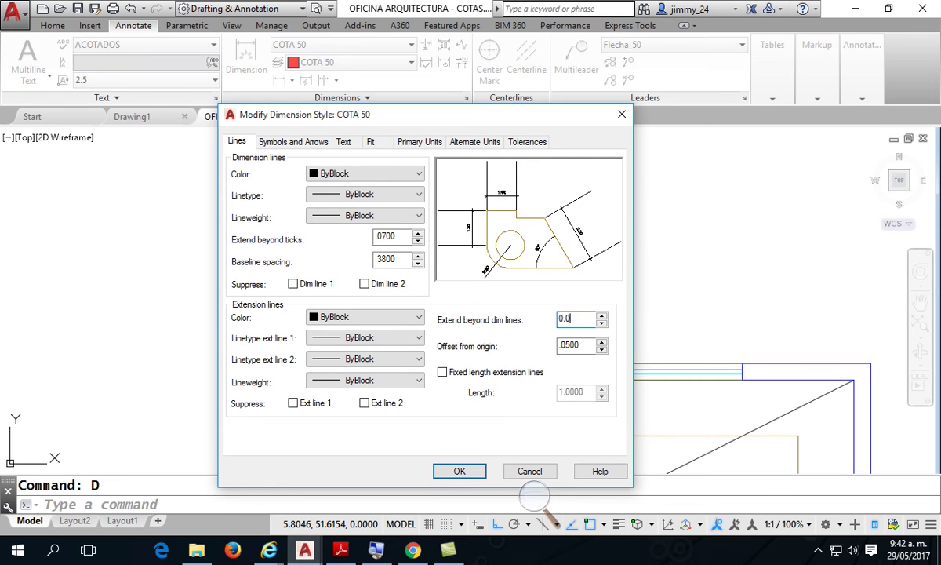
left_click(462, 470)
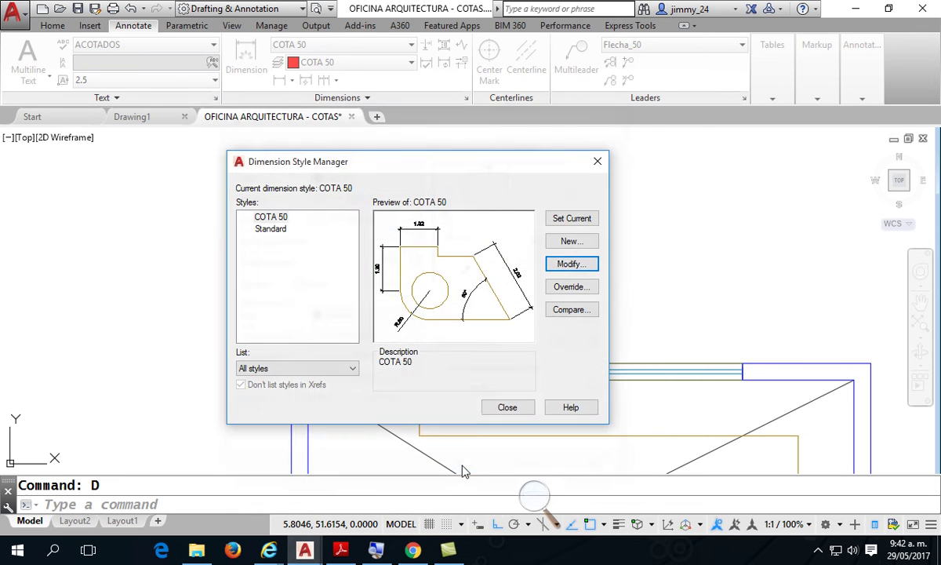
Close the Dimension Style Manager, mark the gap between the .15 dimension's text and its line in blue, and clear the marks.
left_click(508, 408)
scroll(262, 362, "up", 4)
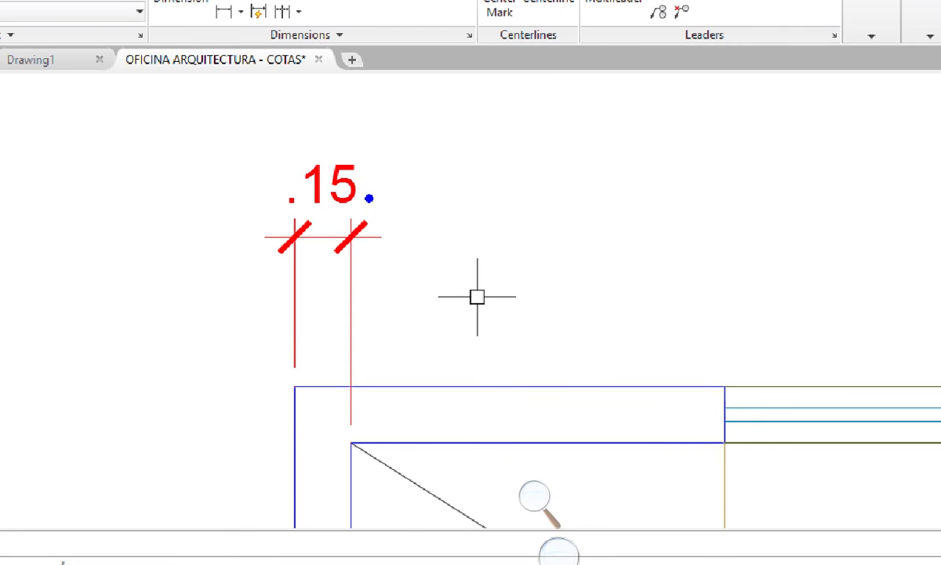
left_click_drag(367, 201, 450, 201)
left_click_drag(368, 239, 439, 239)
left_click_drag(412, 185, 412, 264)
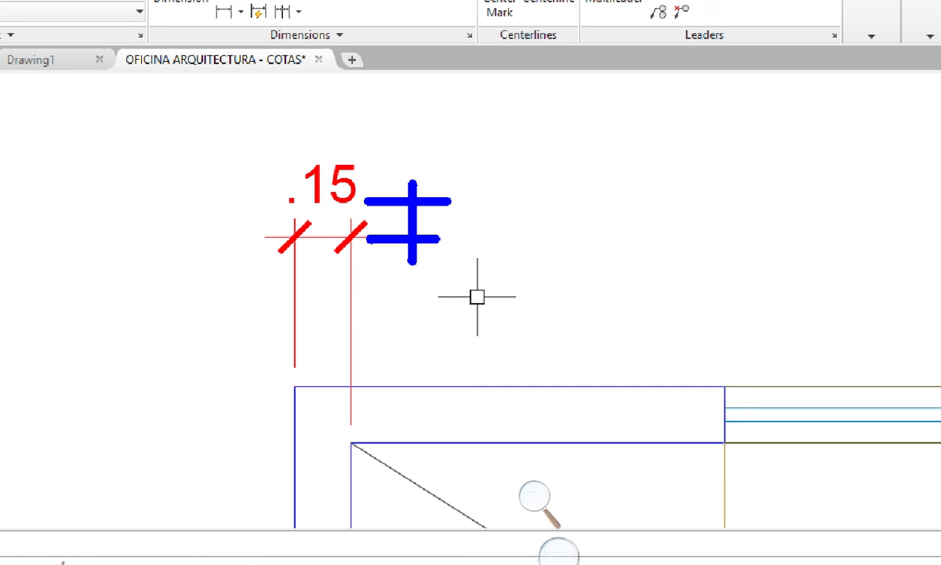
left_click(423, 256)
key("Escape")
Reopen the COTA 50 dimension style's text settings for modification, with the dialogs moved clear of the .15 dimension.
type("D")
key("Return")
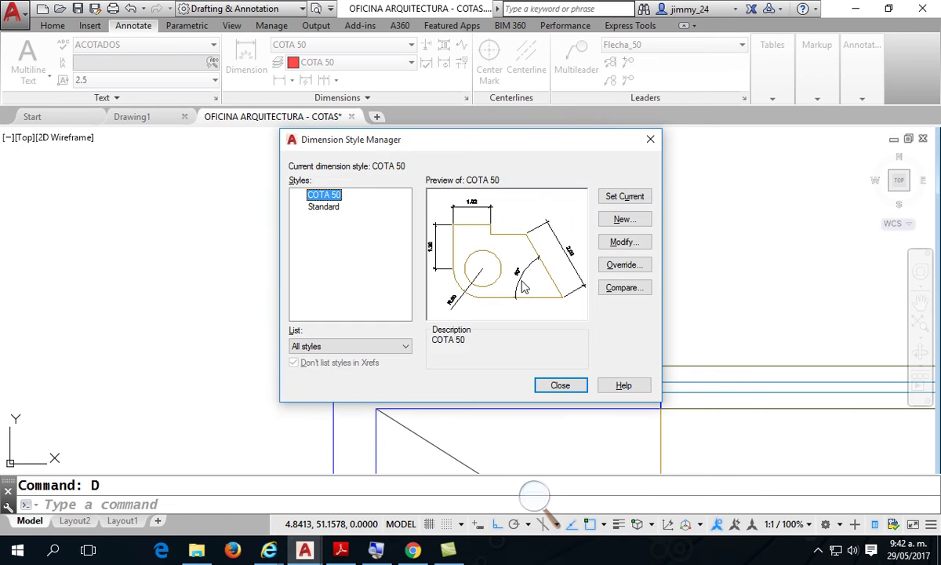
left_click(620, 243)
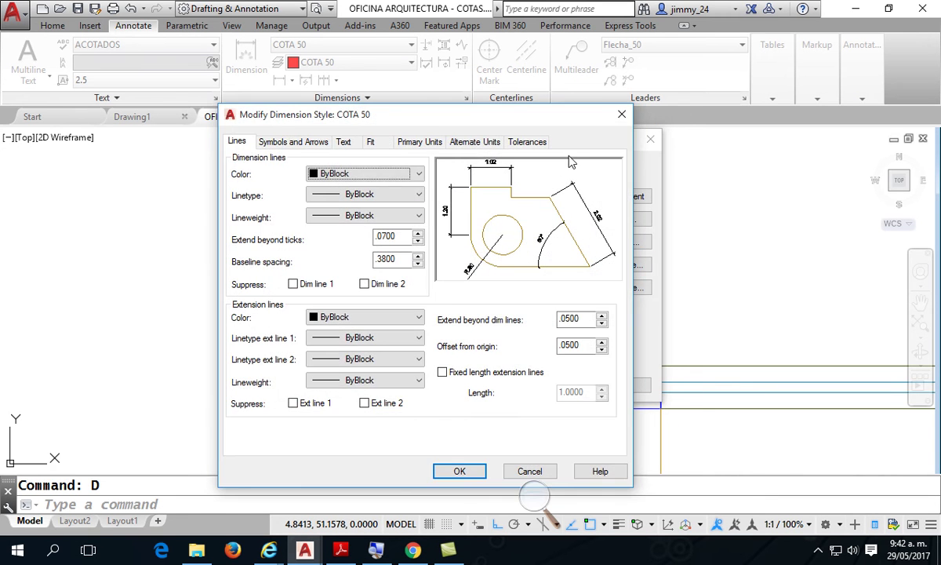
left_click(532, 410)
left_click_drag(507, 145, 737, 112)
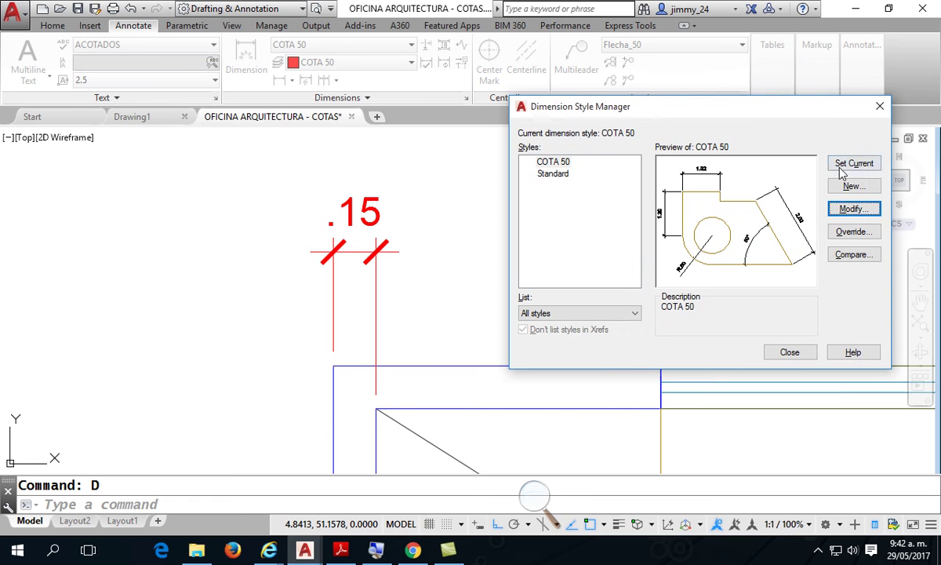
left_click(851, 209)
left_click_drag(409, 114, 675, 91)
left_click(613, 122)
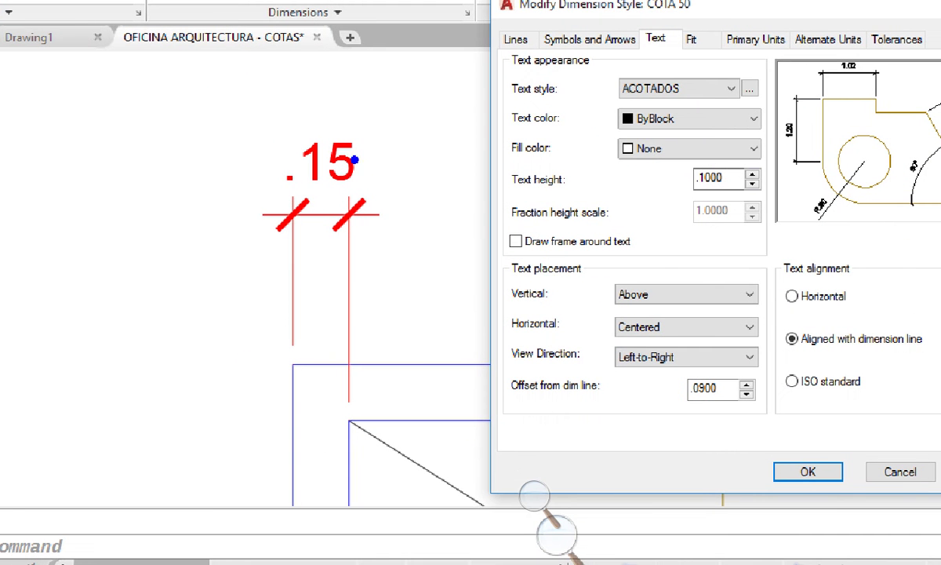
Mark the gap between text and dimension line in blue, box Offset from dim line with an arrow to it, and note 0.05.
left_click_drag(400, 182, 424, 181)
left_click_drag(362, 212, 423, 212)
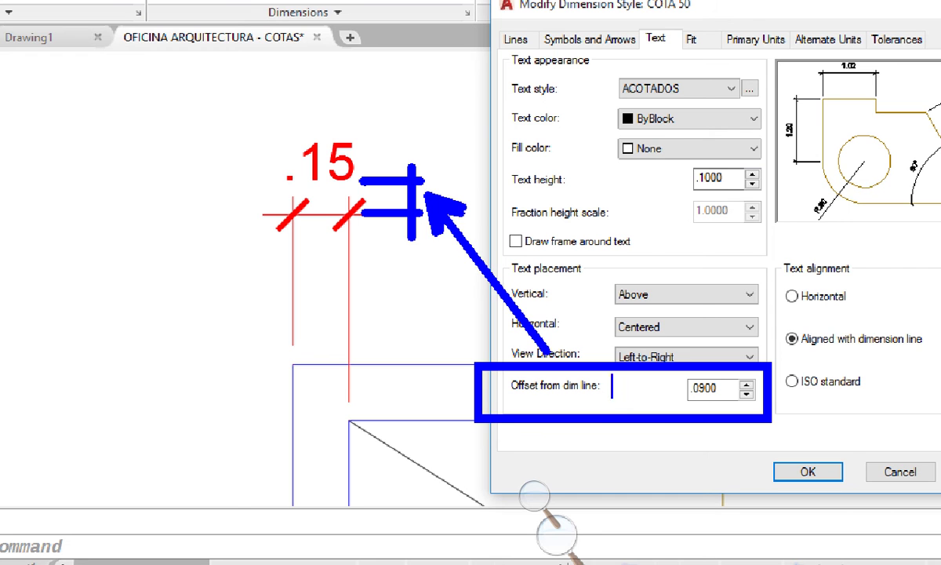
type("0.05")
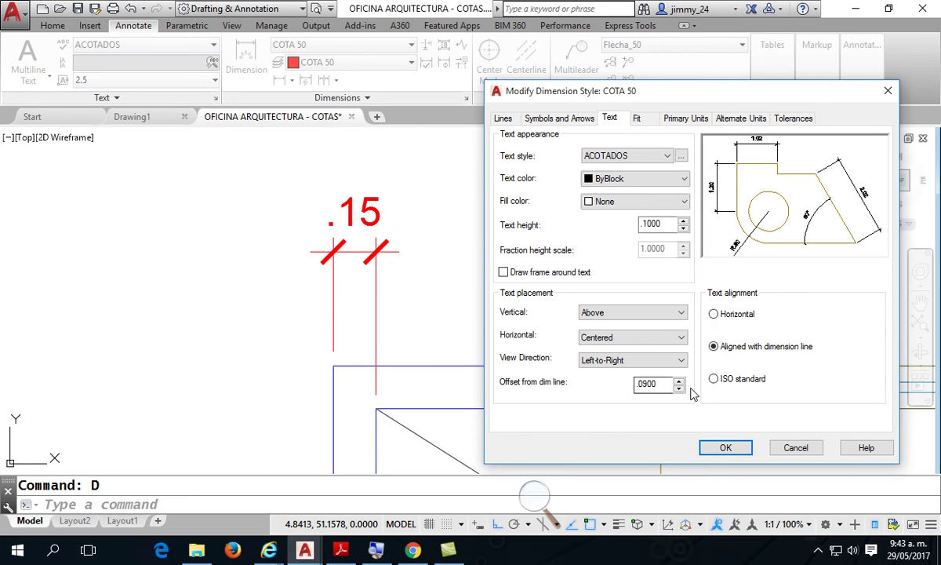
Set COTA 50's text offset from the dimension line to 0.05, accept the change and close the Dimension Style Manager.
left_click_drag(673, 384, 535, 349)
type("0.05")
left_click(722, 447)
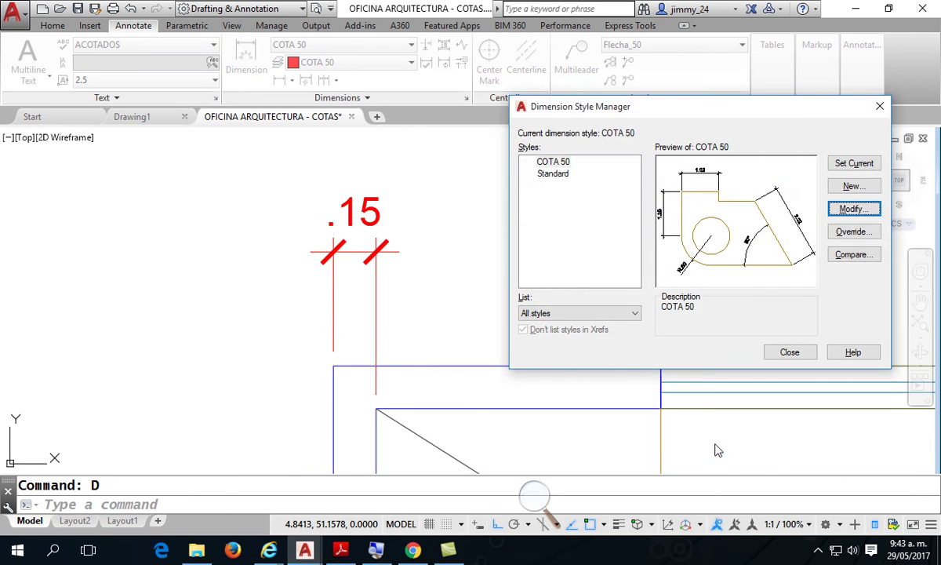
left_click(788, 352)
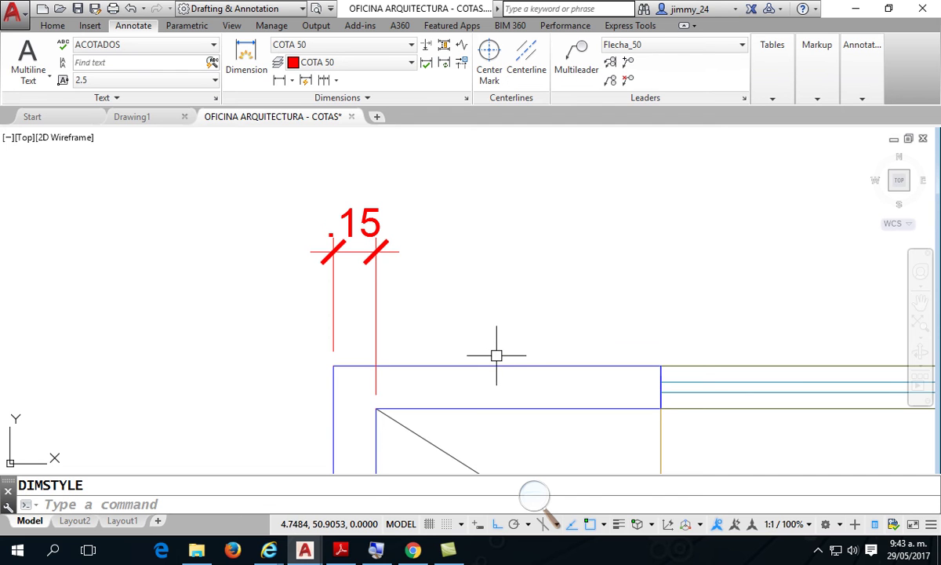
Examine the .15 dimension together with the plan's upper wall, window and room diagonals.
scroll(582, 378, "down", 4)
mouse_move(582, 378)
middle_mouse_down()
mouse_move(560, 355)
mouse_move(262, 288)
middle_mouse_up()
scroll(561, 355, "up", 2)
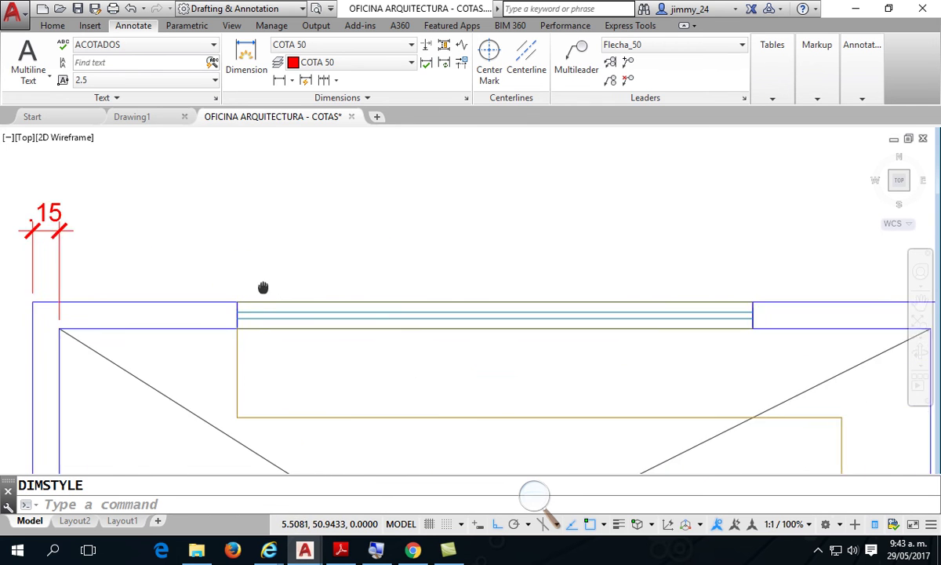
scroll(263, 288, "down", 2)
middle_click_drag(419, 315, 437, 316)
scroll(306, 301, "up", 2)
scroll(306, 301, "down", 2)
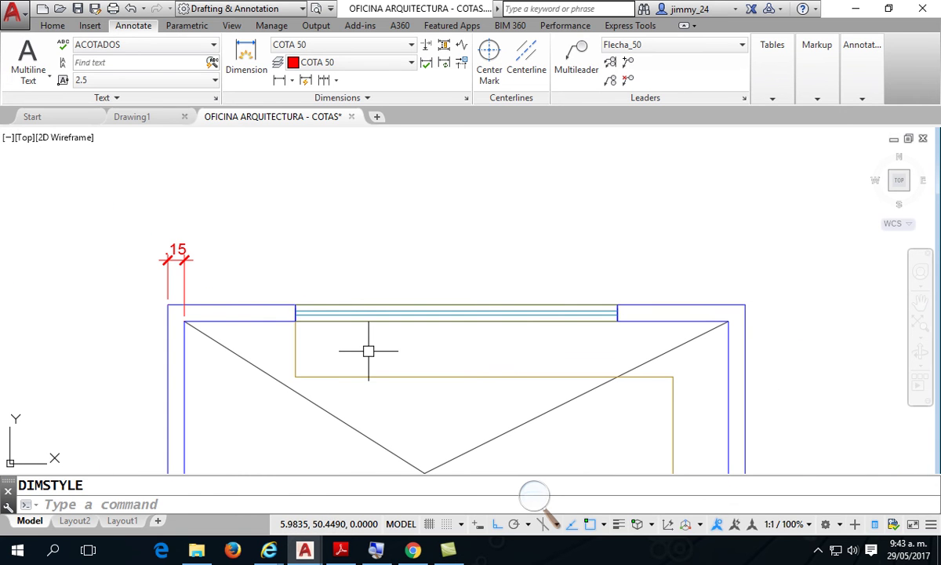
type("z")
key("Return")
key("Return")
left_click_drag(374, 363, 395, 350)
middle_click_drag(395, 350, 420, 280)
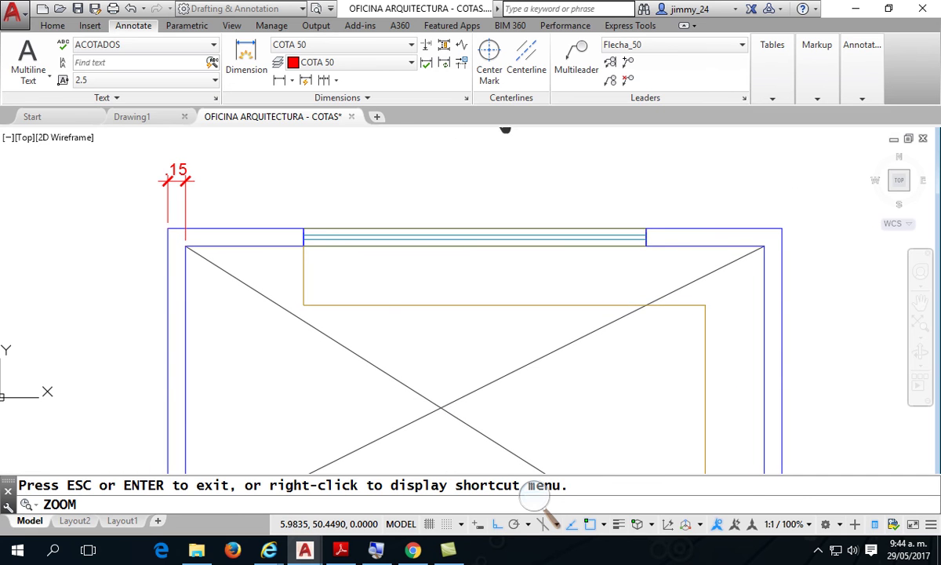
key("Escape")
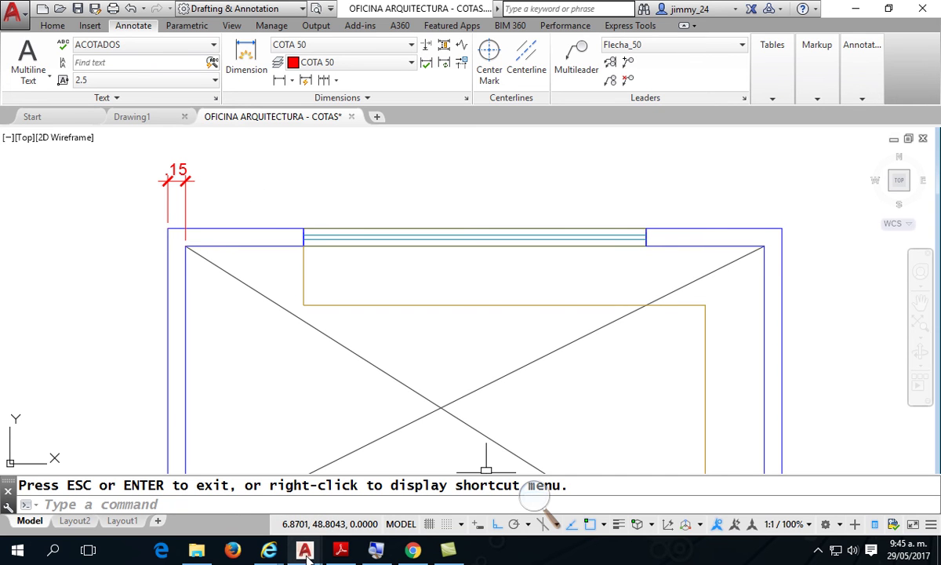
Switch to the office reference PDF in Adobe Reader, mark the upper dimension chain .15, 1.00, 2.90, 1.00, .15, and clear the marks.
left_click(340, 551)
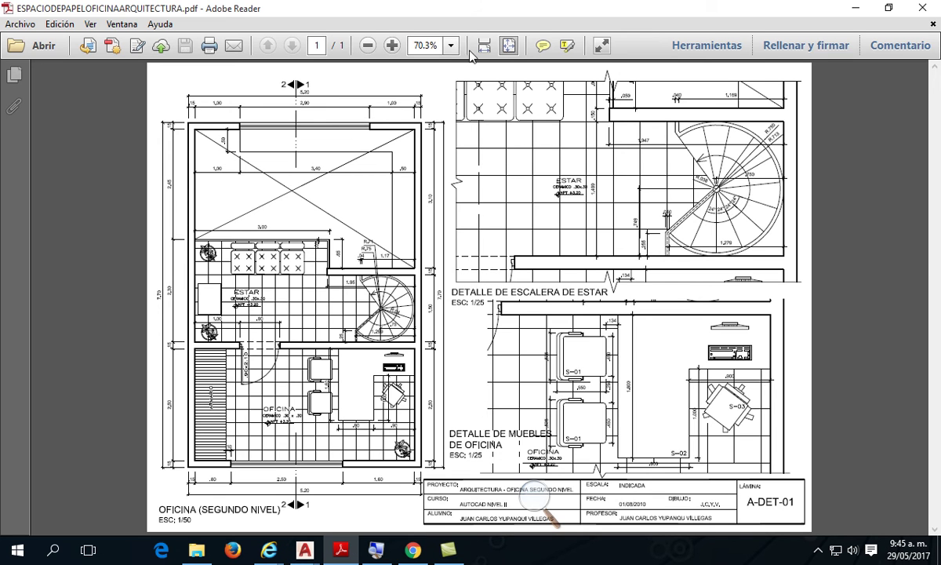
left_click(391, 45)
left_click(391, 44)
left_click(392, 44)
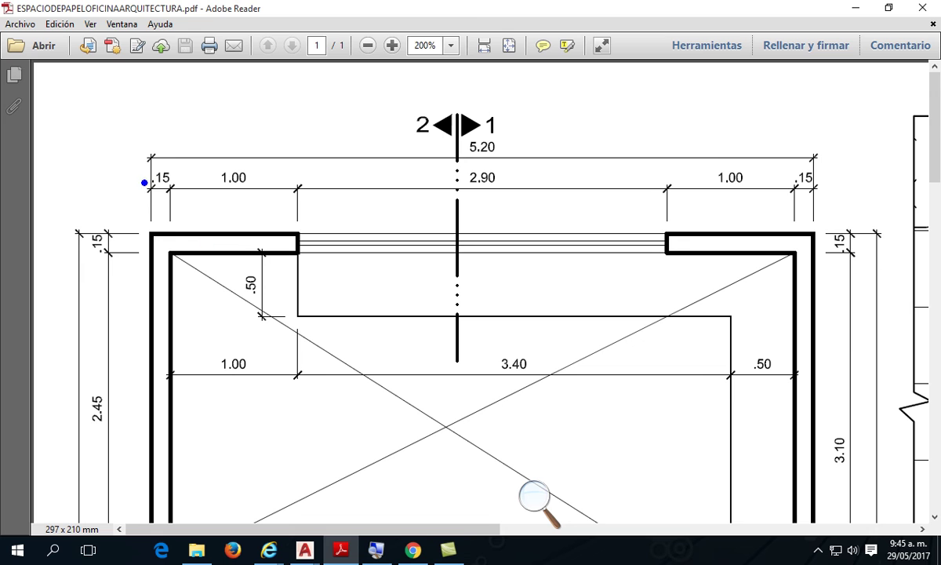
left_click_drag(136, 159, 181, 243)
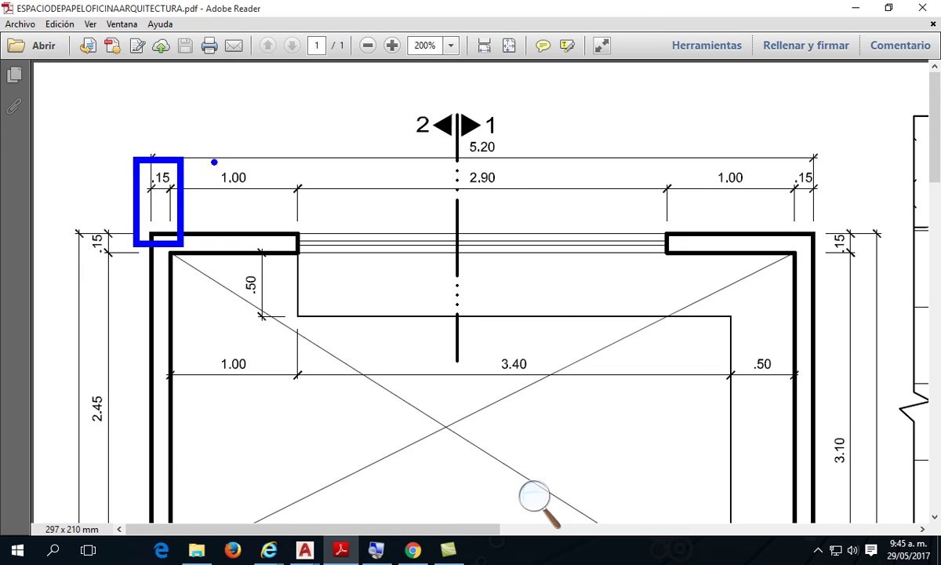
left_click_drag(240, 161, 357, 79)
left_click_drag(502, 166, 614, 97)
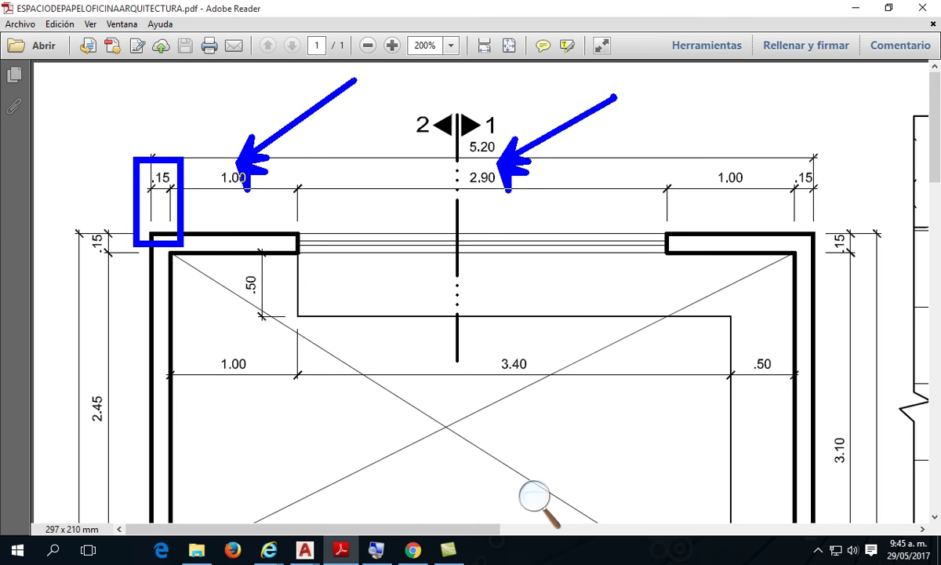
left_click_drag(723, 165, 818, 101)
left_click_drag(808, 161, 910, 82)
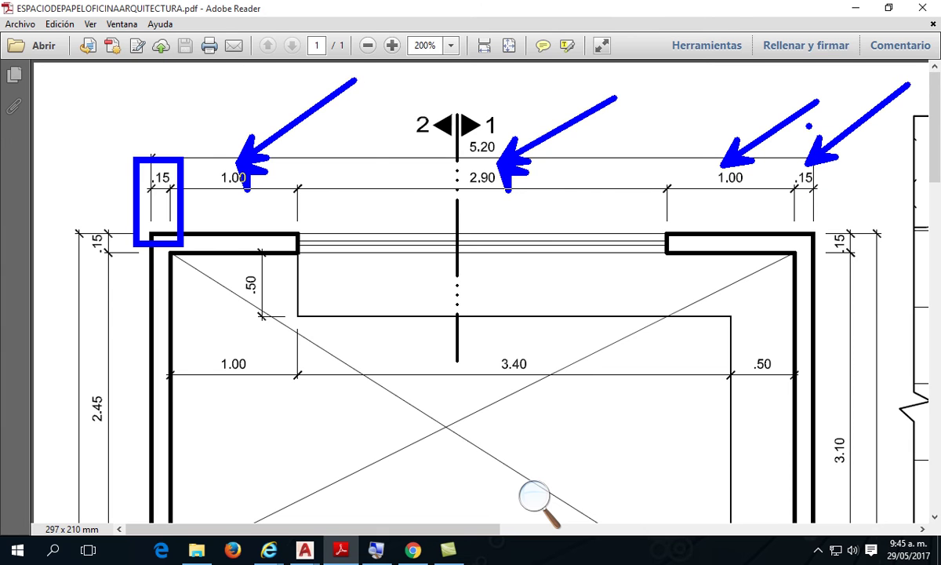
key("Escape")
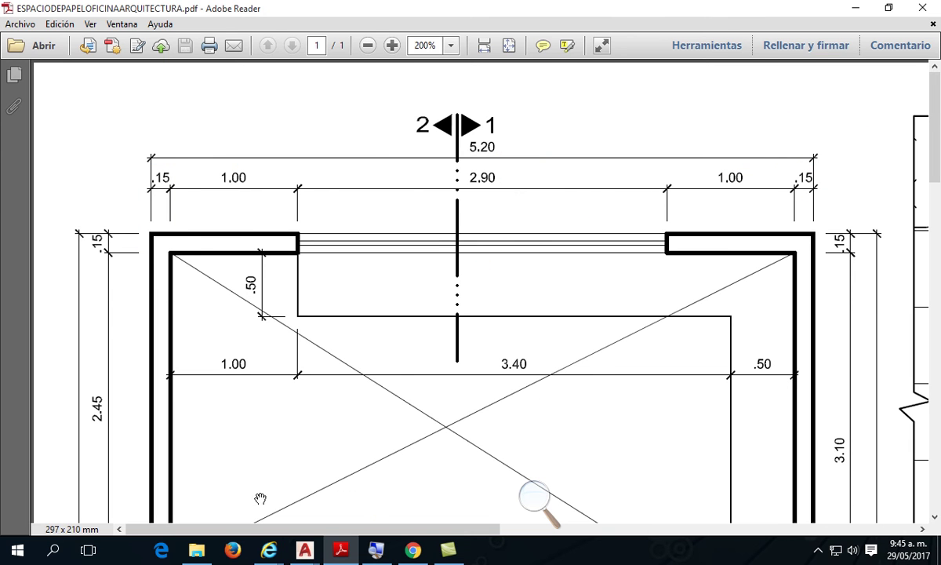
Switch back to AutoCAD and use the Dimension command's Continue option to extend the .15 dimension to the window's left end.
mouse_move(304, 549)
left_click(374, 494)
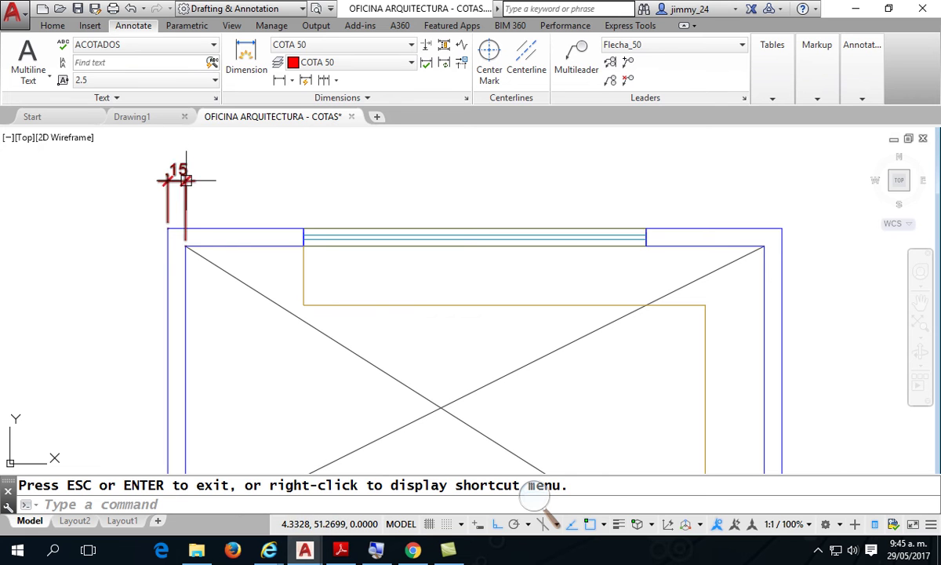
left_click(247, 65)
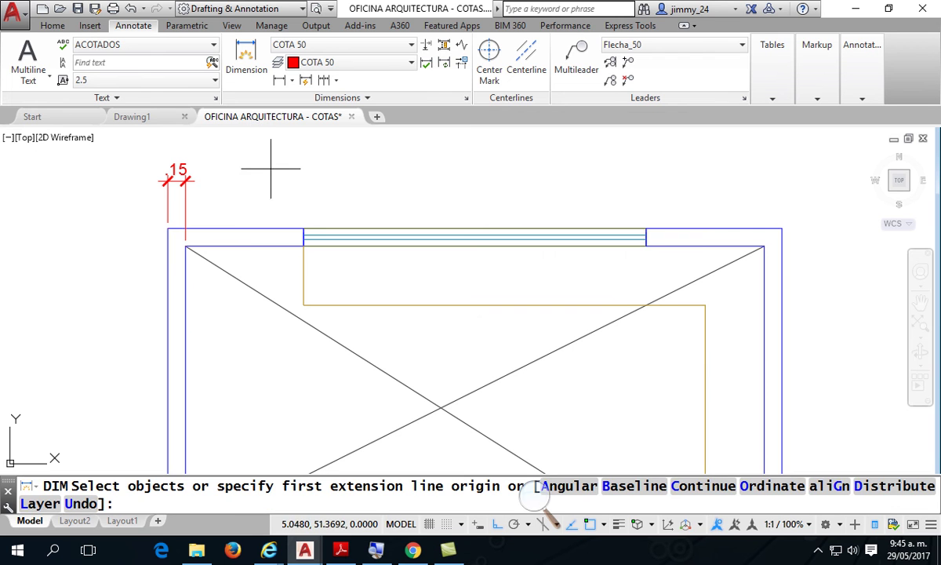
left_click(244, 63)
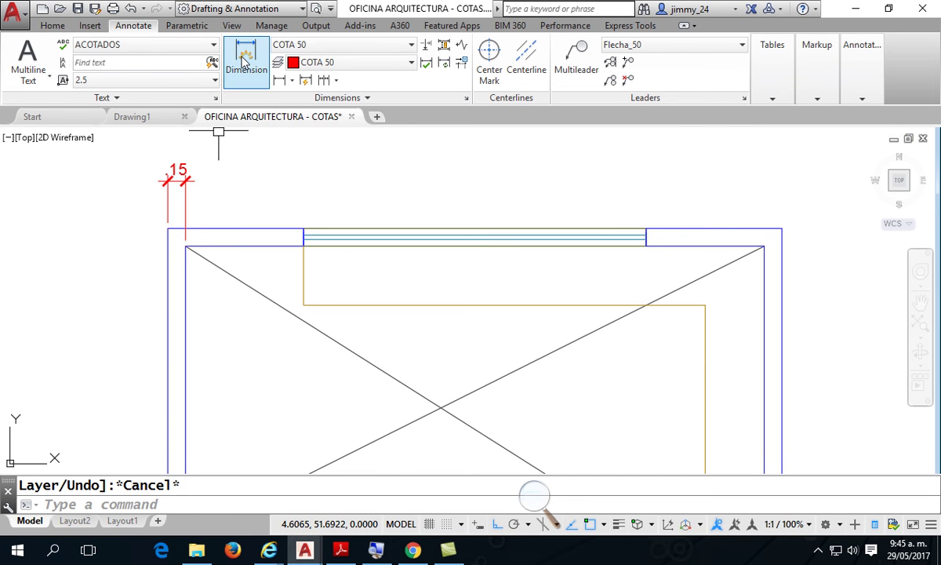
left_click(244, 62)
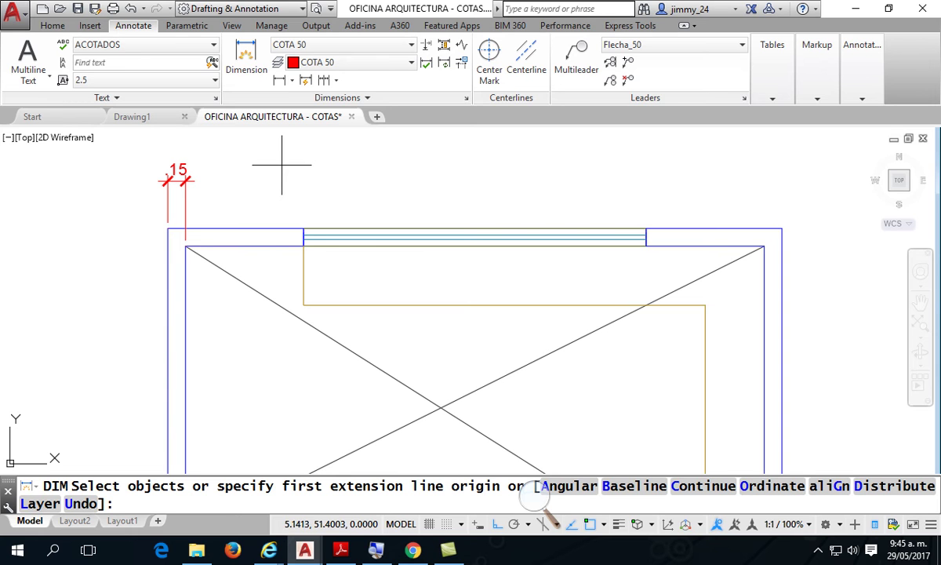
right_click(283, 166)
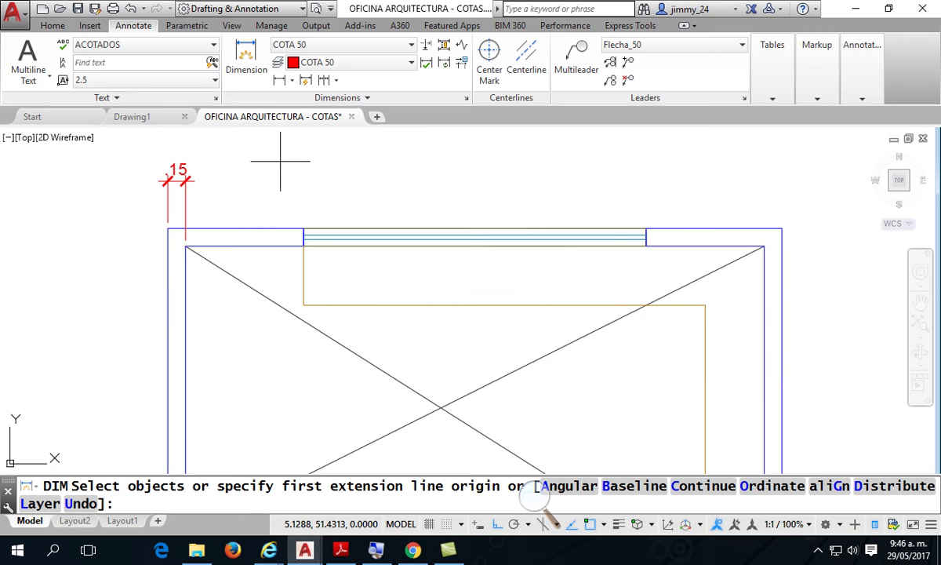
right_click(347, 206)
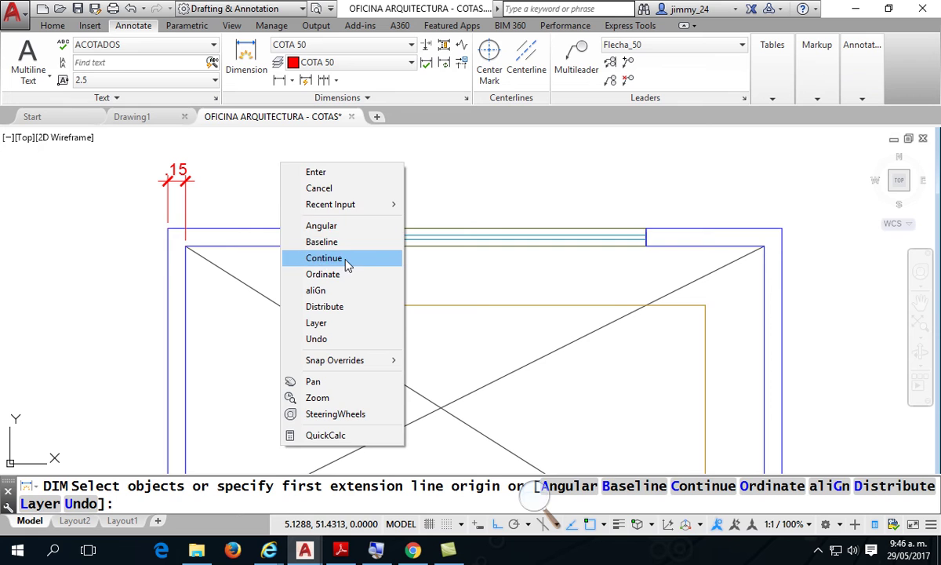
left_click(345, 259)
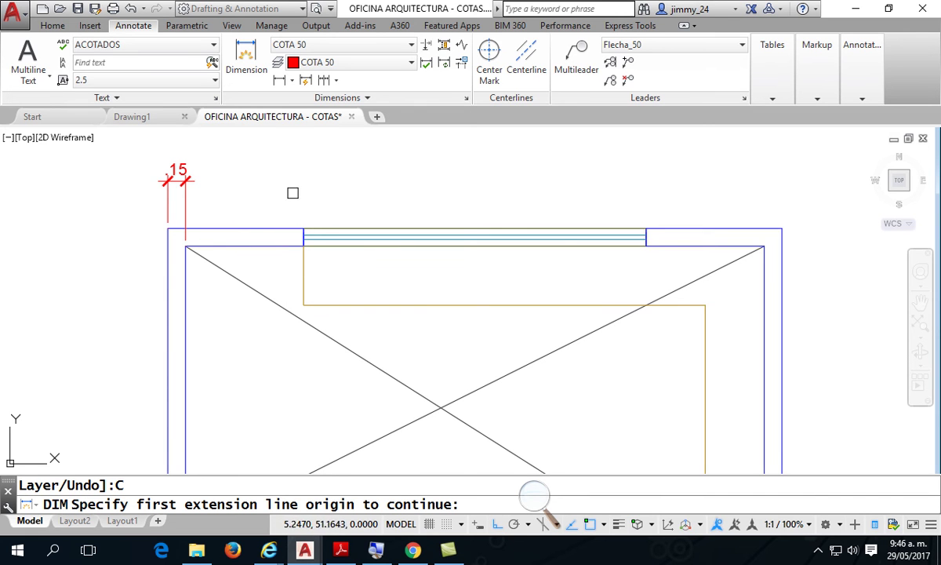
left_click(186, 204)
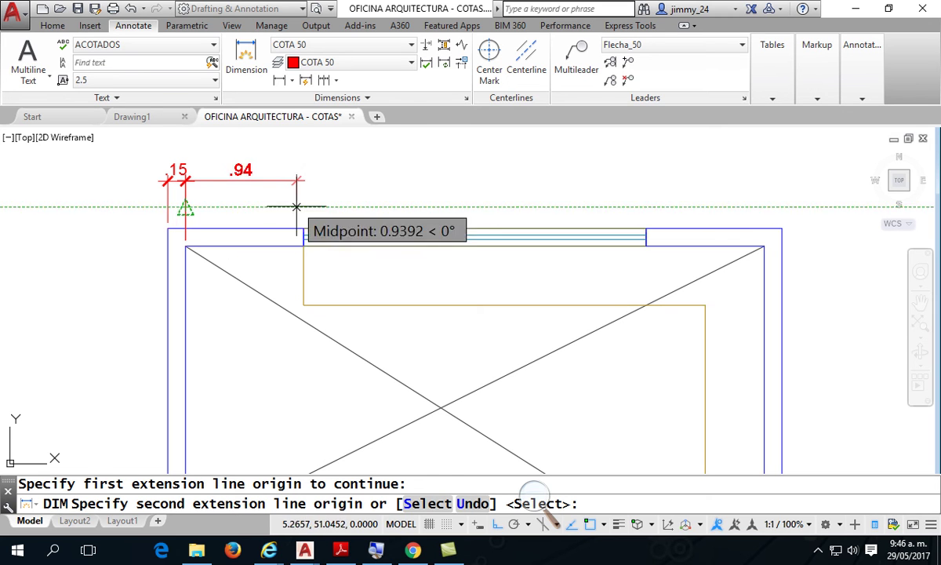
left_click(303, 228)
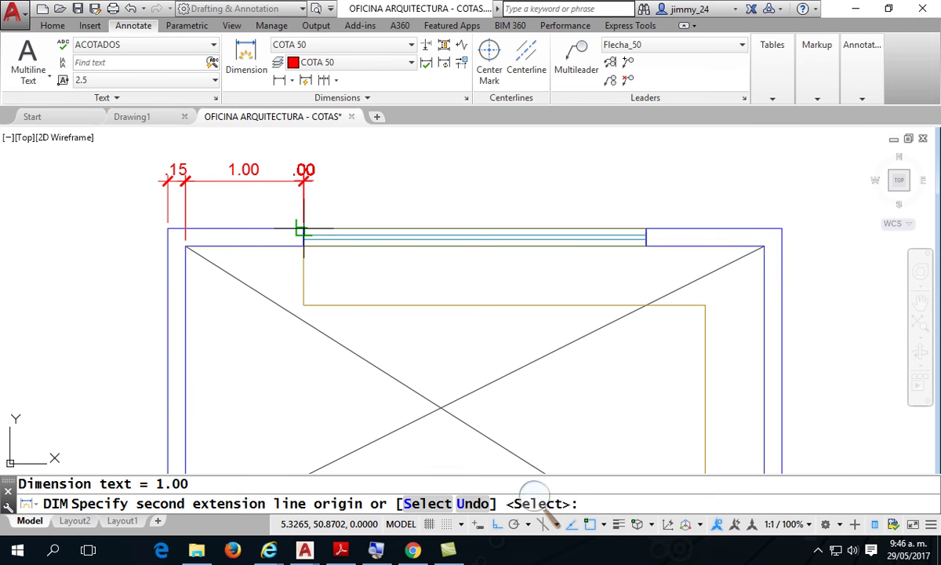
Enable the Intersection object snap and continue the dimension chain to the crossing of the room's diagonals.
left_click(603, 524)
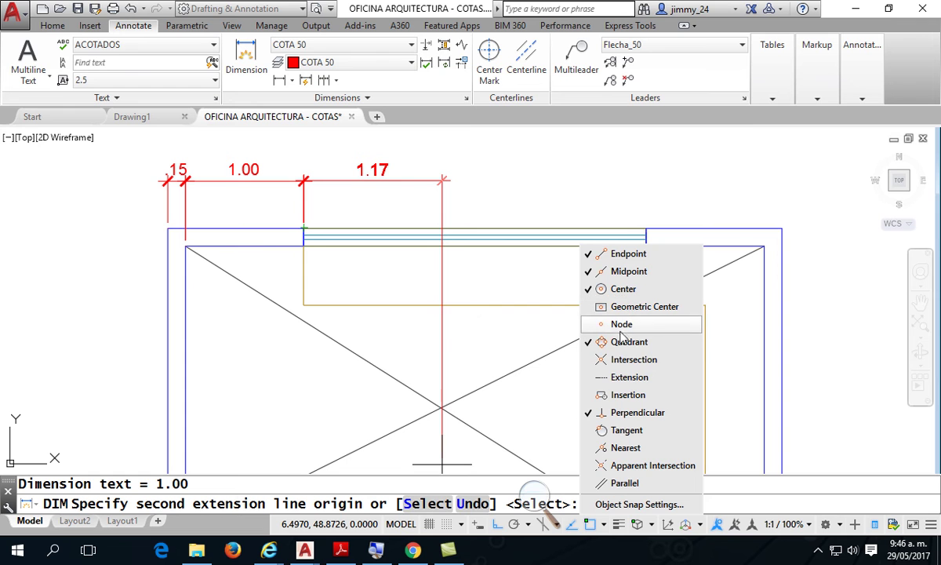
left_click(590, 361)
left_click(441, 406)
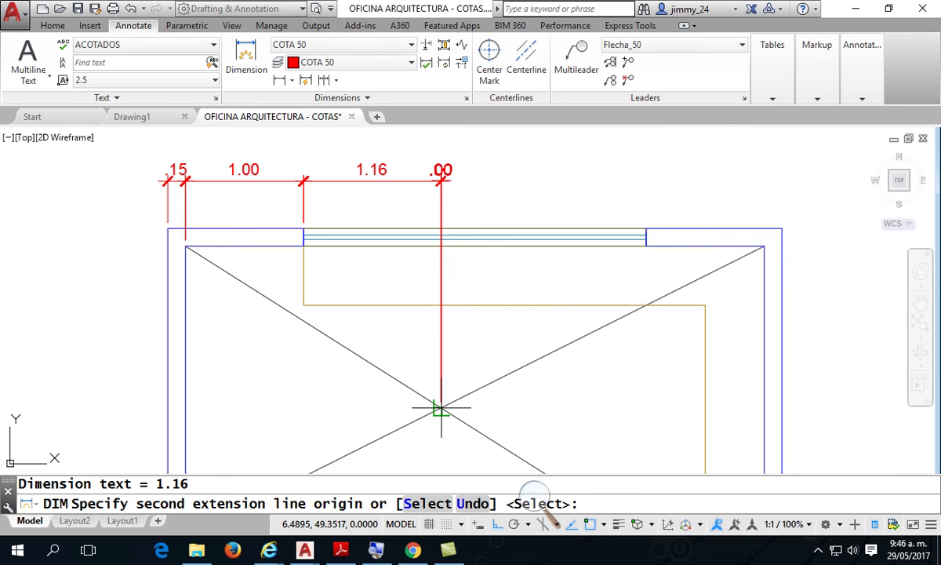
Continue the chain to the window's right end, the brown outline's corner, and the right wall's inner and outer corners, then end it.
left_click(647, 228)
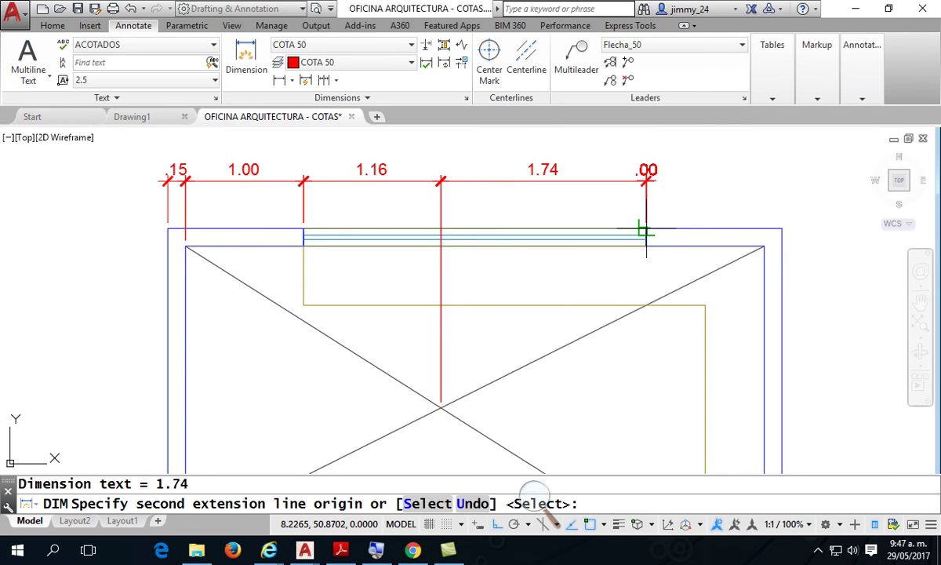
left_click(706, 304)
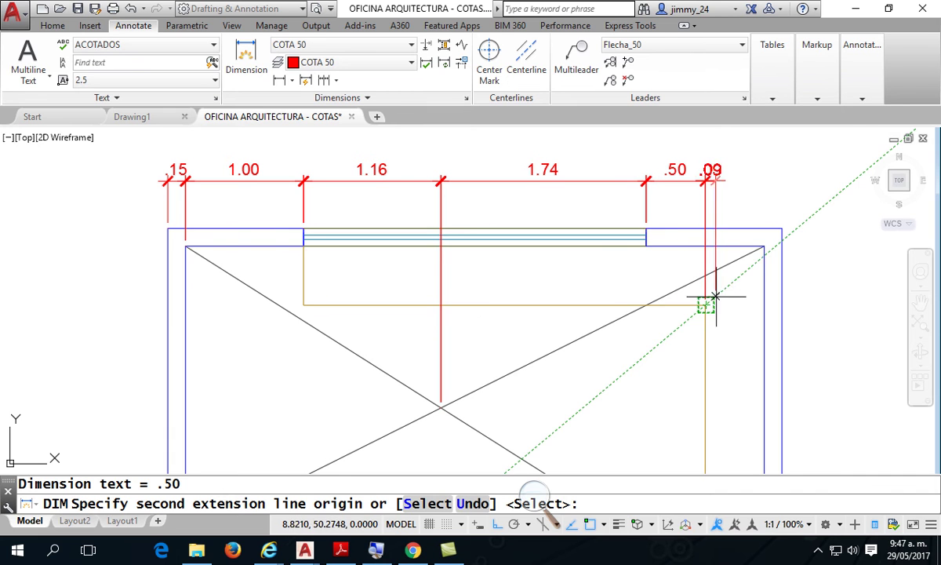
left_click(765, 246)
left_click(782, 228)
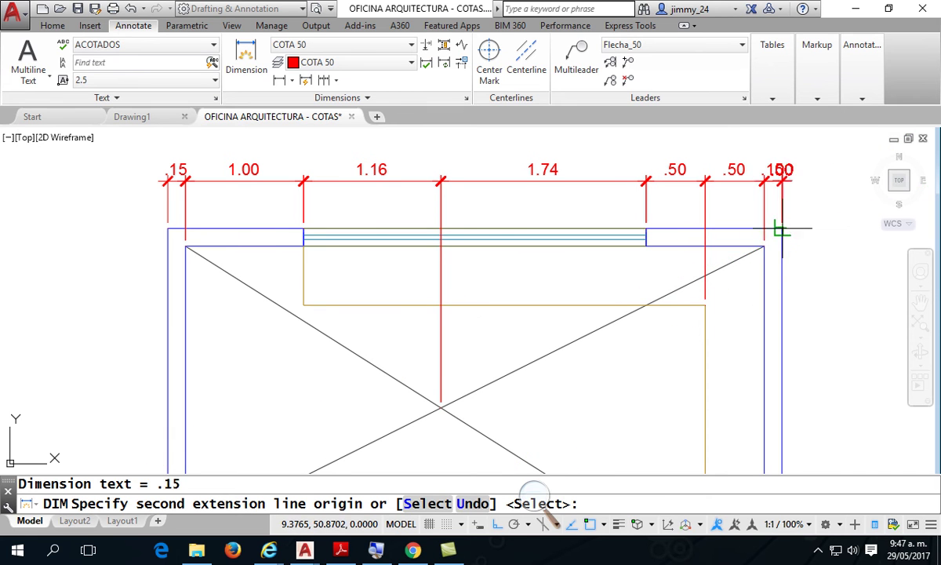
key("Return")
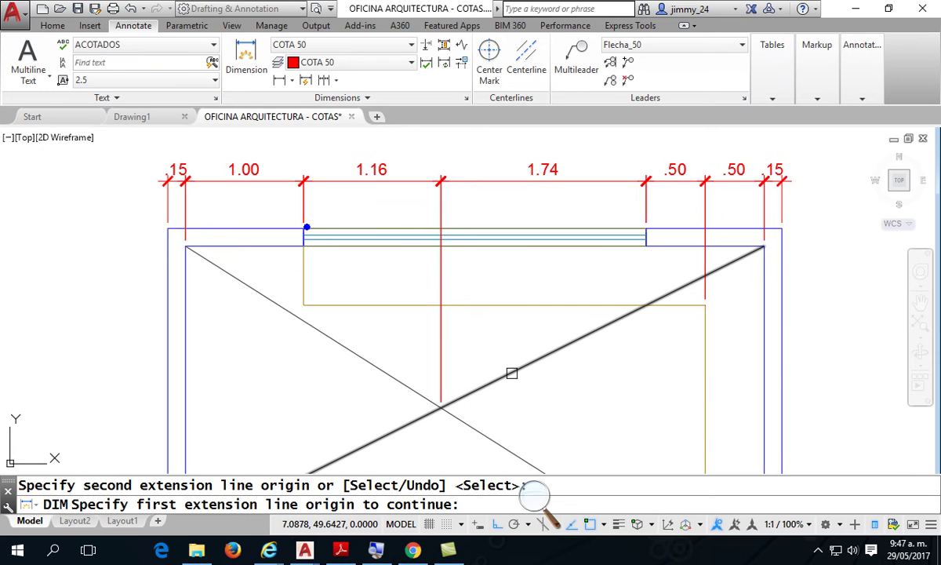
End the continued dimension chain above the upper wall and leave the Dimension command.
left_click(307, 231)
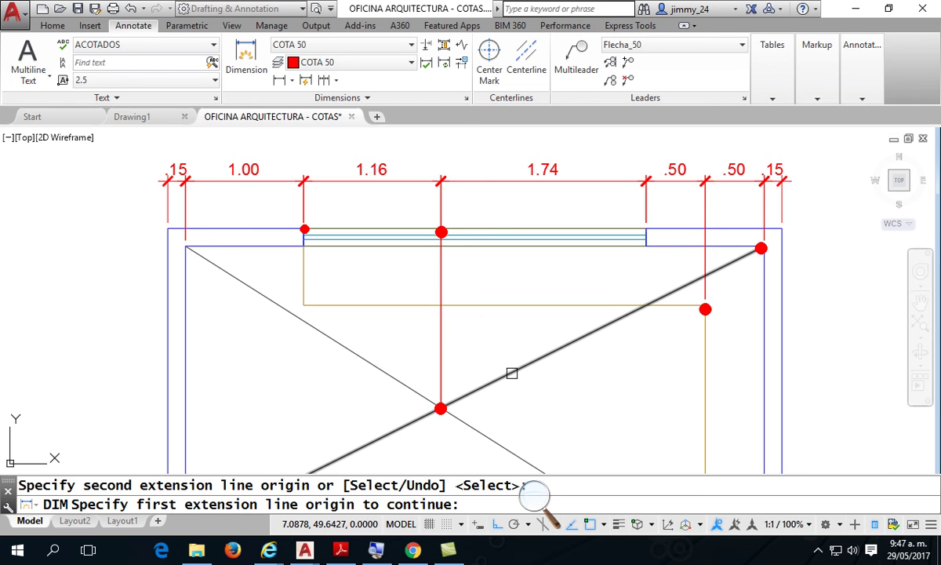
key("F9")
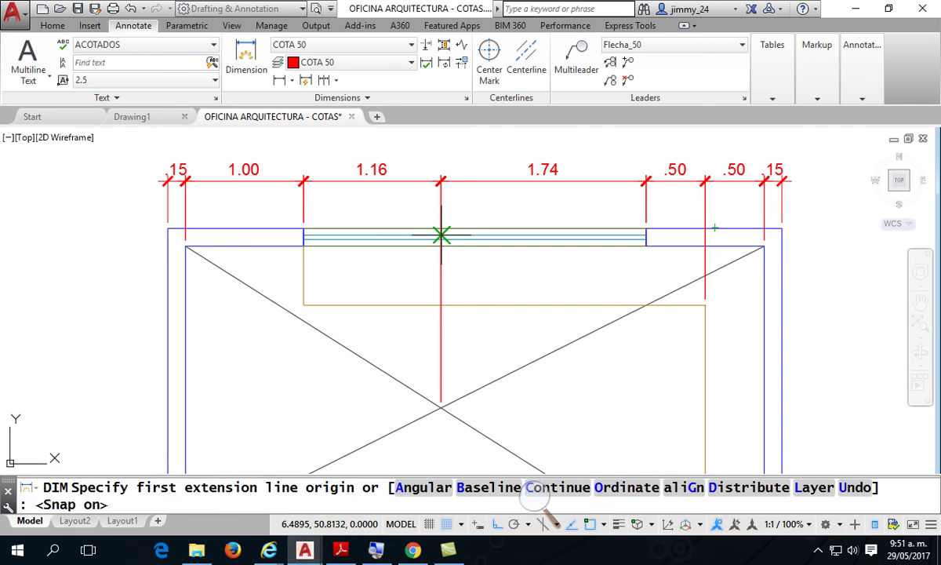
key("Escape")
key("Escape")
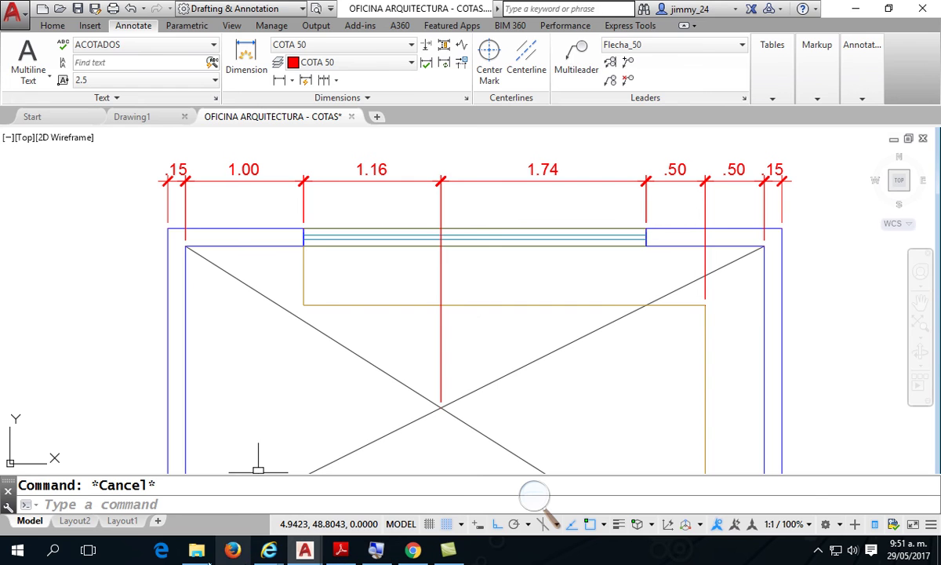
Switch to File Explorer's COTA 50.jpg preview, check off 0.1, 0.05, 0.07 and 0.55, mark the 0.35 extension line length, and clear the marks.
left_click(198, 551)
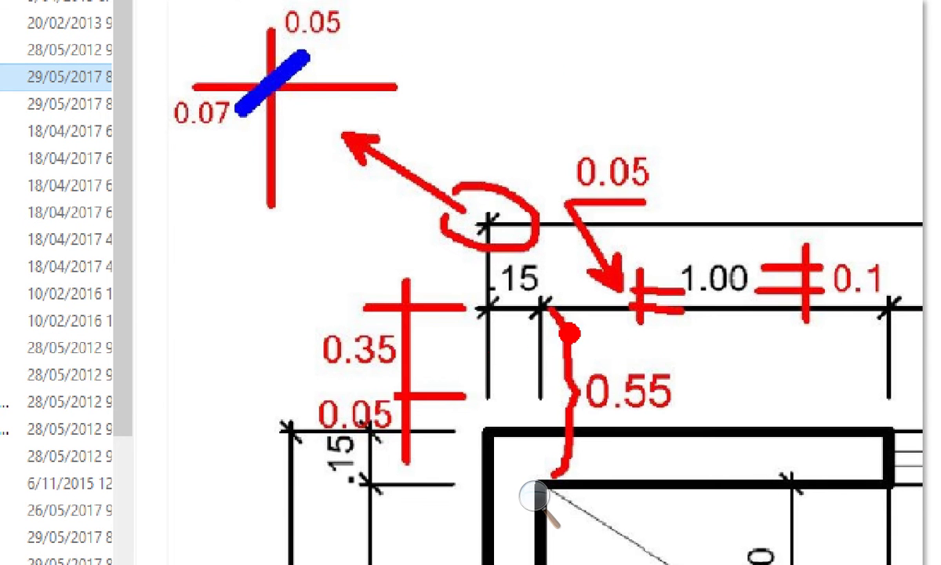
key("b")
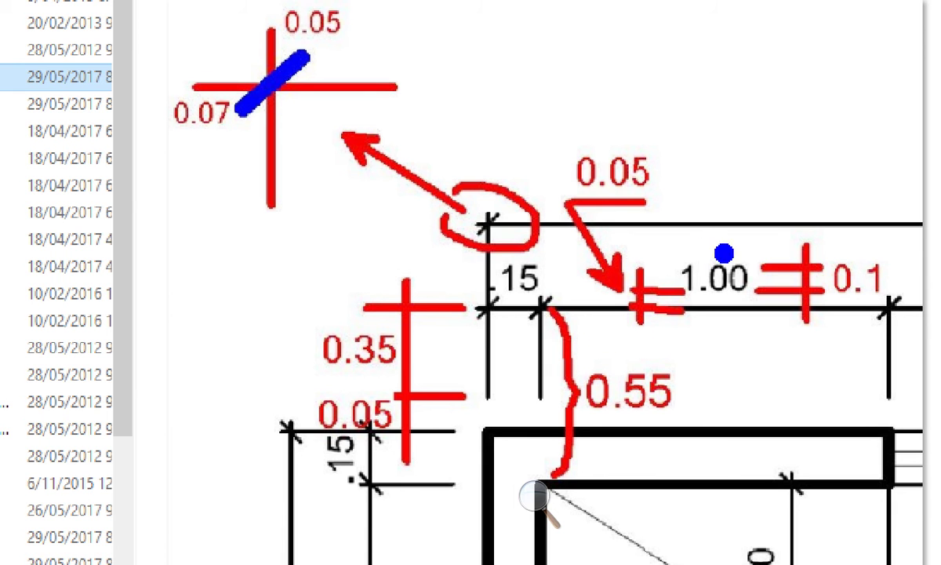
scroll(885, 269, "down", 3, "ctrl")
left_click_drag(888, 273, 937, 253)
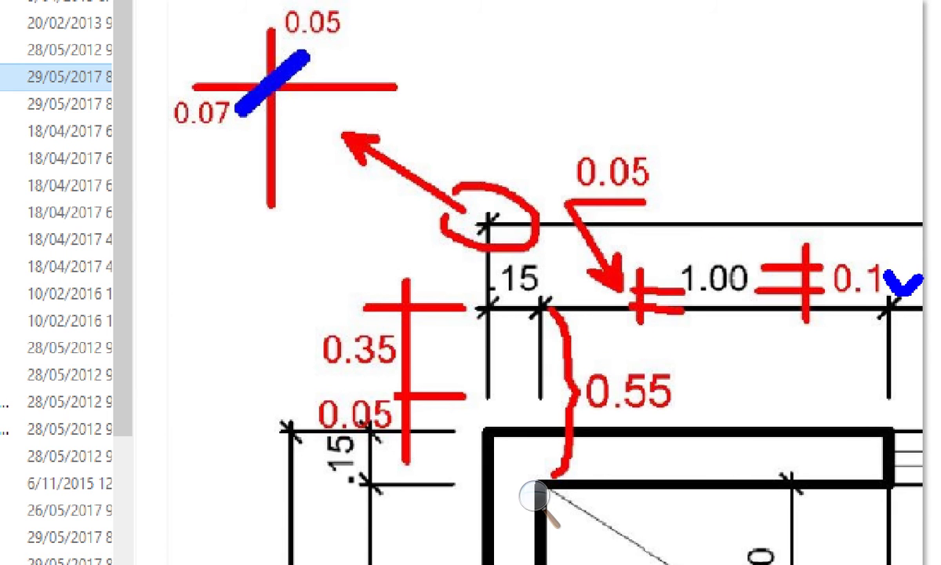
left_click_drag(659, 169, 711, 142)
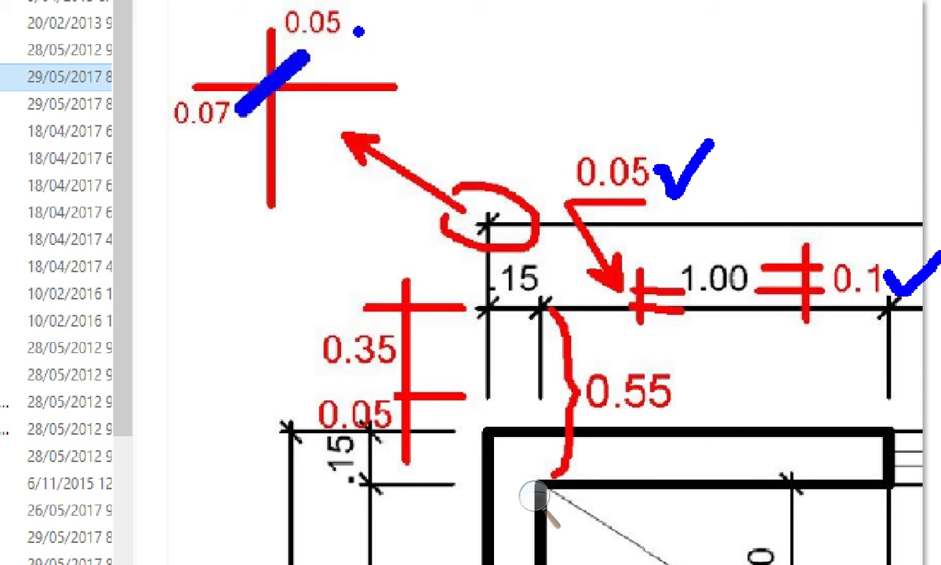
left_click_drag(340, 29, 404, 2)
left_click_drag(206, 133, 257, 122)
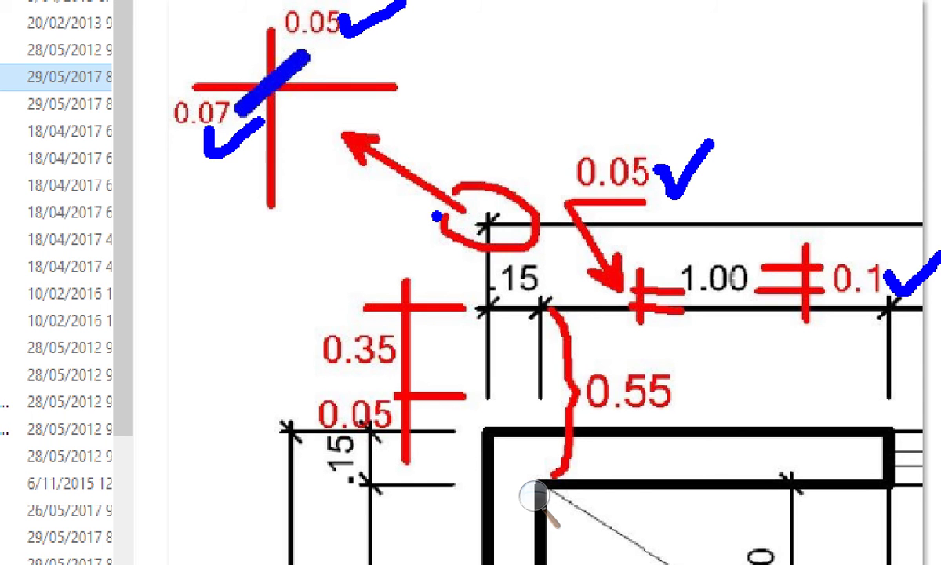
mouse_move(680, 382)
left_mouse_down()
mouse_move(687, 413)
mouse_move(741, 378)
left_mouse_up()
mouse_move(265, 409)
left_mouse_down()
mouse_move(275, 421)
mouse_move(291, 392)
mouse_move(332, 377)
mouse_move(446, 364)
left_mouse_up()
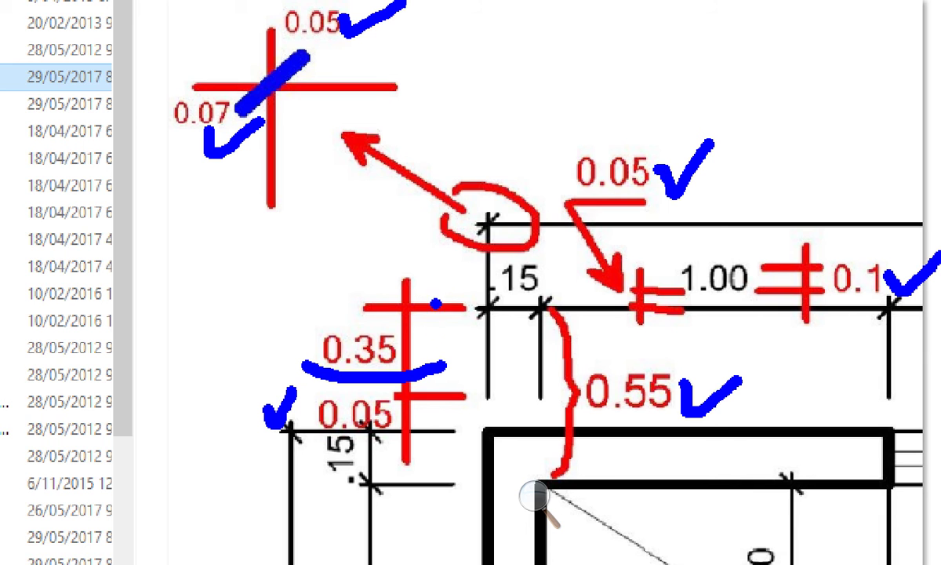
left_click_drag(377, 310, 912, 311)
left_click_drag(392, 392, 917, 390)
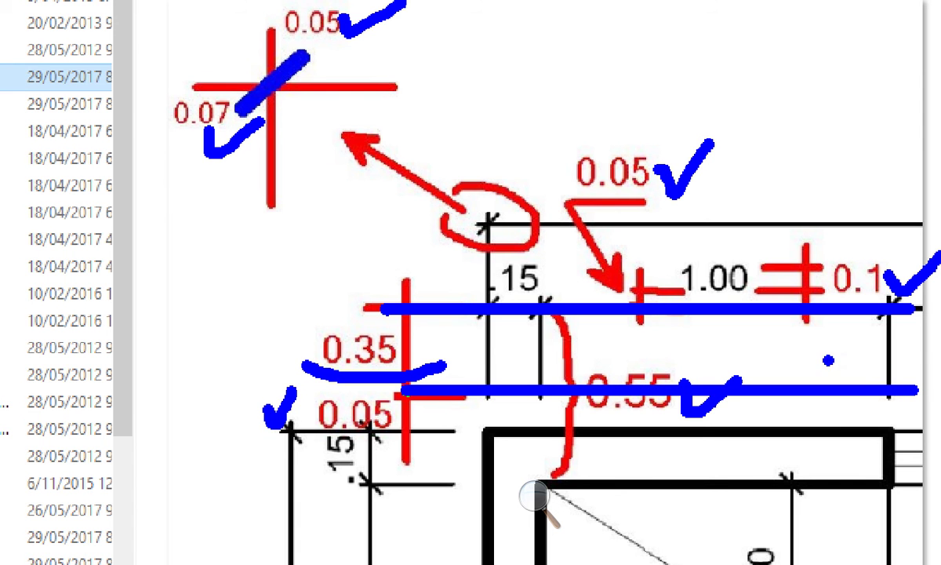
key("Escape")
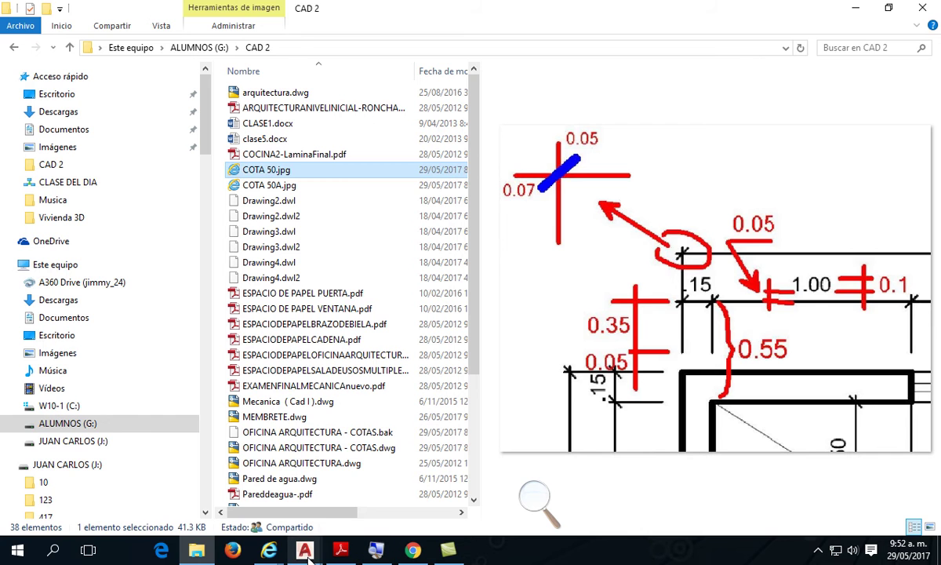
Switch back to AutoCAD and open the COTA 50 dimension style's line settings for modification.
mouse_move(308, 558)
left_click(323, 459)
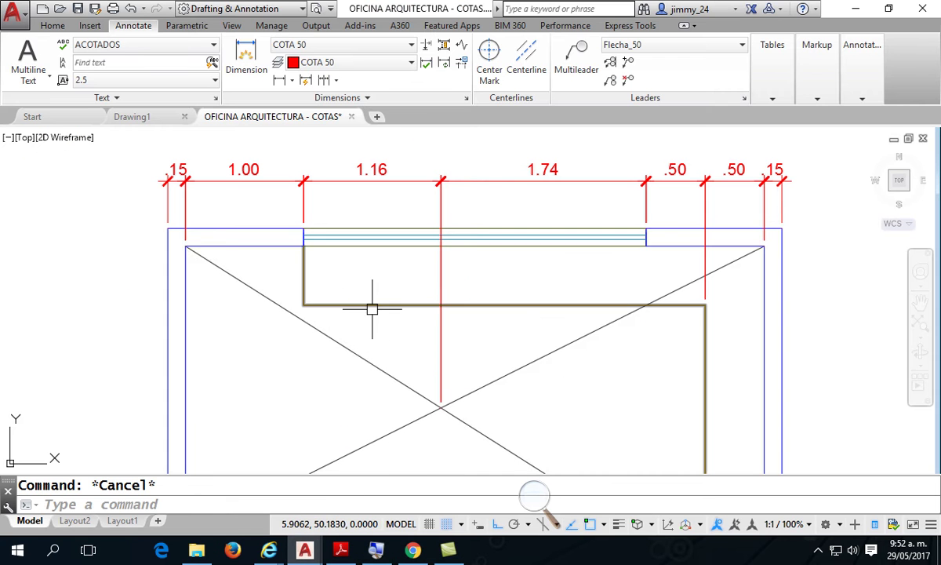
type("D")
key("Return")
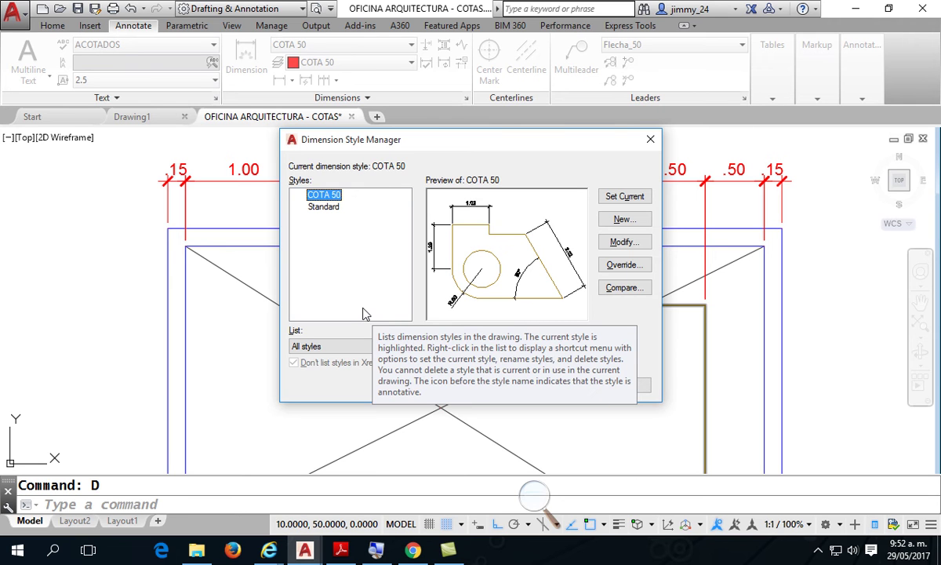
left_click(617, 242)
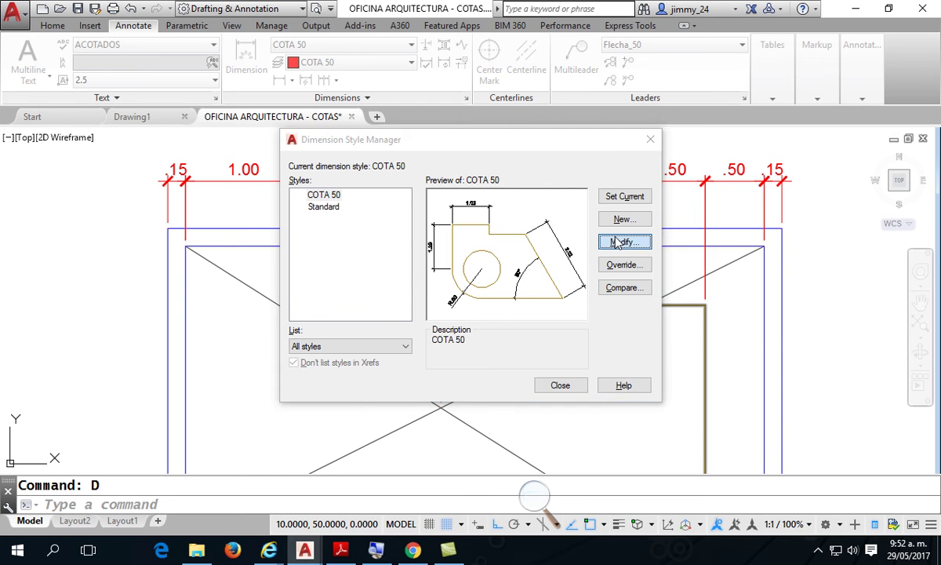
left_click(501, 117)
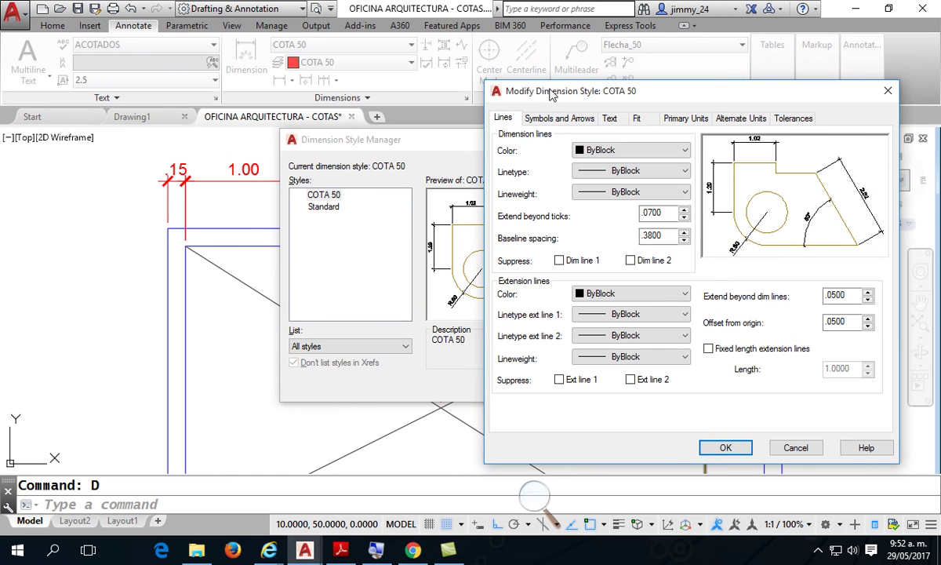
left_click_drag(551, 94, 348, 95)
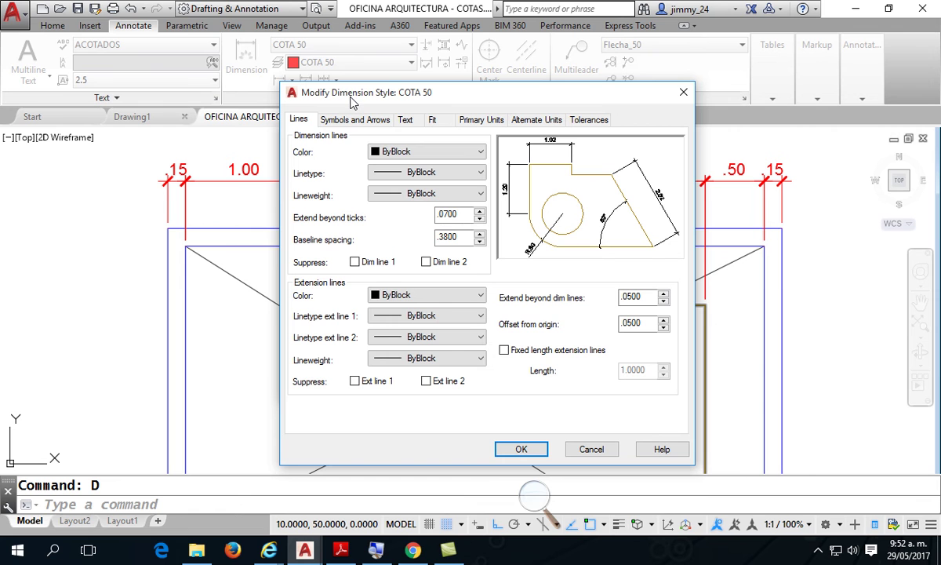
Enable fixed length extension lines in the COTA 50 style, set their length to 0.35, and apply the changes.
left_click(504, 350)
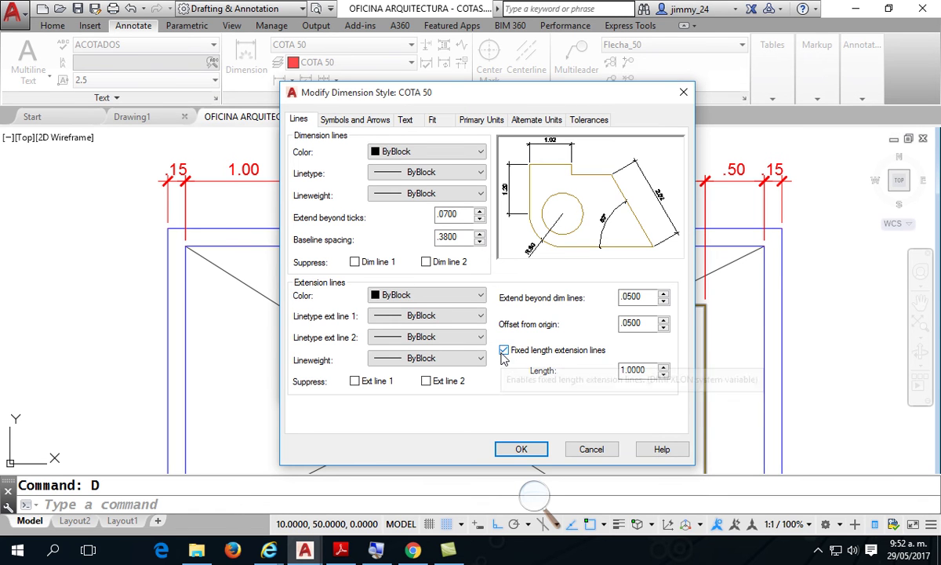
double_click(654, 377)
type("0.0")
key("BackSpace")
key("BackSpace")
type(".35")
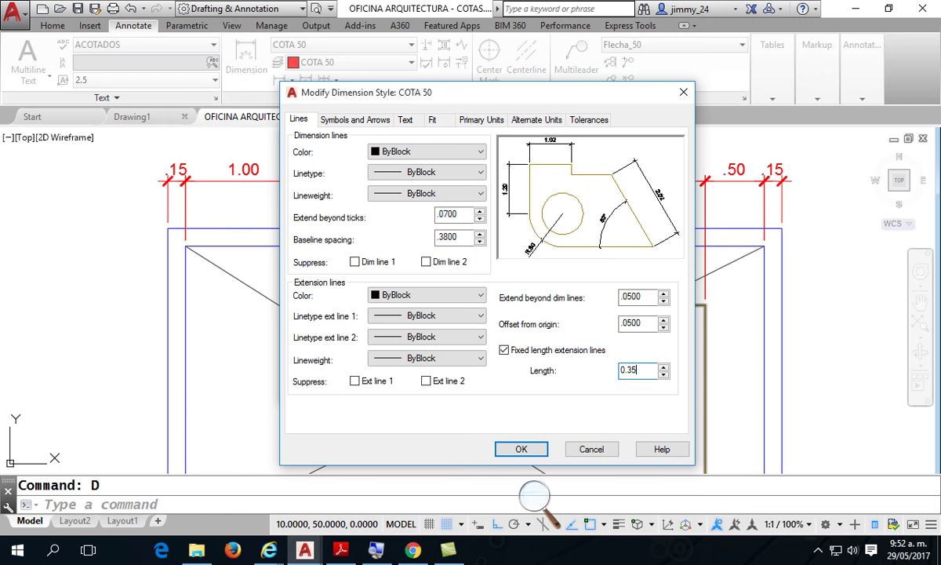
left_click_drag(162, 221, 110, 221)
mouse_move(161, 180)
left_mouse_down()
mouse_move(112, 183)
mouse_move(124, 175)
mouse_move(127, 238)
left_mouse_up()
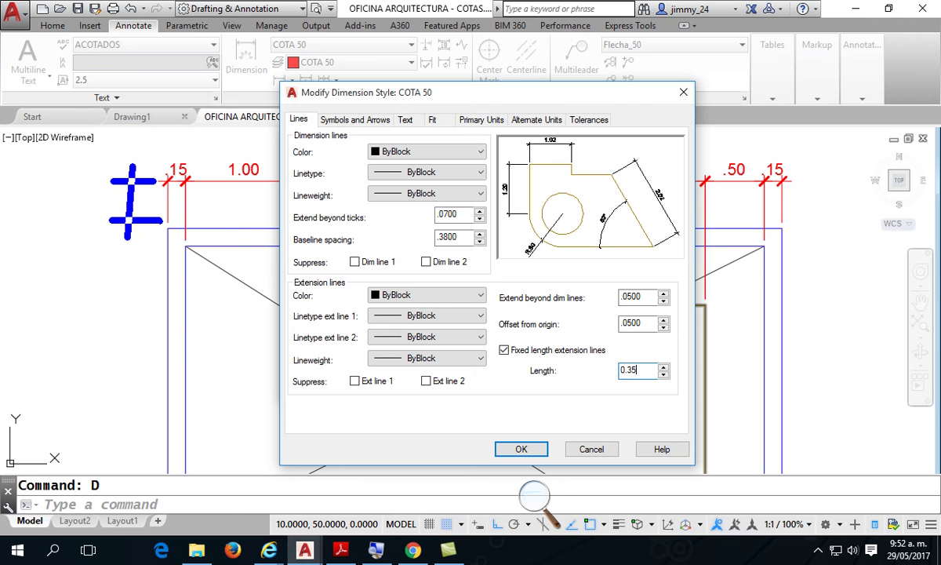
mouse_move(146, 195)
left_mouse_down()
mouse_move(516, 357)
mouse_move(690, 395)
left_mouse_up()
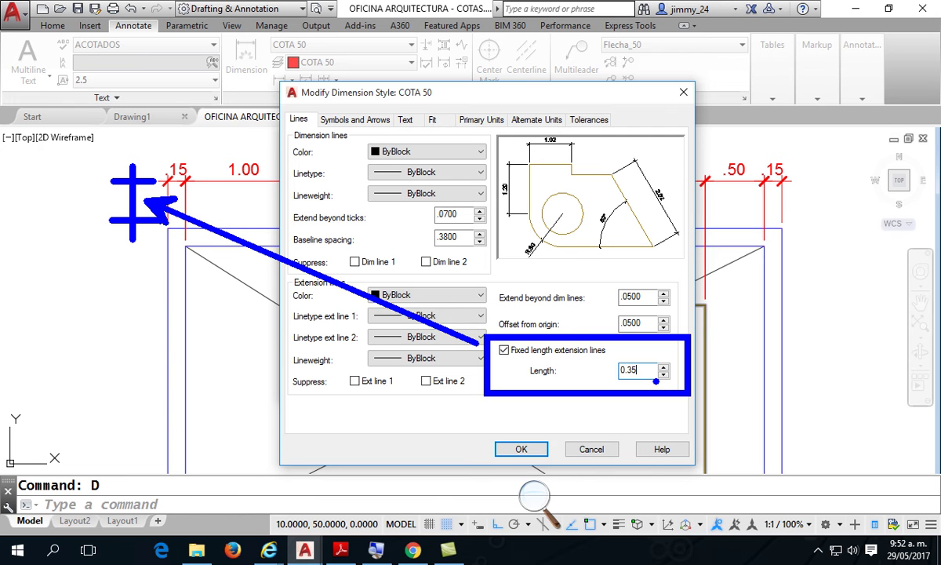
left_click(511, 447)
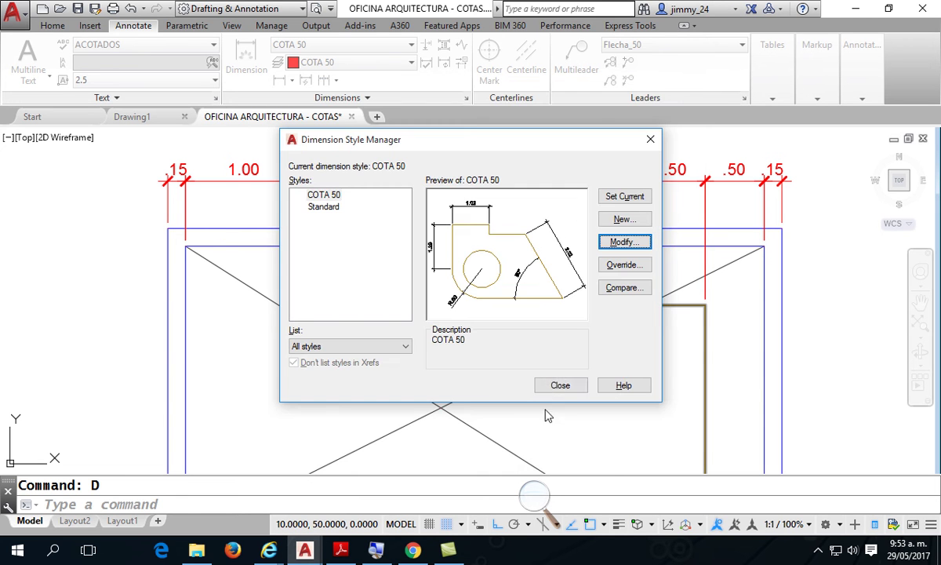
left_click(559, 386)
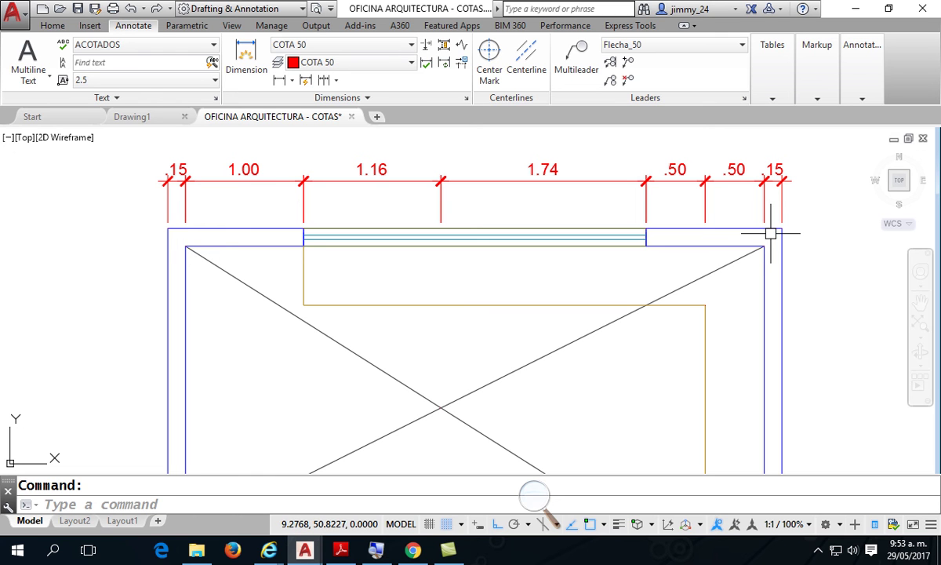
Turn grid snap off and vertically dimension the upper wall's thickness at the plan's upper-right corner, placing the dimension line 0.55 from the inner corner.
mouse_move(762, 232)
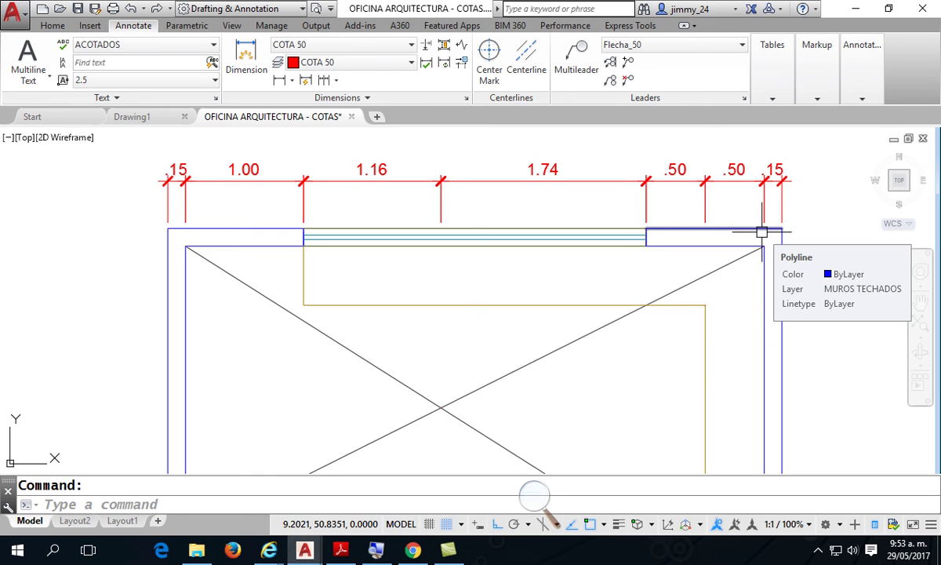
scroll(762, 232, "down", 4)
scroll(330, 206, "up", 4)
mouse_move(312, 206)
middle_mouse_down()
mouse_move(707, 317)
mouse_move(541, 248)
middle_mouse_up()
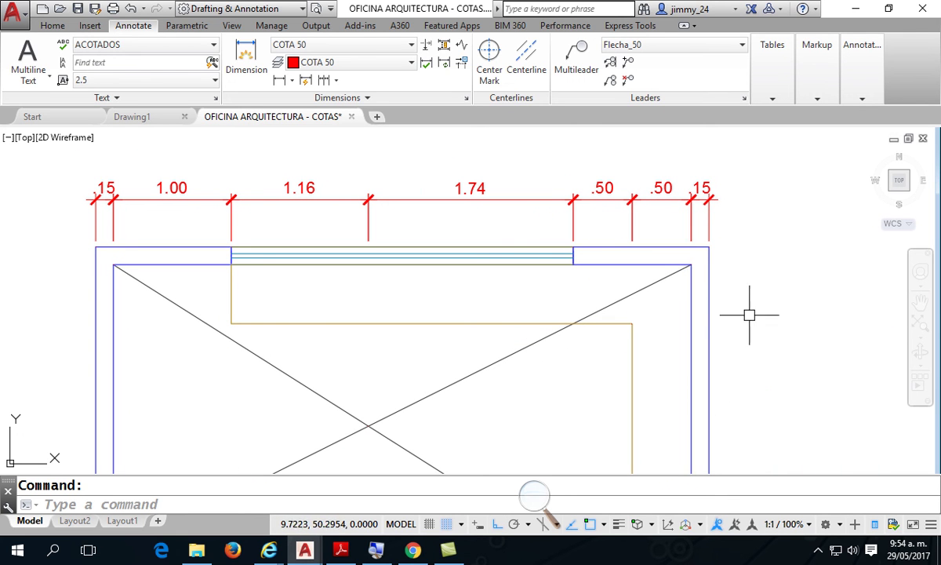
scroll(761, 326, "up", 2)
middle_click_drag(761, 326, 599, 399)
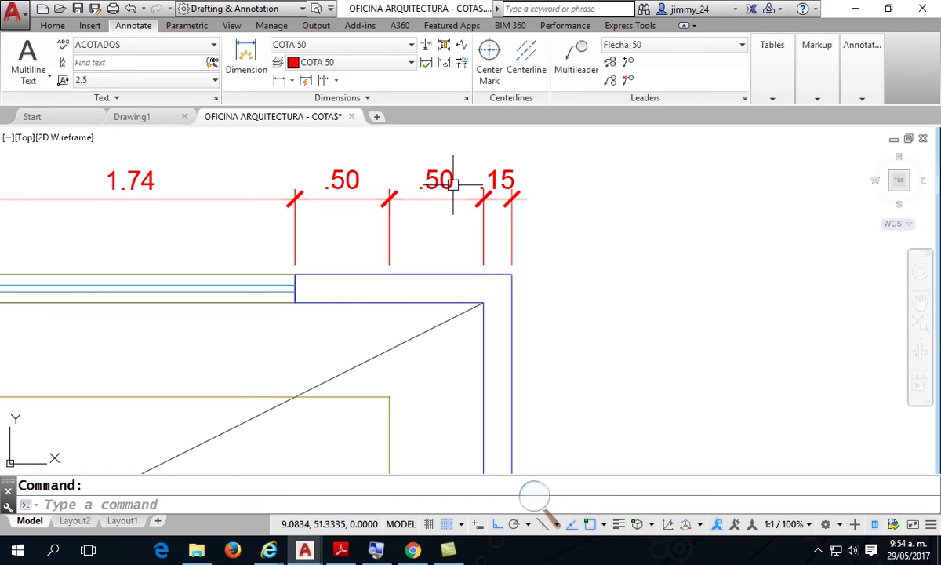
left_click(249, 65)
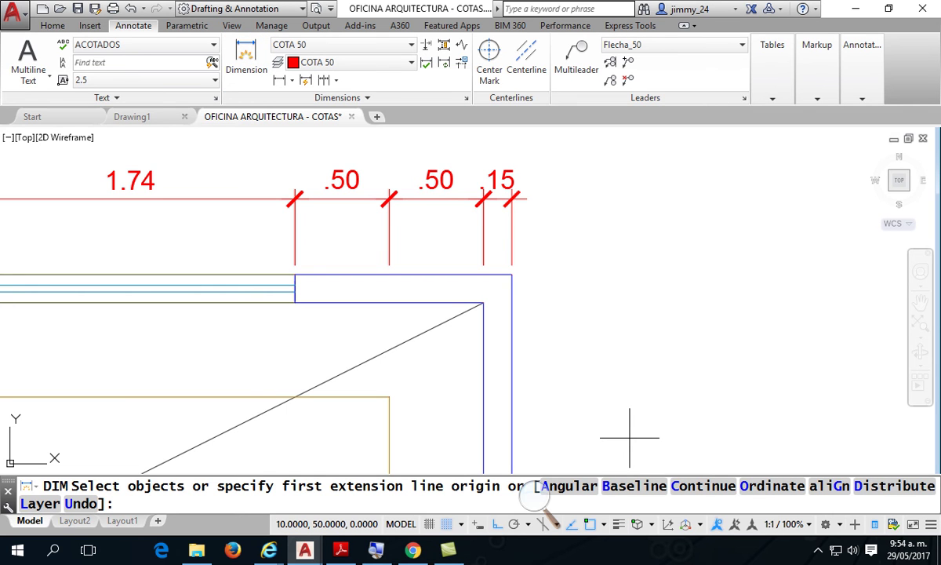
left_click(246, 59)
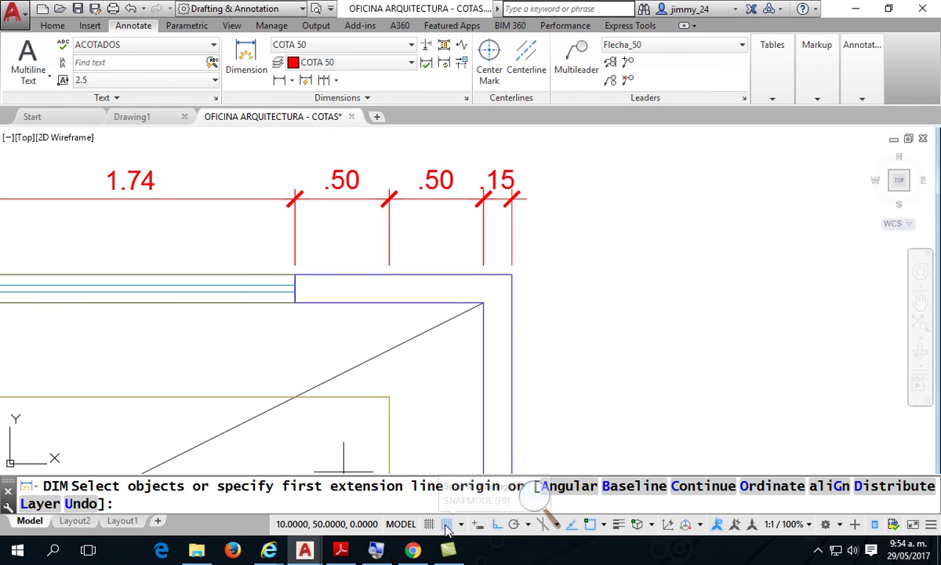
middle_click_drag(549, 294, 480, 304)
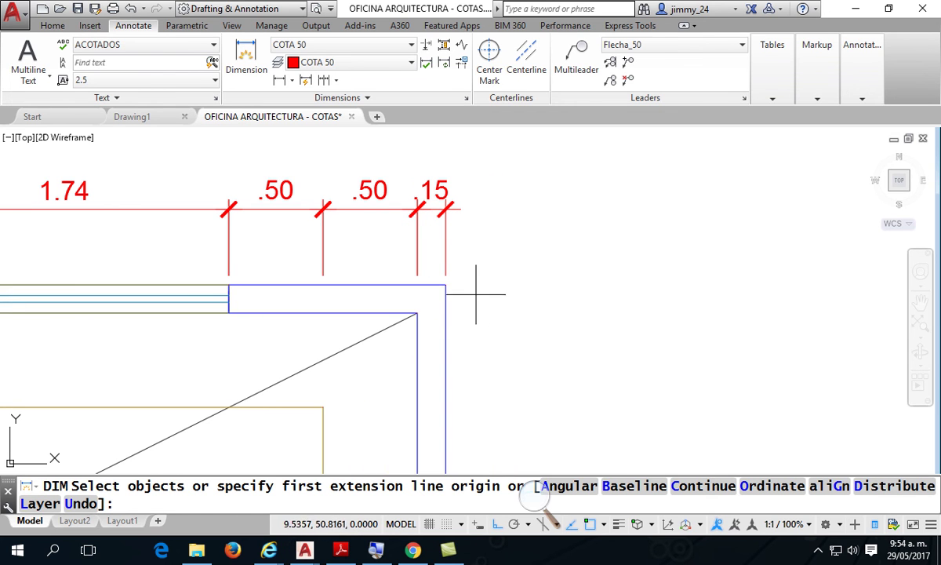
key("F9")
left_click(445, 284)
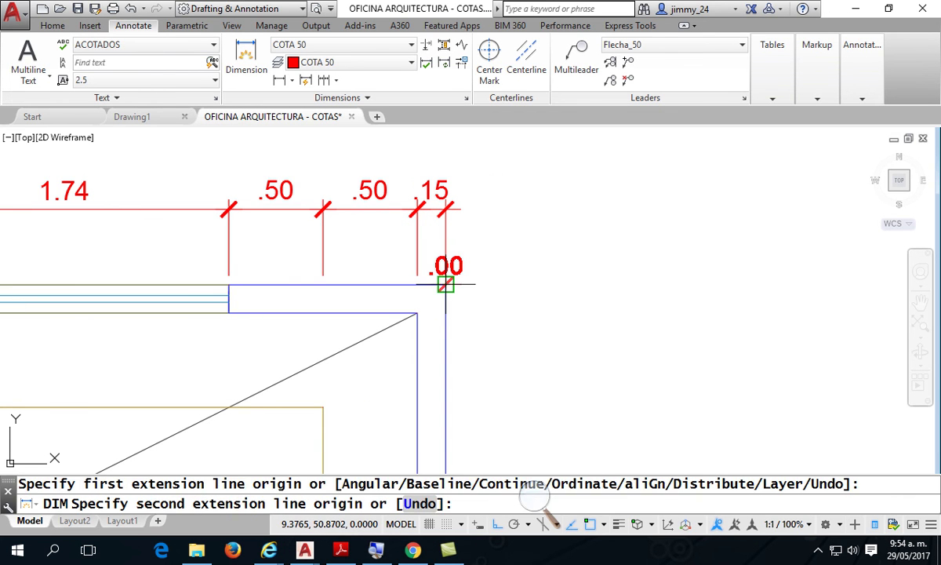
left_click(417, 313)
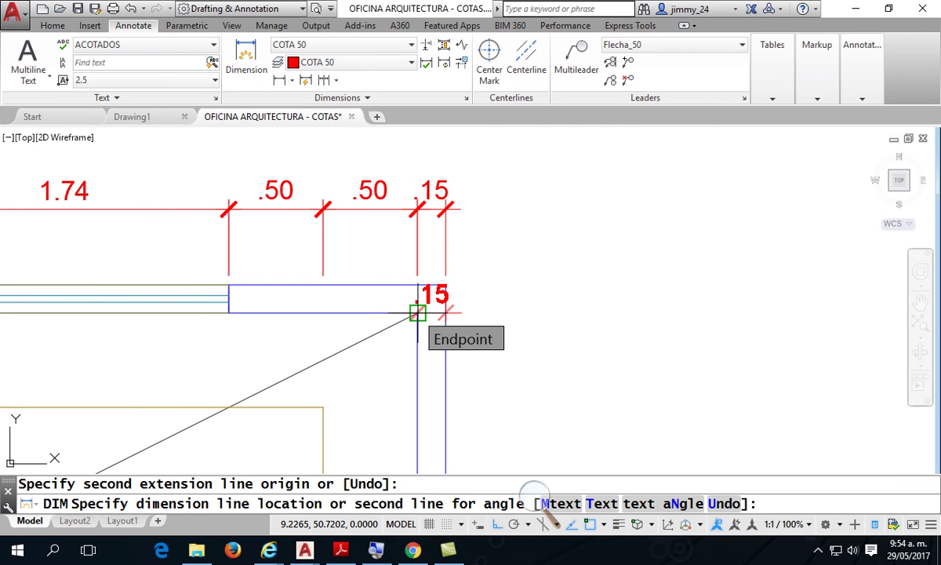
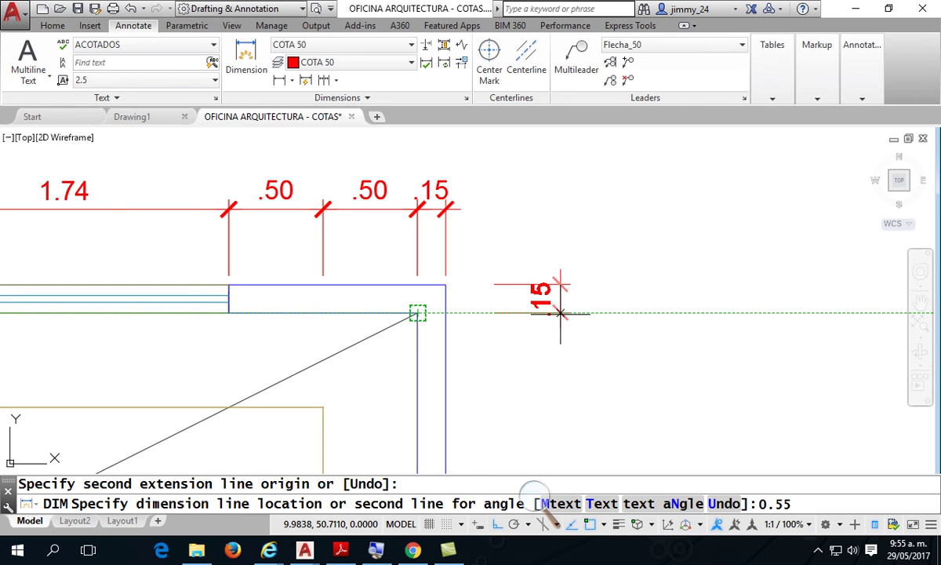
key("Return")
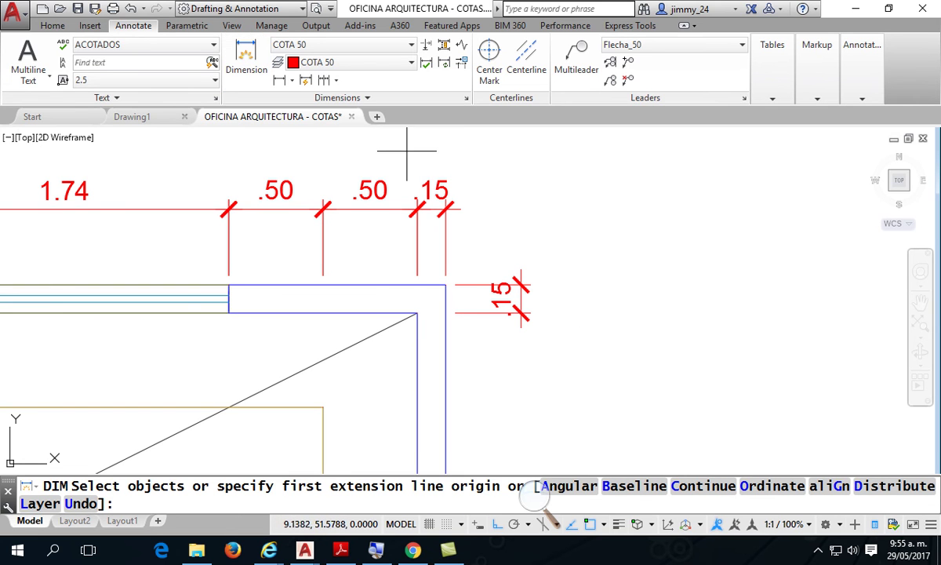
Use the Continue option to extend the vertical wall-thickness dimension down to the room's lower-right inner corner above the spiral stair.
right_click(562, 176)
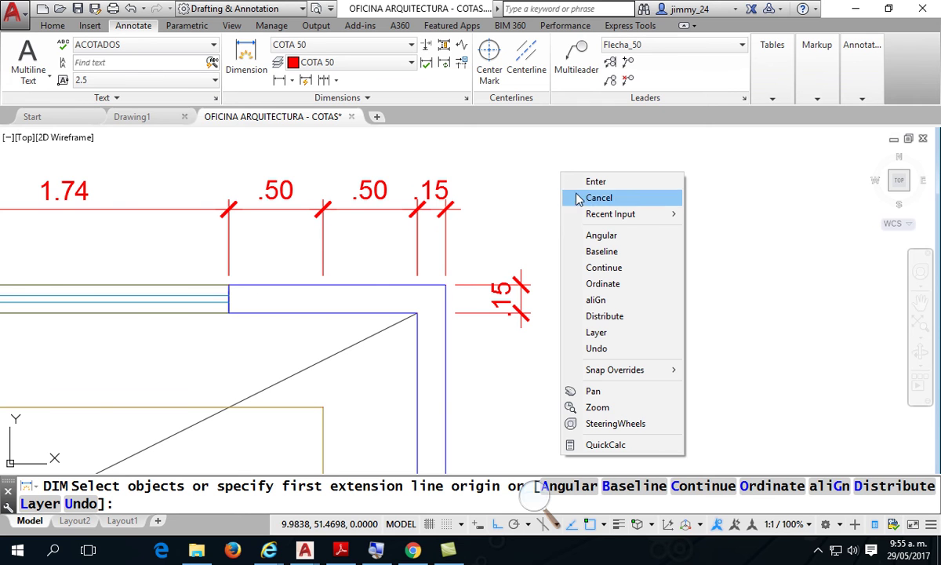
left_click(609, 271)
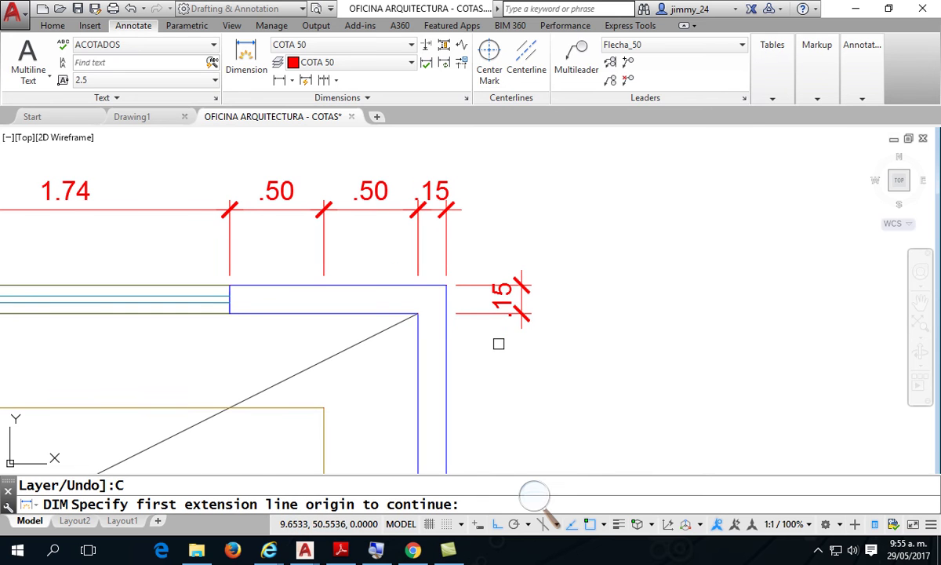
left_click(496, 312)
scroll(498, 310, "down", 5)
scroll(495, 310, "up", 5)
left_click(477, 304)
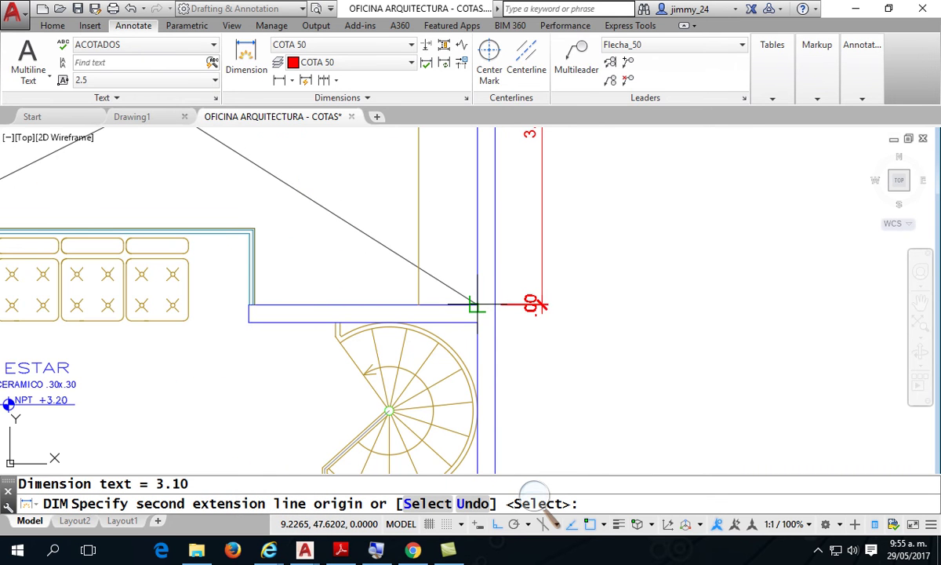
Continue the right side's vertical dimensions across the wall above the spiral stair, down the stair area and across the office's upper wall.
left_click(477, 320)
middle_click_drag(577, 430, 540, 227)
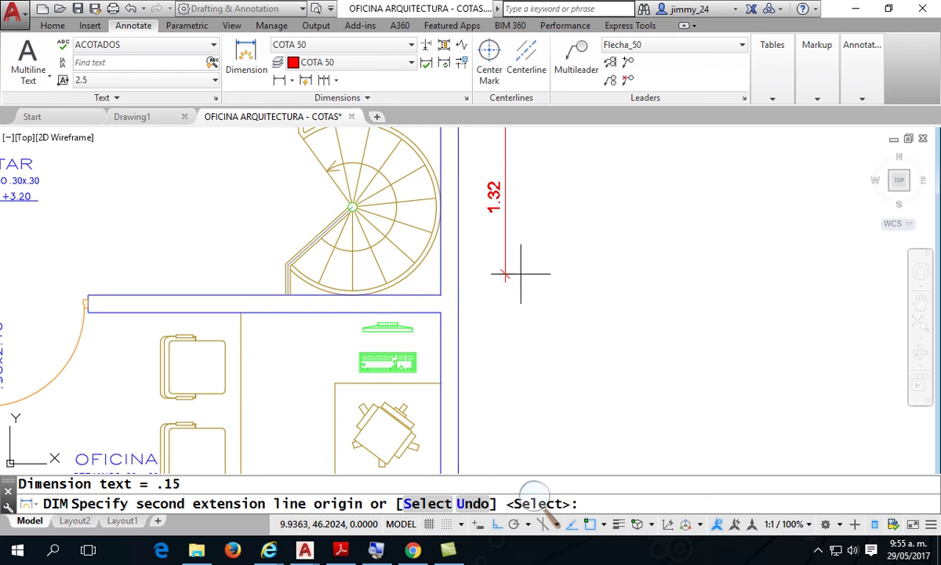
left_click(440, 312)
left_click(440, 313)
Continue the right side's vertical dimensions down the office room and across the lower wall to the plan's lower-right outer corner.
middle_click_drag(495, 412, 505, 193)
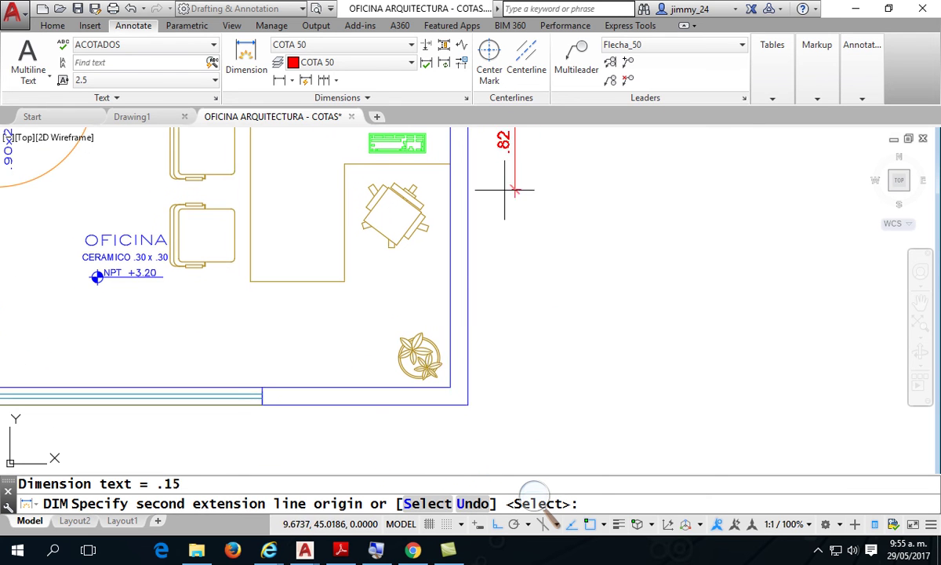
left_click(450, 388)
left_click(465, 403)
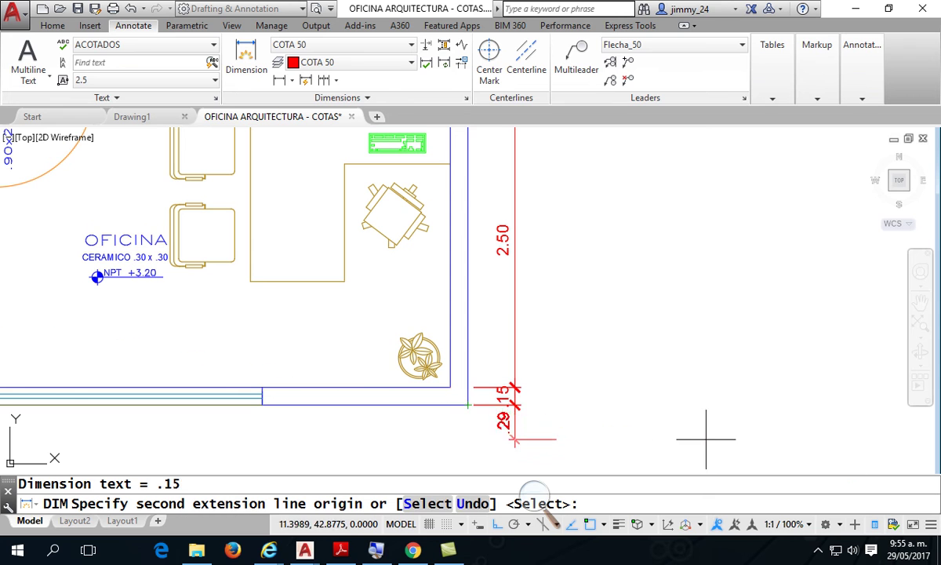
key("Return")
key("Return")
scroll(550, 315, "down", 4)
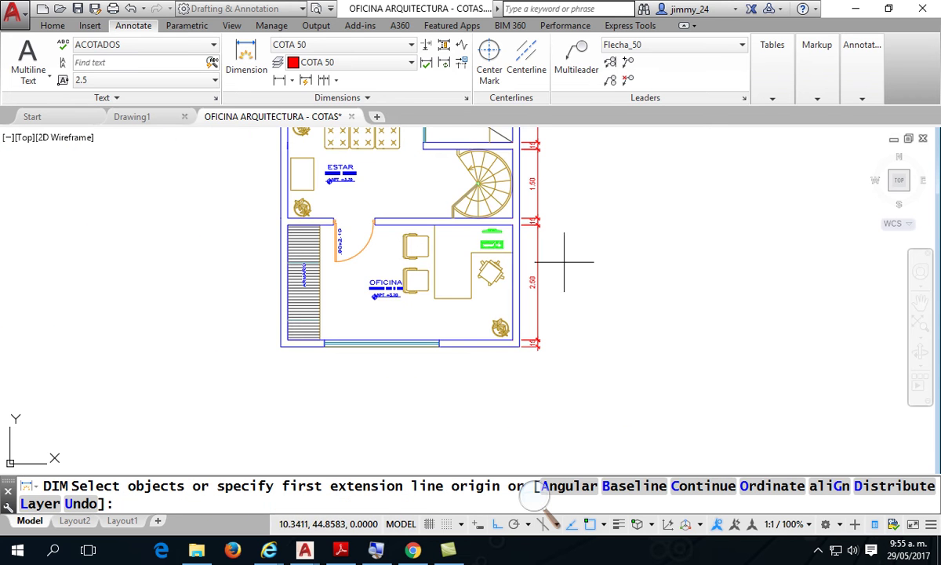
scroll(538, 355, "down", 2)
middle_click_drag(550, 331, 555, 319)
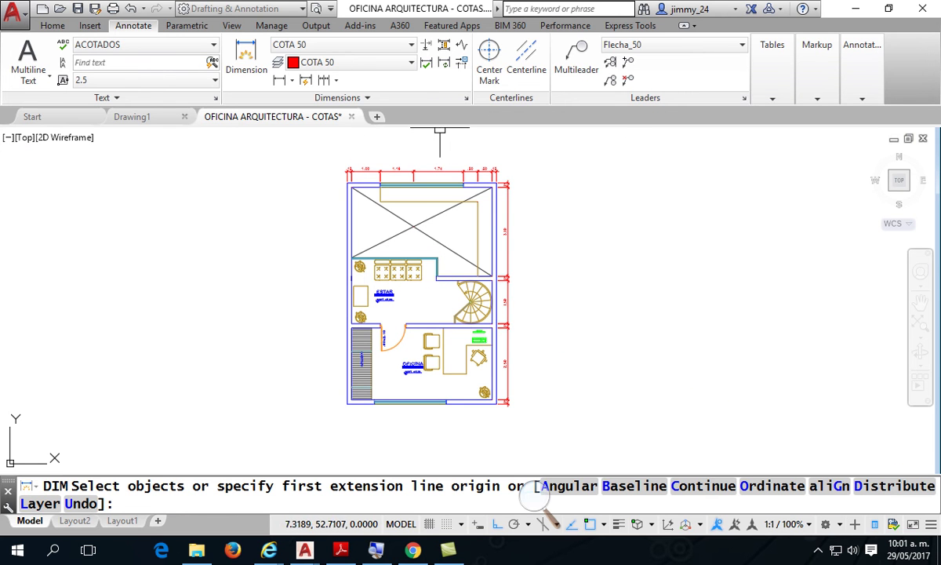
Horizontally dimension the right wall's thickness at the plan's lower-right corner, placing the dimension line 0.55 from the tracked point.
key("Escape")
left_click(252, 63)
scroll(525, 448, "up", 3)
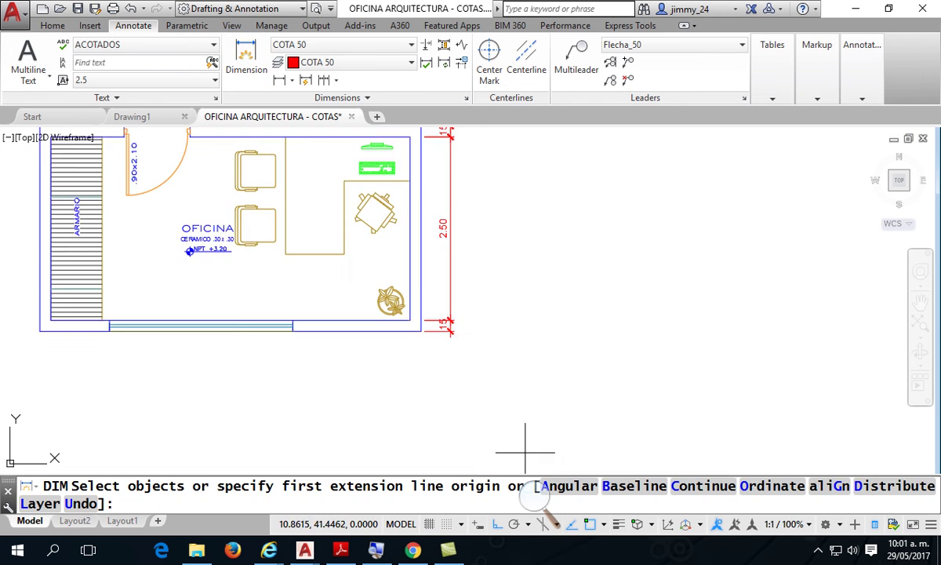
scroll(652, 342, "up", 2)
middle_click_drag(652, 342, 664, 317)
left_click(687, 302)
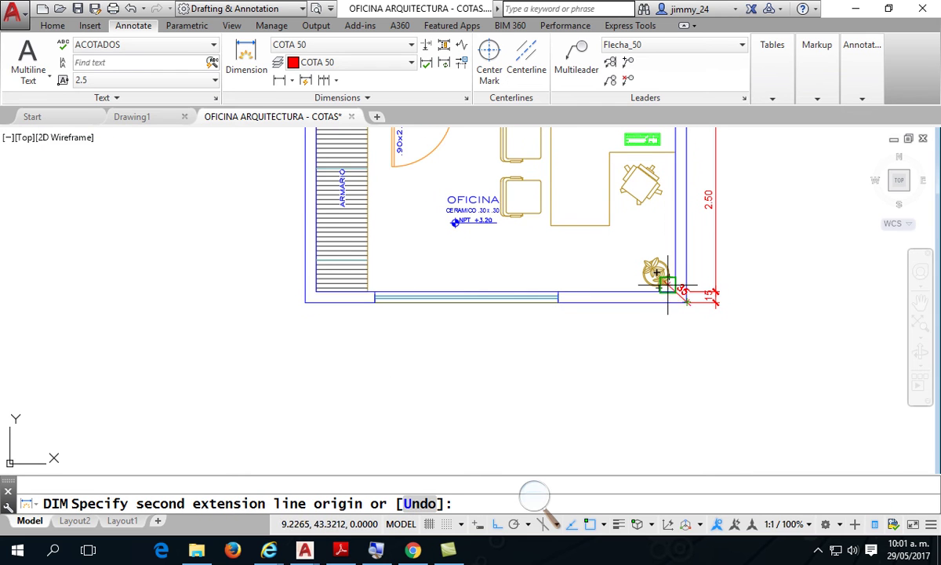
scroll(667, 284, "up", 5)
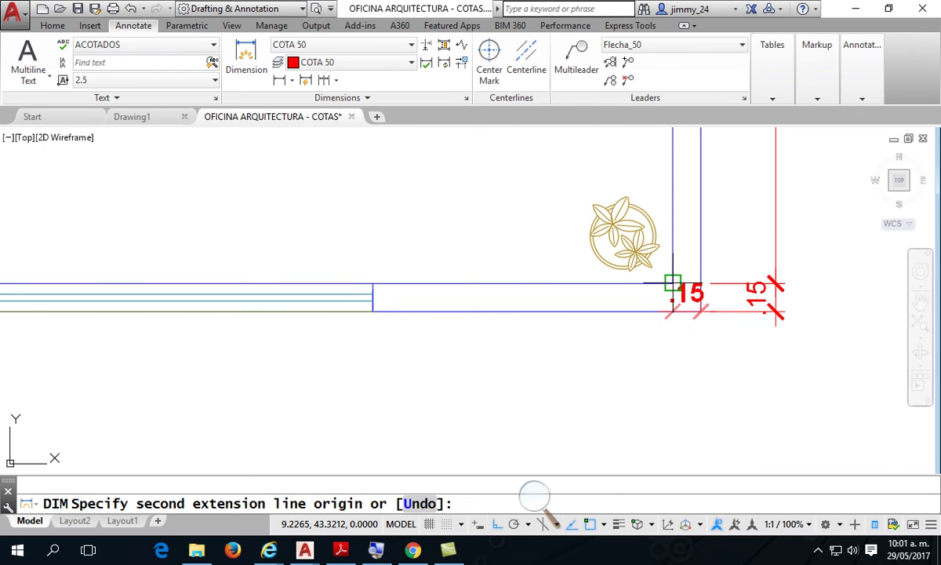
left_click(673, 283)
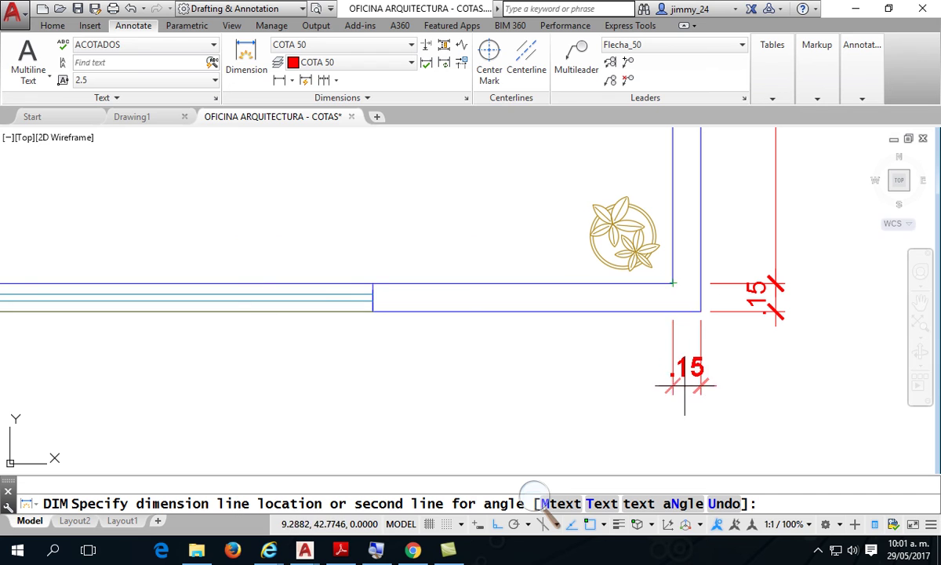
type(".")
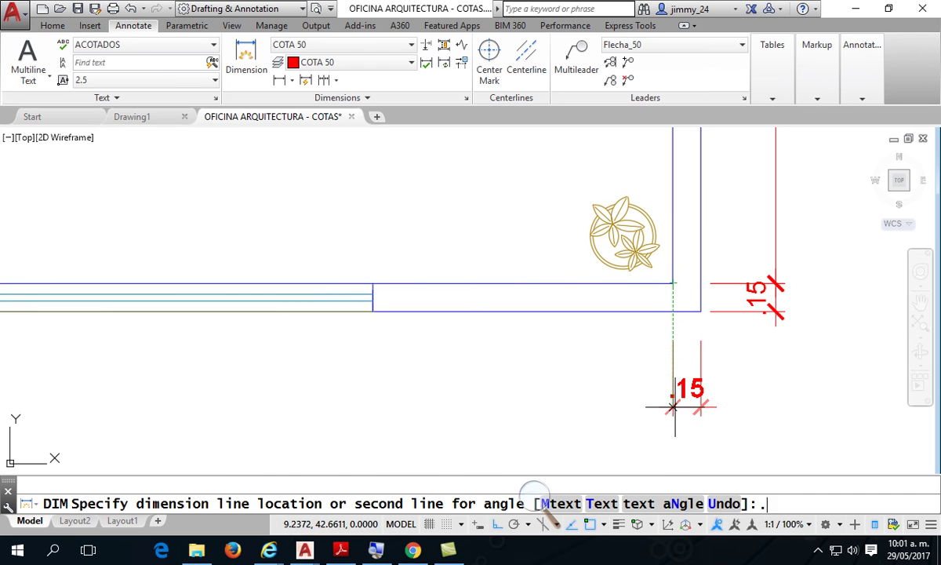
type("55")
key("Return")
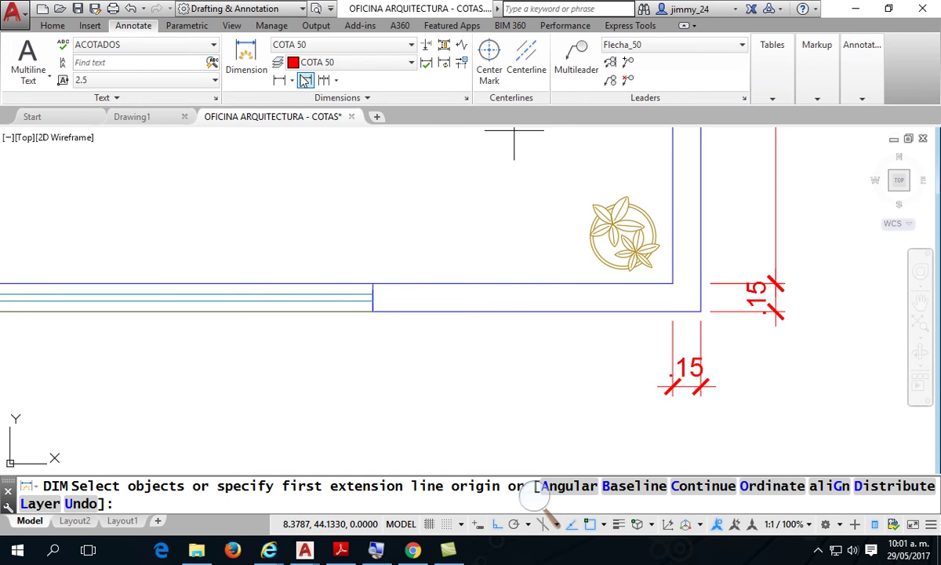
Try to continue the lower wall-thickness dimension leftward to both edges of the office window.
right_click(470, 360)
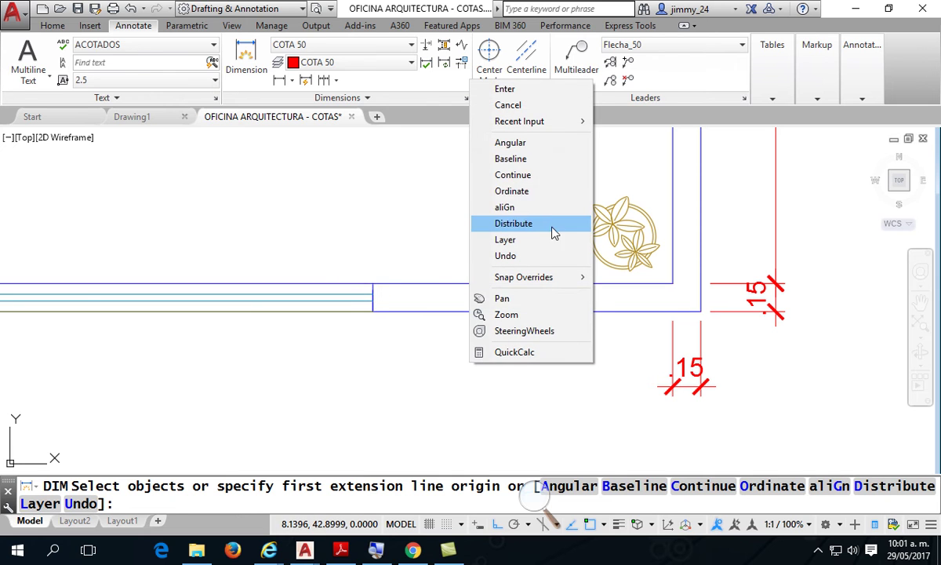
left_click(547, 177)
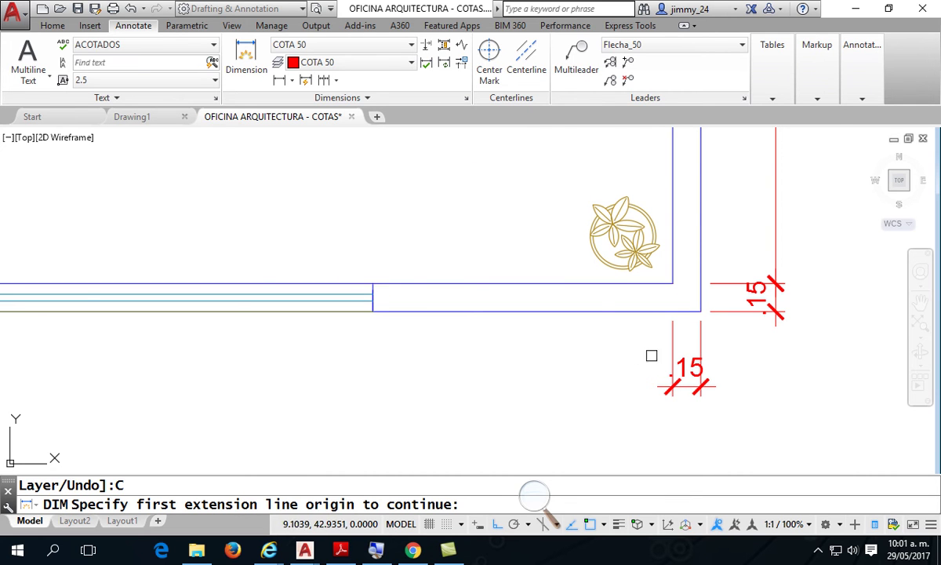
left_click(674, 359)
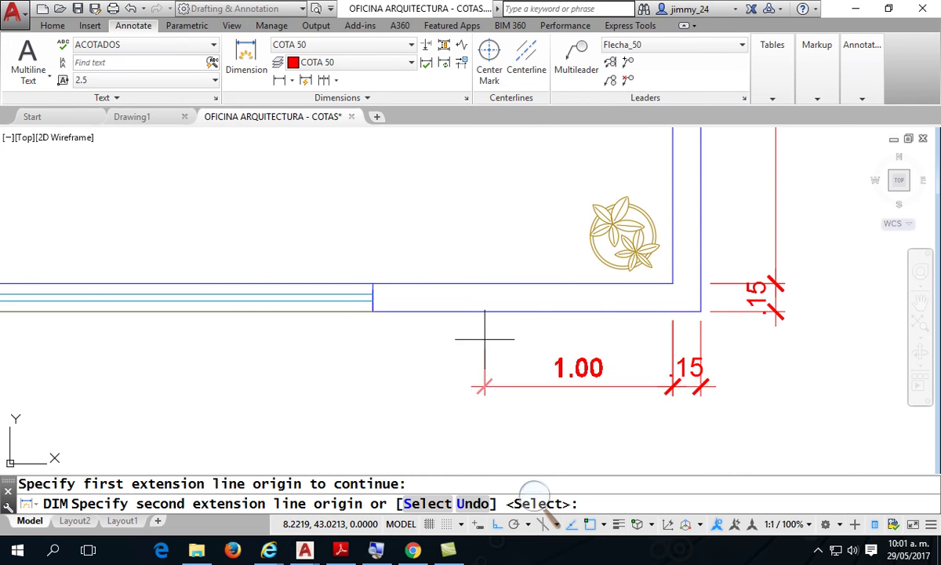
left_click(372, 311)
scroll(248, 325, "down", 2)
middle_click_drag(247, 326, 487, 315)
left_click(324, 280)
key("Escape")
key("Escape")
Delete the two continued dimensions that end at the office window's edges.
left_click(680, 345)
left_click(542, 319)
key("Delete")
Continue the lower horizontal dimension leftward across the office's full inner width and the left wall's thickness to the outer corner.
left_click(246, 61)
right_click(539, 188)
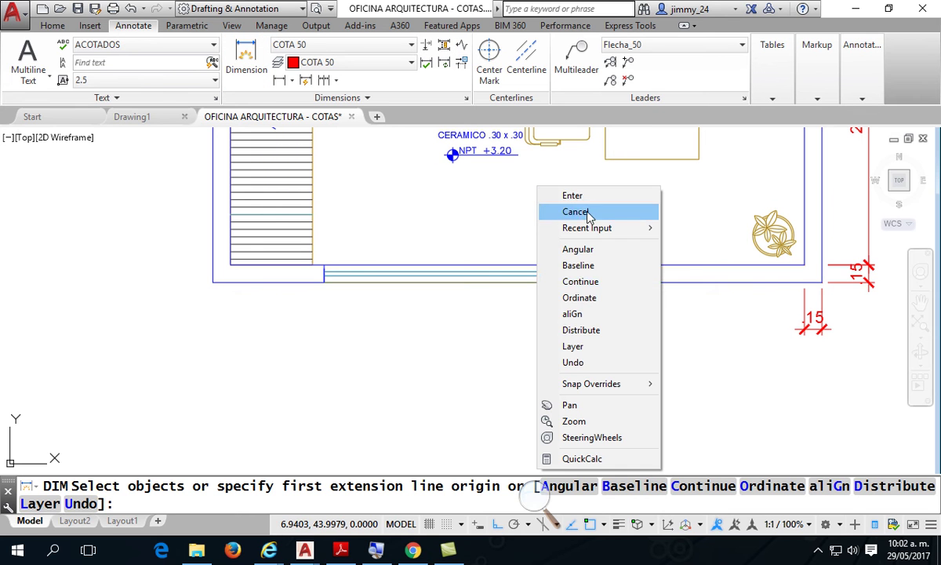
left_click(584, 281)
left_click(806, 317)
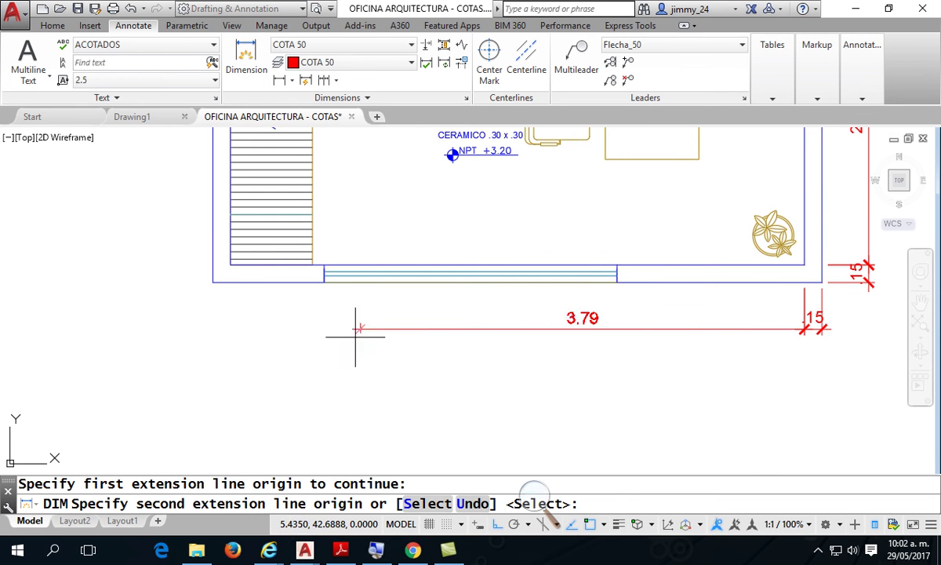
left_click(228, 265)
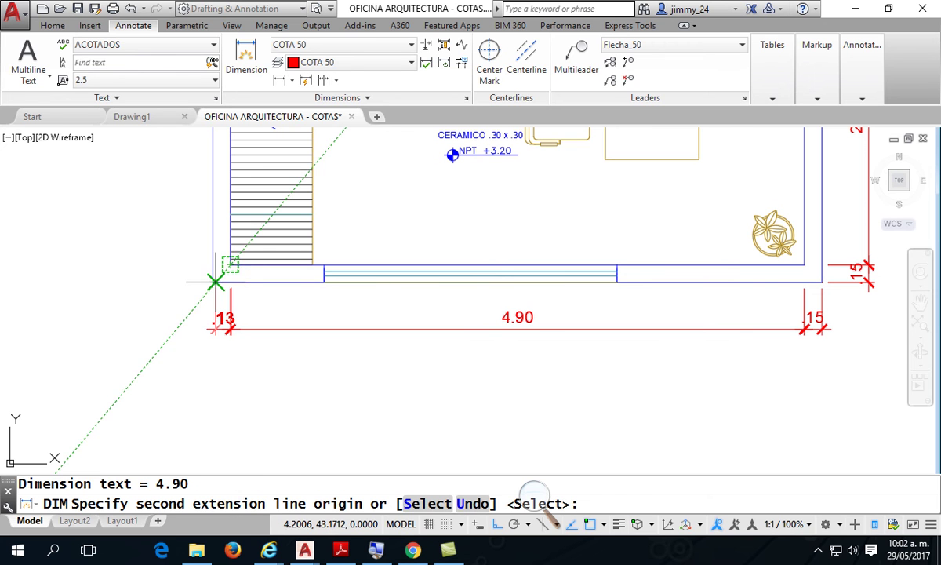
left_click(214, 282)
key("Return")
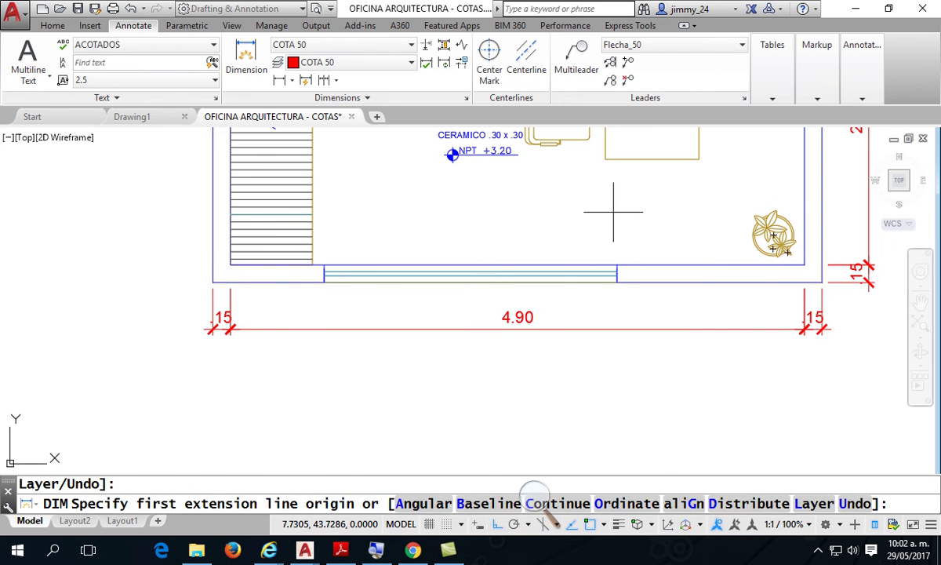
key("Escape")
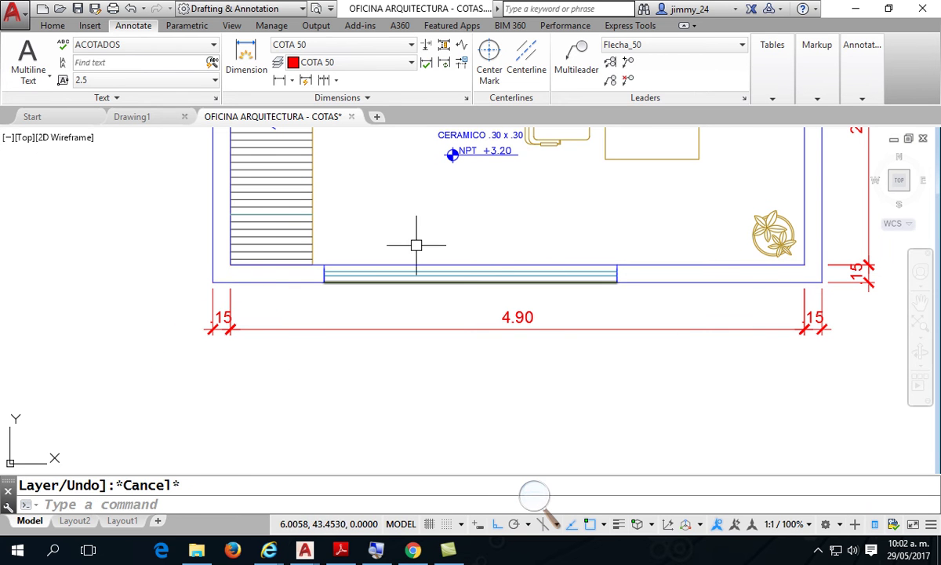
Vertically dimension the lower wall's thickness at the plan's lower-left corner, placing the dimension line outside the left wall.
left_click(246, 63)
scroll(220, 286, "up", 2)
scroll(392, 306, "down", 2)
middle_click_drag(428, 309, 395, 304)
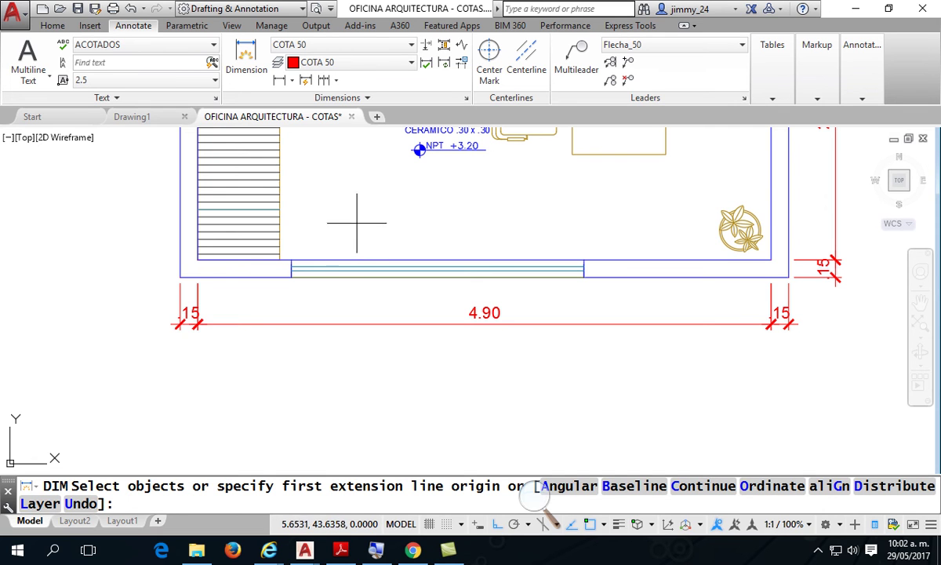
left_click(179, 263)
left_click(197, 259)
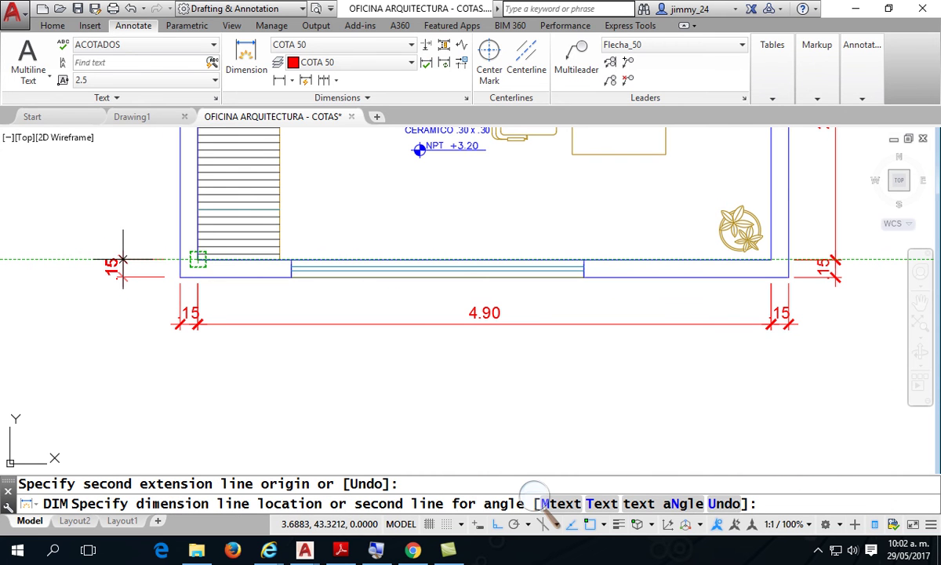
key("Return")
Continue the left side's vertical dimension up the office room and across the thickness of the office's upper wall.
left_click(305, 82)
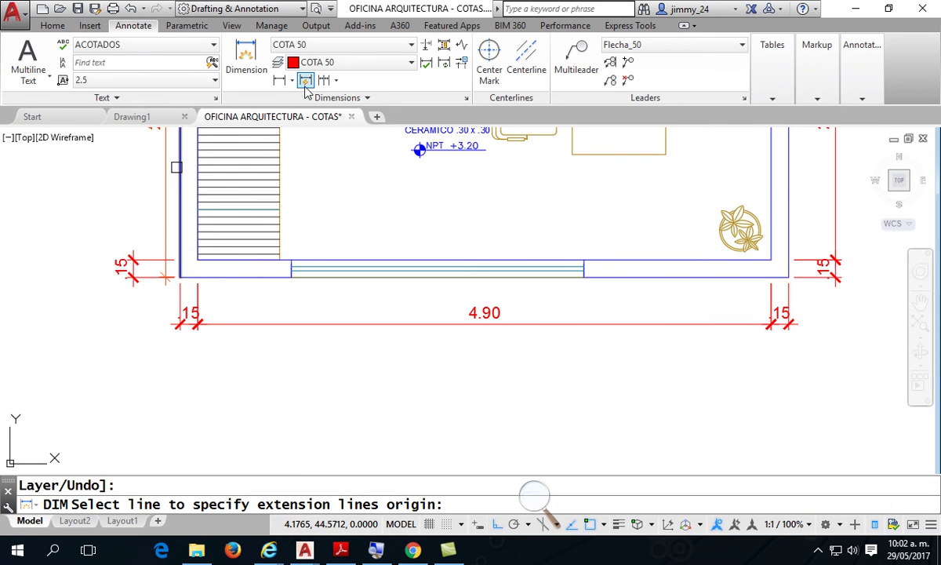
left_click(324, 81)
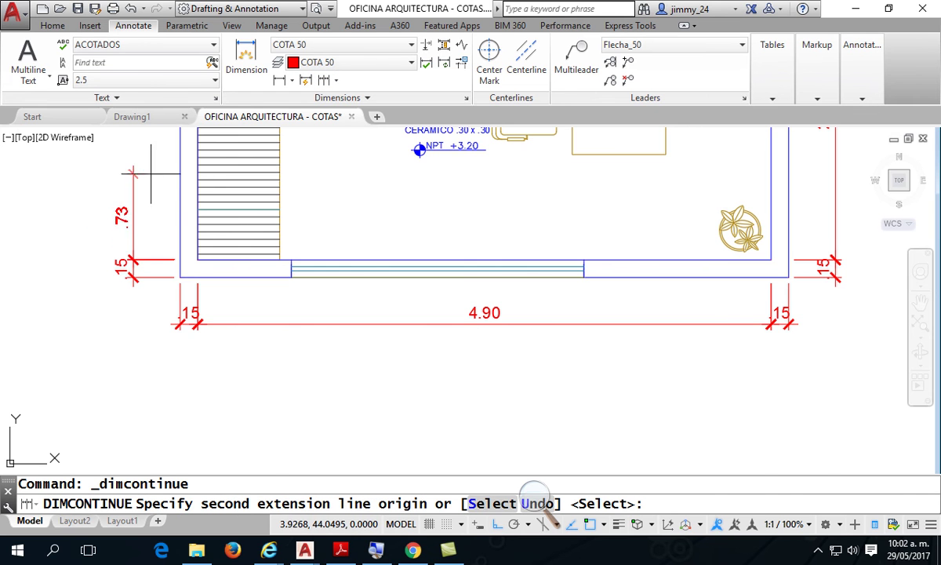
middle_click_drag(133, 225, 129, 511)
left_click(193, 254)
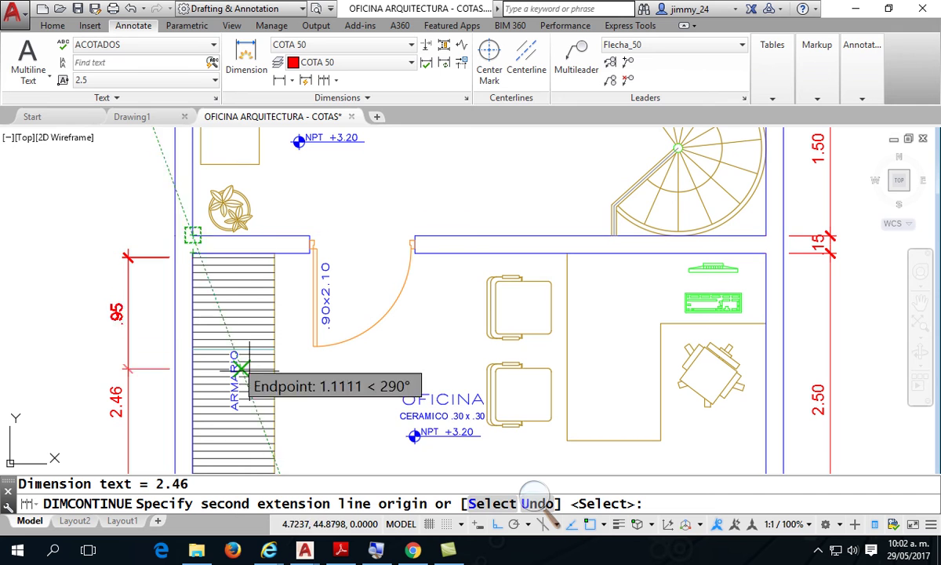
left_click(550, 504)
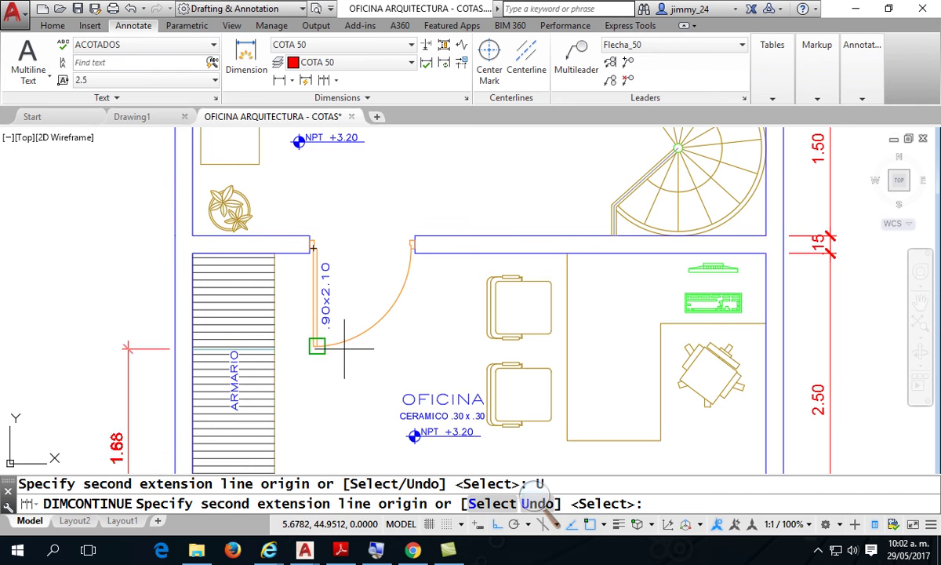
left_click(193, 254)
left_click(196, 236)
Continue the left side's vertical dimensions up to the double-height opening's edge, the upper inner corner and the upper-left outer corner.
scroll(207, 194, "down", 5)
scroll(273, 384, "up", 2)
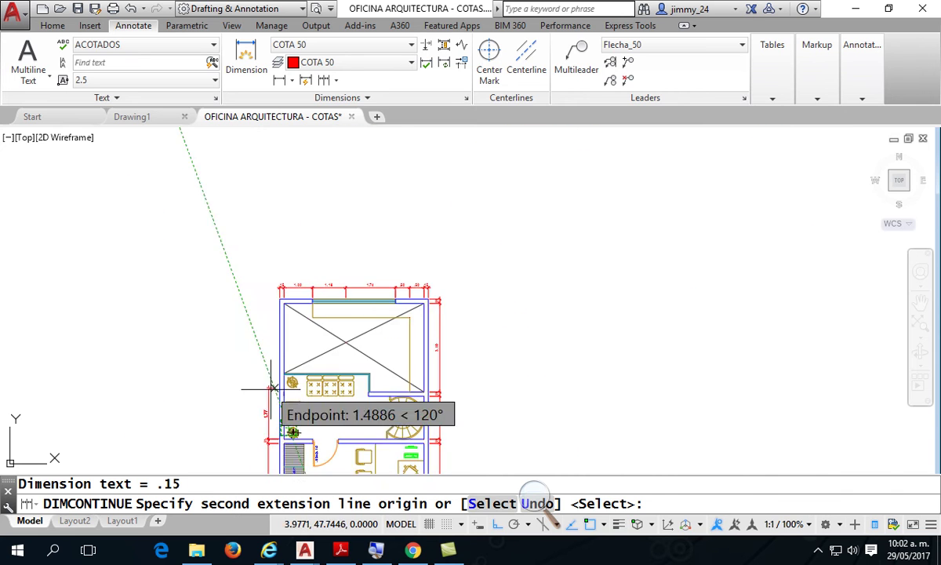
scroll(315, 332, "up", 5)
left_click(316, 332)
scroll(316, 228, "down", 5)
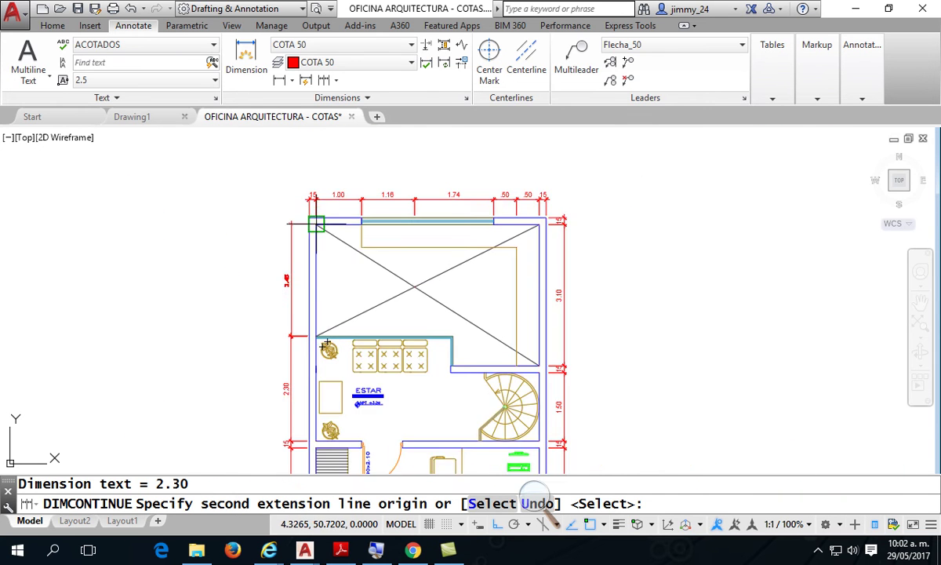
scroll(294, 239, "up", 5)
left_click(290, 247)
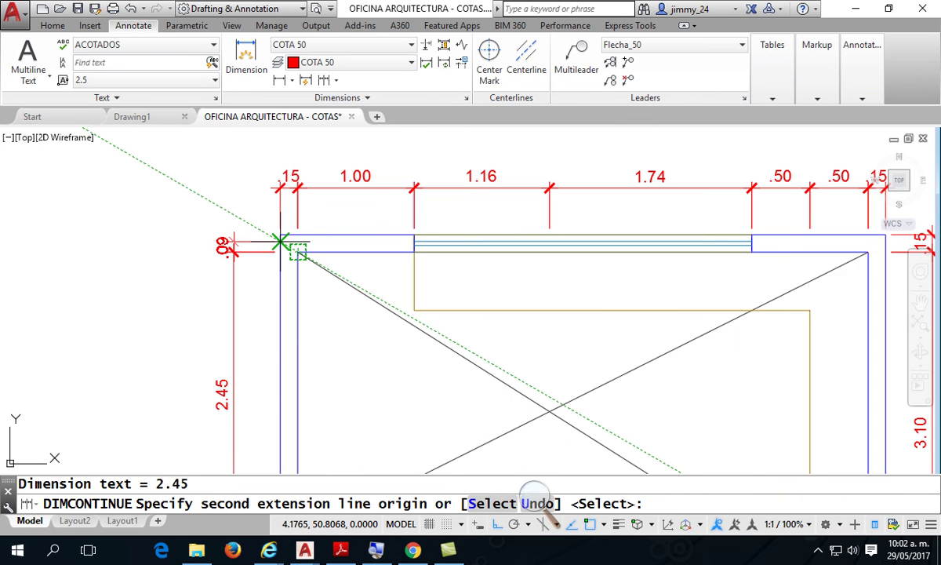
left_click(280, 233)
scroll(174, 253, "down", 3)
scroll(541, 141, "down", 3)
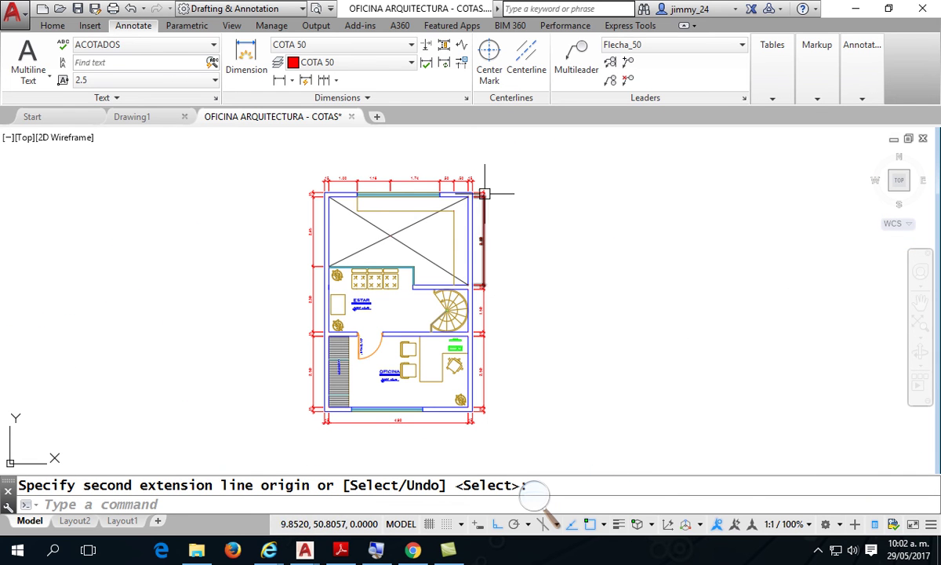
Dimension the plan's overall width between its upper outer corners, placing the dimension line 0.7 above the corner extension line's lower end.
middle_click_drag(423, 249, 430, 262)
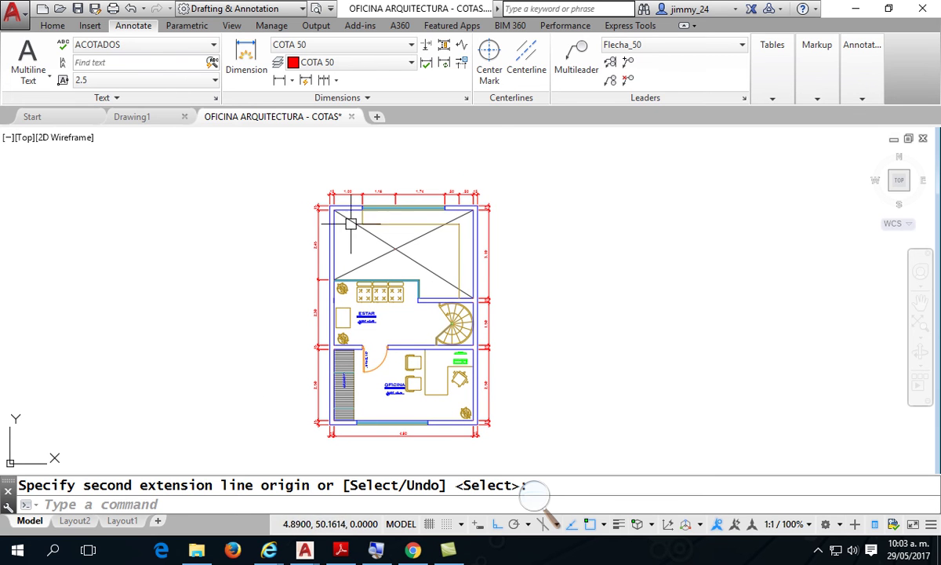
middle_click_drag(369, 207, 380, 239)
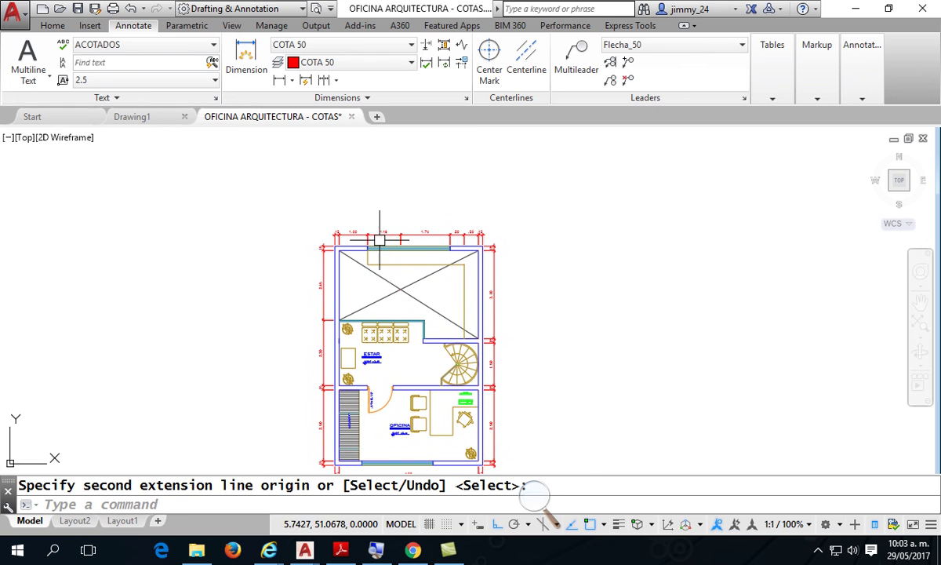
scroll(381, 240, "up", 4)
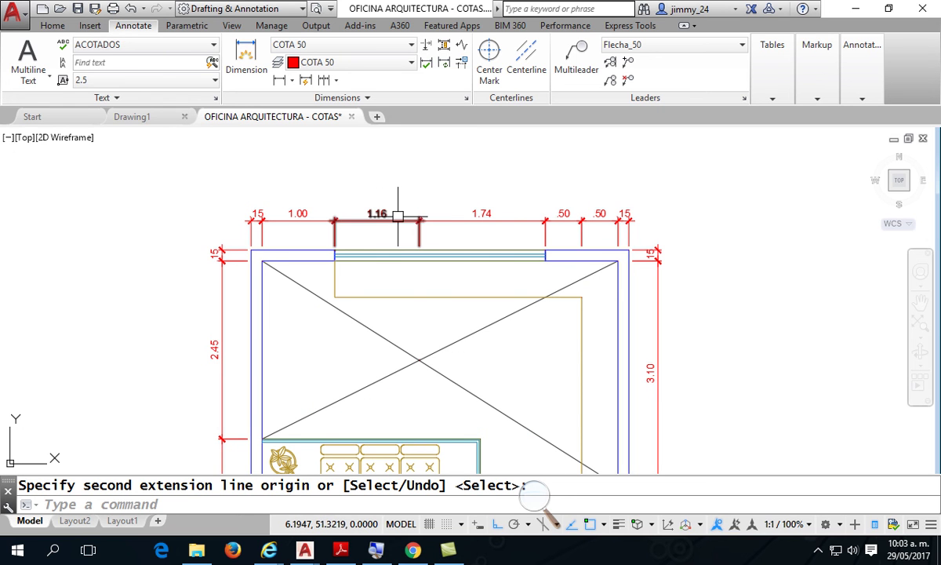
middle_click_drag(492, 197, 497, 221)
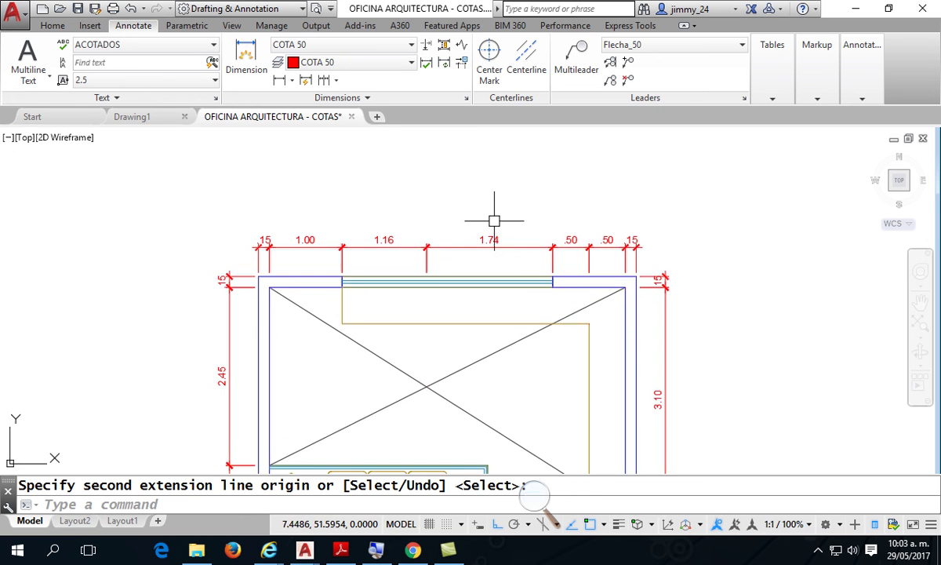
left_click(248, 57)
scroll(262, 244, "up", 4)
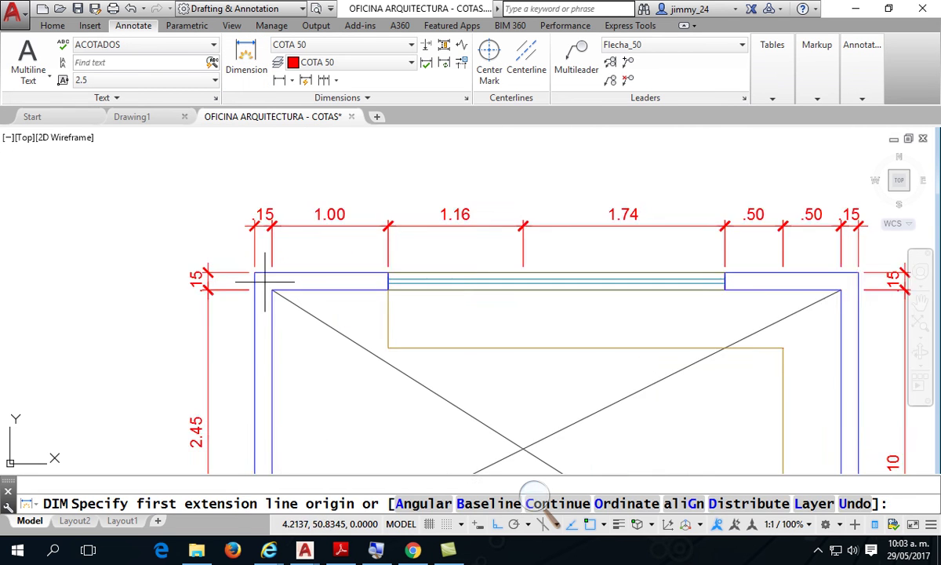
left_click(249, 263)
scroll(258, 258, "down", 4)
scroll(749, 292, "up", 4)
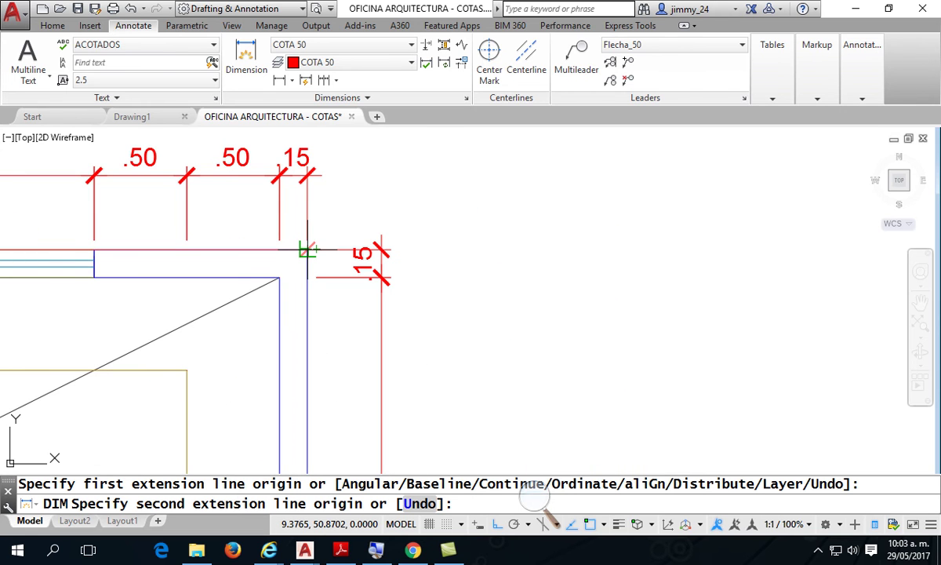
left_click(308, 250)
middle_click_drag(308, 250, 694, 378)
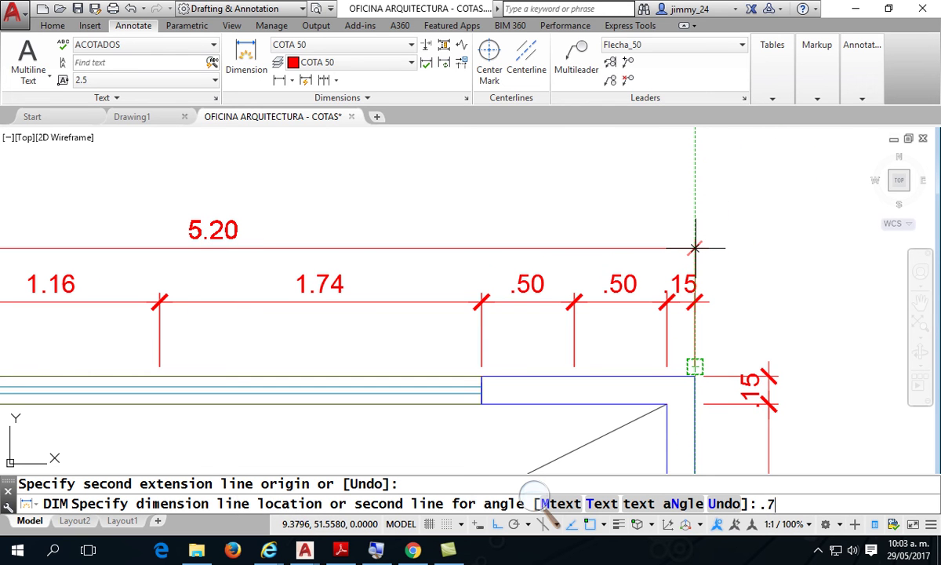
type(".7")
key("Return")
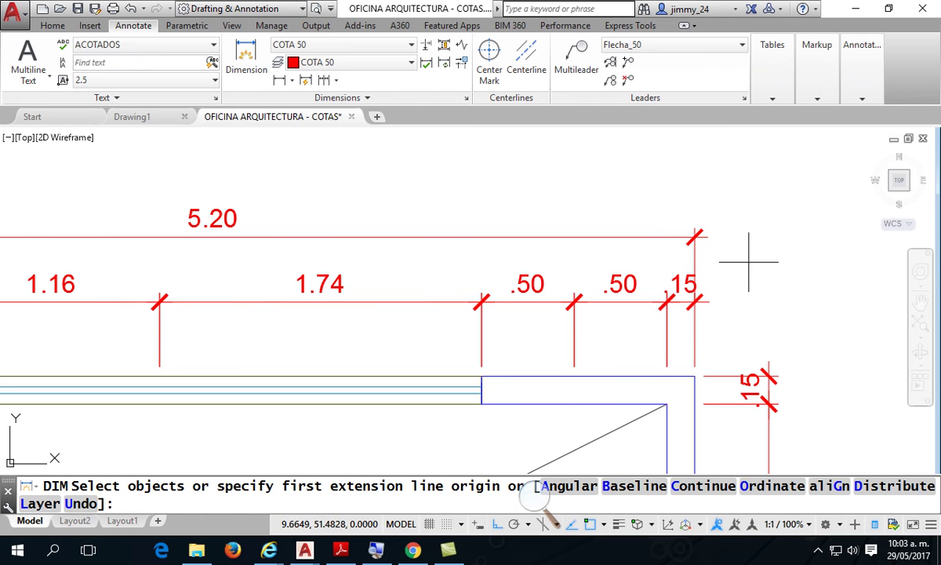
Start the overall vertical dimension on the right side from the plan's upper-right outer corner to its lower-right outer corner.
scroll(637, 166, "down", 4)
scroll(455, 153, "up", 4)
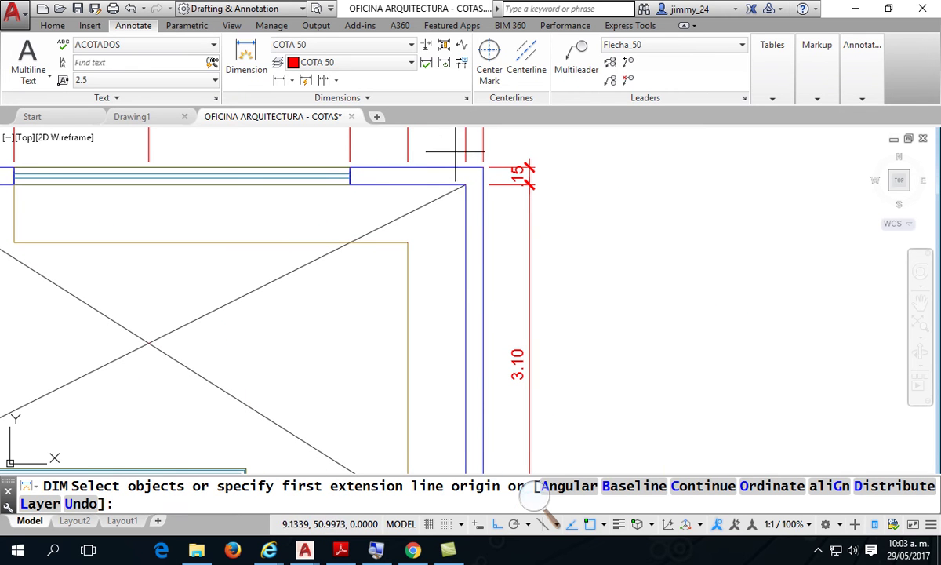
left_click(482, 167)
scroll(483, 266, "down", 4)
scroll(514, 379, "up", 4)
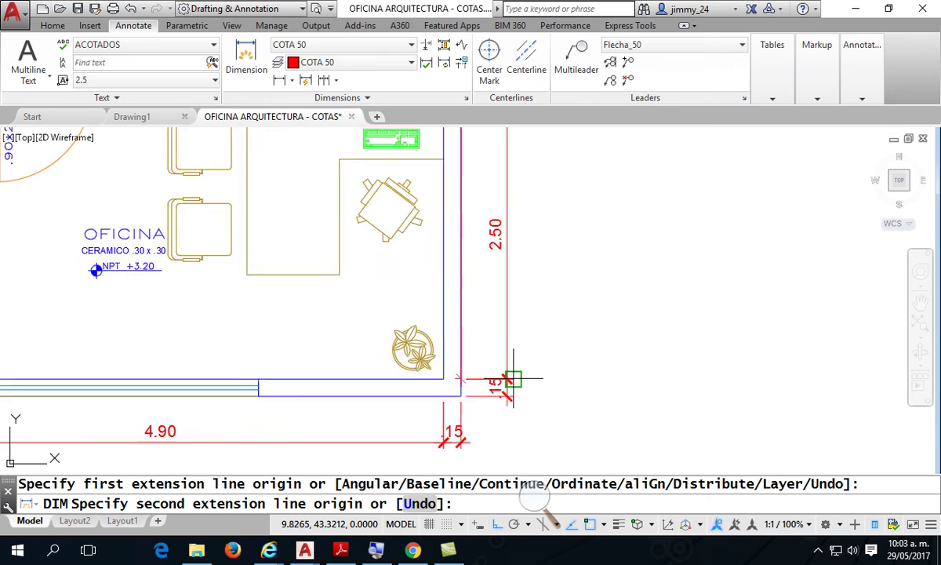
scroll(513, 378, "up", 2)
left_click(424, 407)
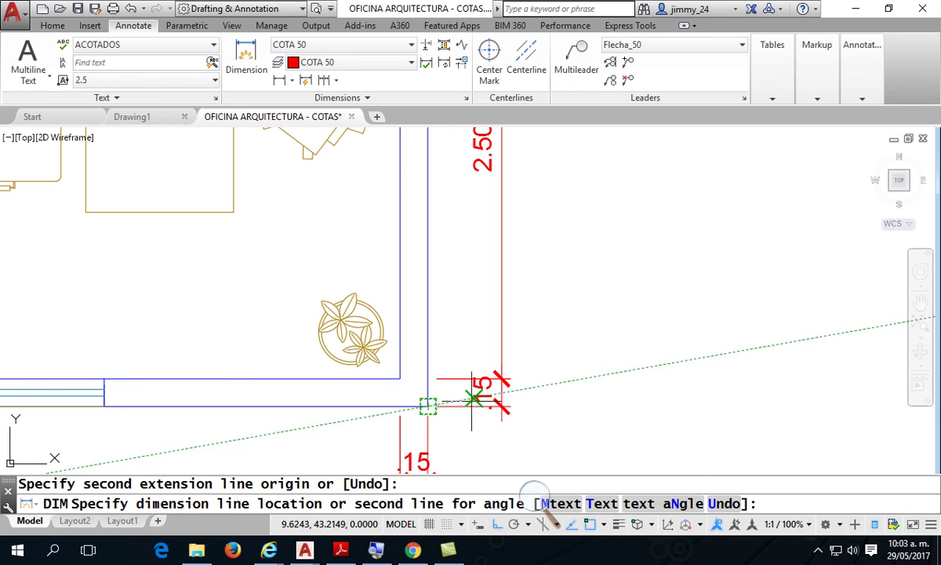
Place the overall height dimension outside the right-hand dimension chain, and dimension the plan's overall width below the bottom chain.
left_click(578, 406)
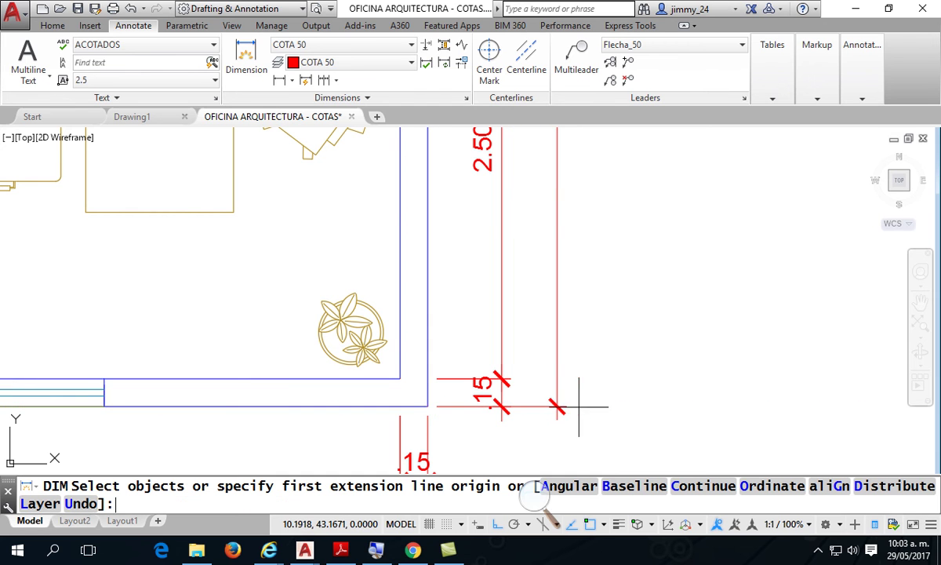
scroll(603, 257, "down", 6)
scroll(606, 340, "down", 2)
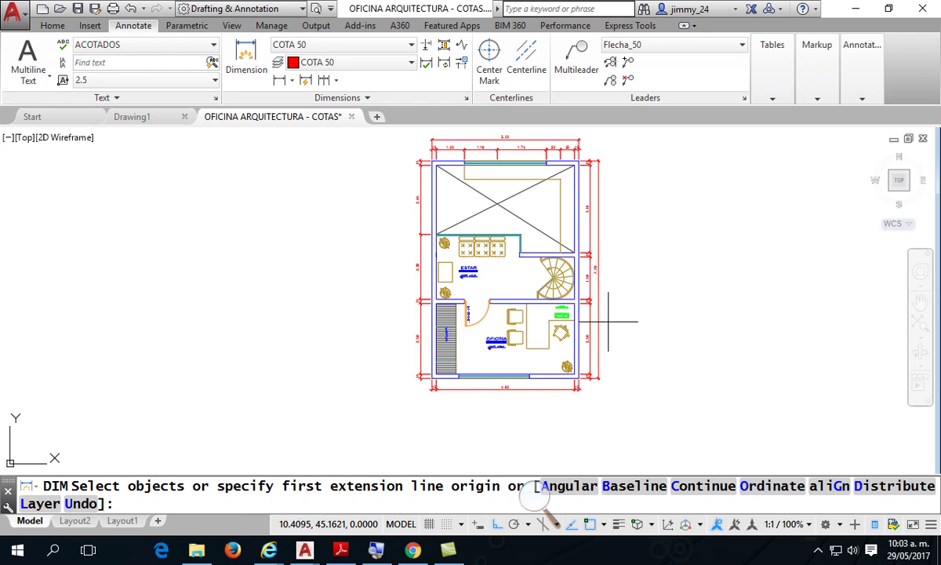
scroll(553, 399, "up", 6)
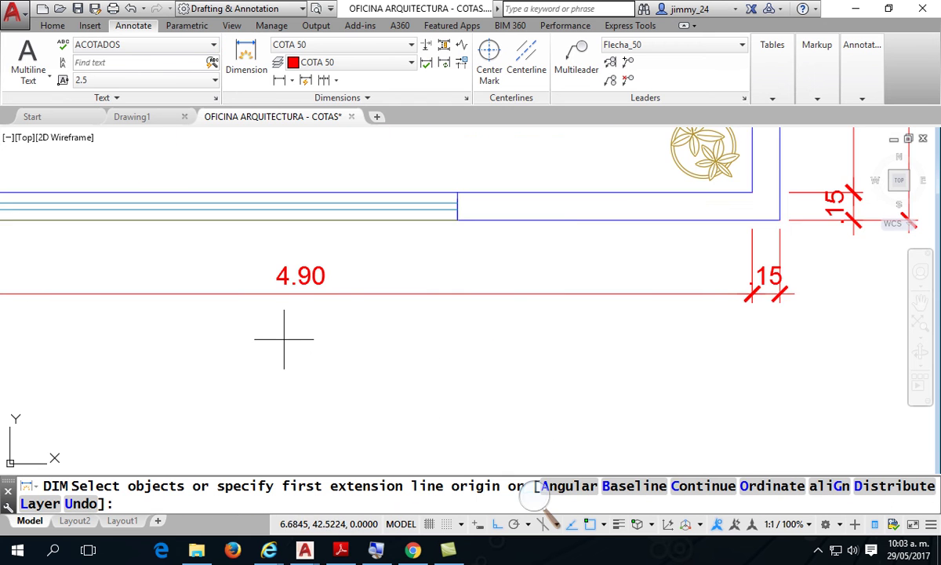
scroll(283, 339, "down", 4)
left_click(124, 269)
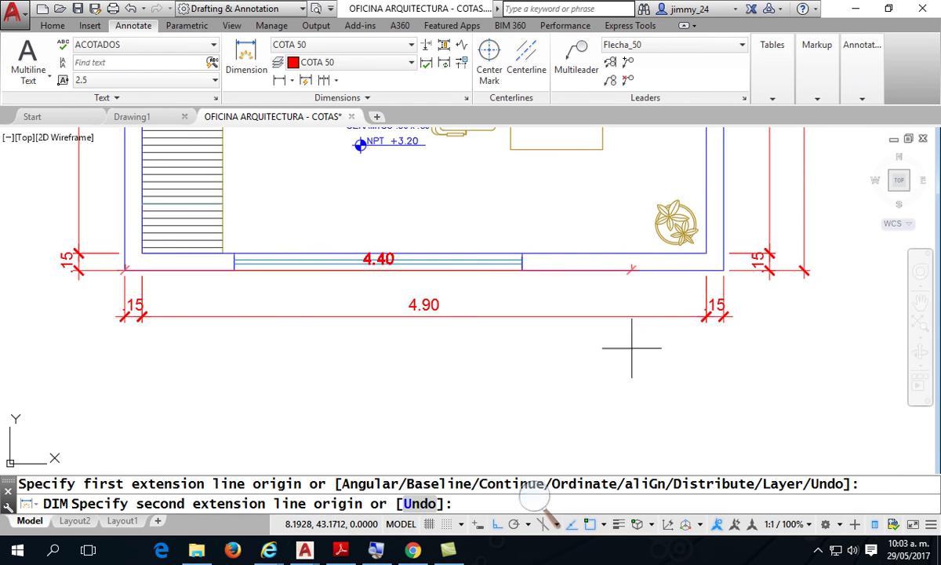
left_click(723, 270)
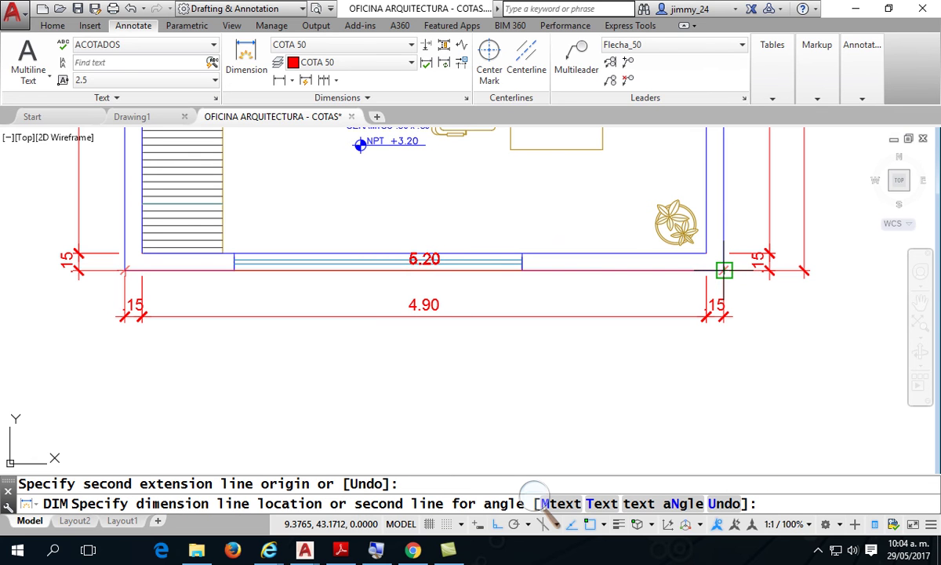
left_click(727, 367)
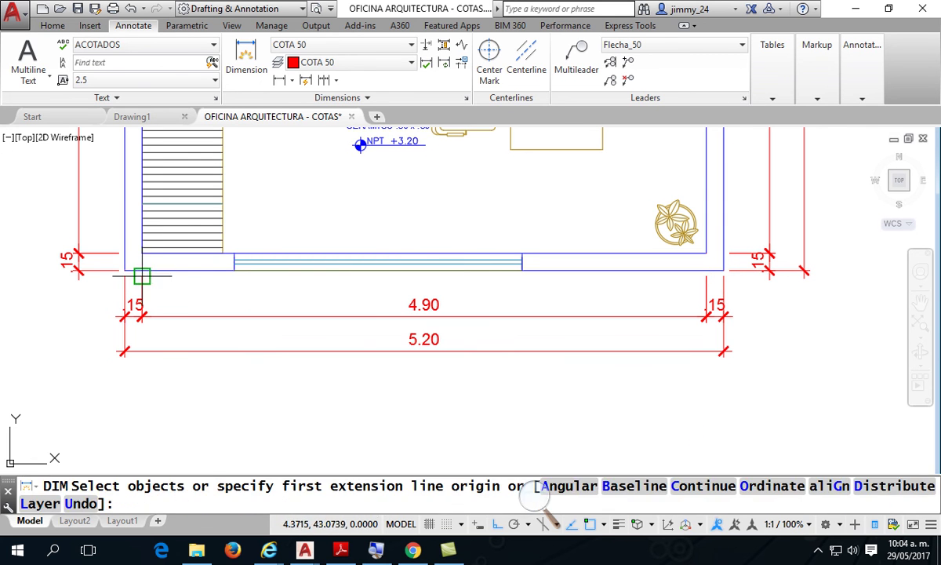
Try to dimension the plan's overall height outside the left-hand dimension chain, and undo that dimension.
left_click(142, 250)
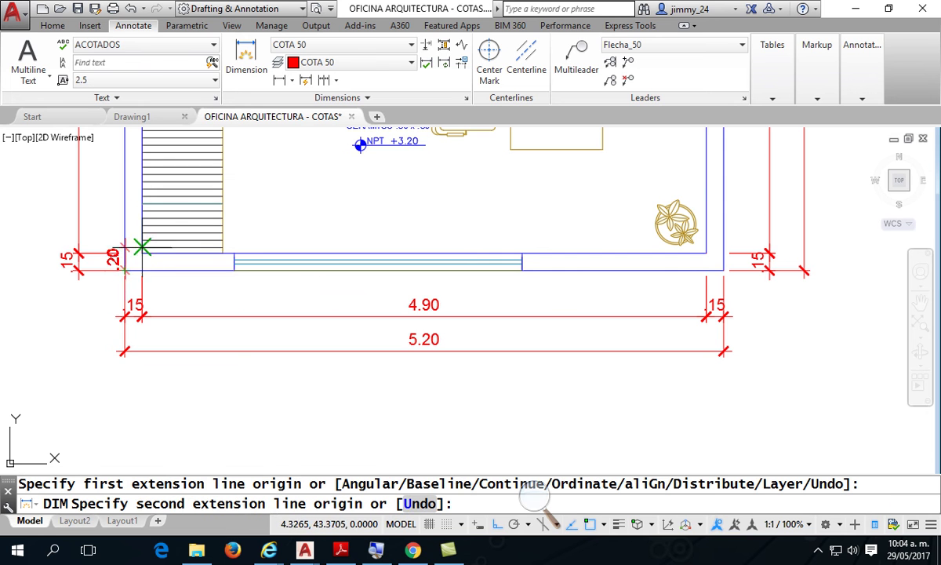
scroll(181, 207, "down", 6)
middle_click_drag(181, 207, 331, 350)
scroll(331, 350, "up", 8)
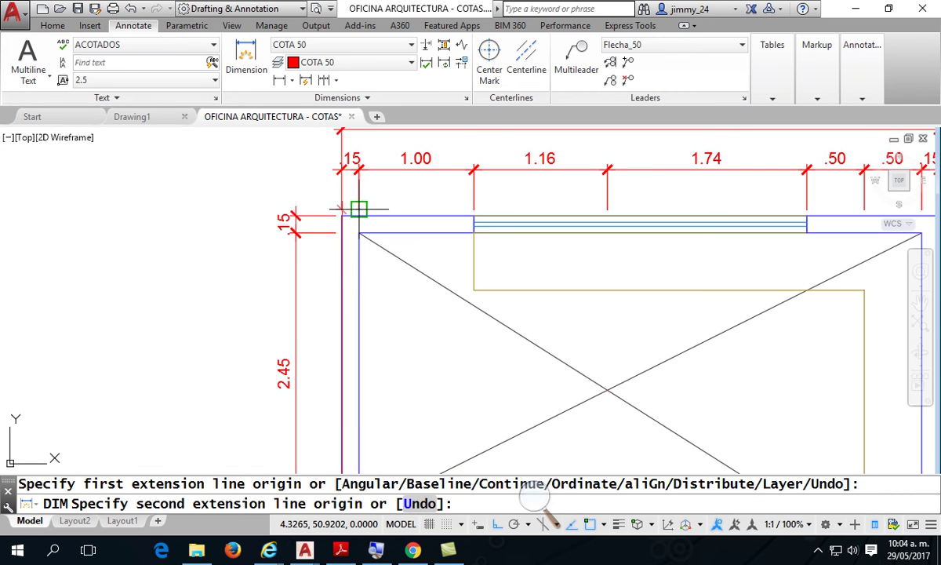
left_click(342, 215)
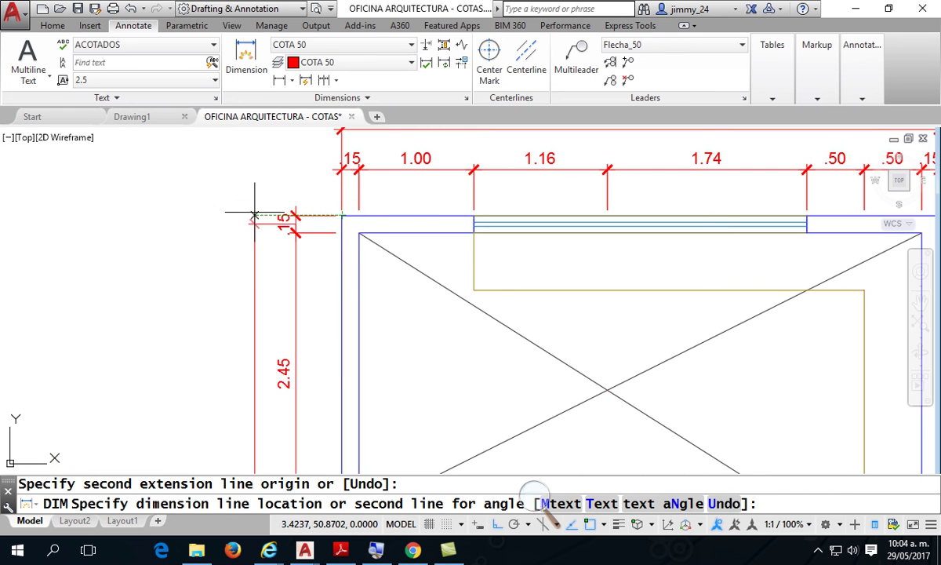
left_click(184, 314)
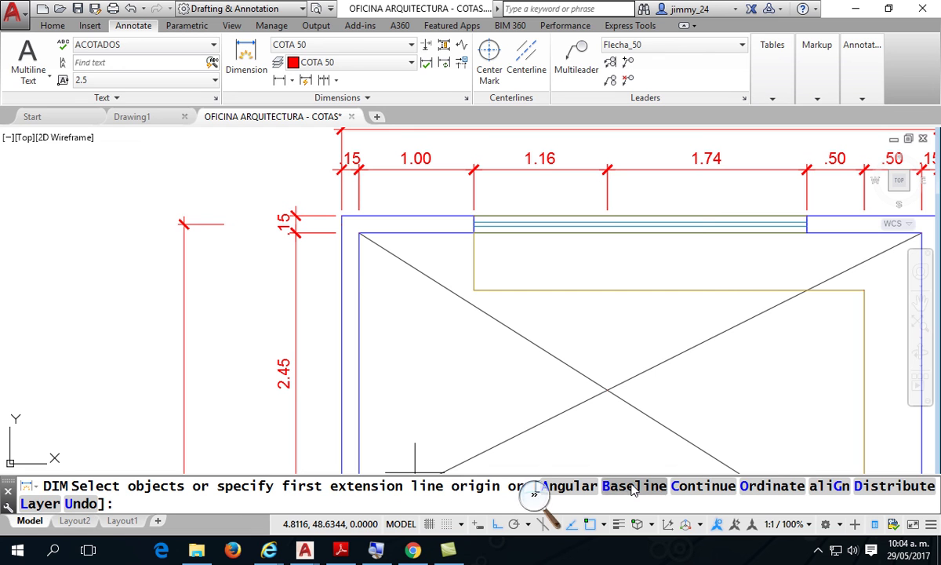
left_click(80, 503)
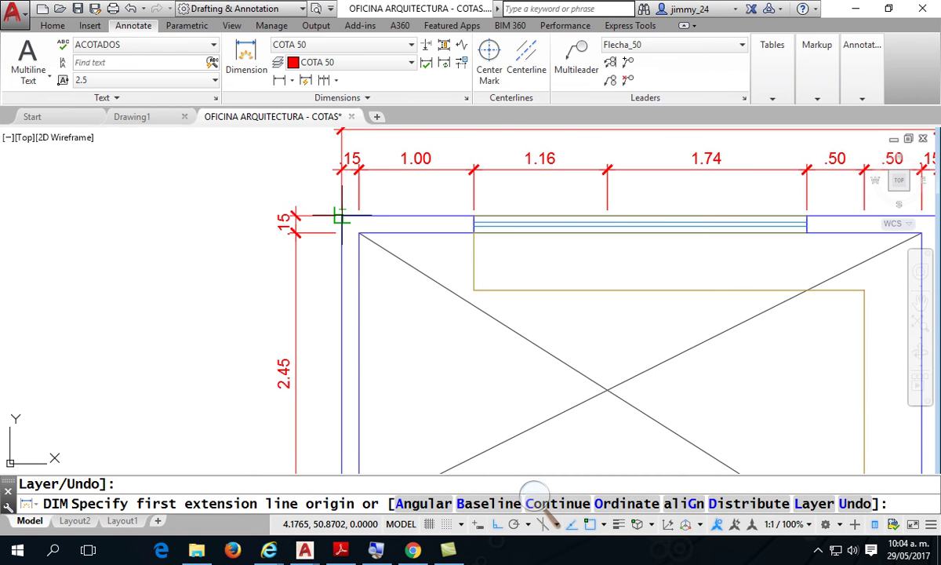
Dimension the plan's overall height between the outer left wall corners, placing it outside the left-hand dimension chain.
left_click(342, 209)
scroll(368, 341, "down", 5)
scroll(360, 337, "up", 6)
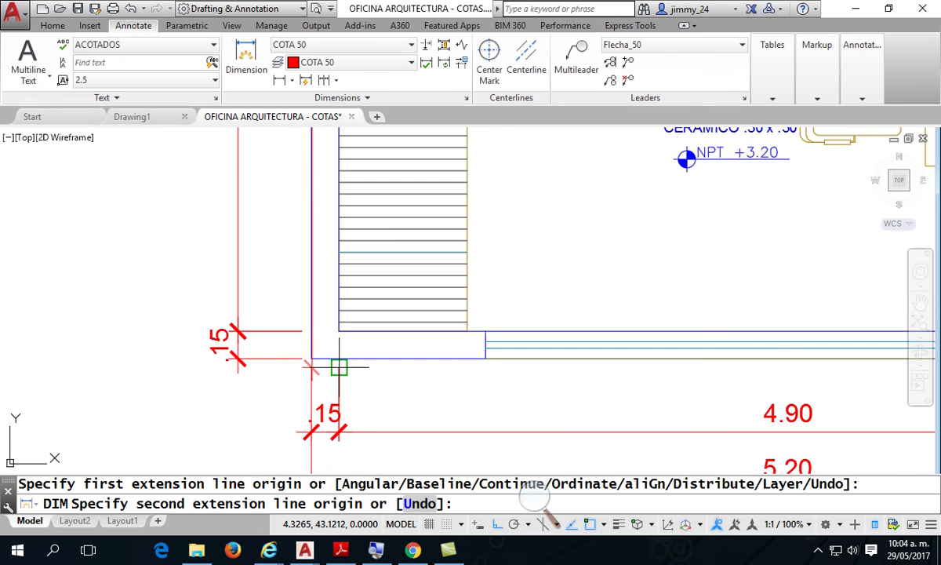
left_click(311, 358)
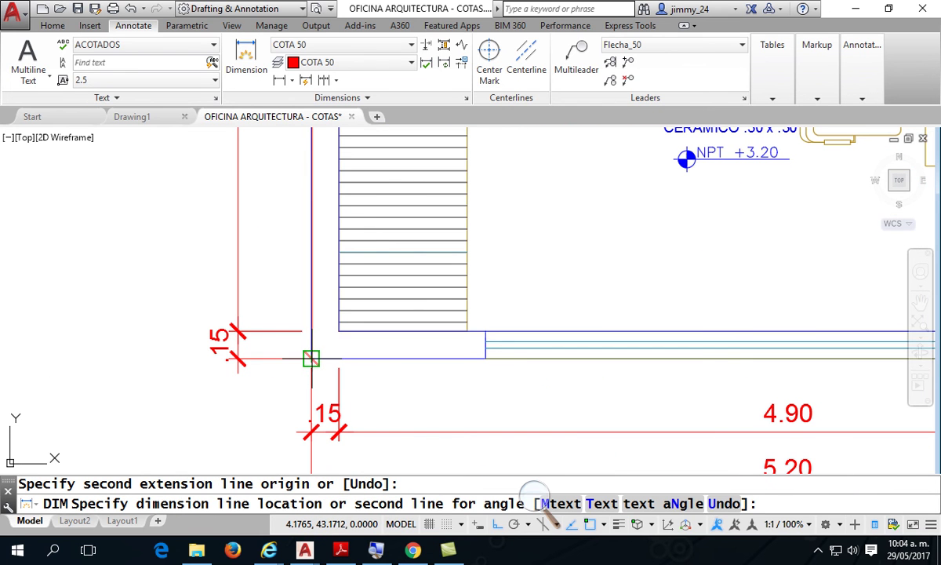
left_click(158, 359)
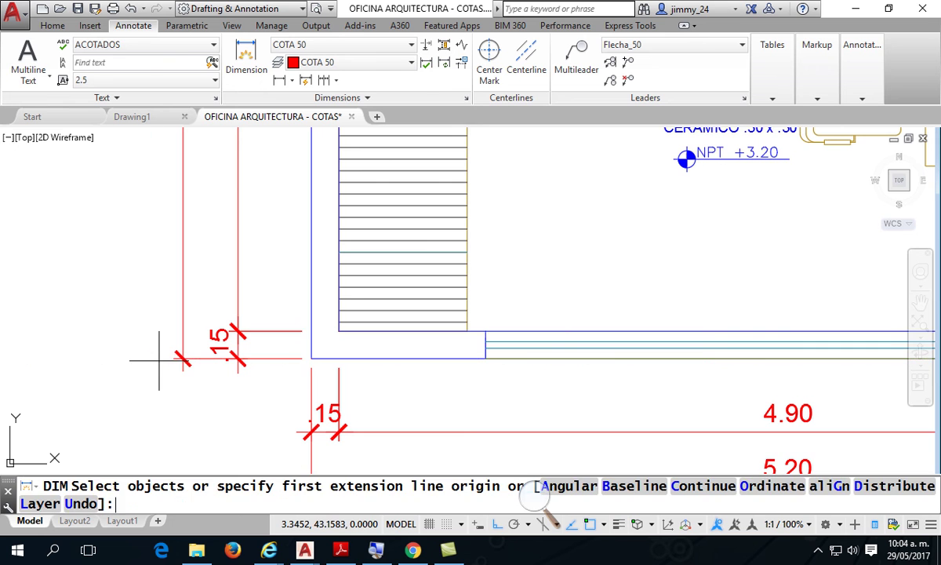
Examine the dimensions around the whole plan, especially the partial and overall dimensions below the bottom wall.
scroll(248, 288, "down", 5)
middle_click_drag(355, 298, 361, 304)
scroll(361, 304, "down", 4)
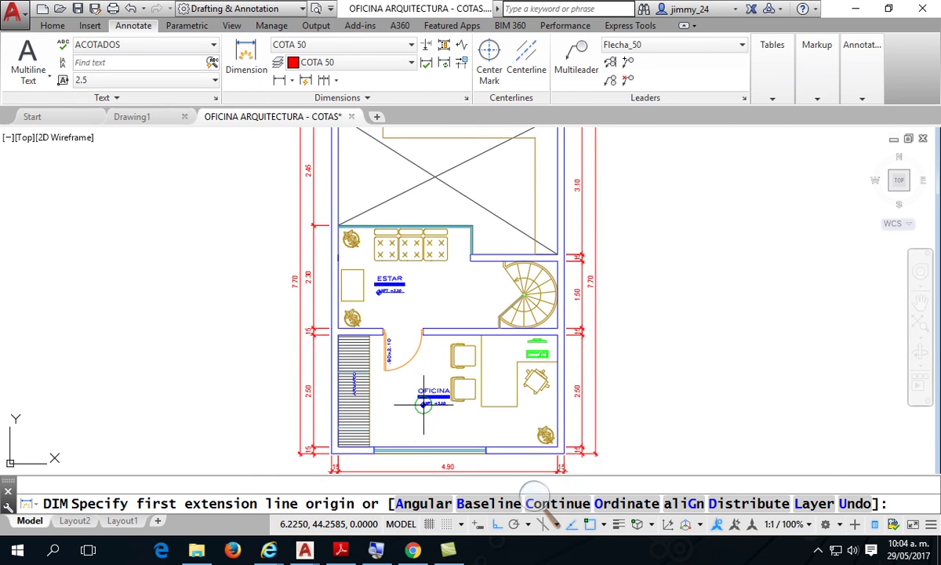
middle_click_drag(429, 350, 448, 345)
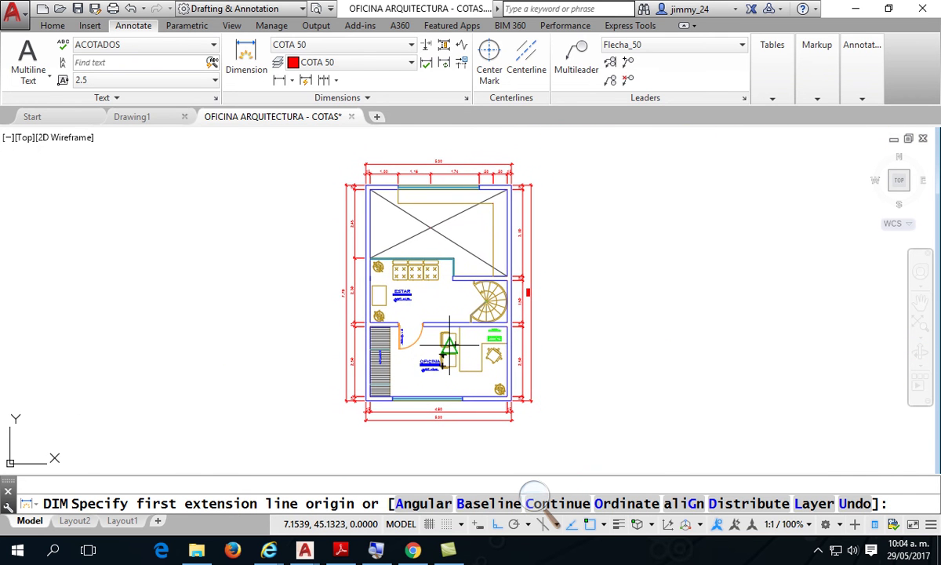
scroll(433, 444, "up", 6)
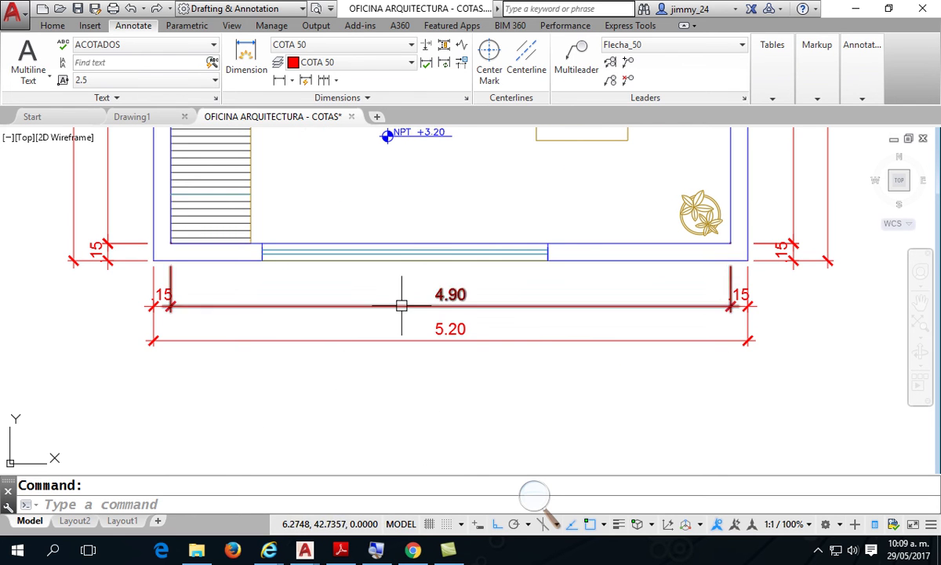
scroll(403, 265, "up", 2)
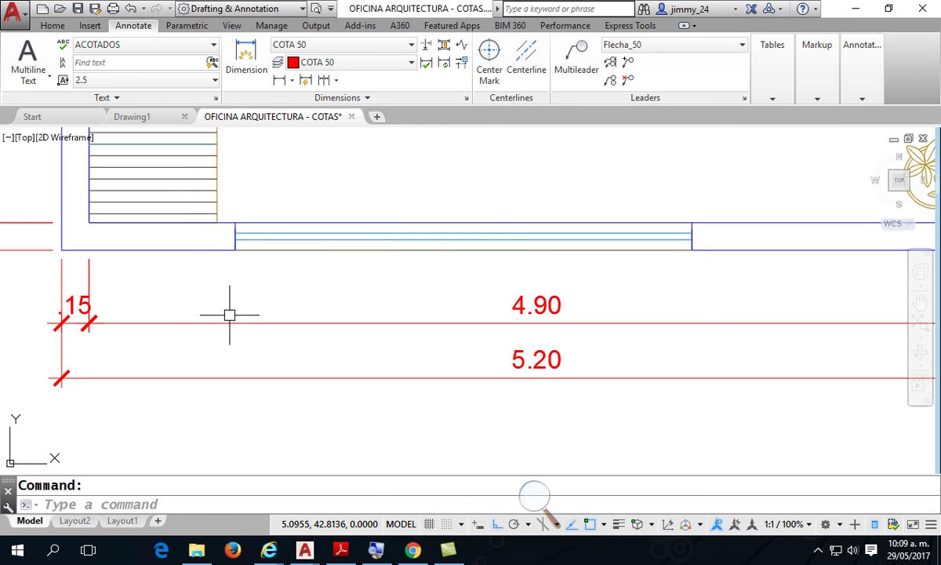
scroll(228, 314, "down", 2)
scroll(229, 314, "up", 2)
scroll(274, 307, "down", 2)
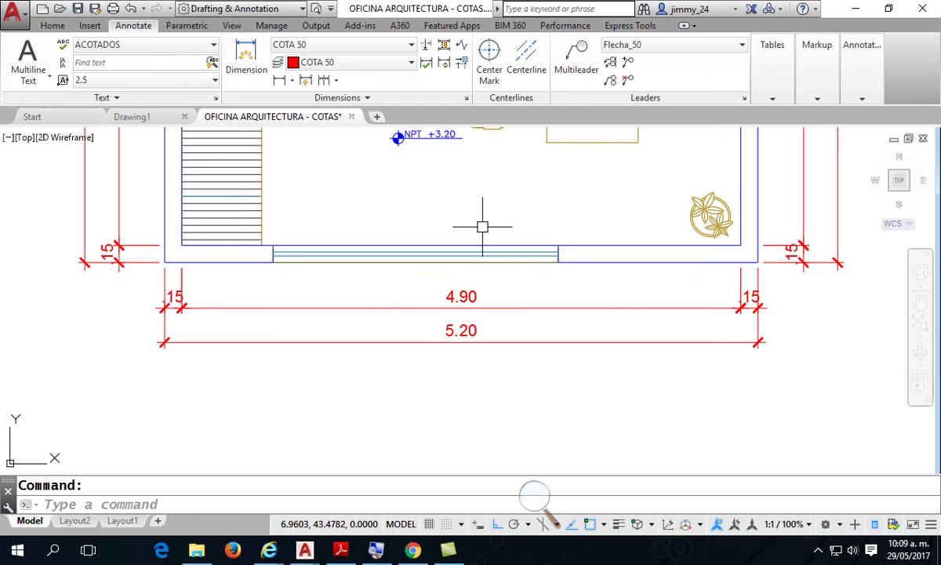
Dimension the width of the window in the bottom wall, placing it directly on the existing 4.90 dimension line.
left_click(258, 63)
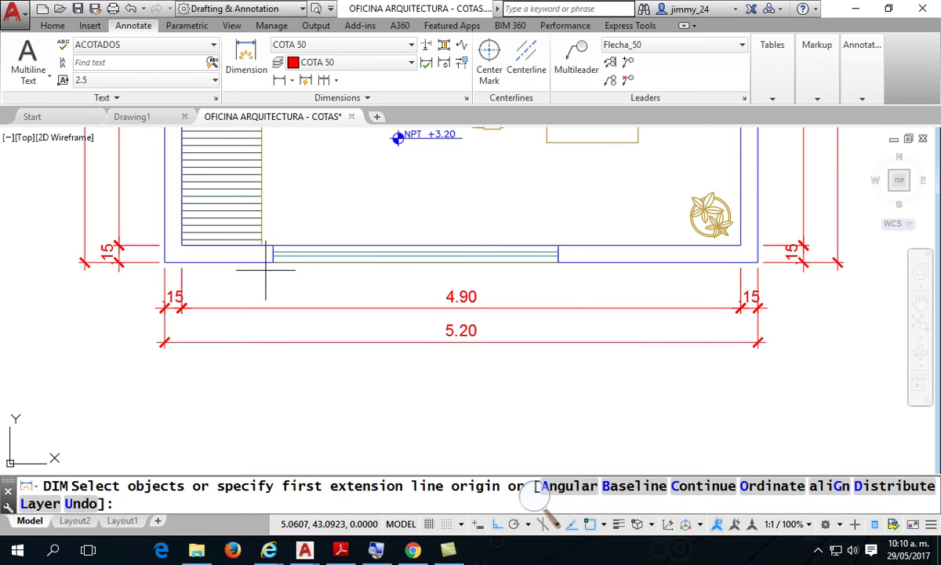
scroll(273, 262, "up", 2)
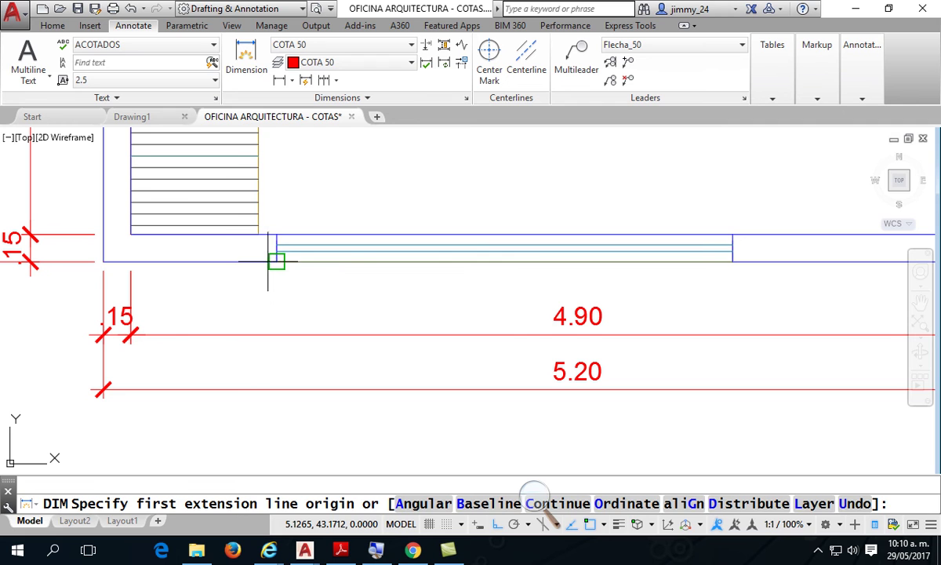
left_click(276, 261)
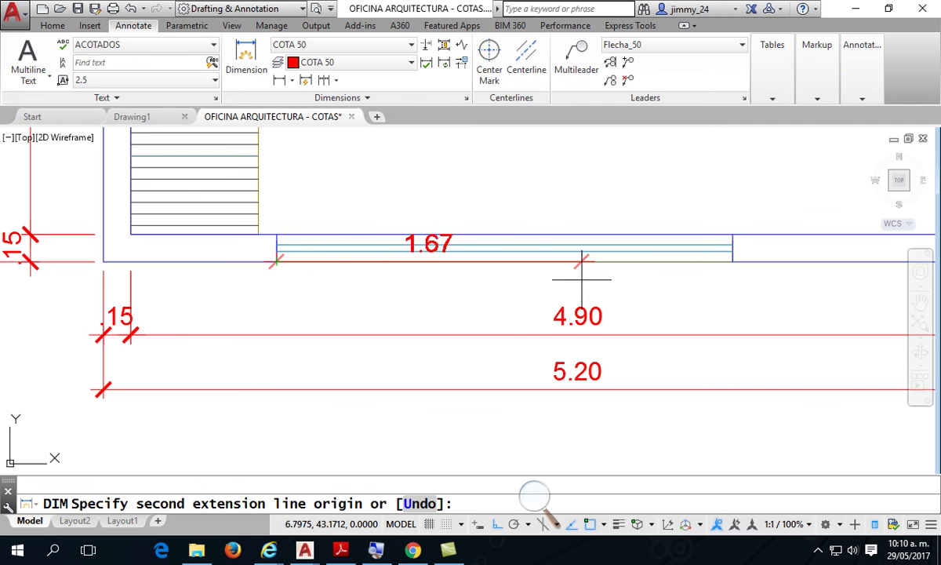
left_click(734, 261)
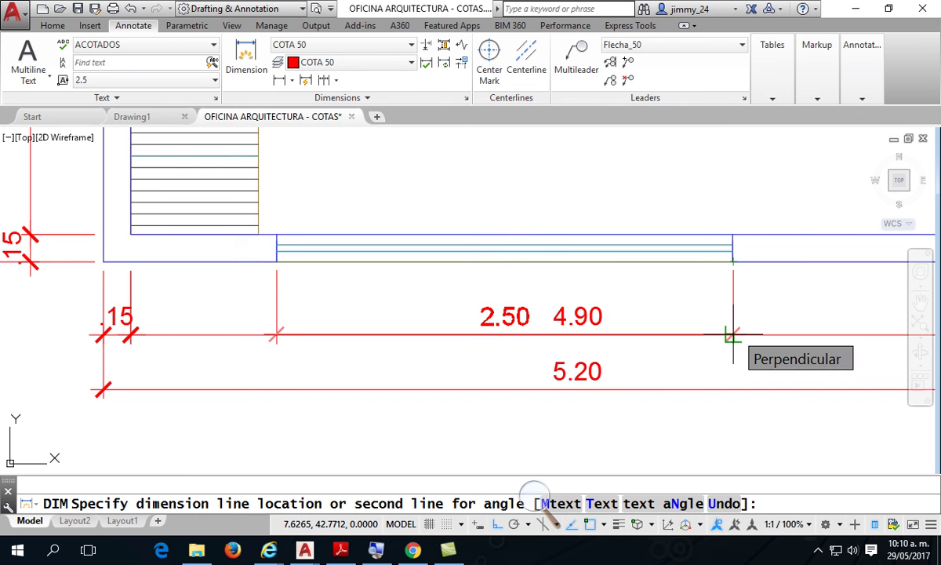
left_click(732, 335)
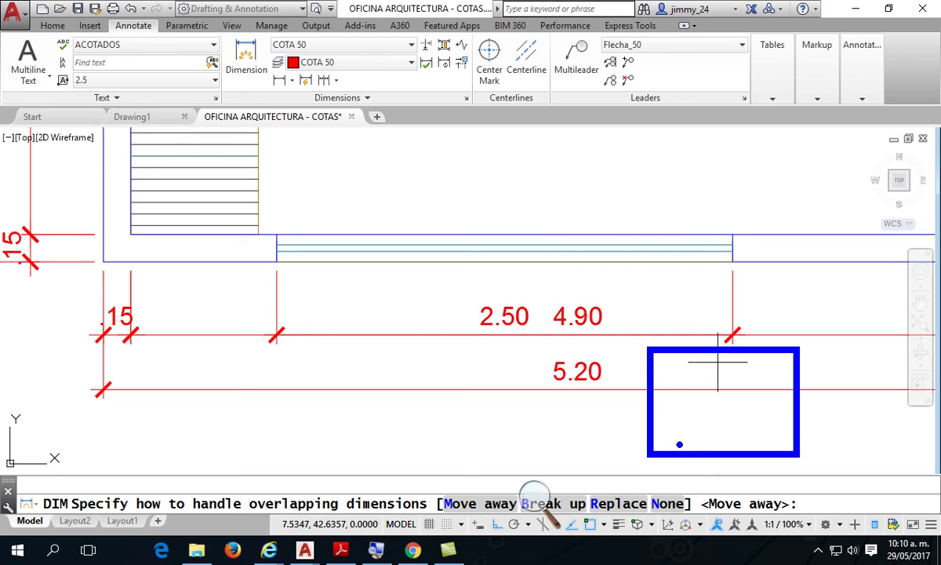
key("t")
type("BREAK UP")
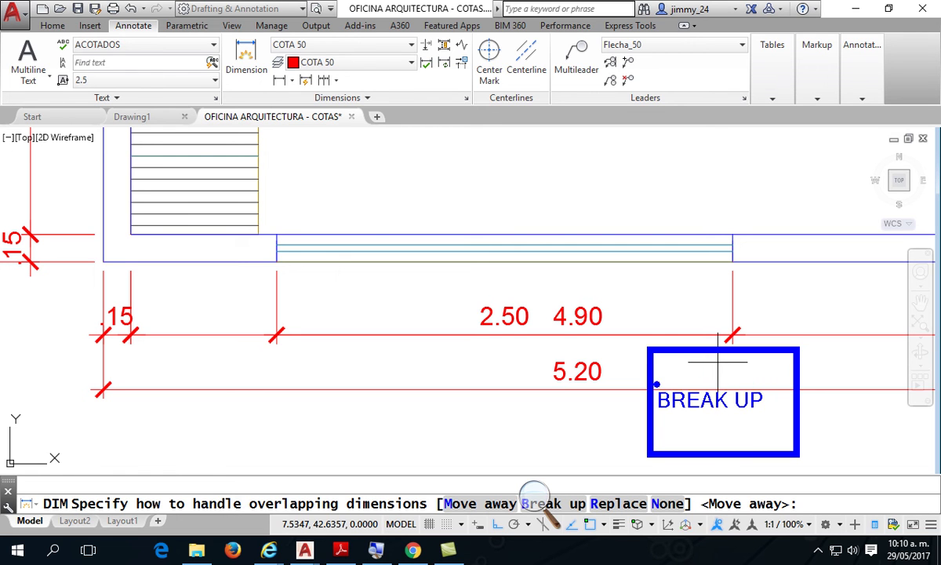
left_click_drag(655, 384, 801, 383)
left_click_drag(647, 421, 797, 423)
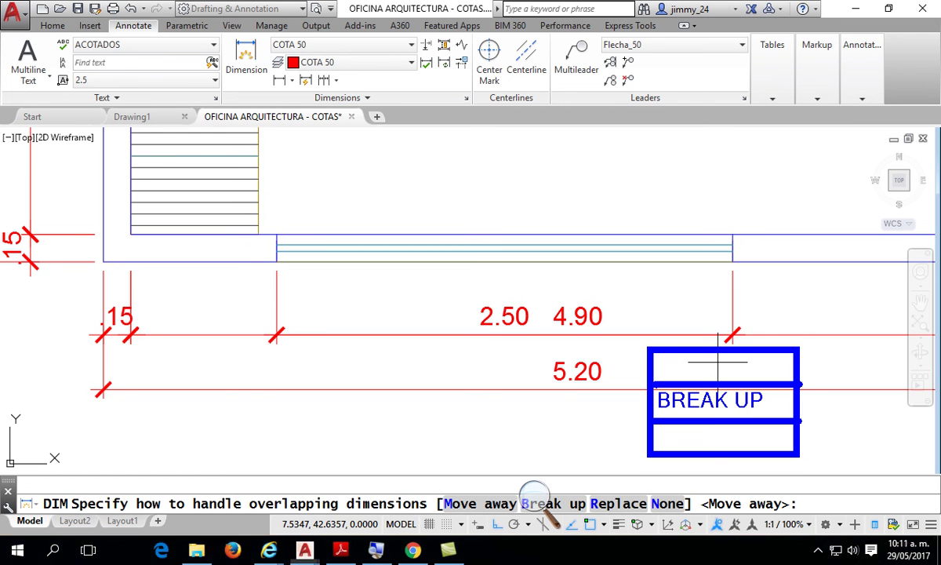
Resolve the overlap with the Break up option so the 4.90 dimension is split at both window edges.
left_click(570, 508)
left_click(663, 502)
scroll(496, 388, "down", 2)
middle_click_drag(496, 388, 426, 402)
key("Return")
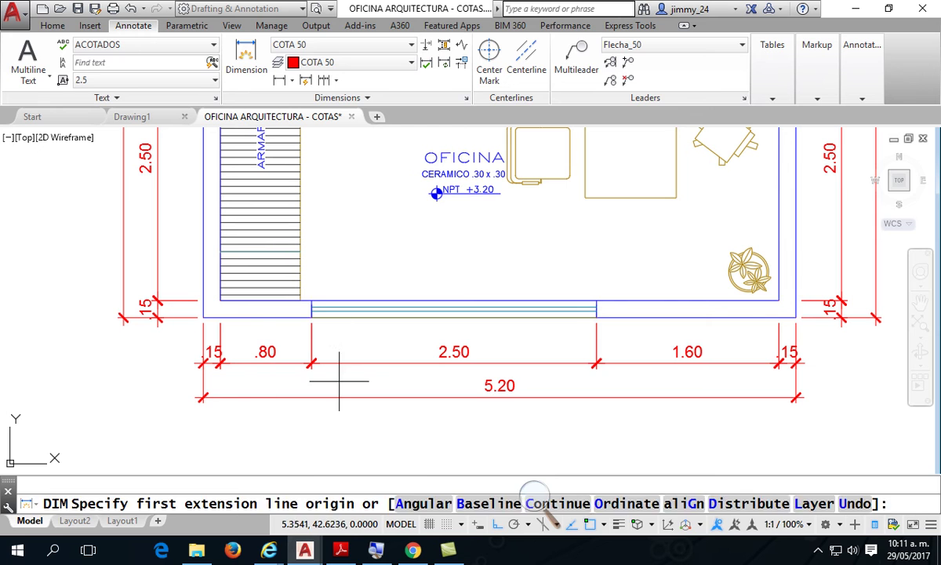
key("c")
key("Return")
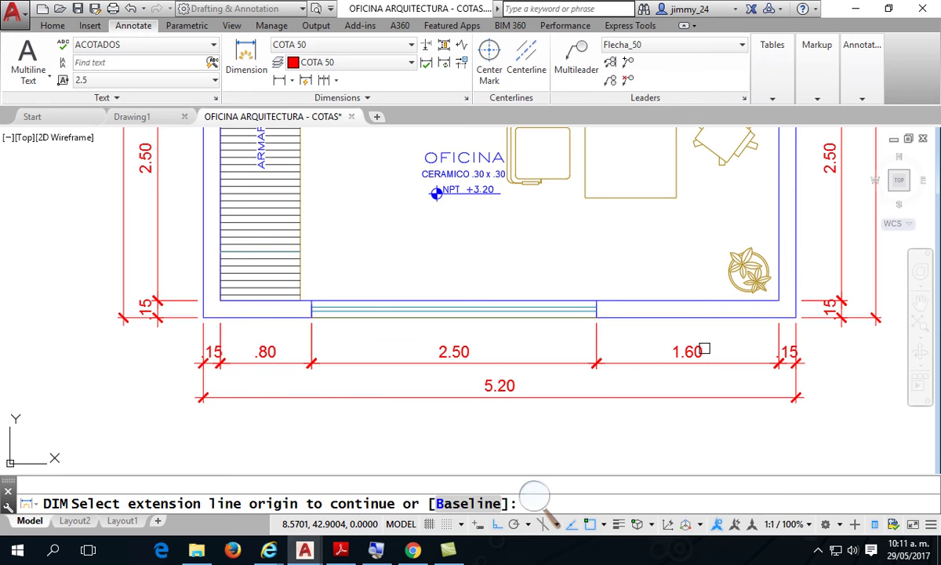
key("Escape")
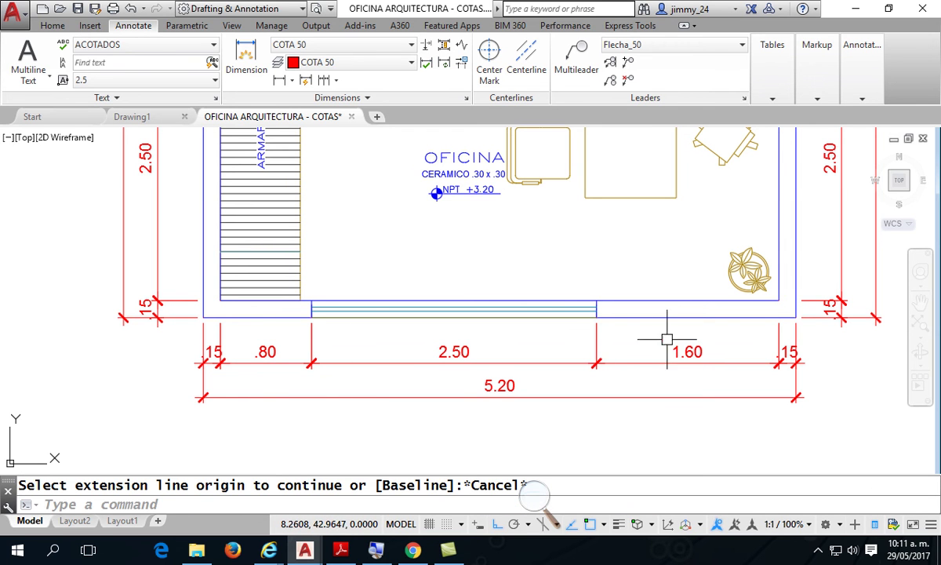
Dimension the vertical distance from the void's diagonal crossing to the brown furniture outline's corner, on the existing 3.10 dimension line, using Break up for the overlap.
middle_click_drag(661, 330, 632, 352)
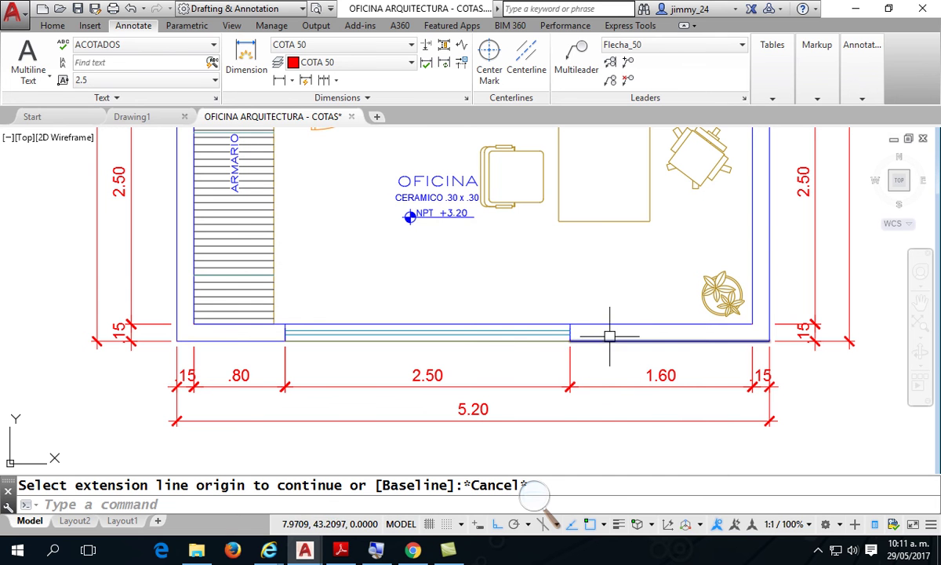
mouse_move(656, 265)
middle_mouse_down()
mouse_move(572, 412)
mouse_move(651, 256)
middle_mouse_up()
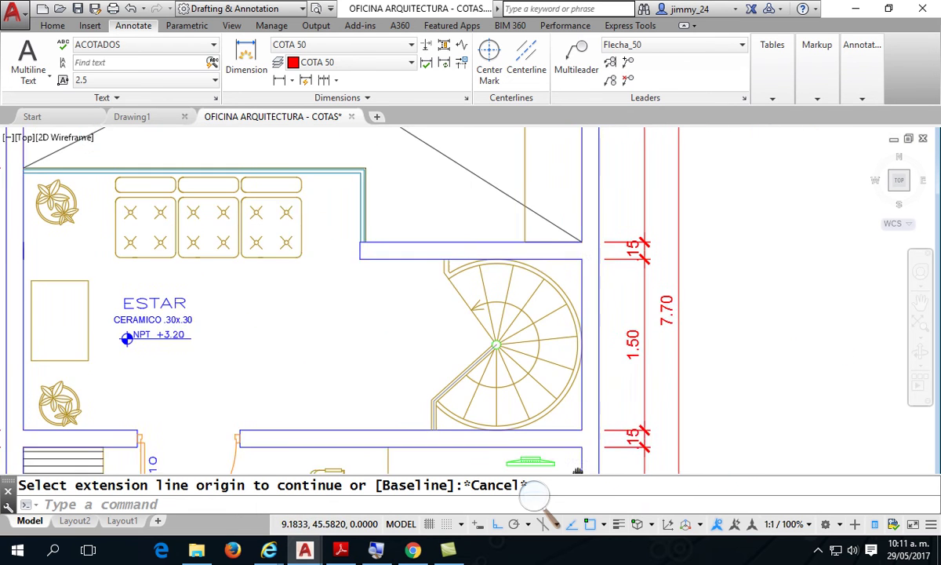
scroll(583, 342, "up", 5)
middle_click_drag(584, 343, 599, 210)
scroll(624, 273, "down", 4)
scroll(523, 277, "up", 4)
scroll(522, 277, "up", 2)
middle_click_drag(500, 271, 481, 210)
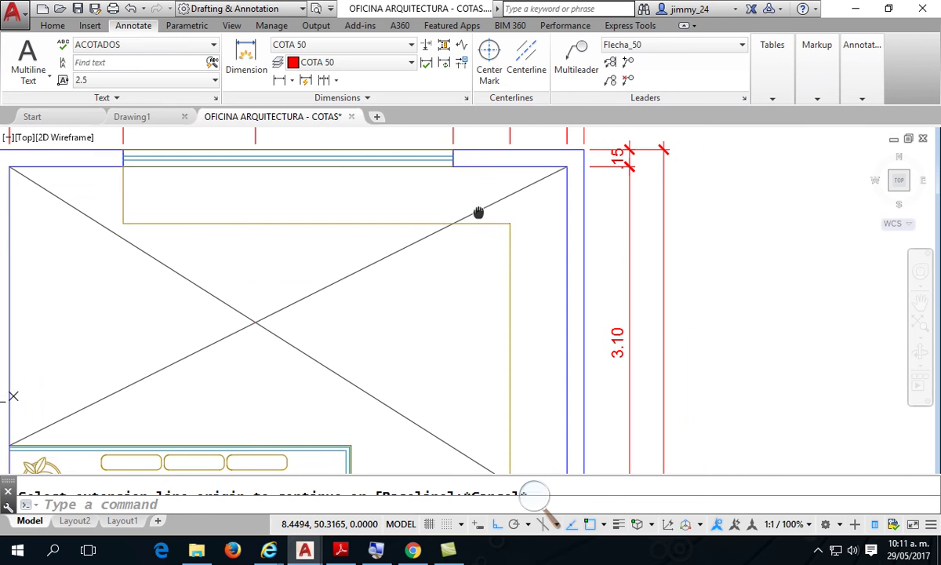
left_click(243, 52)
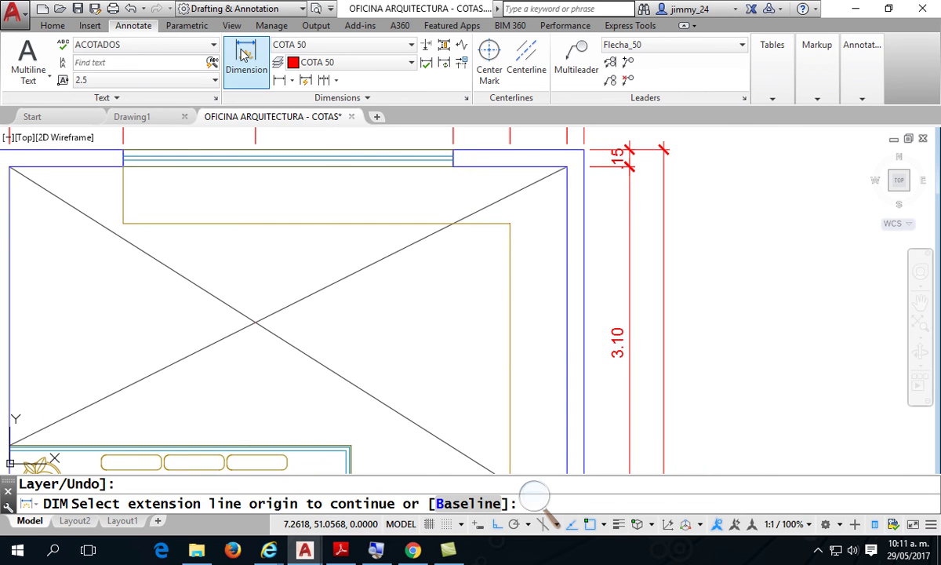
left_click(255, 321)
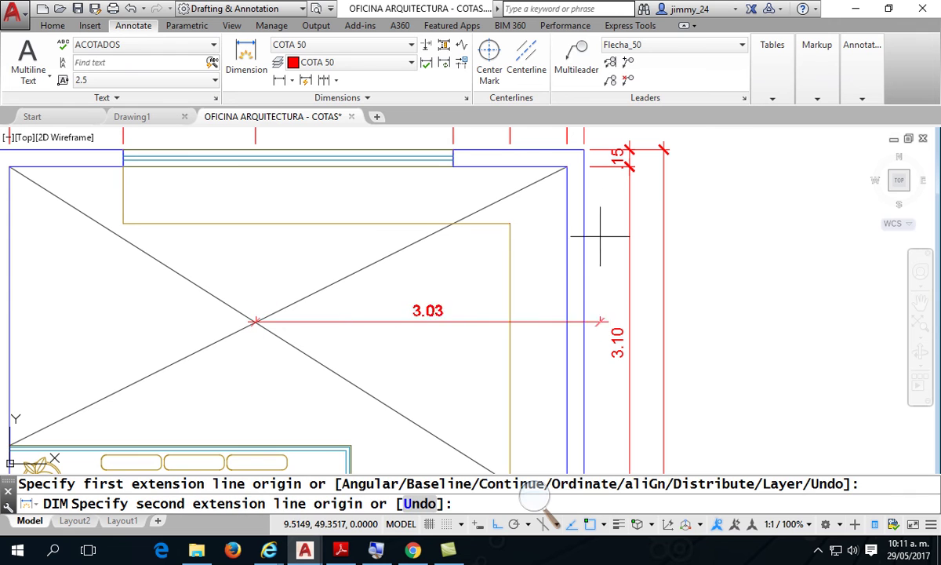
left_click(510, 224)
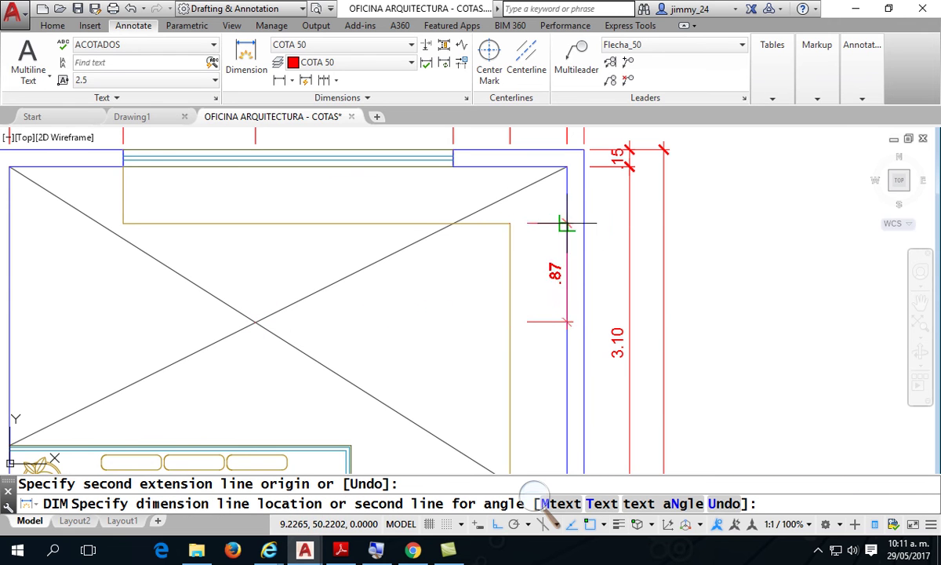
left_click(630, 224)
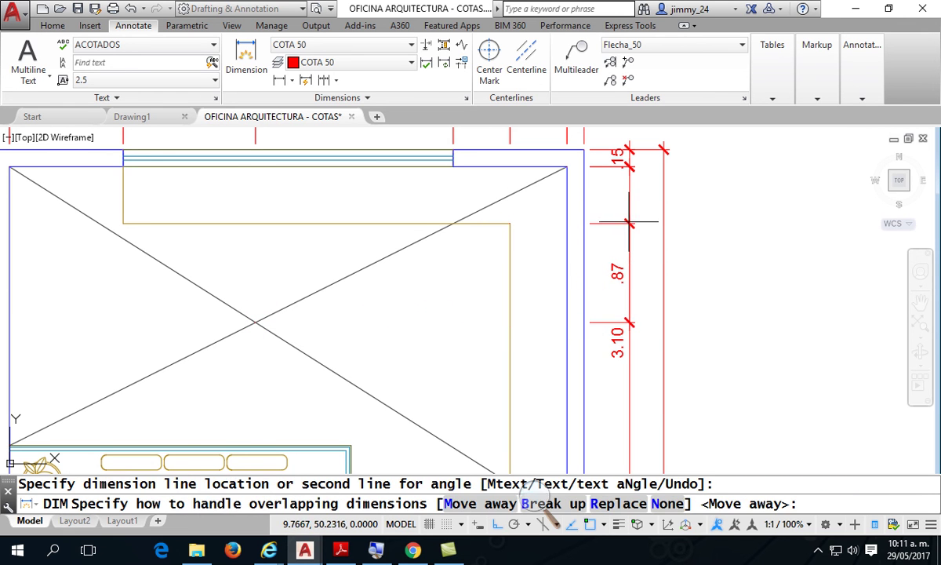
left_click(573, 509)
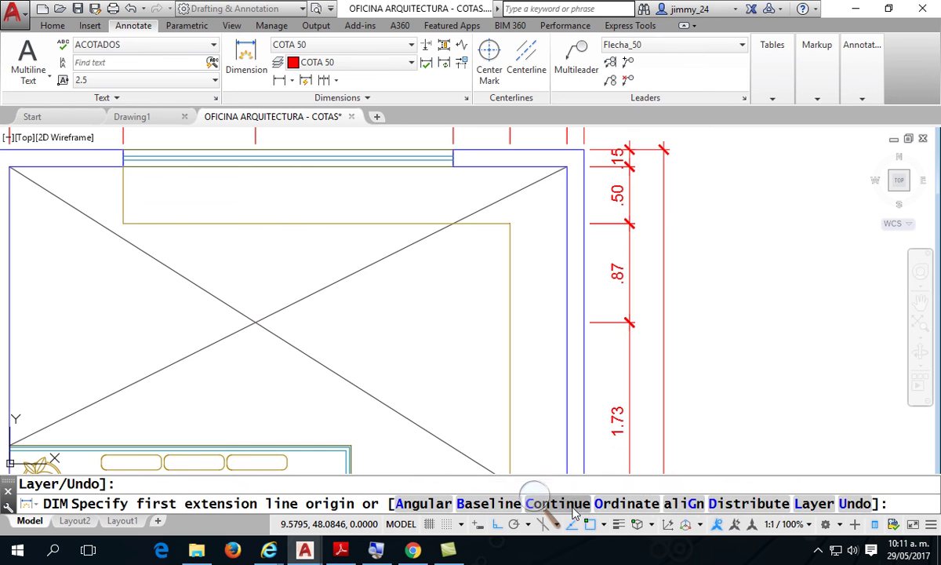
key("Escape")
scroll(789, 275, "down", 5)
middle_click_drag(651, 275, 573, 157)
scroll(572, 157, "up", 1)
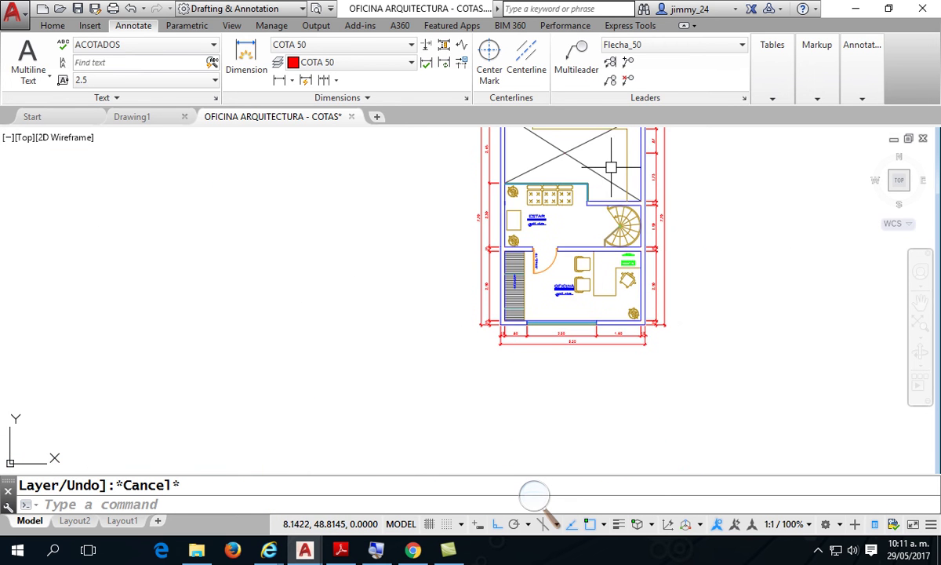
scroll(644, 292, "up", 4)
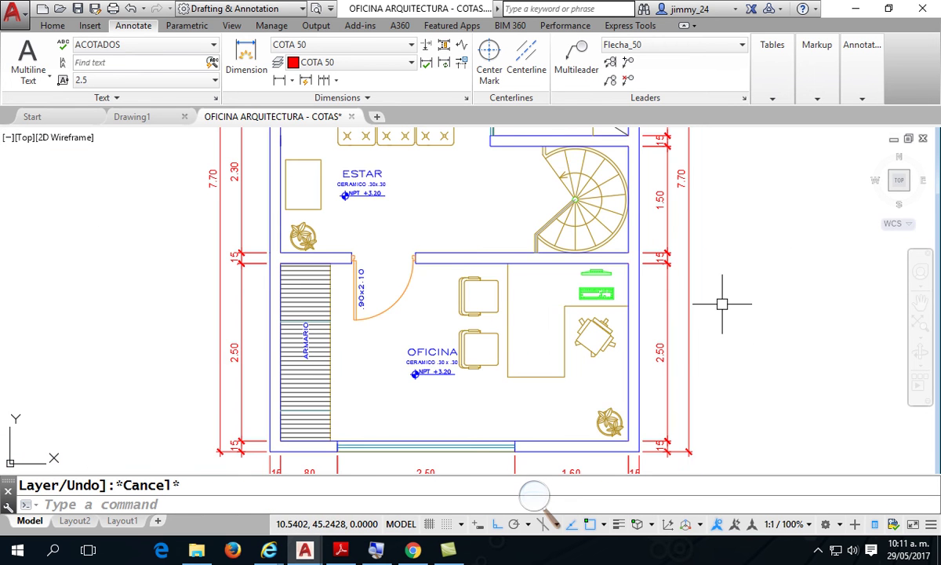
middle_click_drag(570, 245, 575, 506)
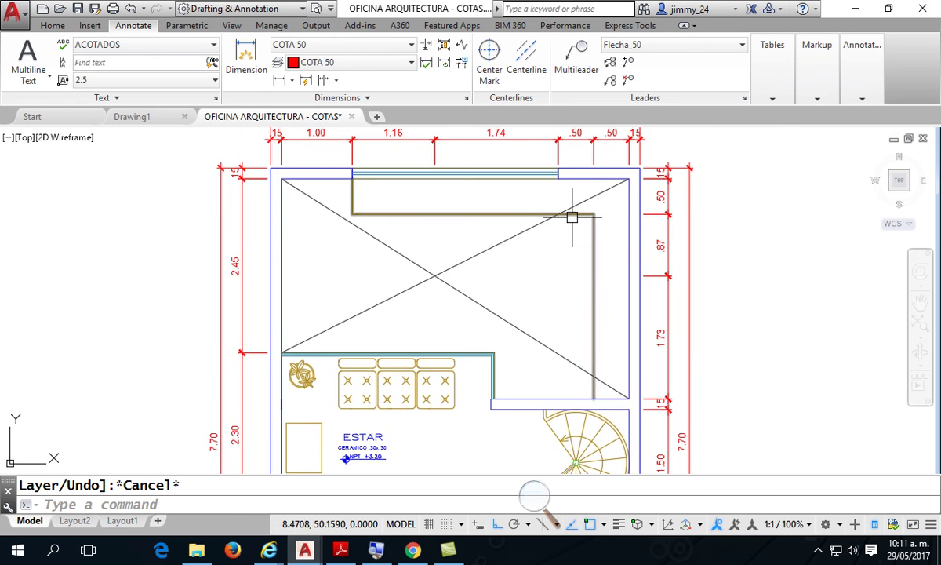
scroll(572, 207, "up", 2)
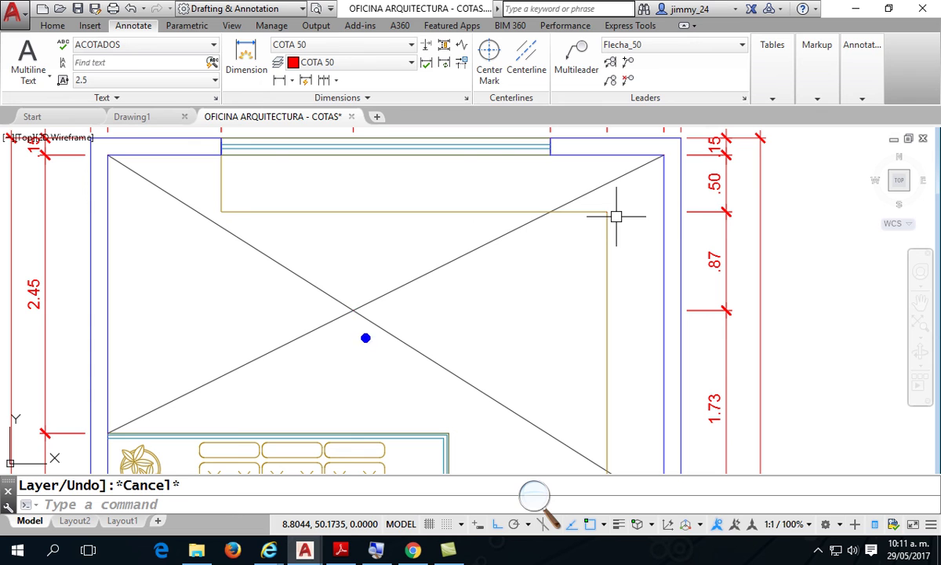
mouse_move(346, 362)
left_mouse_down()
mouse_move(390, 329)
mouse_move(382, 384)
left_mouse_up()
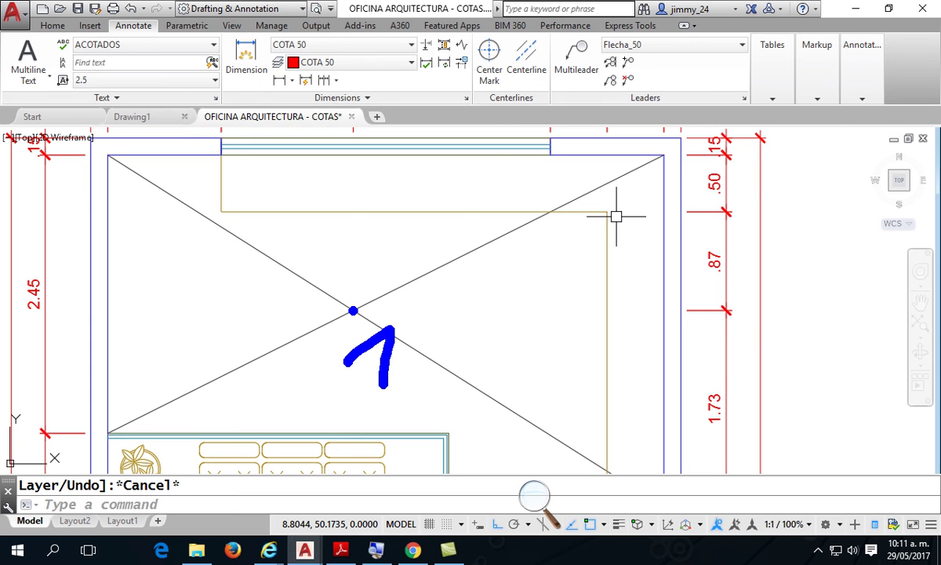
mouse_move(582, 157)
left_mouse_down()
mouse_move(584, 179)
mouse_move(559, 202)
left_mouse_up()
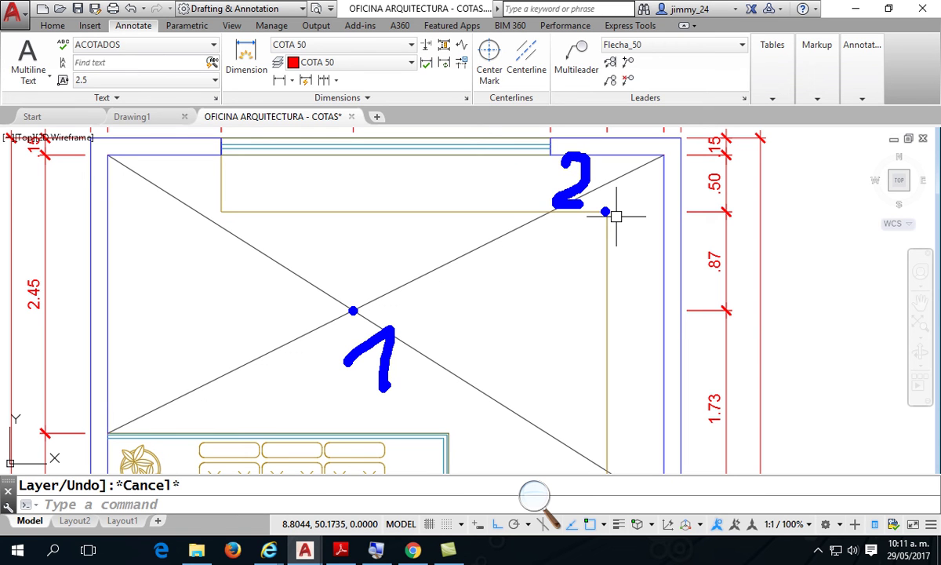
key("Escape")
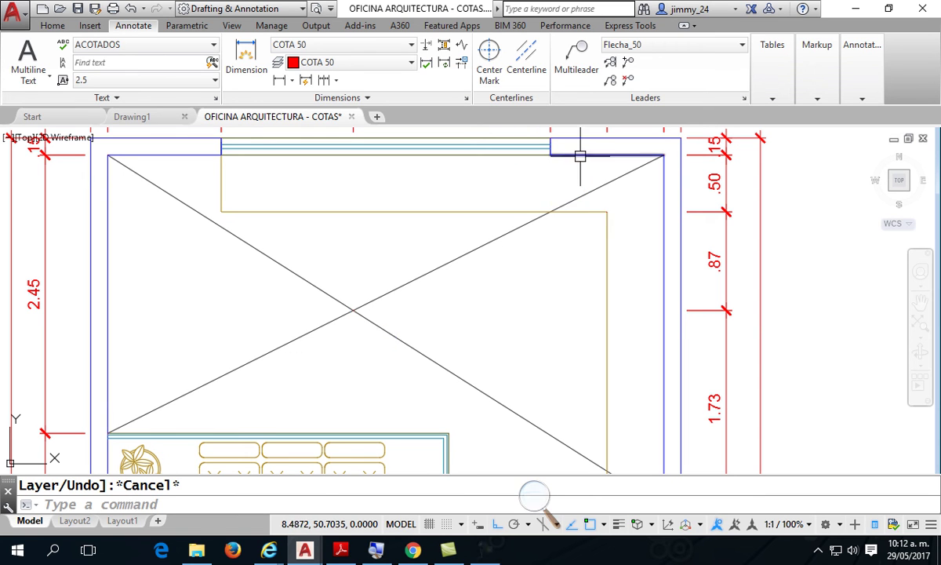
middle_click_drag(615, 261, 600, 262)
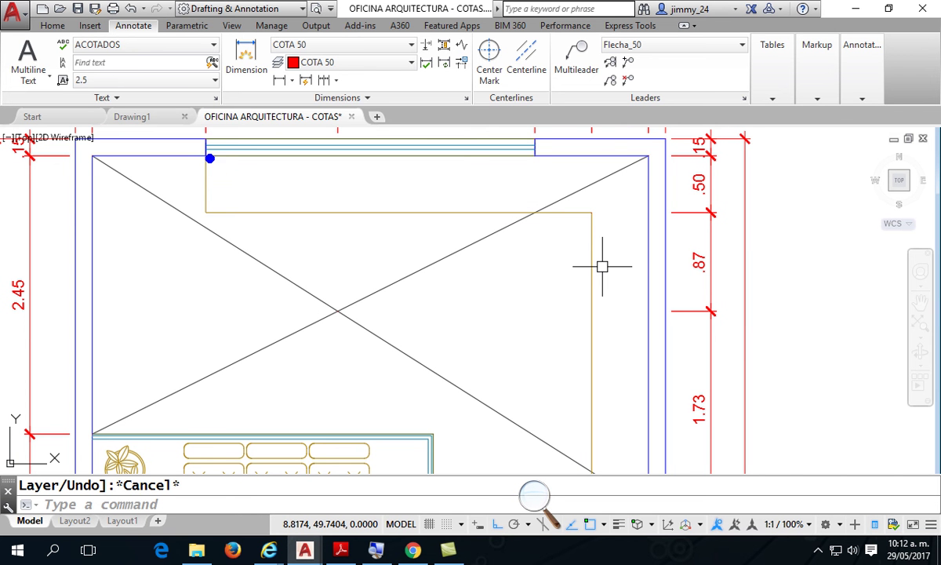
mouse_move(207, 158)
left_mouse_down()
mouse_move(206, 209)
mouse_move(479, 208)
mouse_move(591, 329)
mouse_move(591, 475)
left_mouse_up()
left_click(600, 277)
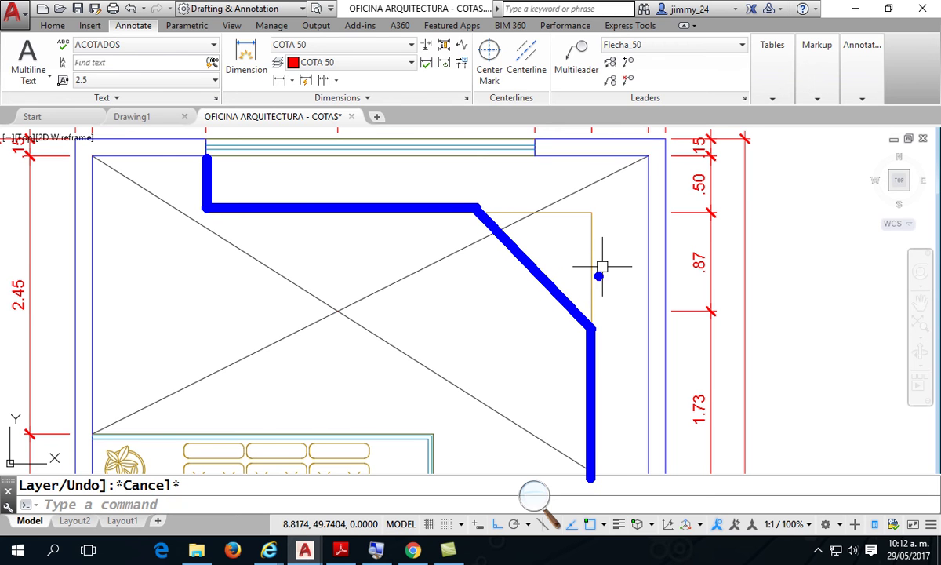
mouse_move(605, 213)
left_mouse_down()
mouse_move(637, 213)
mouse_move(628, 244)
mouse_move(635, 321)
mouse_move(603, 319)
mouse_move(651, 317)
left_mouse_up()
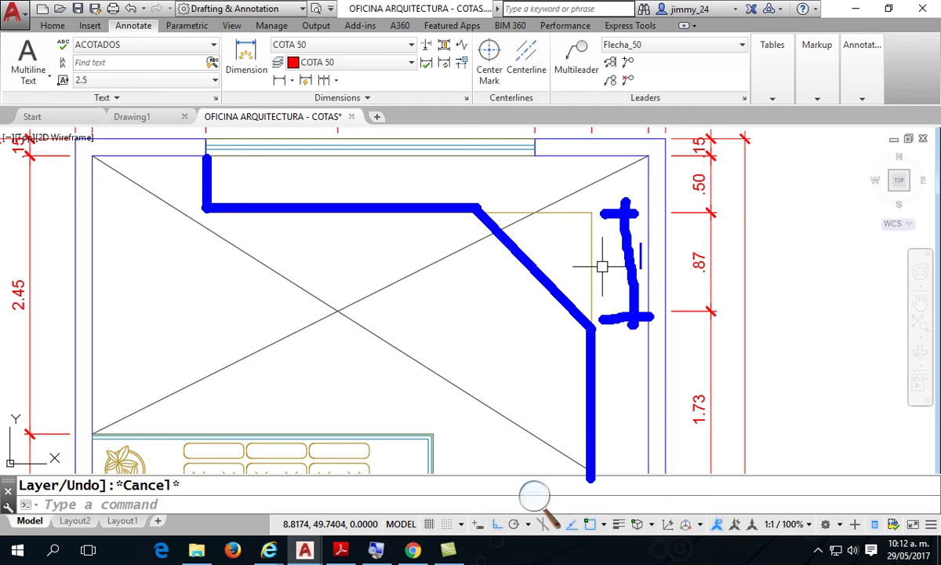
type("1")
mouse_move(467, 189)
left_mouse_down()
mouse_move(466, 162)
mouse_move(458, 168)
mouse_move(611, 175)
left_mouse_up()
mouse_move(592, 174)
left_mouse_down()
mouse_move(592, 192)
mouse_move(592, 160)
left_mouse_up()
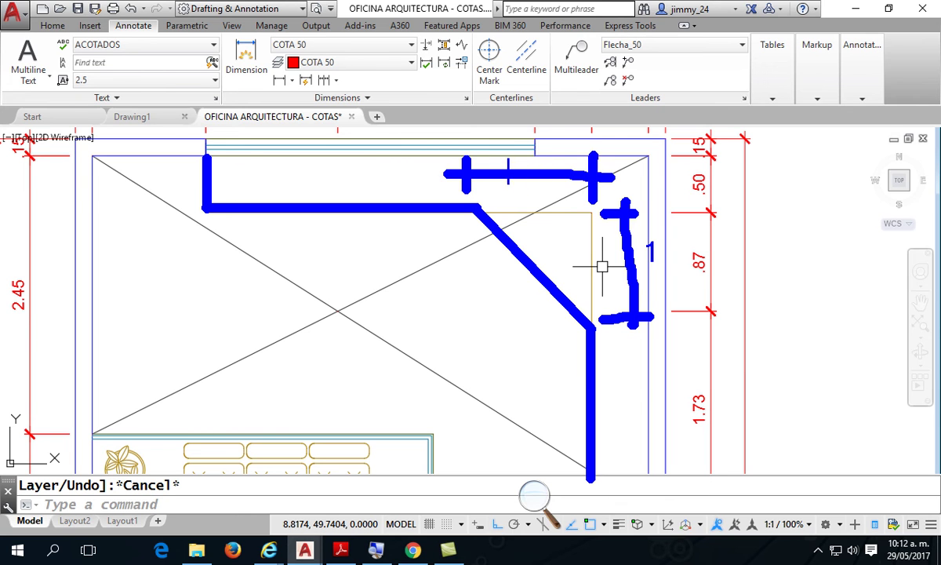
type("1.6")
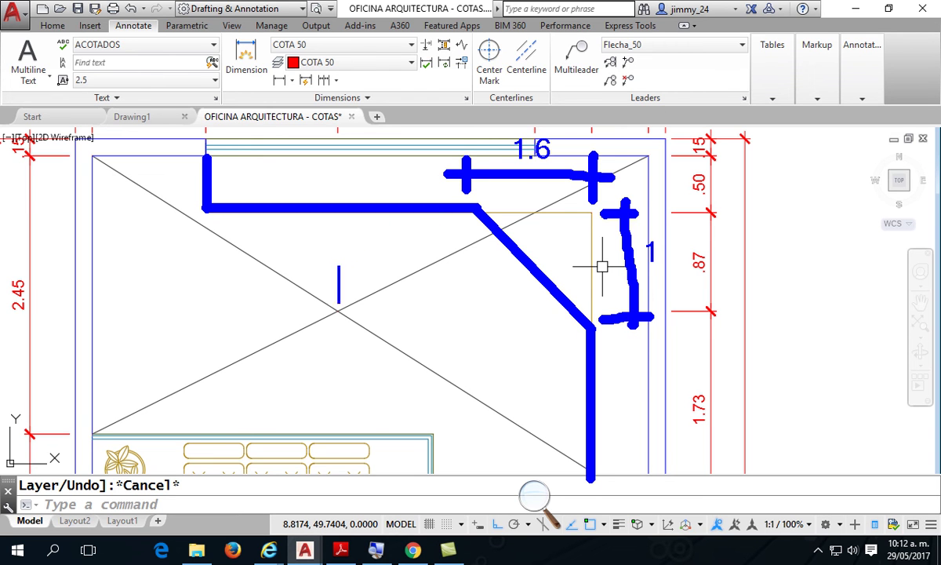
type("HAMFER")
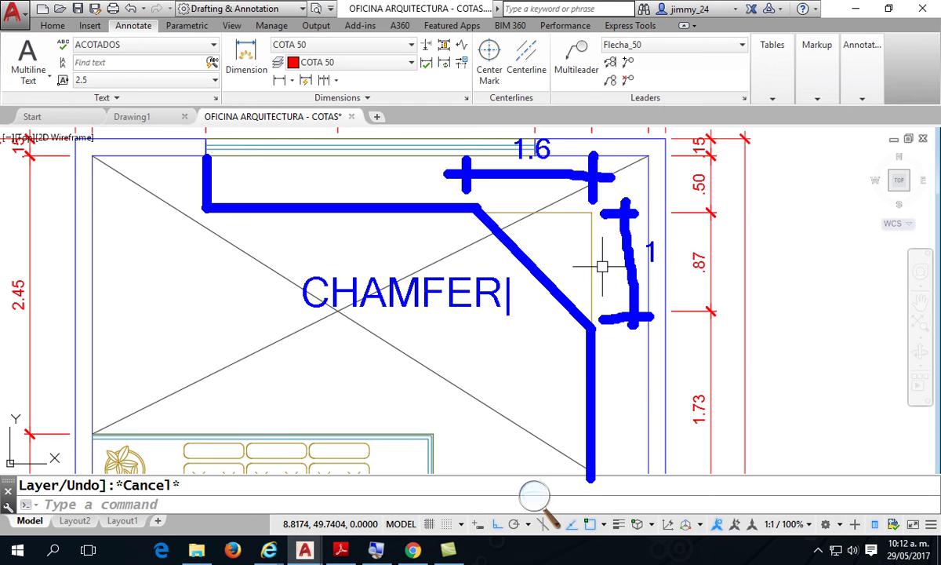
key("Return")
type("CHA")
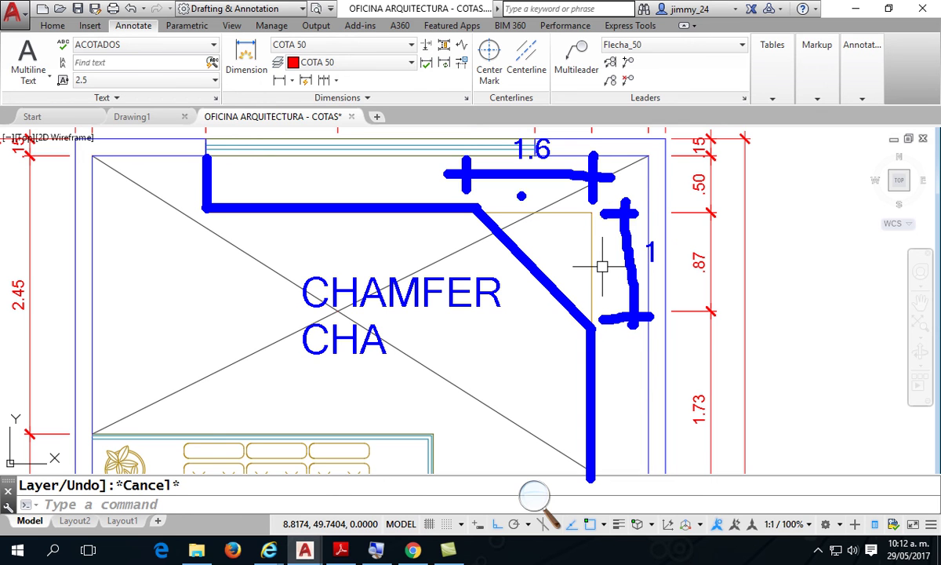
key("Escape")
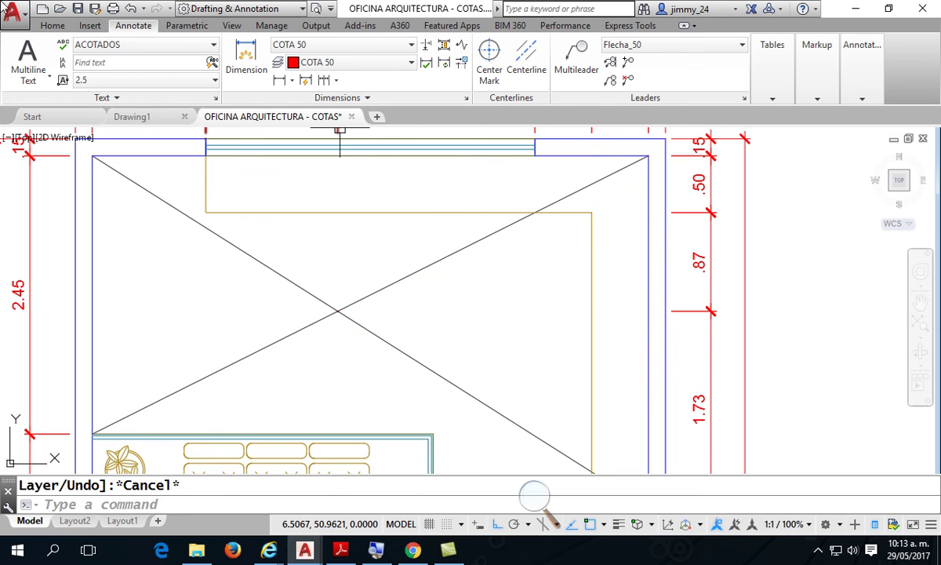
Start the Chamfer command and choose to define the chamfer with the Distance option.
left_click(52, 25)
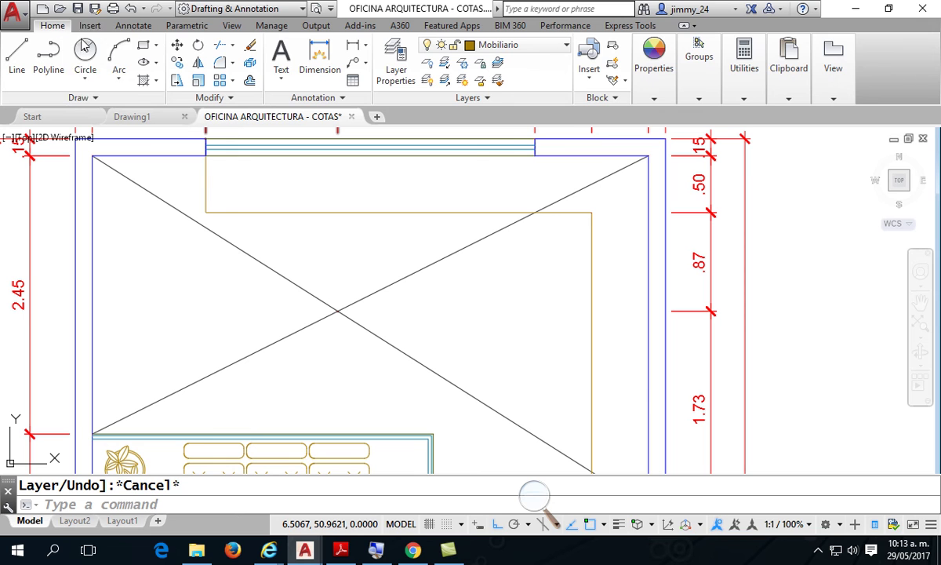
left_click(232, 63)
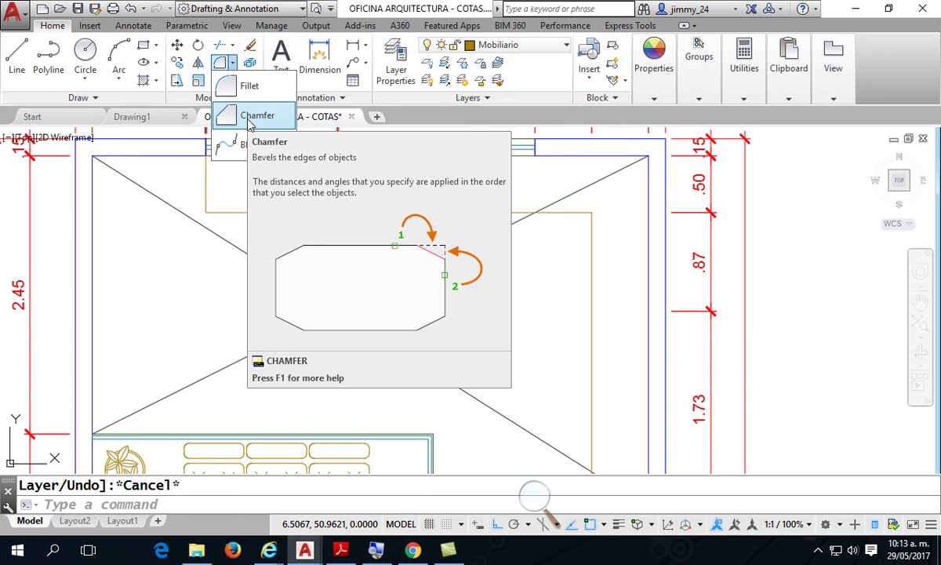
left_click(249, 123)
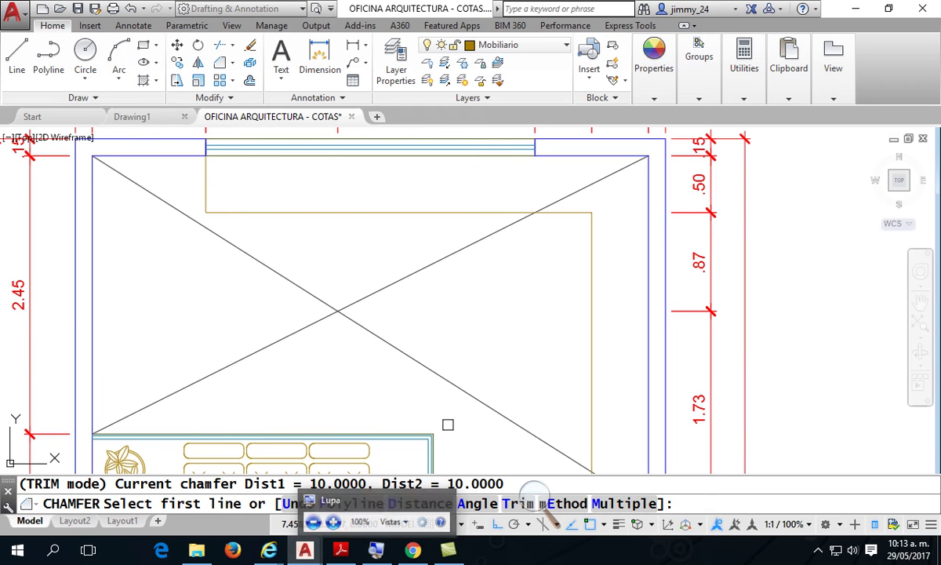
left_click(421, 503)
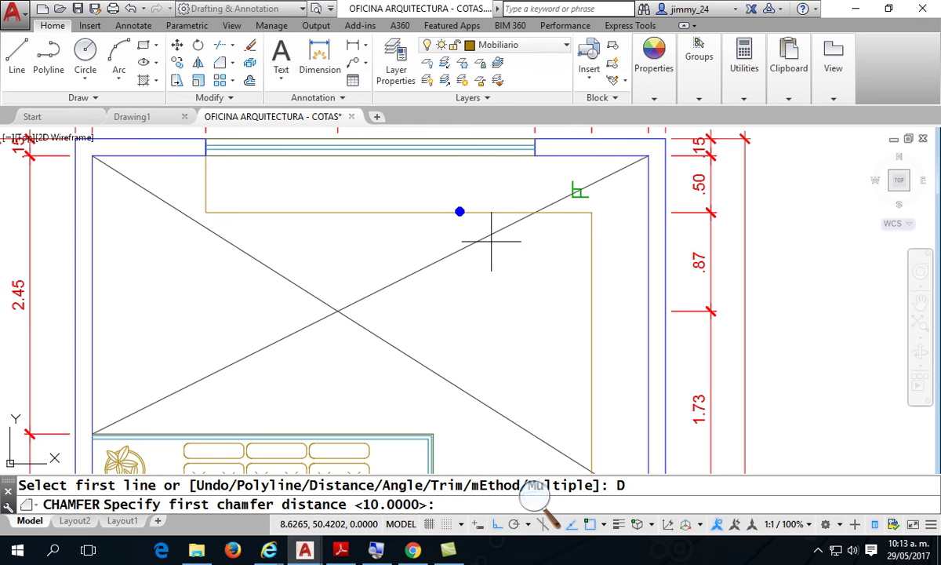
left_click_drag(460, 211, 592, 211)
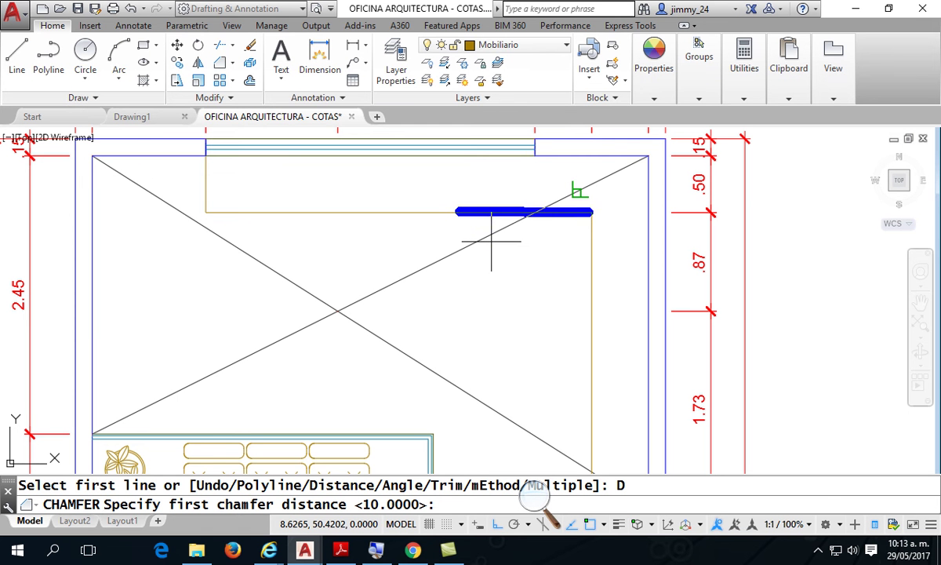
left_click_drag(528, 194, 528, 230)
type("1.6")
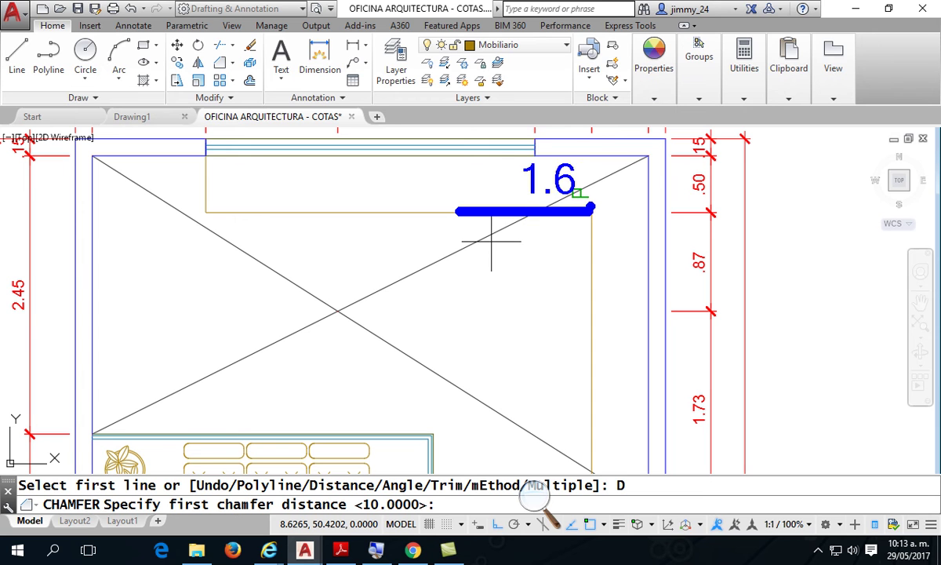
left_click_drag(594, 211, 594, 335)
left_click_drag(615, 259, 615, 295)
type("1")
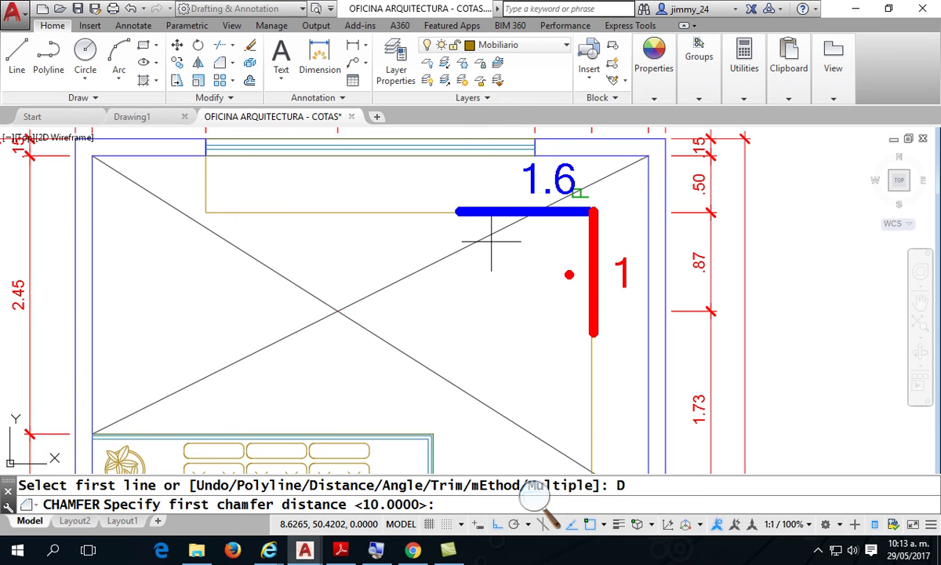
Chamfer the brown furniture outline's corner with a first distance of 1.6 on its horizontal line and a second distance of 1 on its vertical line.
type("1.6")
key("Return")
type("1")
key("Return")
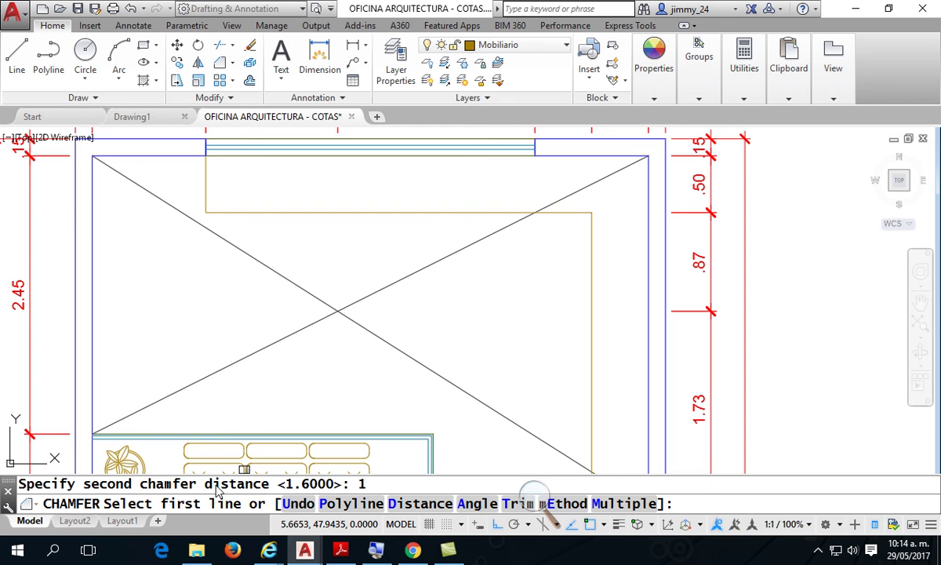
left_click(526, 213)
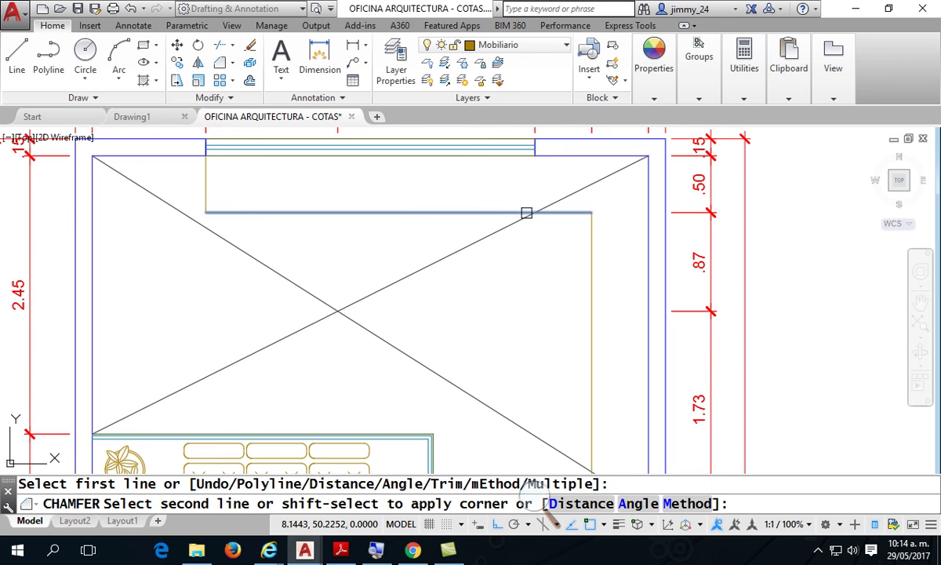
left_click(593, 274)
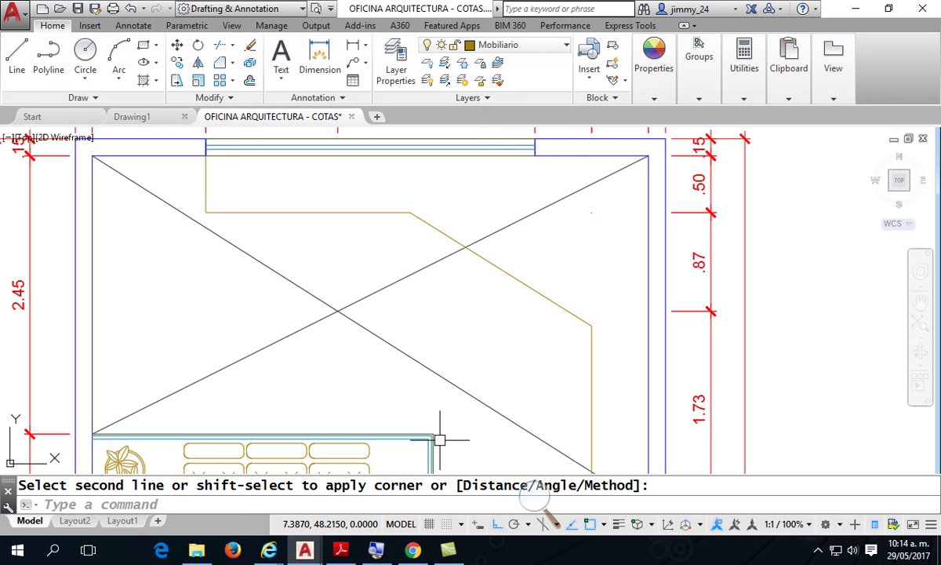
middle_click_drag(418, 263, 394, 279)
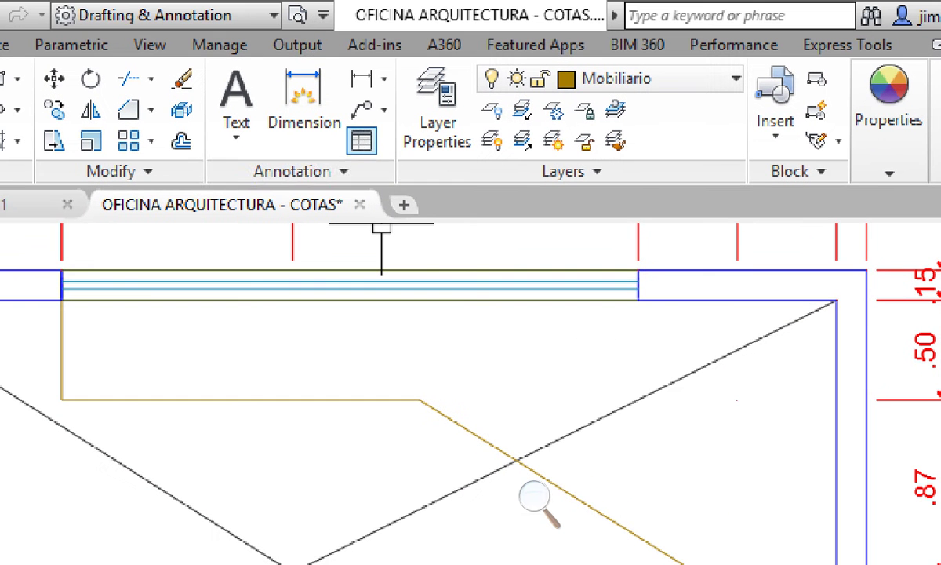
mouse_move(305, 55)
left_mouse_down()
mouse_move(216, 137)
mouse_move(392, 102)
mouse_move(283, 35)
left_mouse_up()
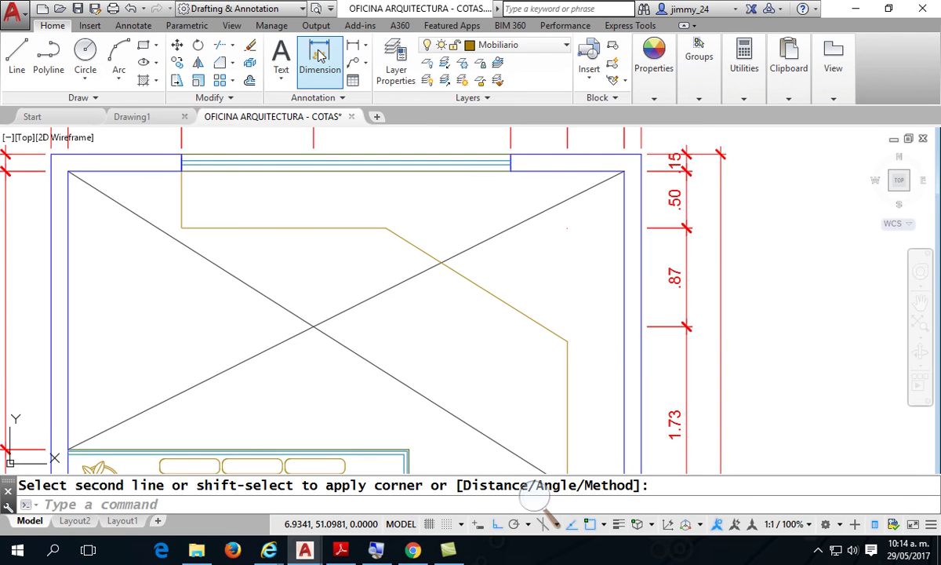
left_click(319, 55)
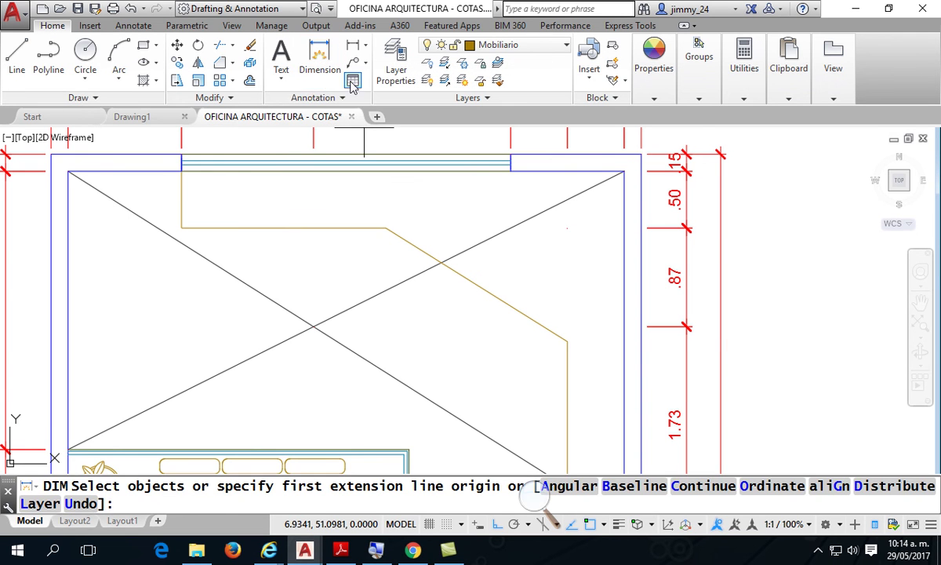
left_click(318, 55)
mouse_move(317, 145)
middle_mouse_down()
mouse_move(340, 185)
mouse_move(355, 187)
middle_mouse_up()
left_click(321, 57)
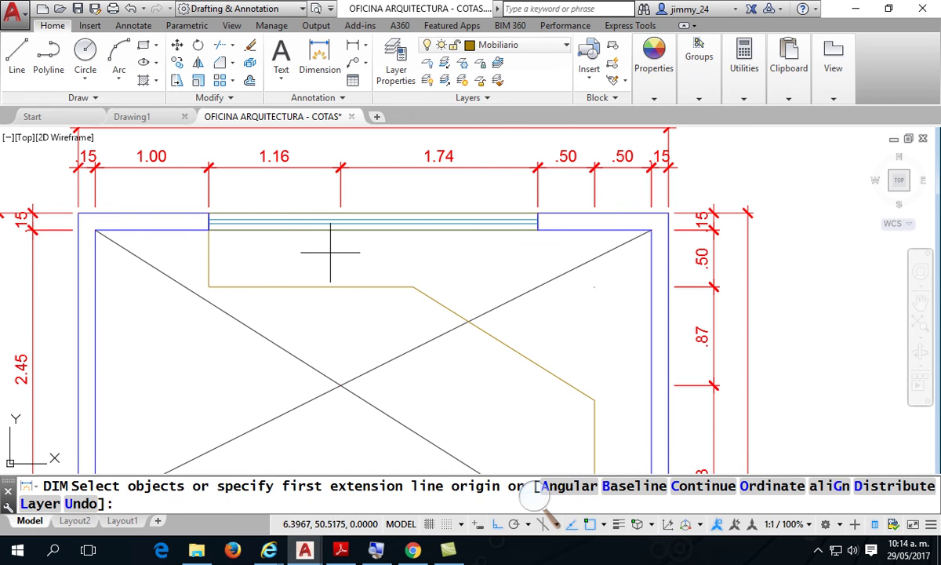
key("Escape")
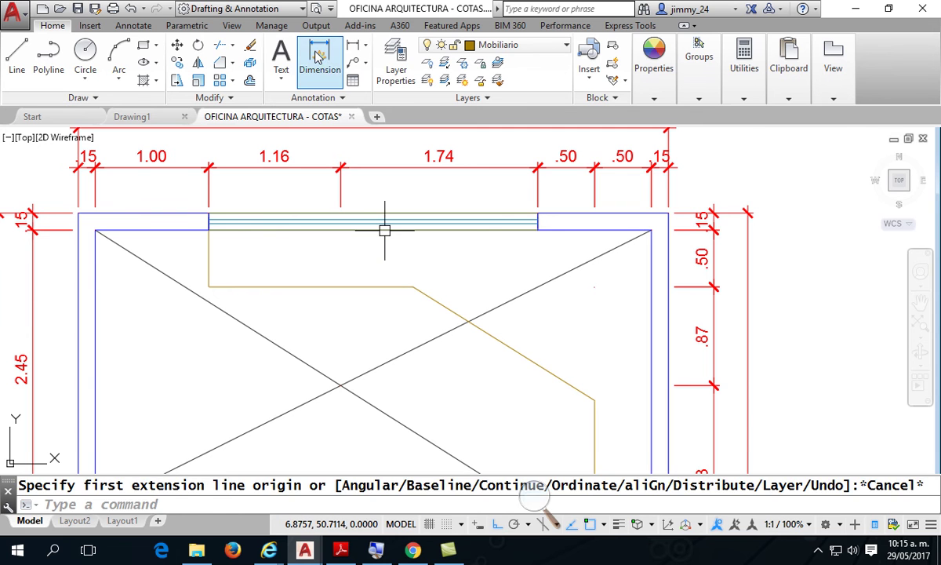
Dimension the true length of the furniture outline's chamfered edge with Ortho off, placing the aligned dimension line outside the outline.
left_click(317, 57)
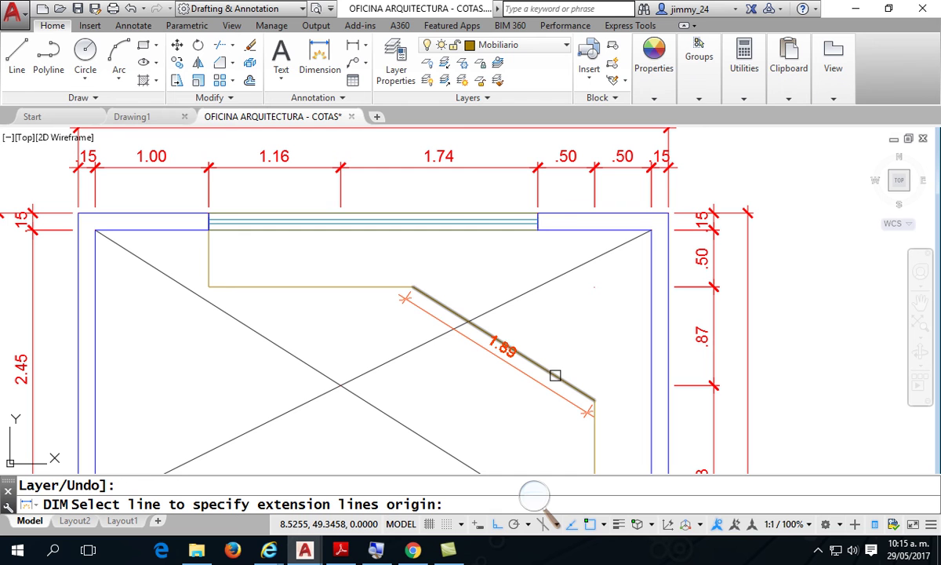
left_click(555, 376)
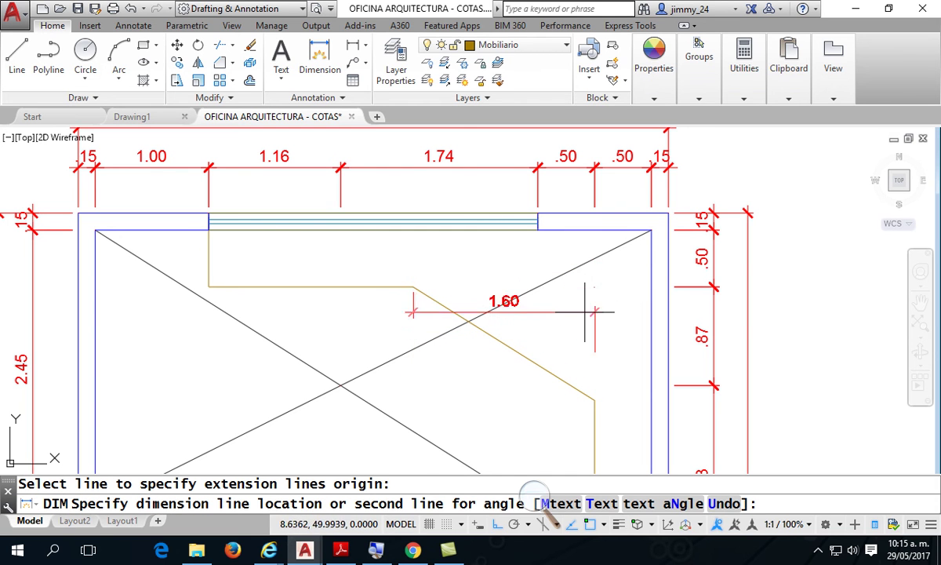
middle_click_drag(588, 305, 551, 314)
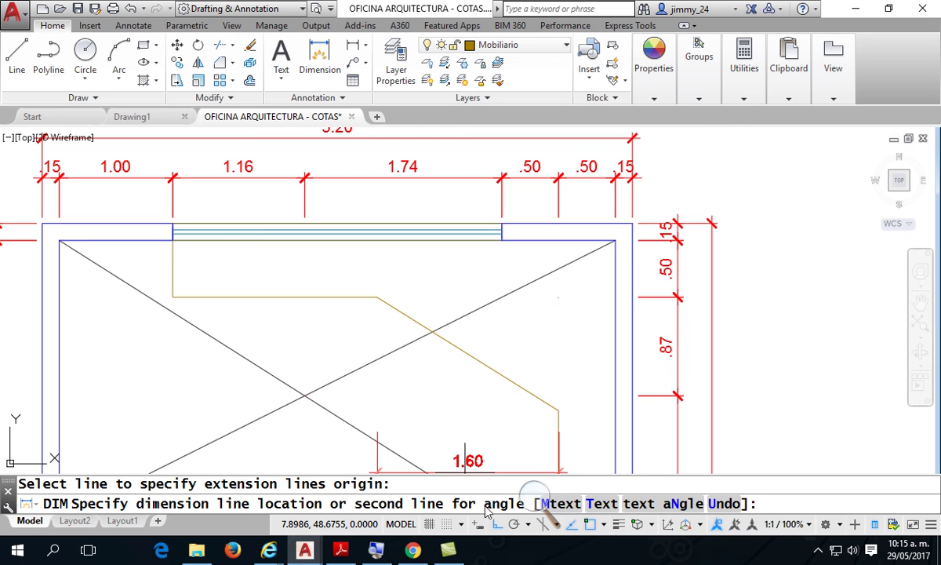
left_click(542, 332)
type("c")
key("Return")
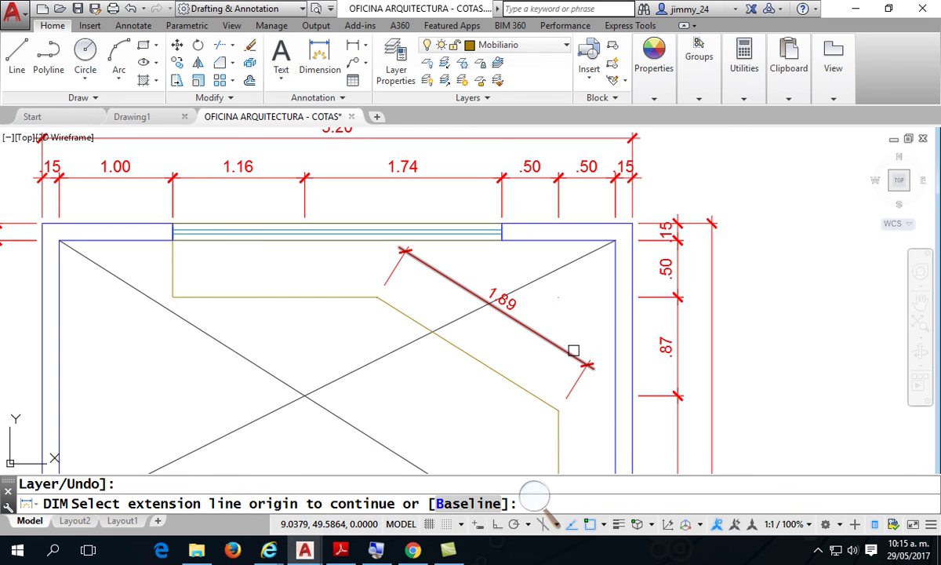
key("Return")
key("Return")
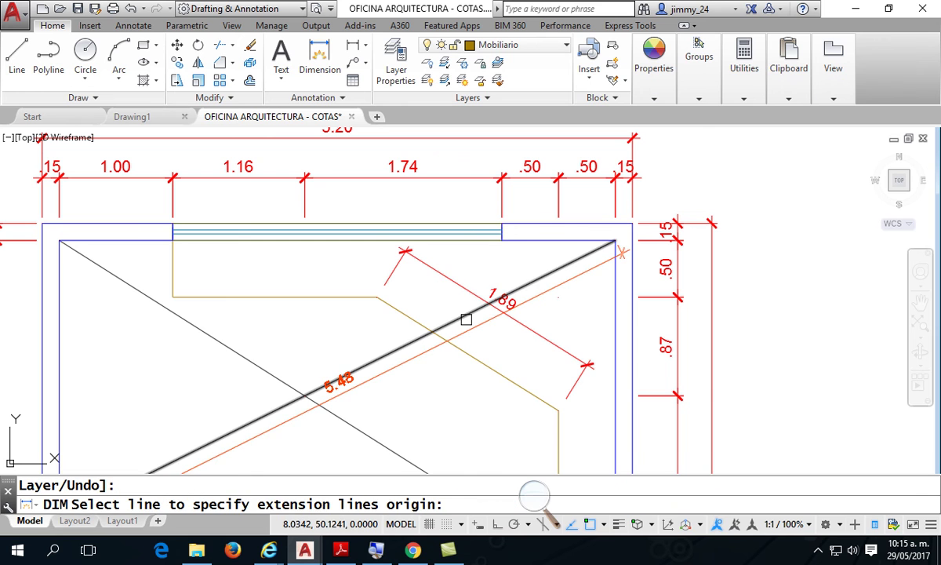
key("Escape")
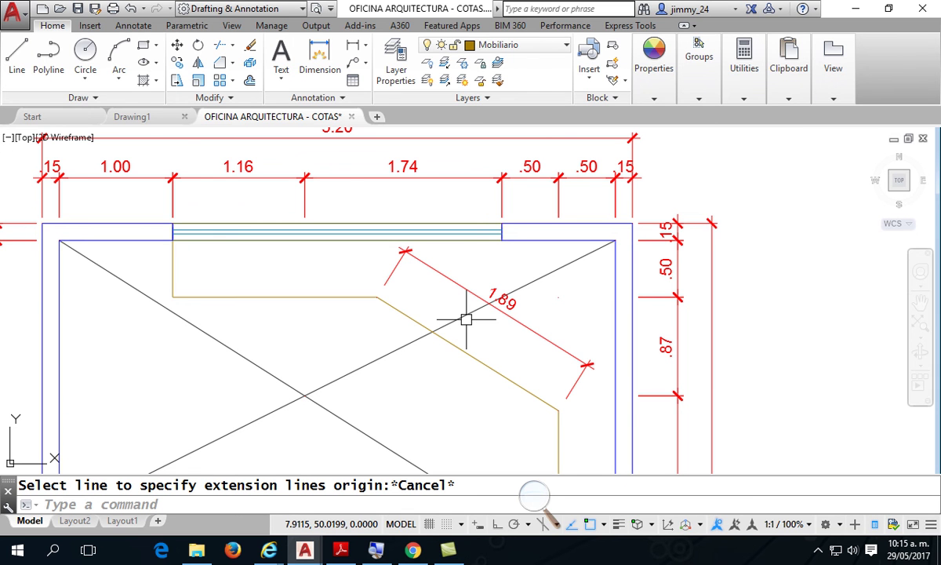
key("Return")
scroll(466, 319, "down", 2)
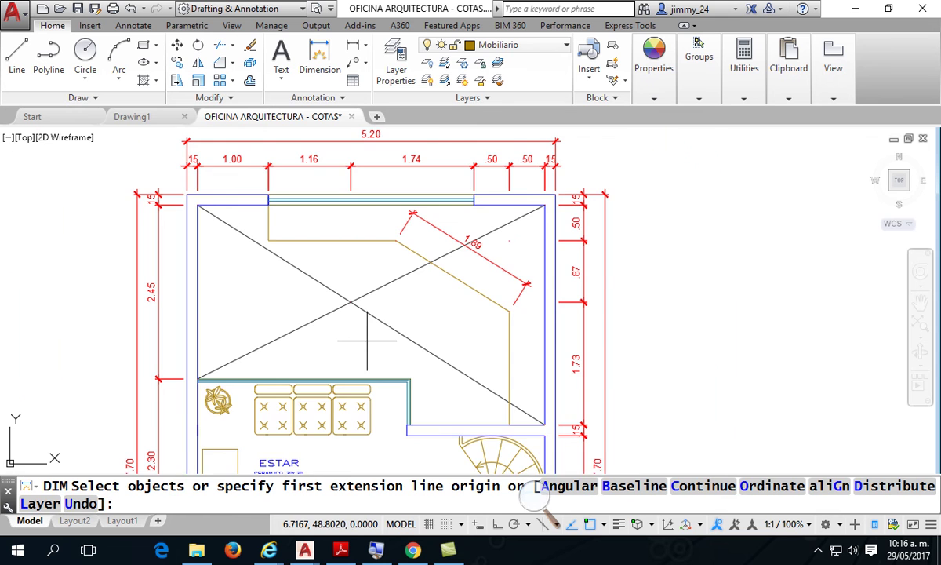
scroll(367, 338, "up", 2)
middle_click_drag(365, 340, 374, 316)
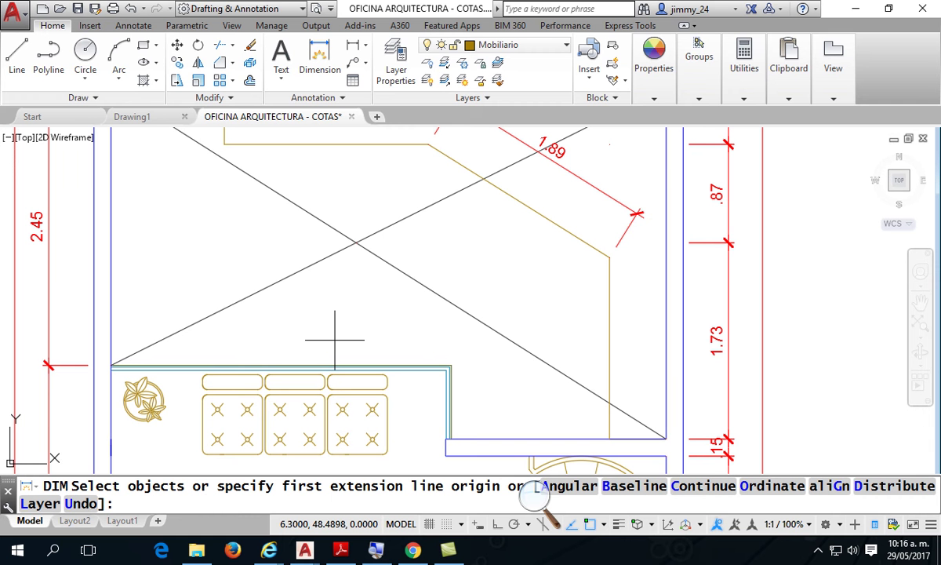
left_click_drag(236, 304, 258, 362)
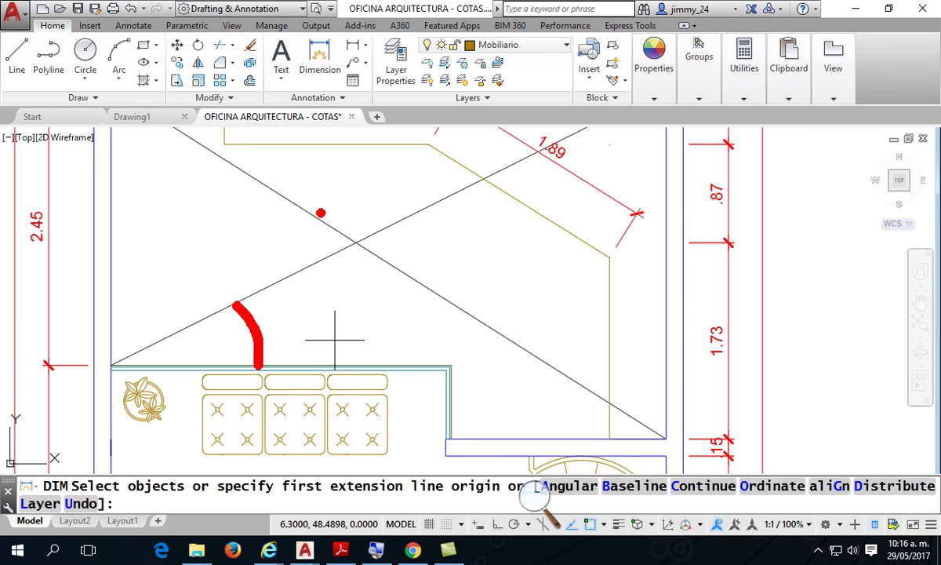
mouse_move(319, 213)
left_mouse_down()
mouse_move(337, 207)
mouse_move(390, 222)
left_mouse_up()
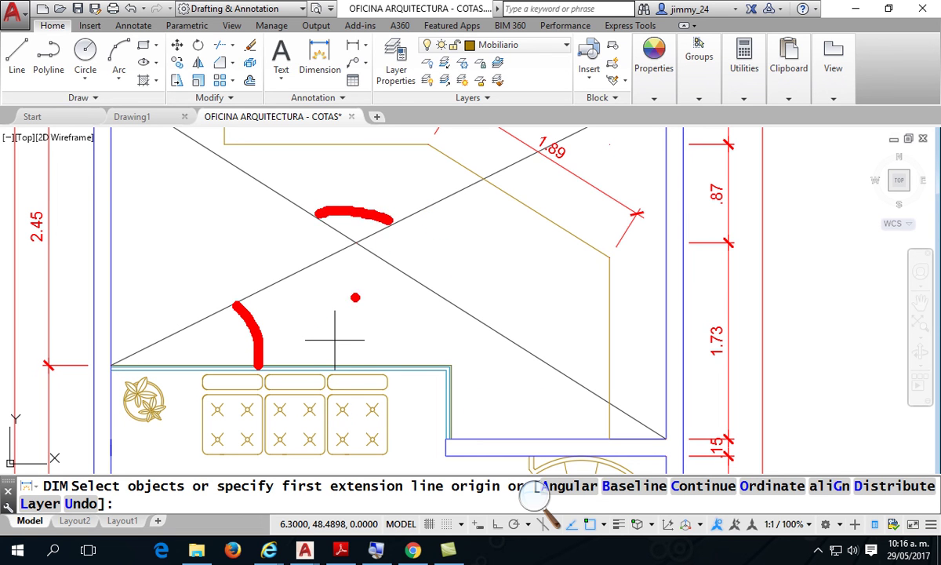
left_click_drag(235, 302, 231, 323)
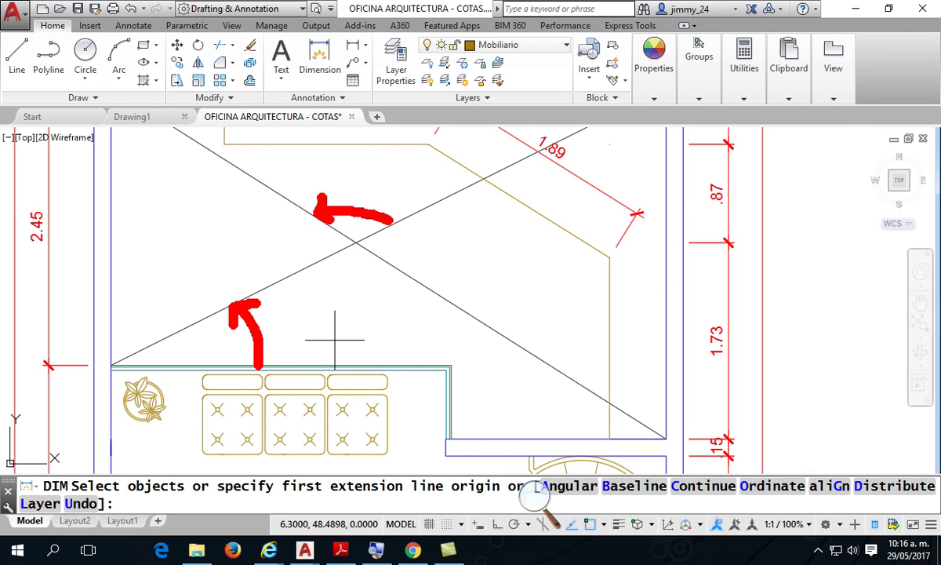
mouse_move(390, 207)
left_mouse_down()
mouse_move(393, 222)
mouse_move(369, 226)
left_mouse_up()
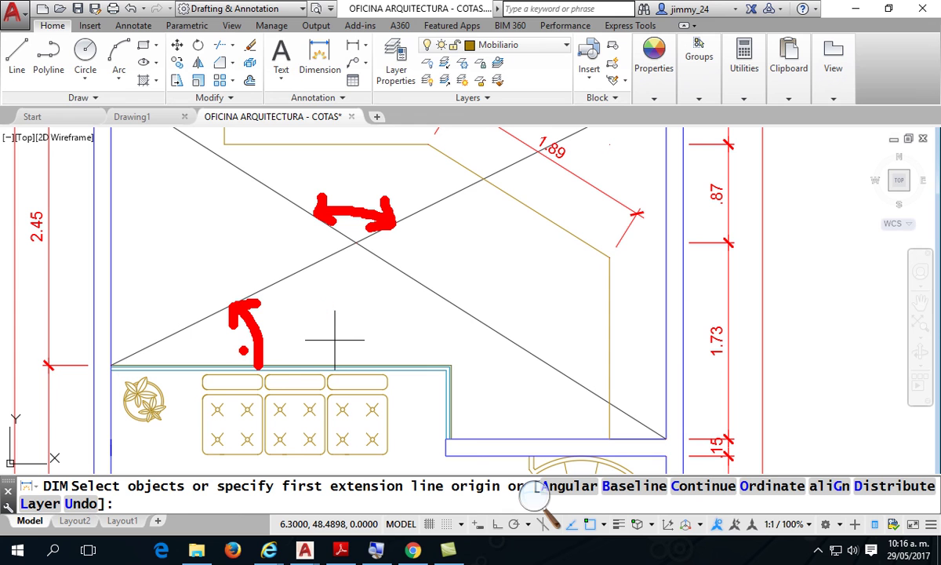
left_click_drag(259, 363, 291, 339)
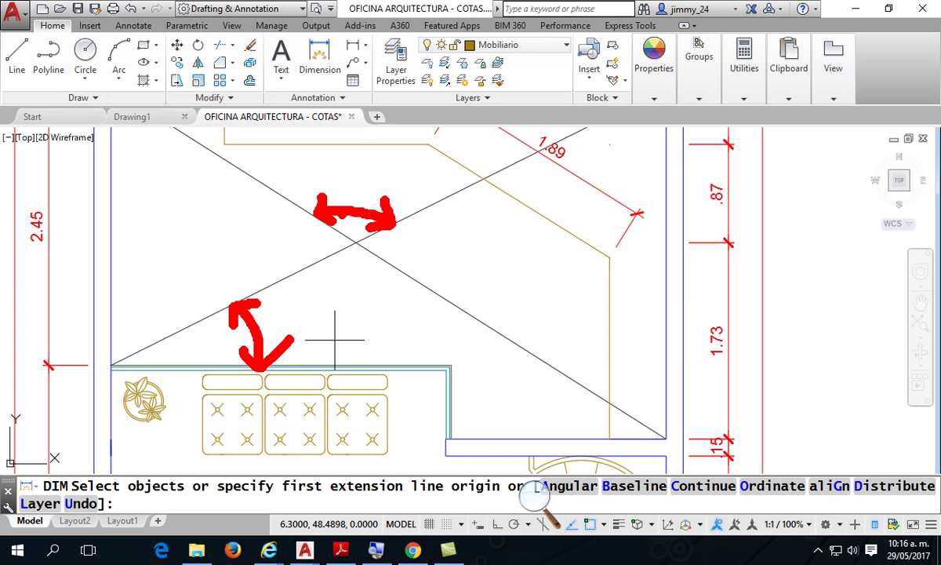
key("Escape")
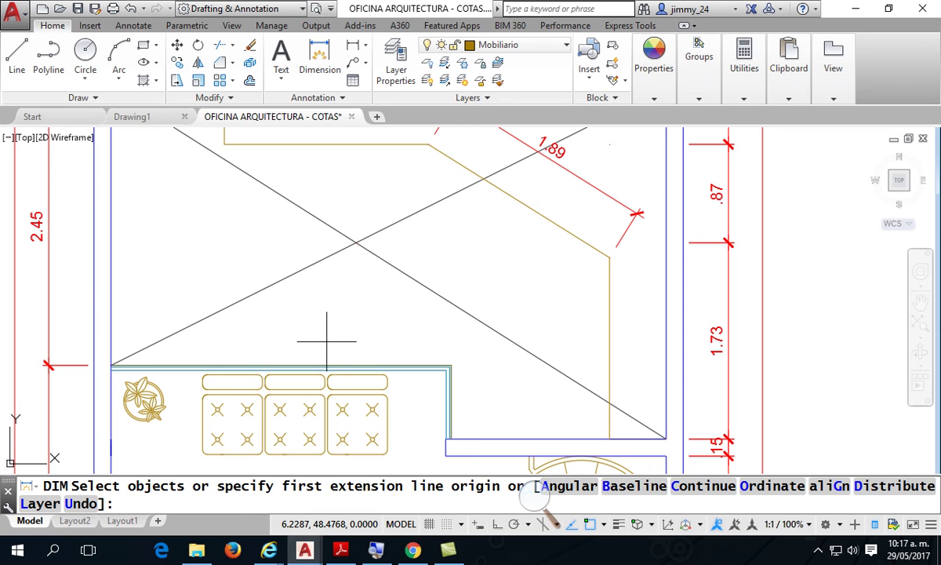
Try to dimension the angle between the void's rising diagonal and the horizontal edge above the sofa.
key("Return")
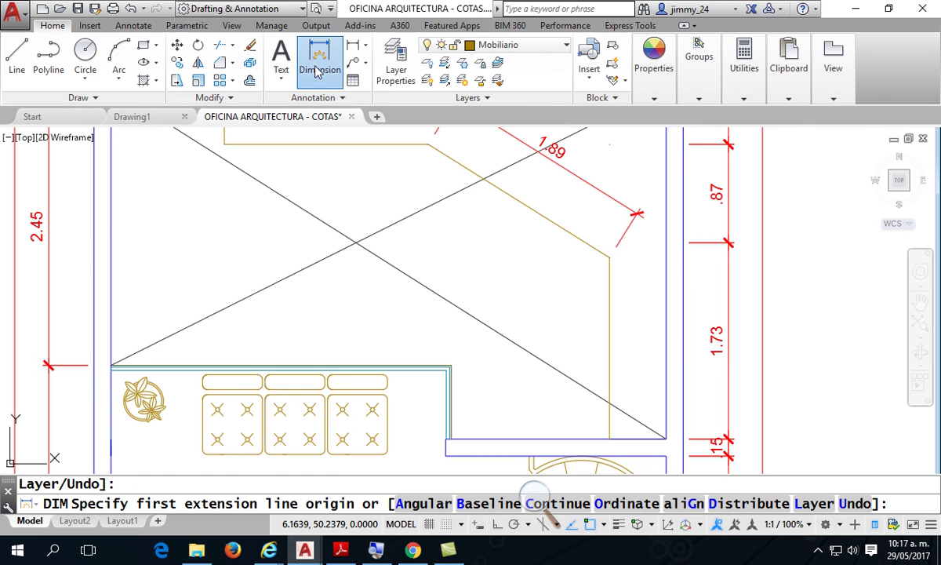
left_click(317, 70)
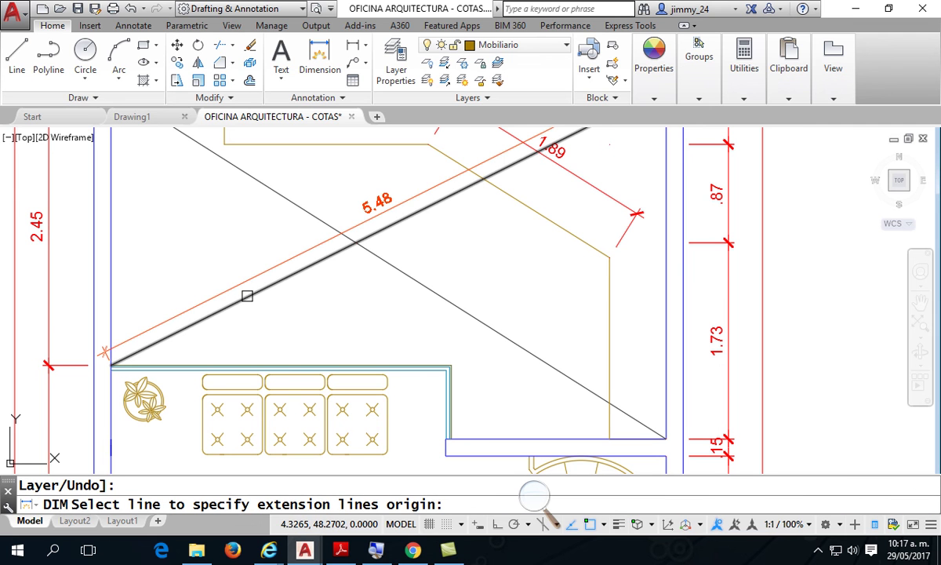
left_click(247, 296)
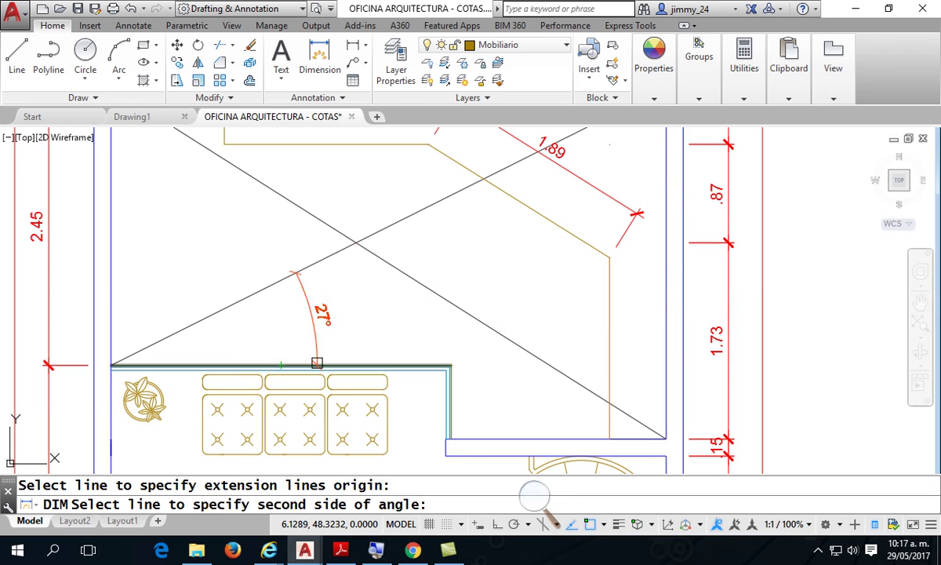
left_click(320, 364)
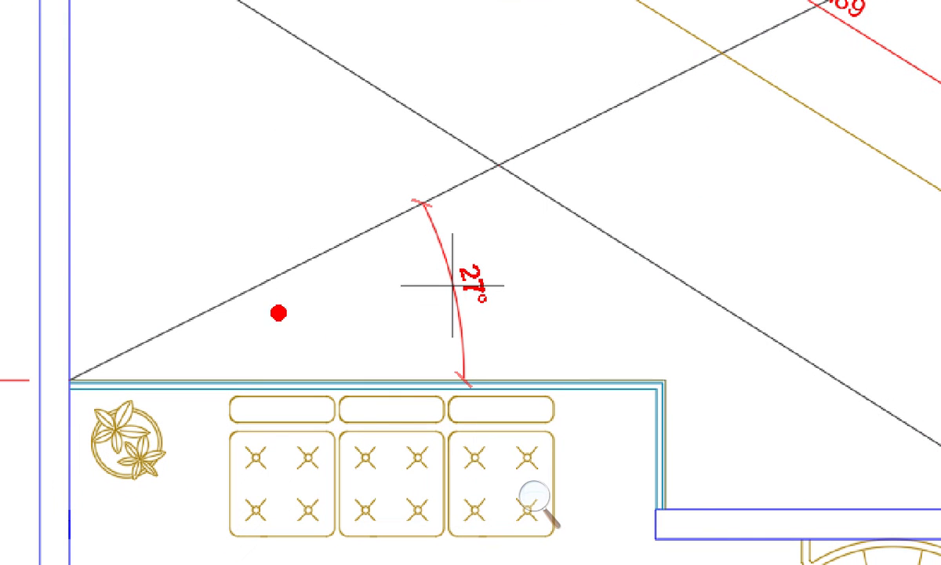
left_click_drag(314, 281, 296, 319)
mouse_move(389, 299)
left_mouse_down()
mouse_move(514, 334)
mouse_move(535, 249)
mouse_move(482, 241)
left_mouse_up()
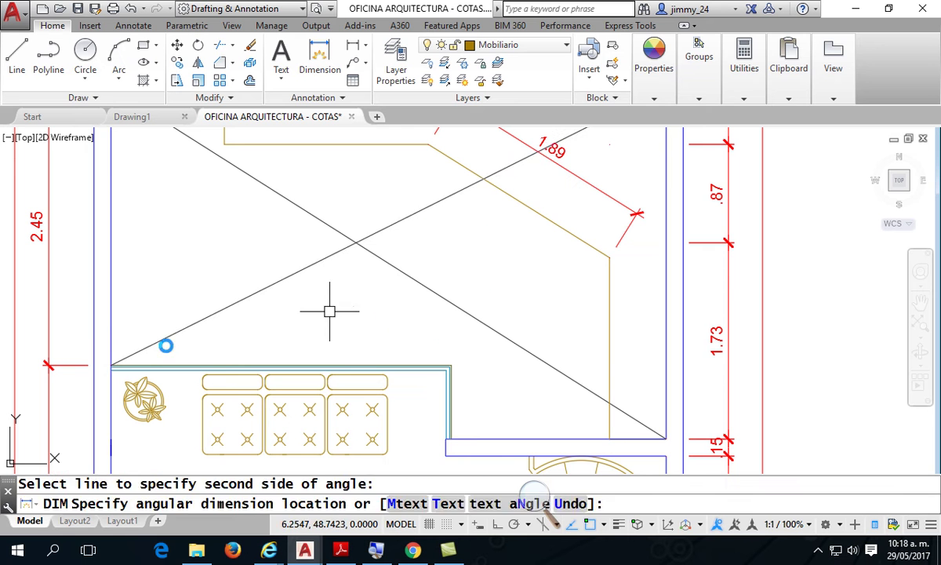
key("Escape")
Create a new dimension style named COTA 50 - ANGULAR, starting with COTA 50 and used for all dimensions, and continue to its settings.
scroll(313, 247, "down", 2)
mouse_move(345, 254)
middle_mouse_down()
mouse_move(362, 260)
mouse_move(362, 227)
mouse_move(384, 252)
middle_mouse_up()
type("d")
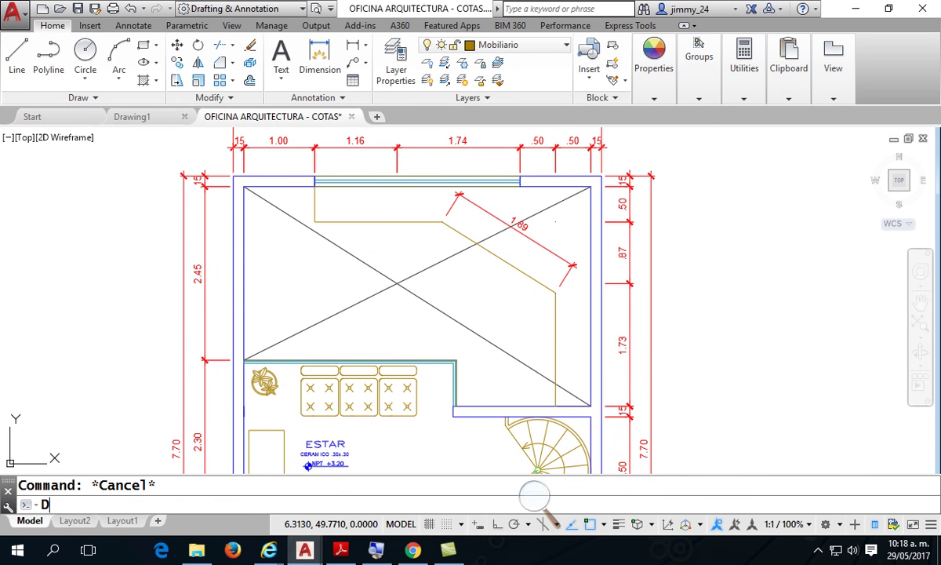
key("Return")
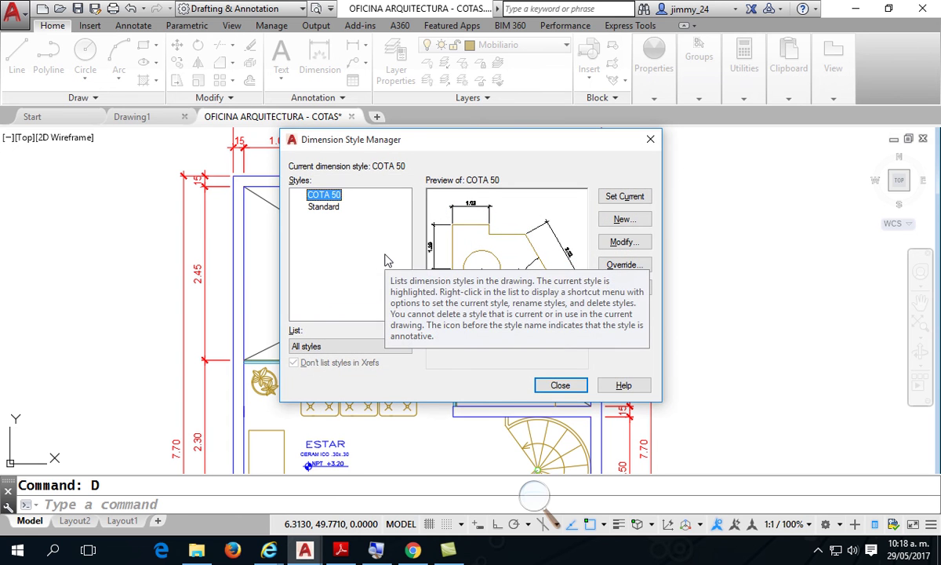
left_click(624, 219)
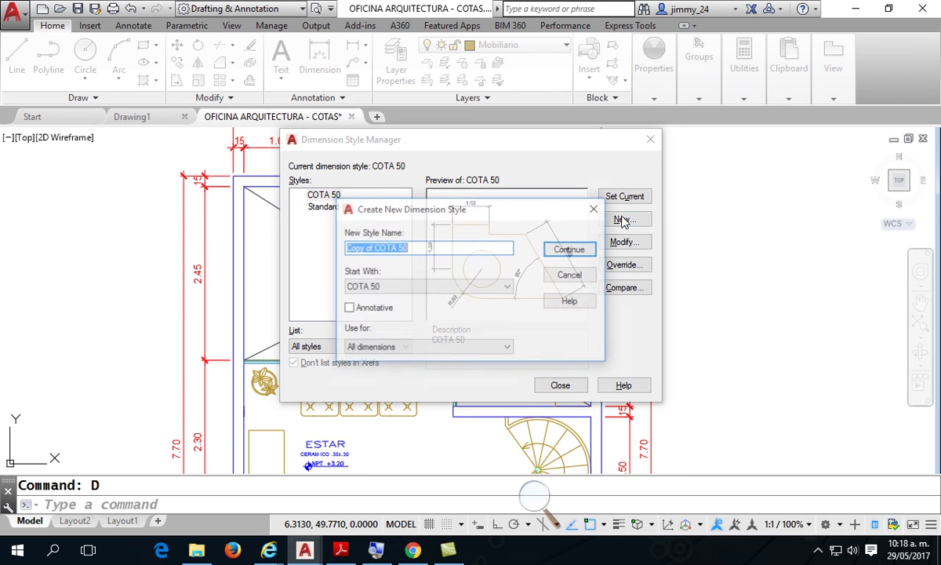
key("End")
key("BackSpace")
key("BackSpace")
key("Delete")
key("Delete")
key("Delete")
key("Delete")
key("Delete")
key("Delete")
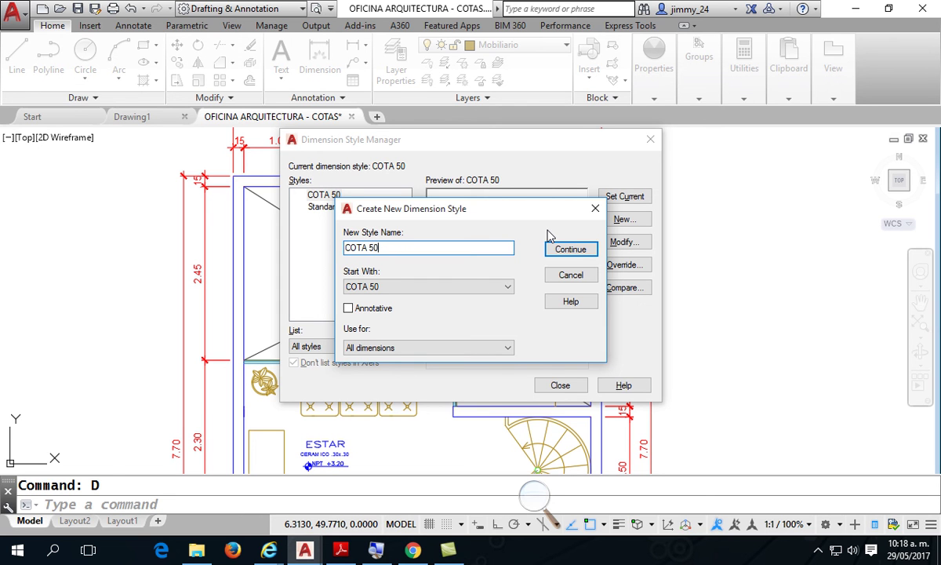
type("- ANGULAR")
left_click(522, 490)
left_click(547, 506)
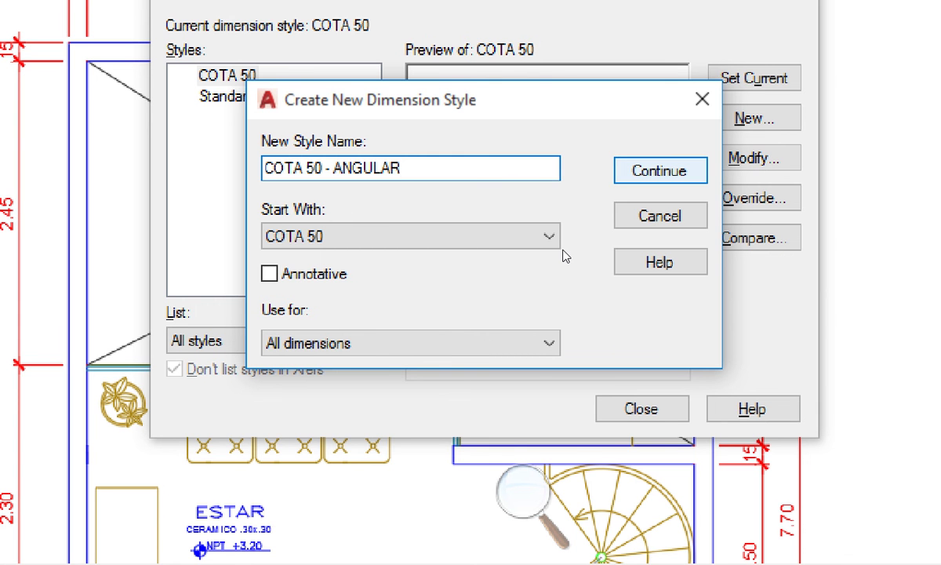
key("Return")
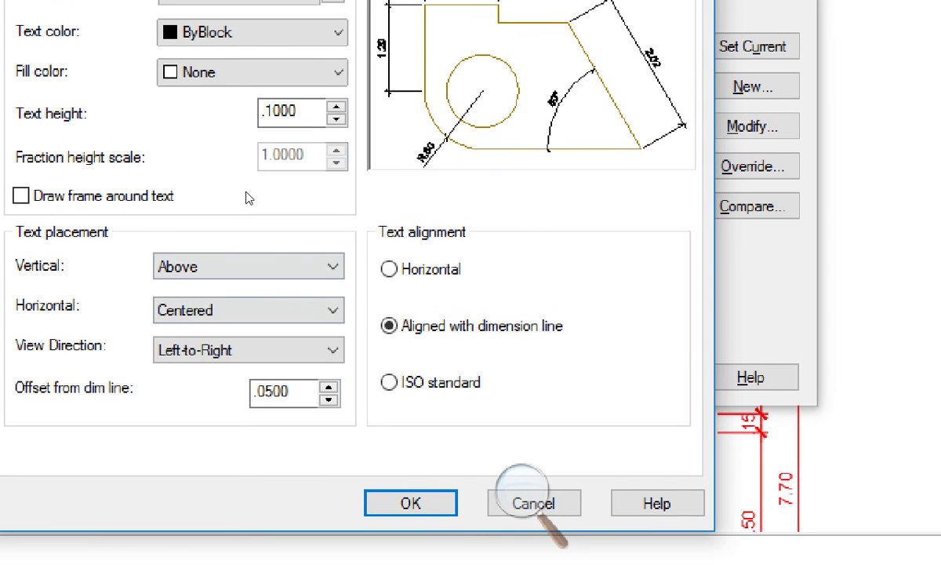
Set the units format for angular dimensions in the new style's primary units to Degrees Minutes Seconds.
key("super+minus")
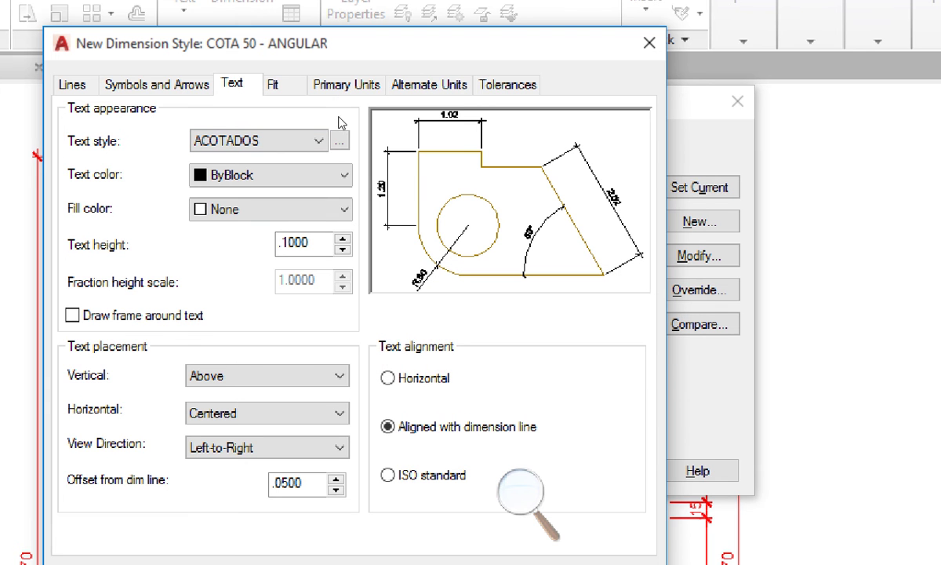
left_click(347, 85)
left_click(541, 490)
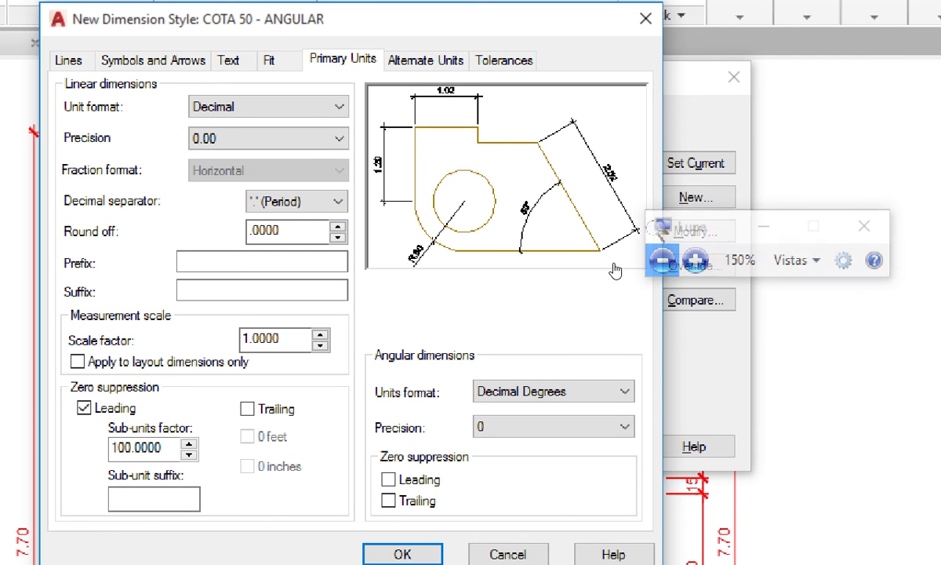
key("super+plus")
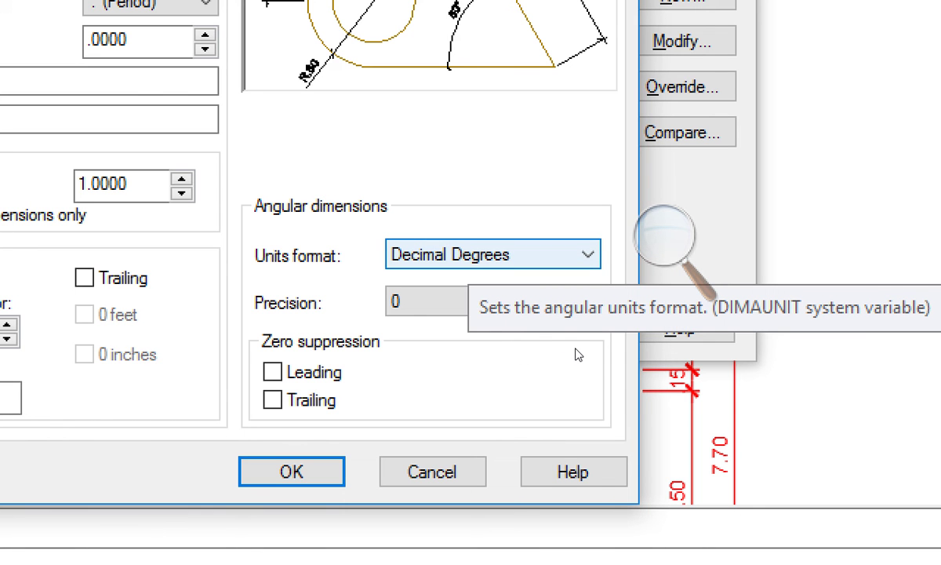
left_click(487, 254)
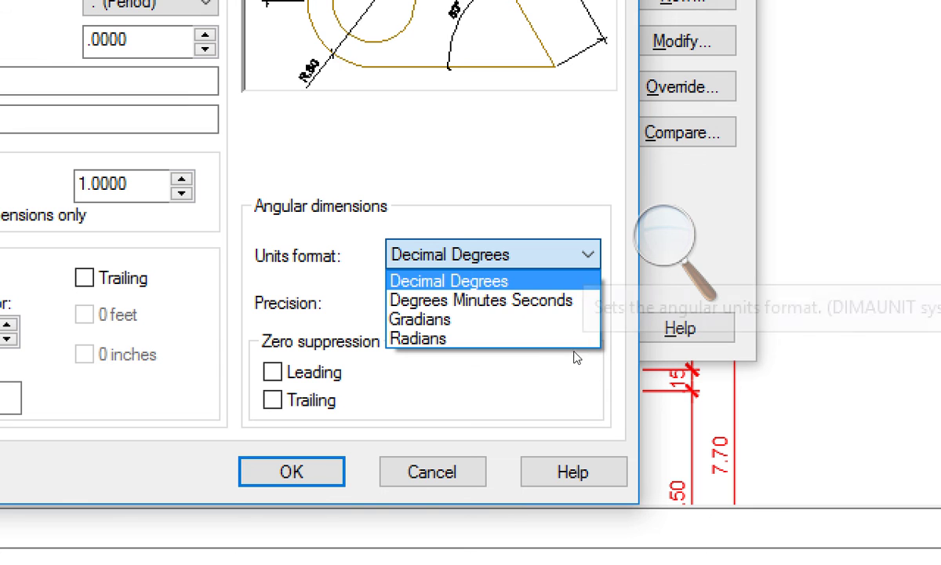
key("Down")
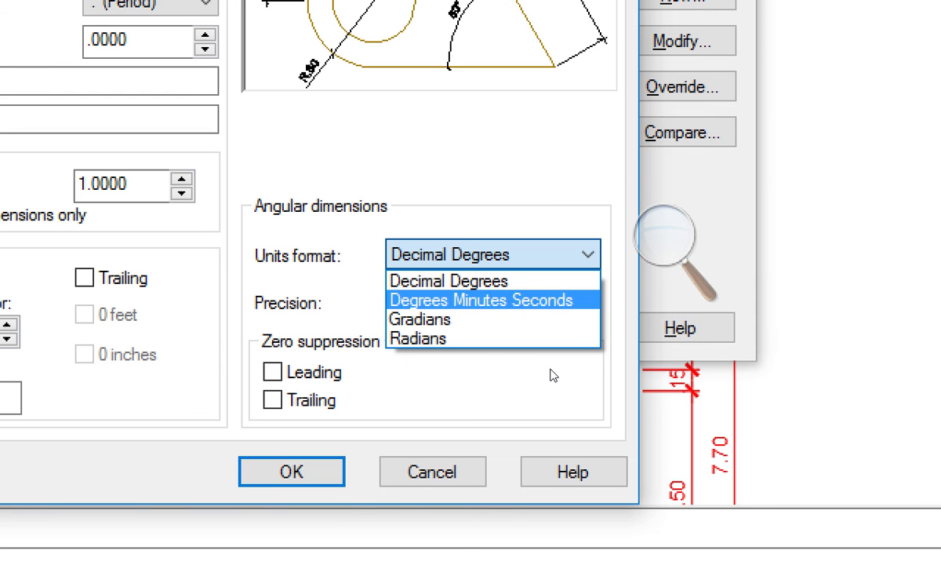
key("Return")
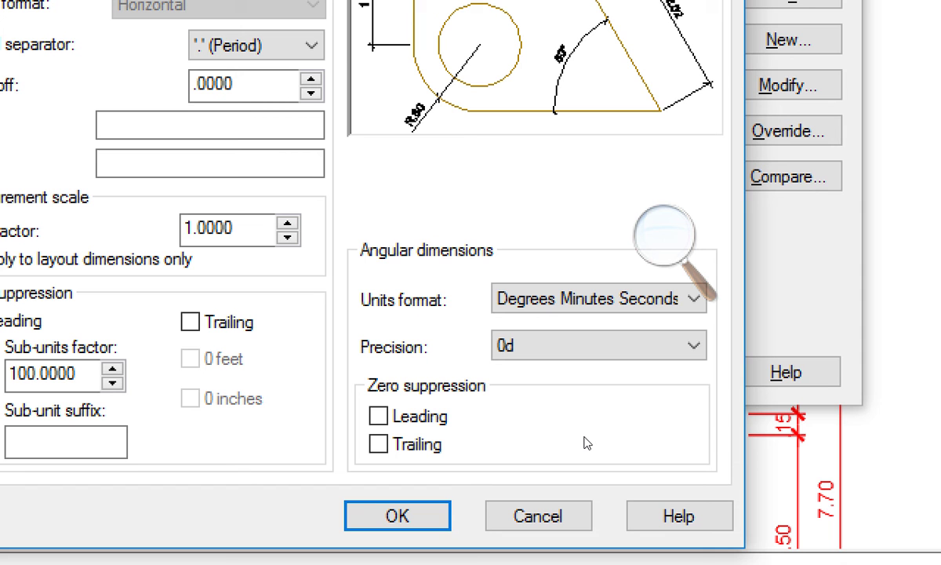
Set the precision of the new style's angular dimensions to 0d00'00".
left_click(549, 349)
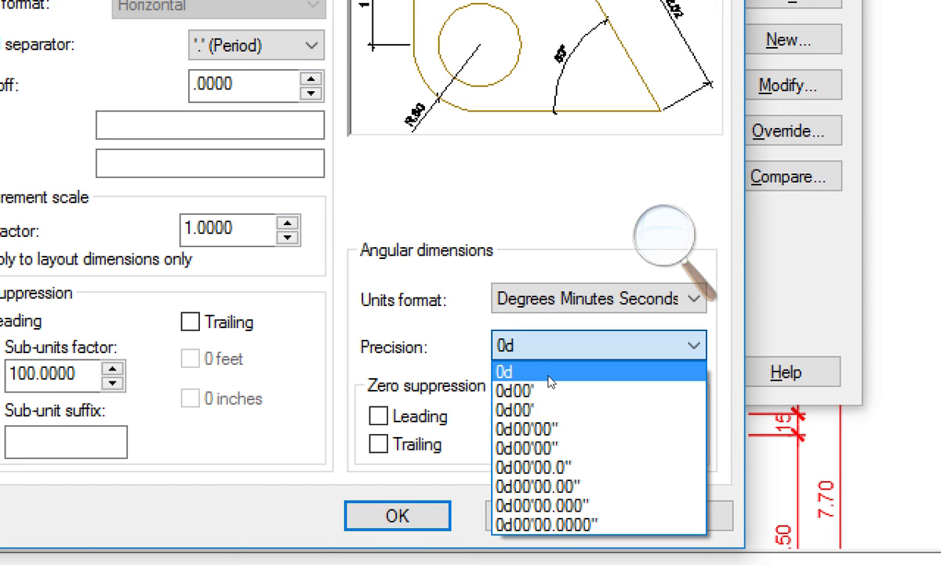
left_click(542, 429)
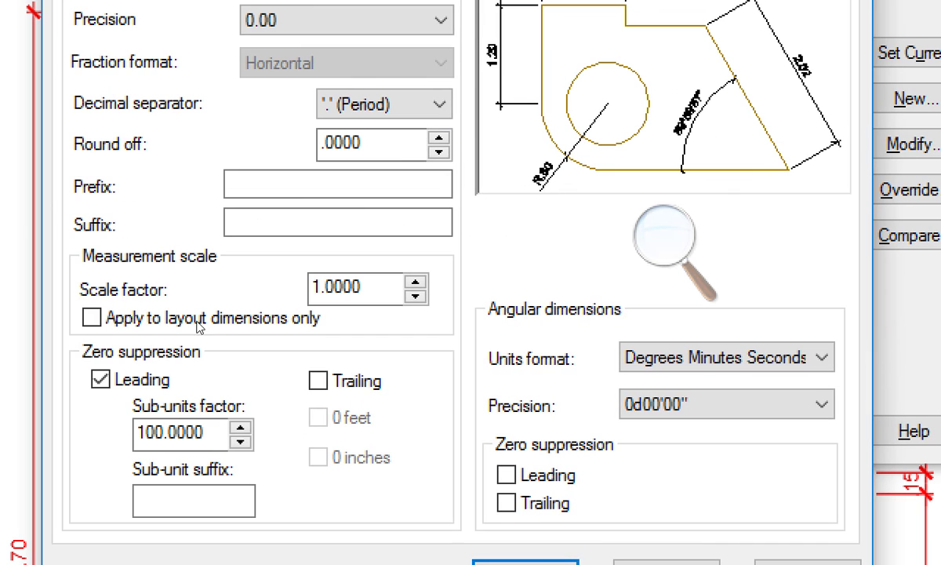
key("alt+Down")
key("Up")
key("Down")
key("Tab")
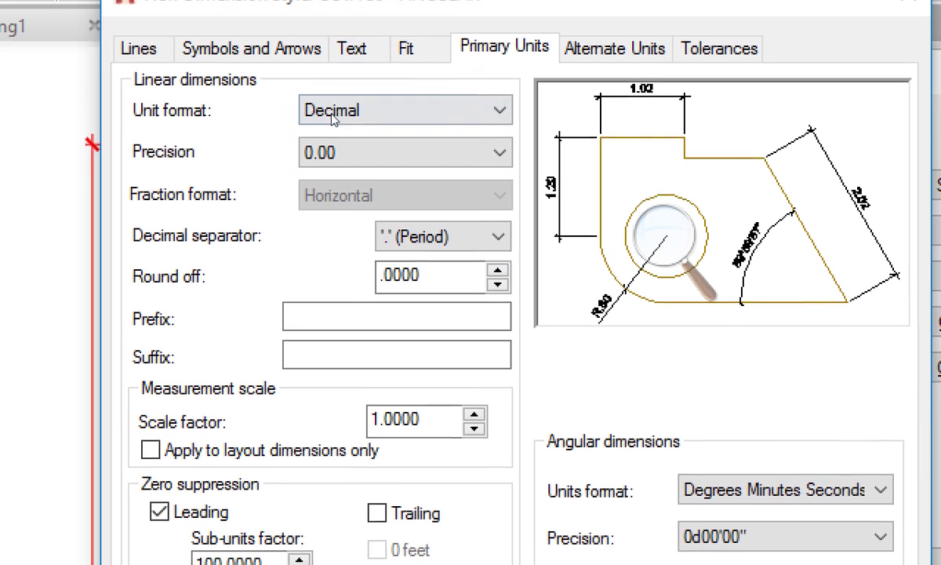
Set the style's vertical text placement to Outside and text alignment to Horizontal, then save the style and close the style manager.
left_click(351, 49)
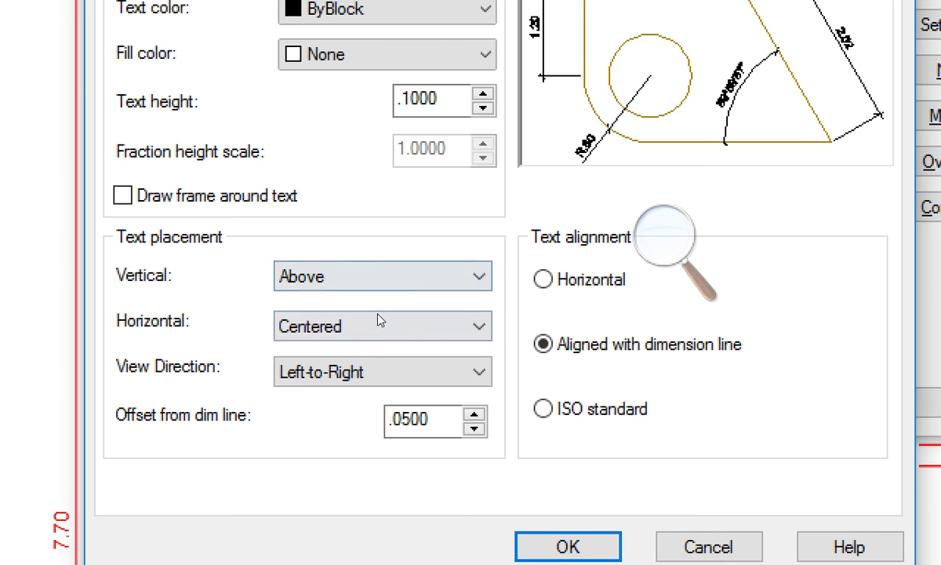
left_click(385, 276)
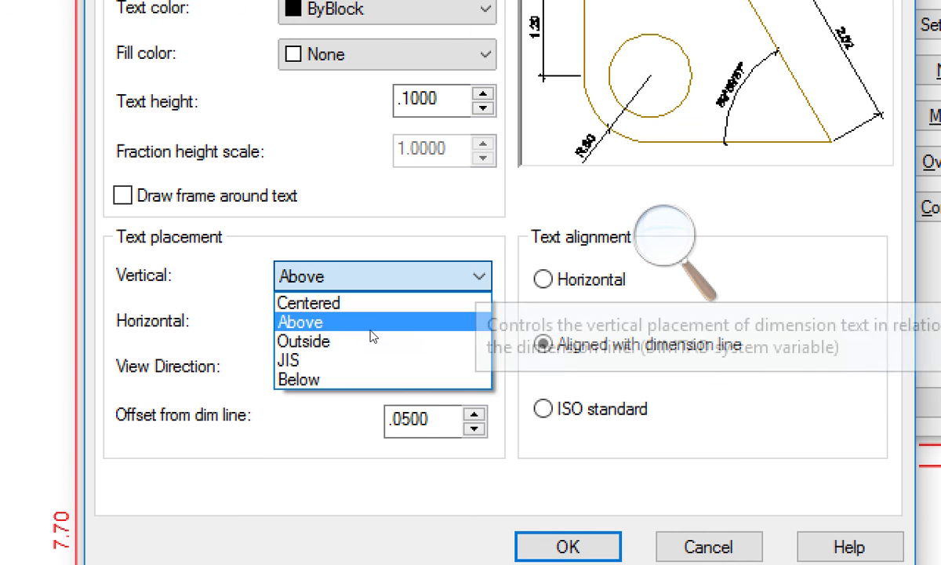
left_click(338, 345)
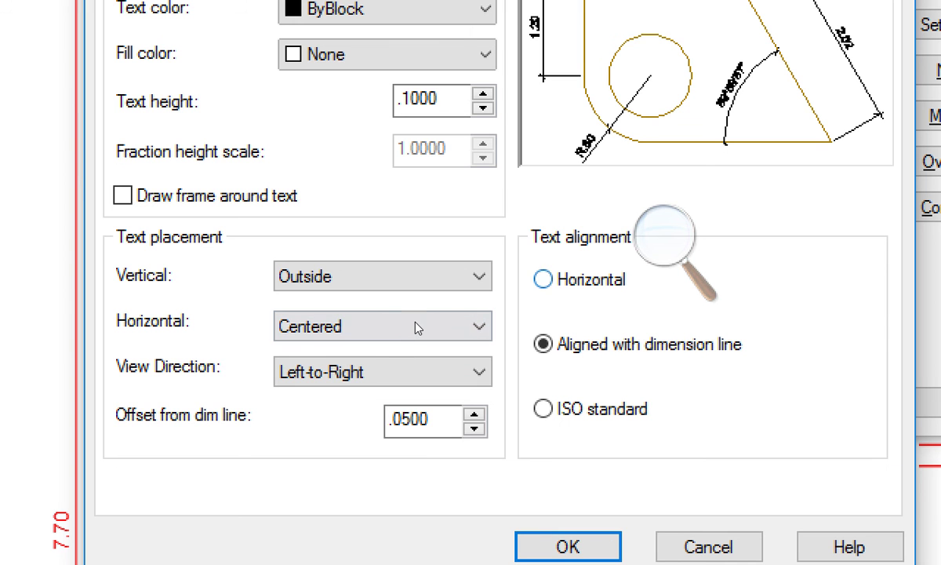
key("alt+z")
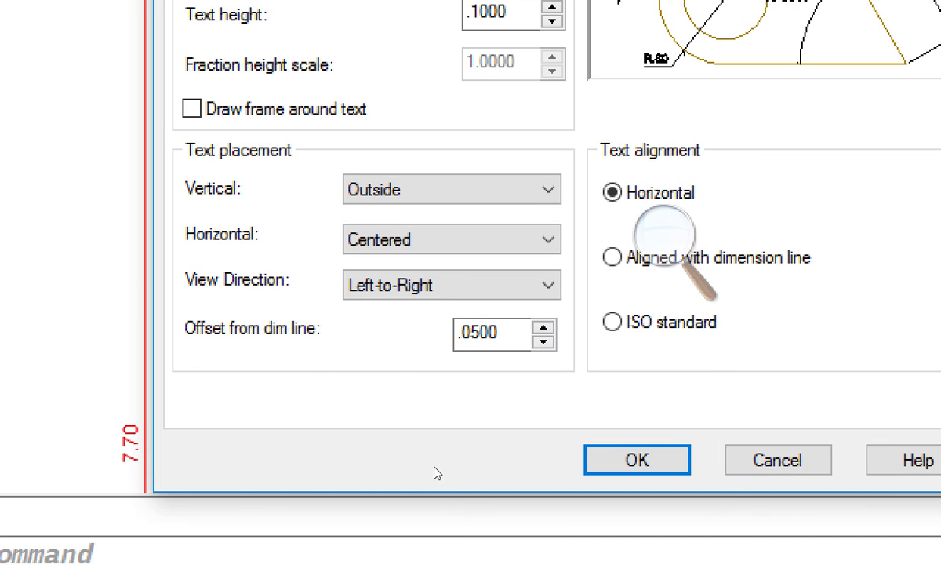
key("Return")
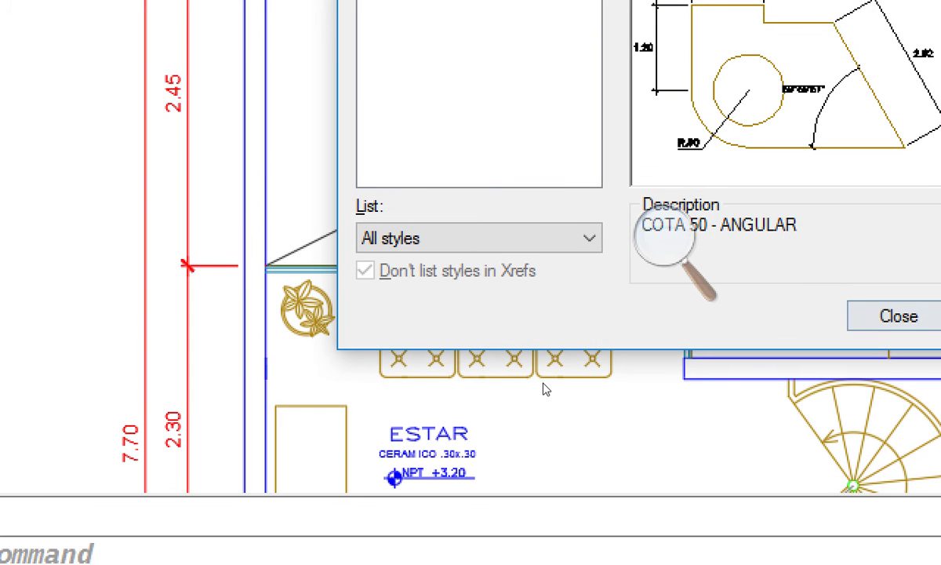
left_click(854, 314)
Reduce the screen magnifier to 100% and move its window clear of the void in the floor plan.
mouse_move(381, 141)
middle_mouse_down()
mouse_move(200, 187)
mouse_move(295, 200)
middle_mouse_up()
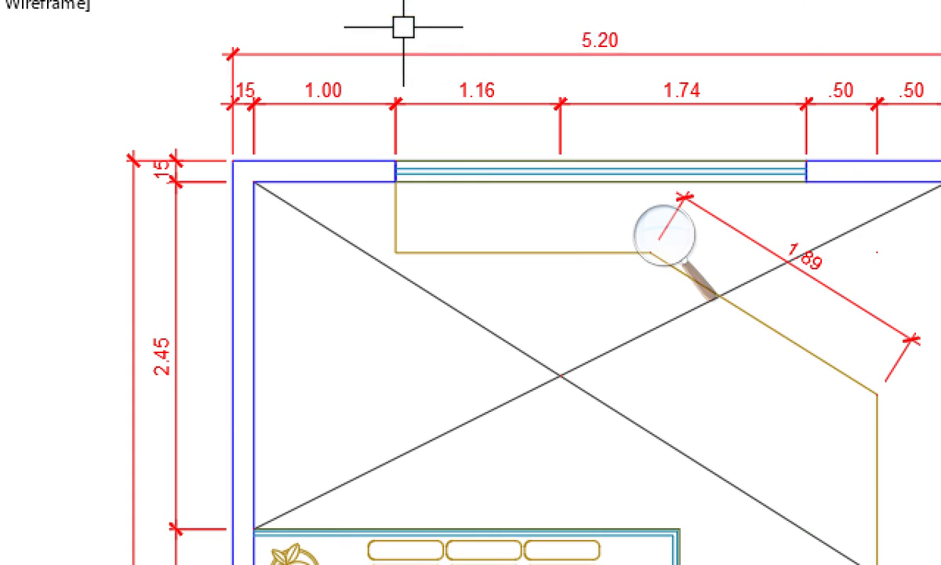
left_click(664, 234)
key("super+minus")
key("super+minus")
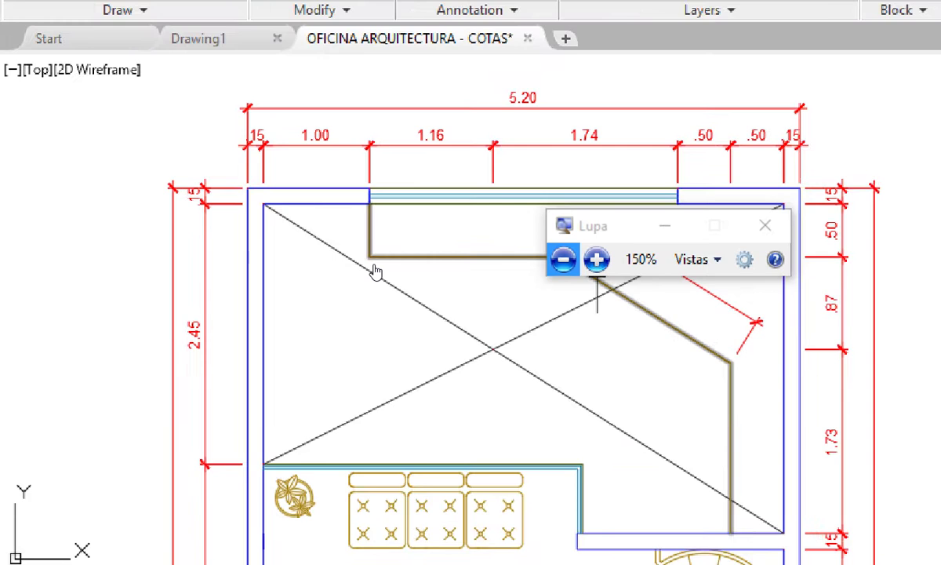
scroll(306, 314, "up", 2)
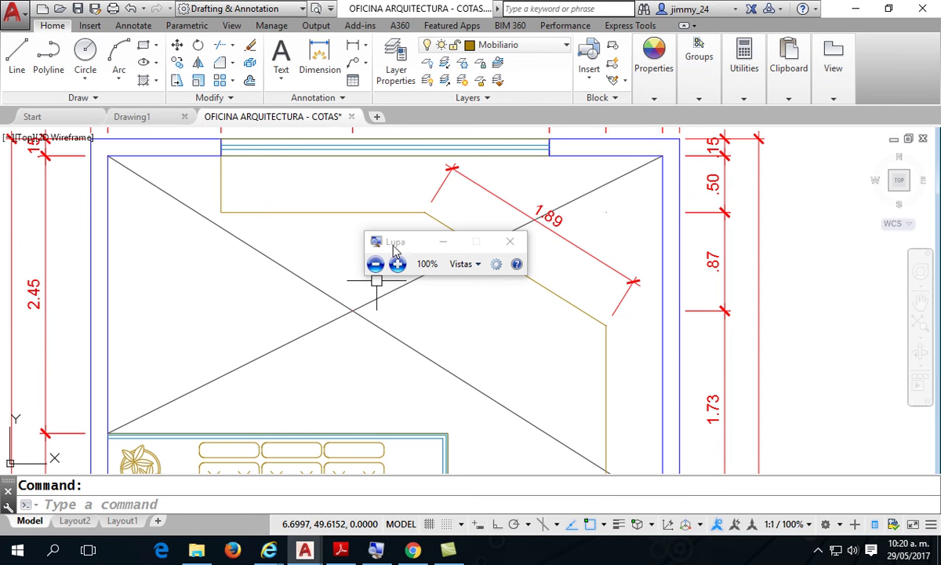
mouse_move(403, 245)
left_mouse_down()
mouse_move(761, 410)
mouse_move(767, 442)
left_mouse_up()
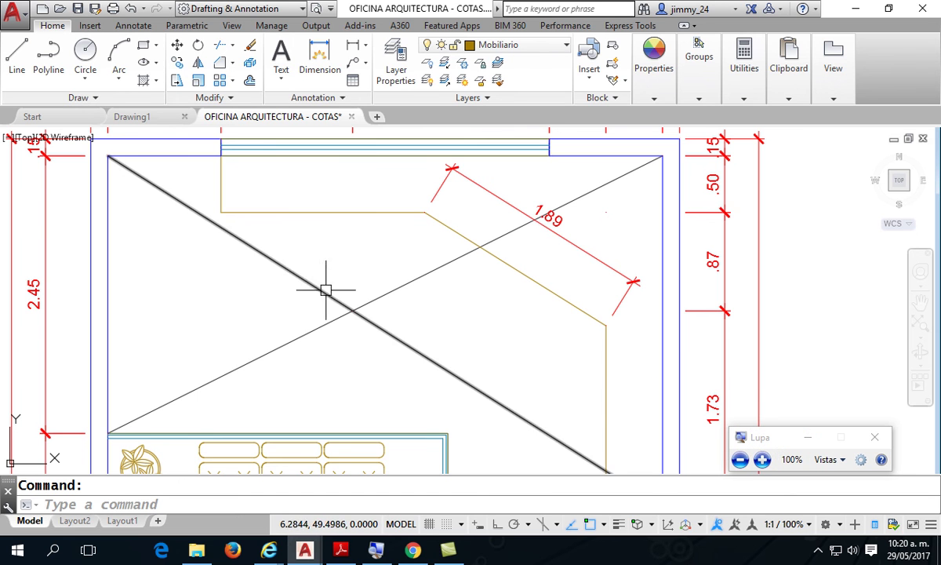
Dimension the angle between the void's rising diagonal and the horizontal edge above the sofa, placing the arc between the two lines.
left_click(314, 63)
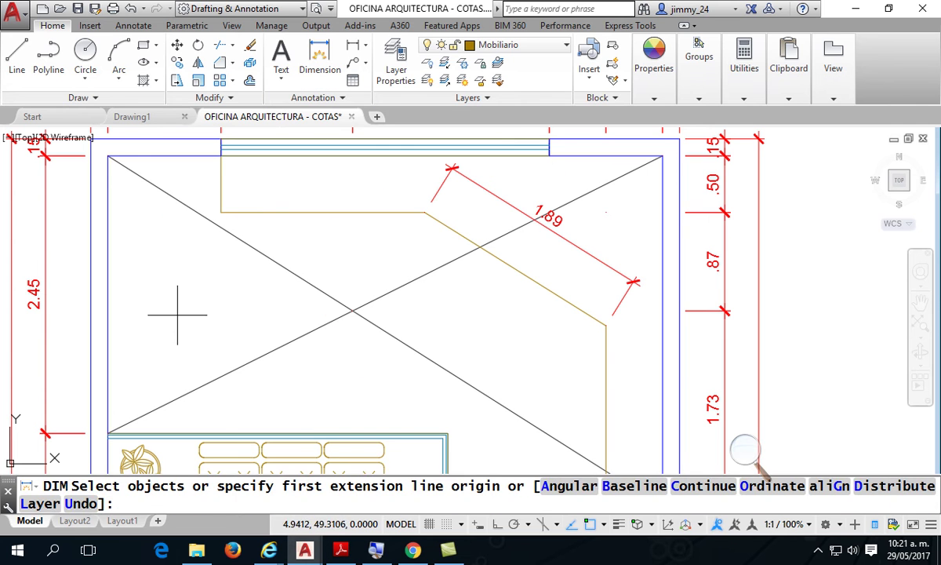
key("Return")
left_click(226, 372)
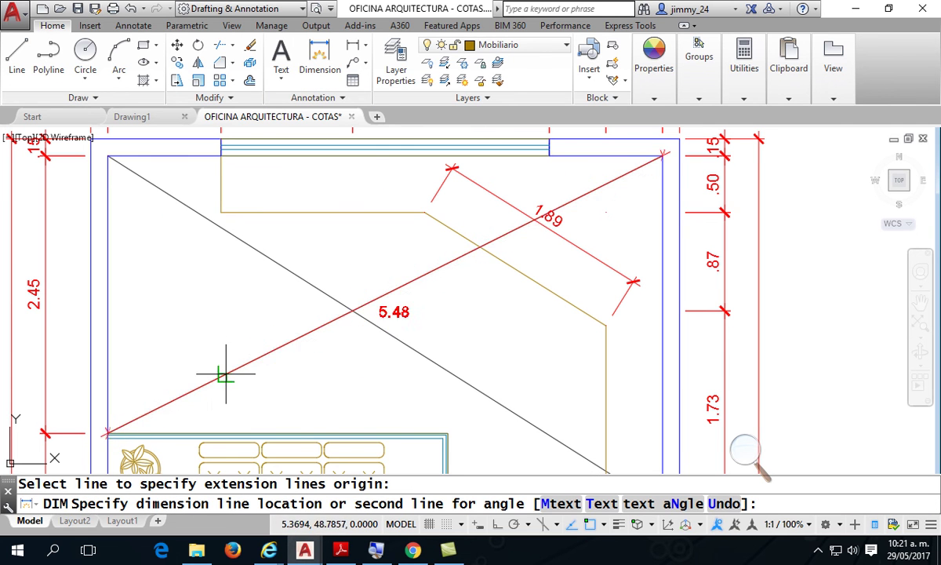
left_click(206, 430)
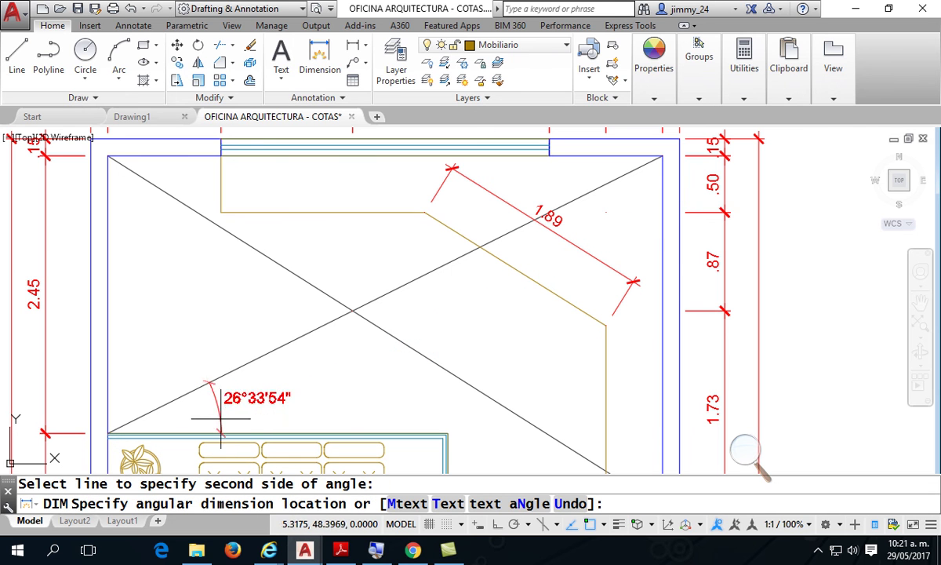
left_click(271, 392)
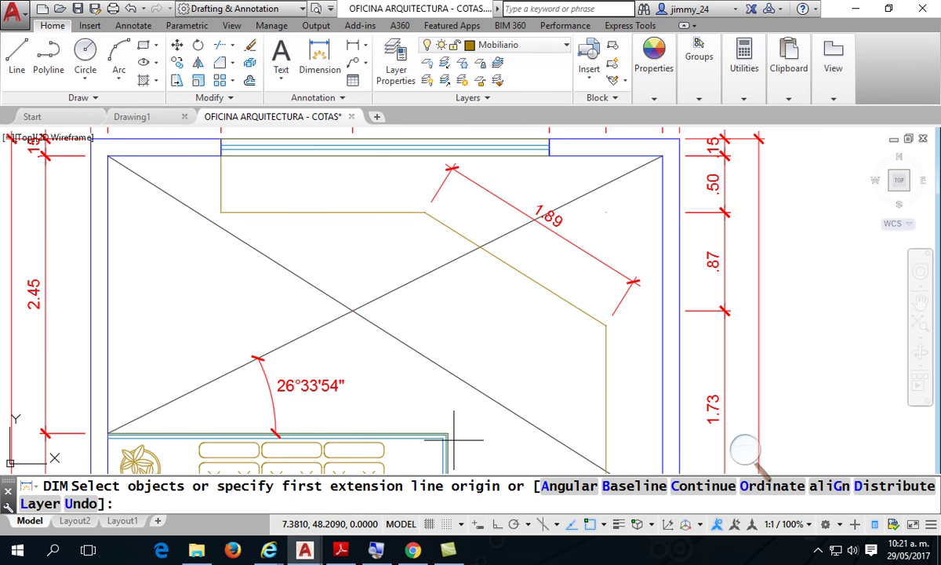
key("Escape")
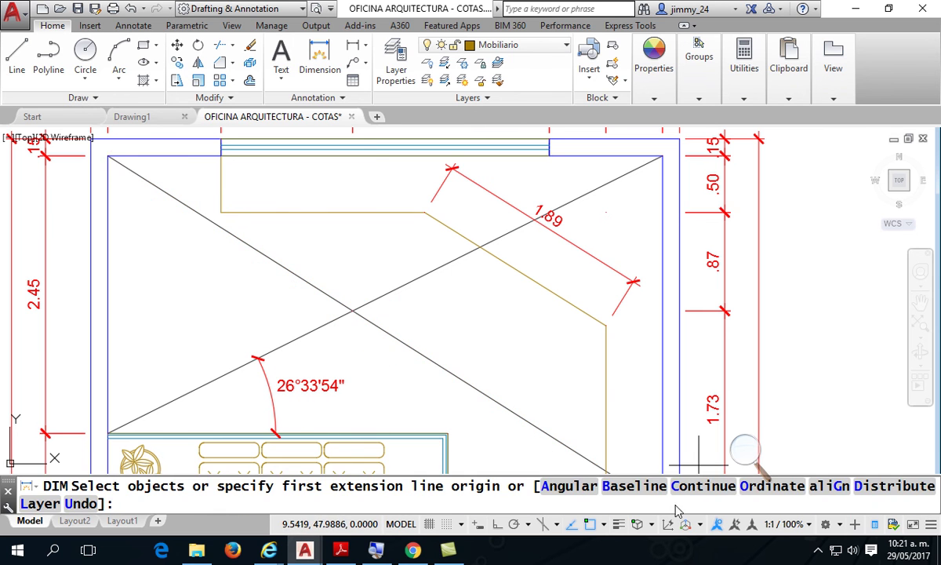
key("Escape")
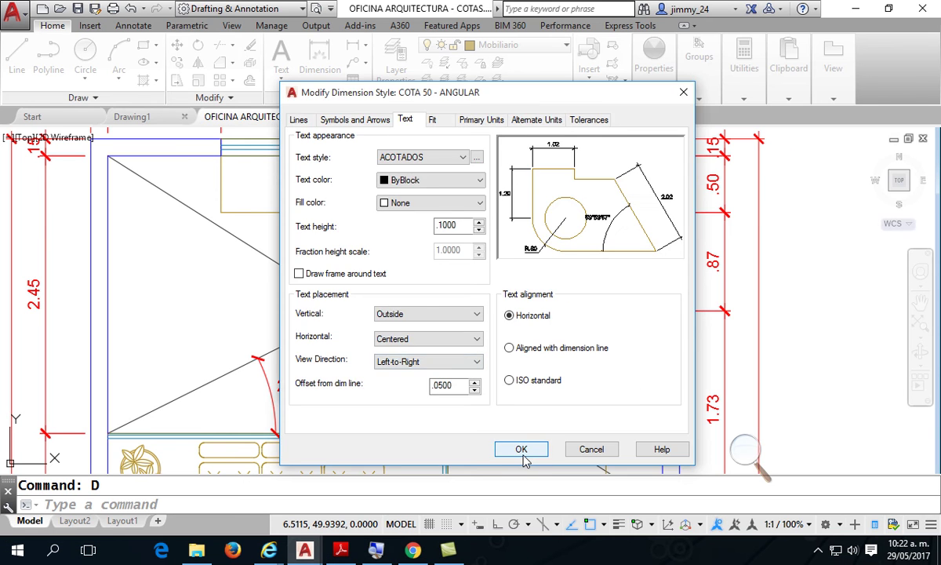
Review the text settings of the COTA 50 - ANGULAR style, then close the style settings and the style manager.
left_click(523, 455)
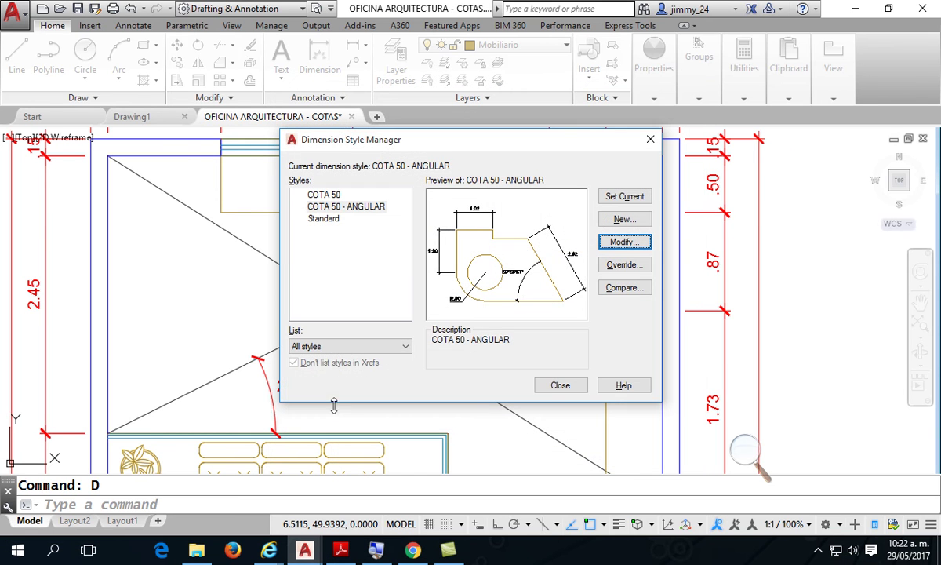
left_click(560, 386)
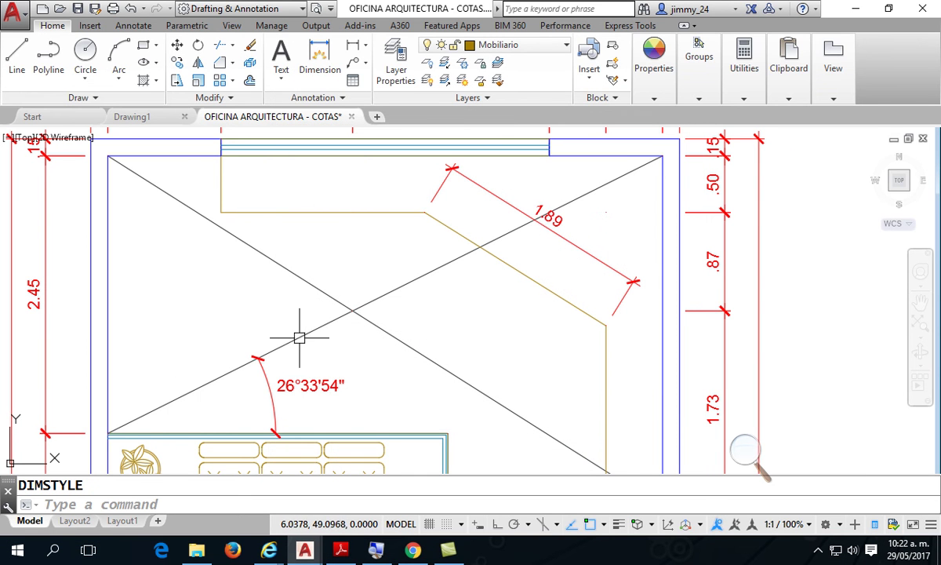
Dimension the obtuse angle between the void's two diagonals, placing the arc above their crossing point.
scroll(301, 350, "up", 2)
scroll(301, 350, "down", 2)
middle_click_drag(301, 349, 307, 325)
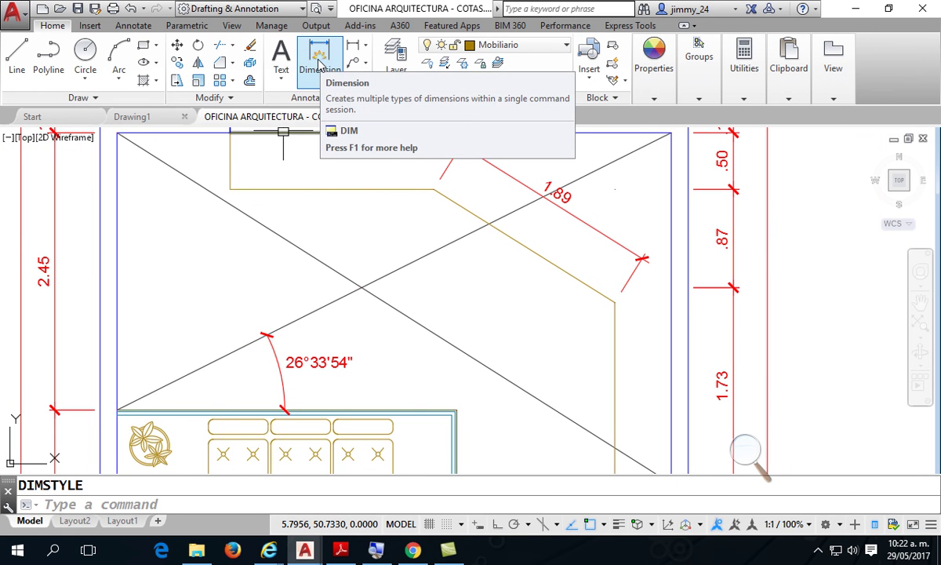
left_click(319, 65)
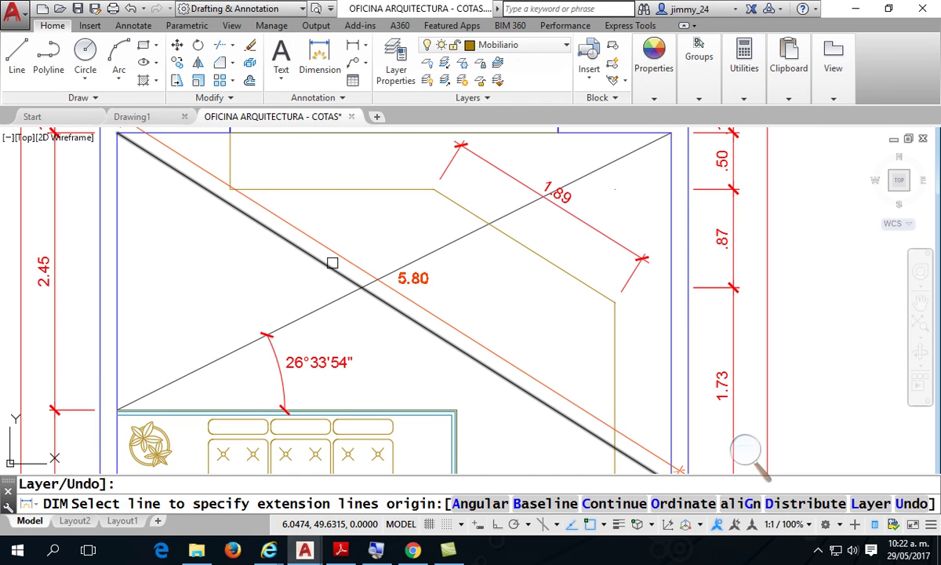
left_click(333, 267)
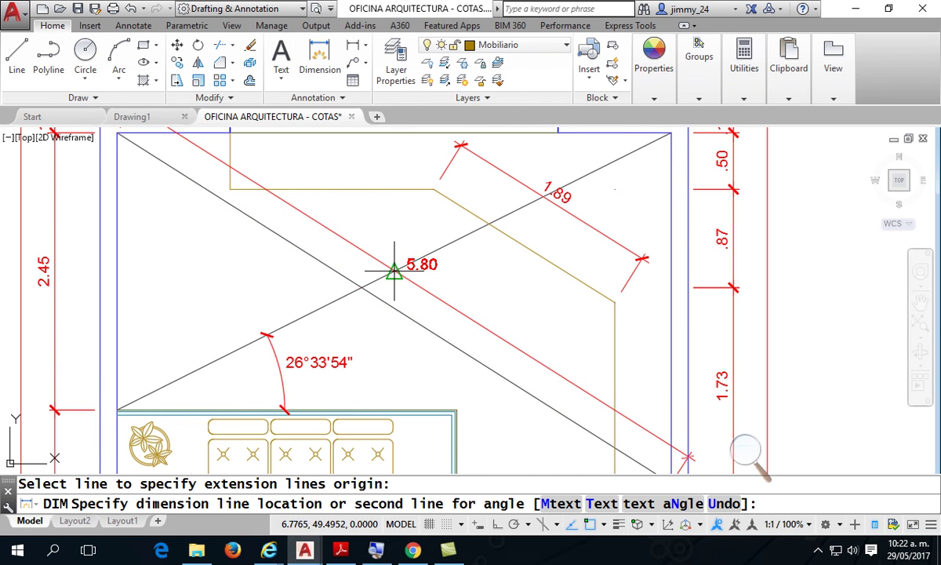
left_click(394, 269)
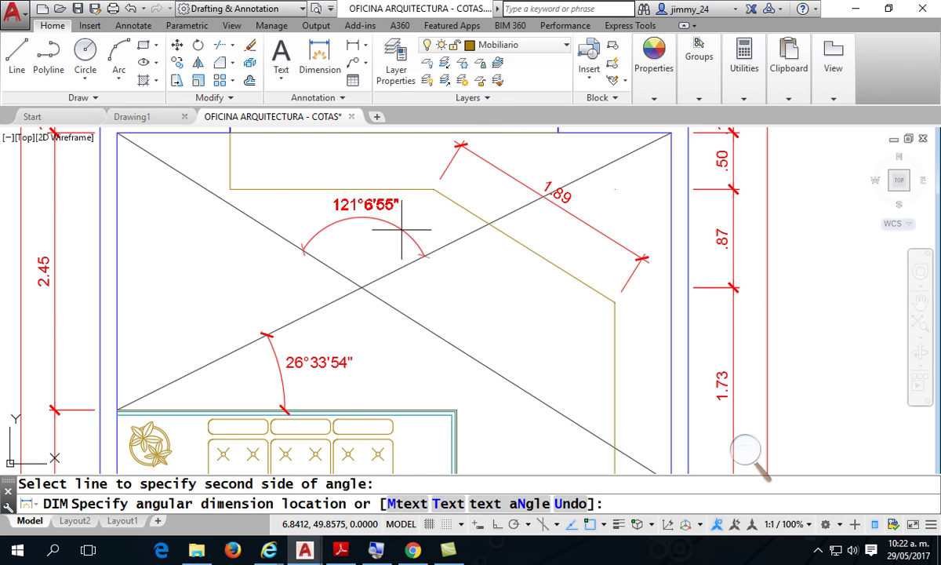
left_click(401, 230)
key("Escape")
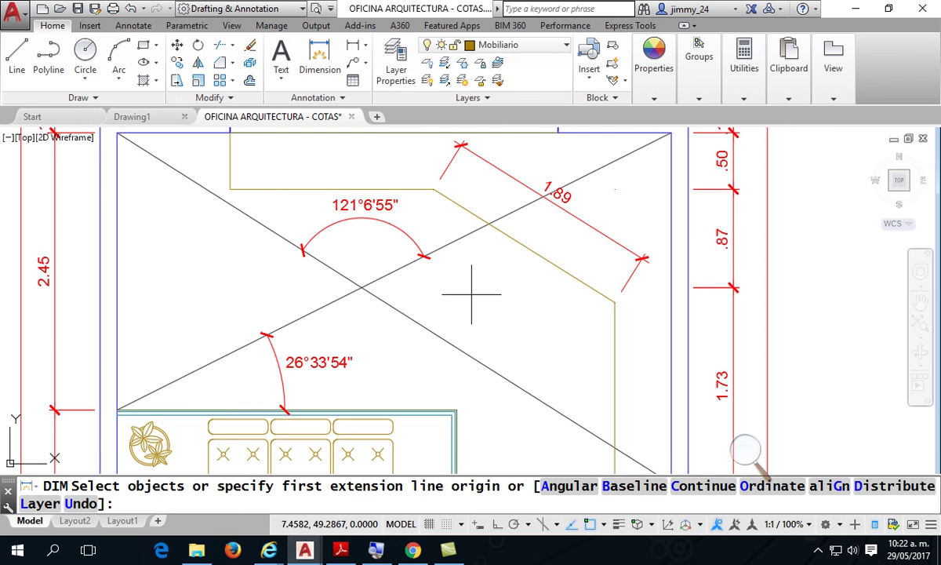
Dimension the angle between the void's left wall and the falling diagonal, placing the arc inside the upper-left corner of the void.
left_click(119, 210)
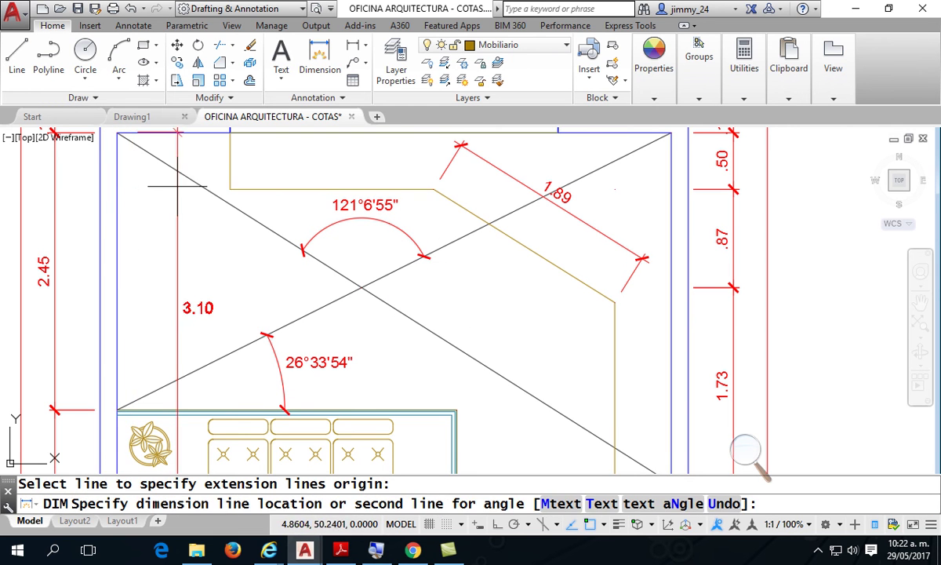
left_click(179, 171)
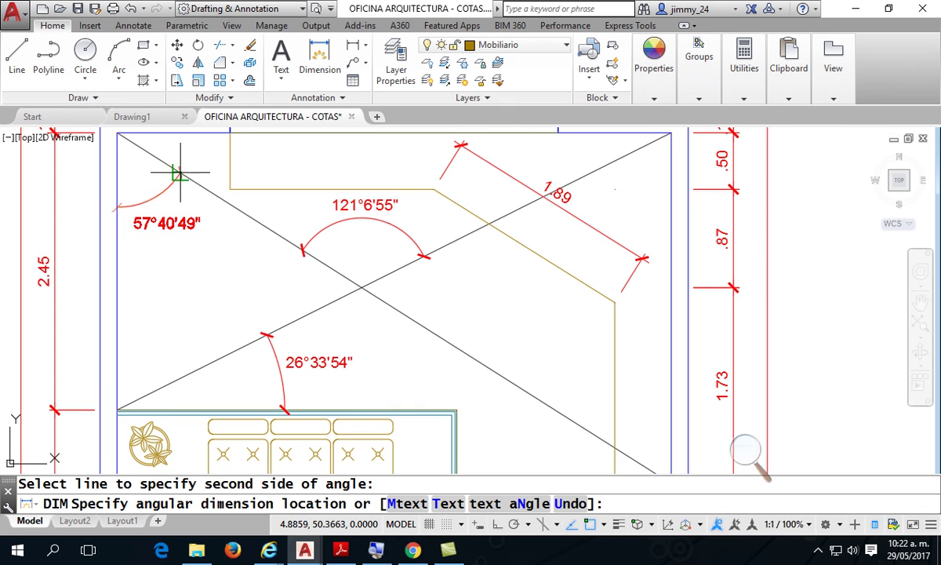
left_click(150, 225)
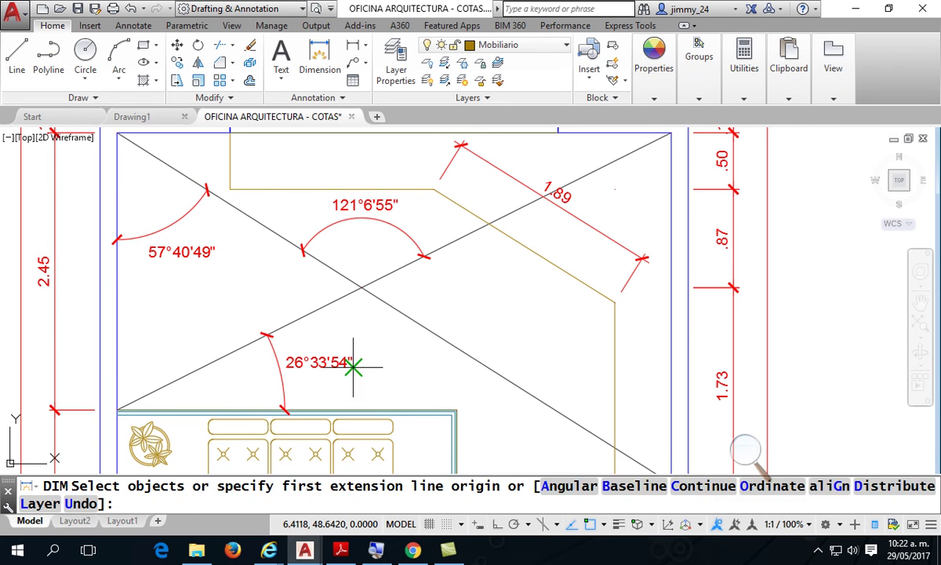
middle_click_drag(352, 367, 481, 380)
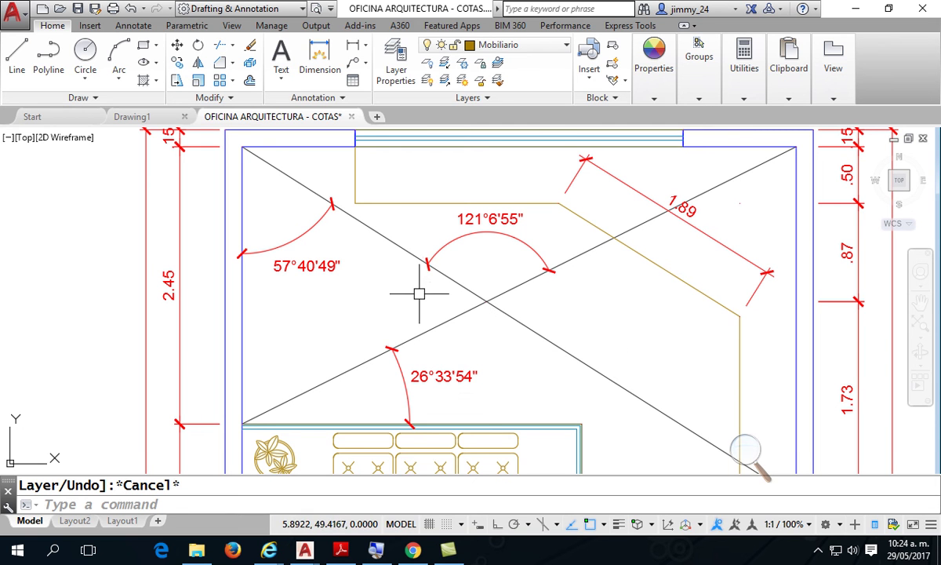
middle_click_drag(390, 284, 496, 284)
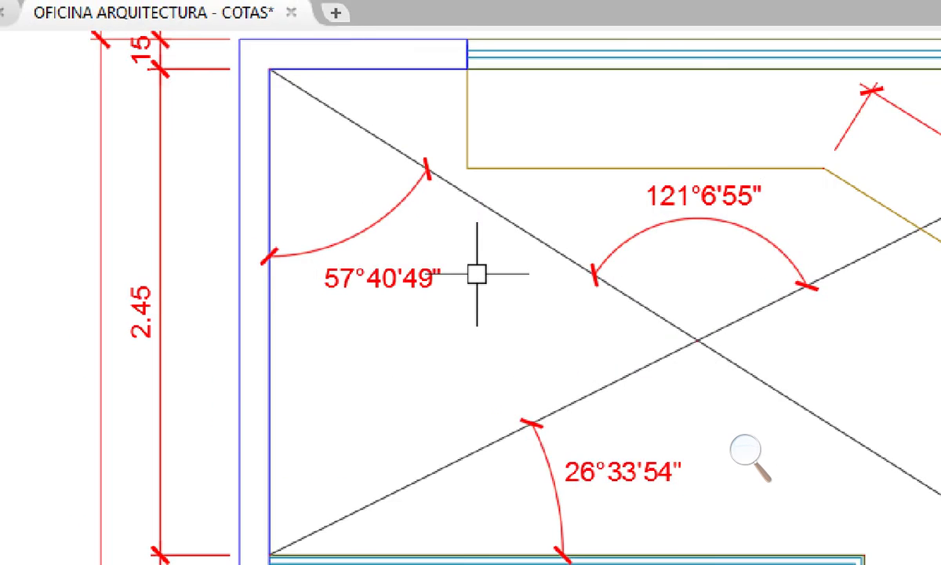
mouse_move(447, 138)
left_mouse_down()
mouse_move(317, 184)
mouse_move(277, 239)
mouse_move(294, 269)
mouse_move(366, 280)
mouse_move(468, 224)
mouse_move(472, 149)
mouse_move(452, 138)
mouse_move(488, 151)
left_mouse_up()
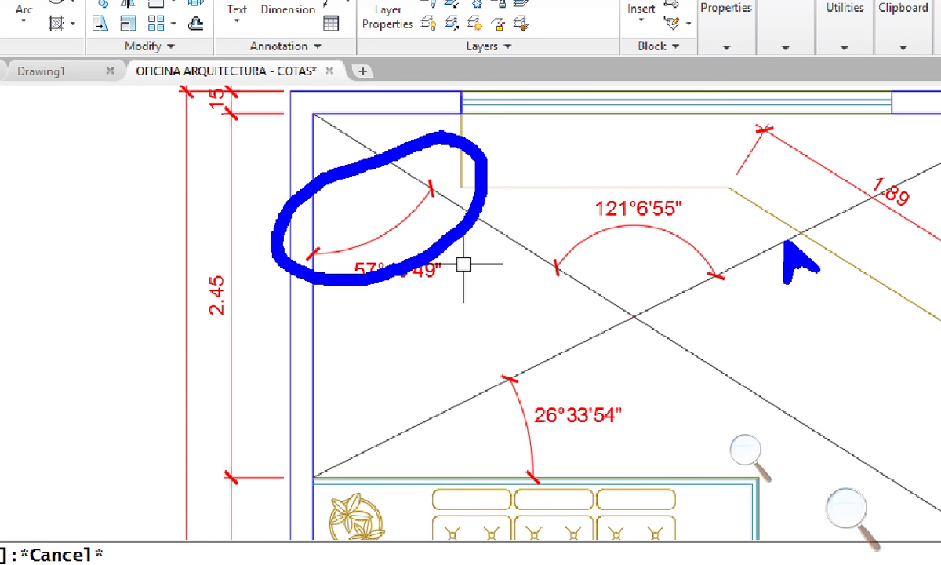
mouse_move(787, 243)
left_mouse_down()
mouse_move(803, 325)
mouse_move(788, 374)
mouse_move(763, 403)
left_mouse_up()
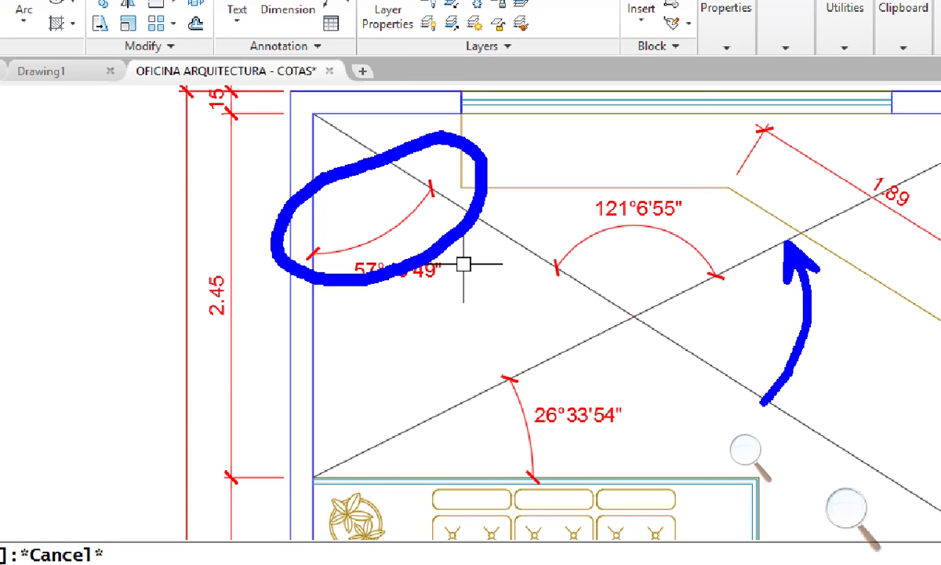
left_click_drag(772, 366, 800, 384)
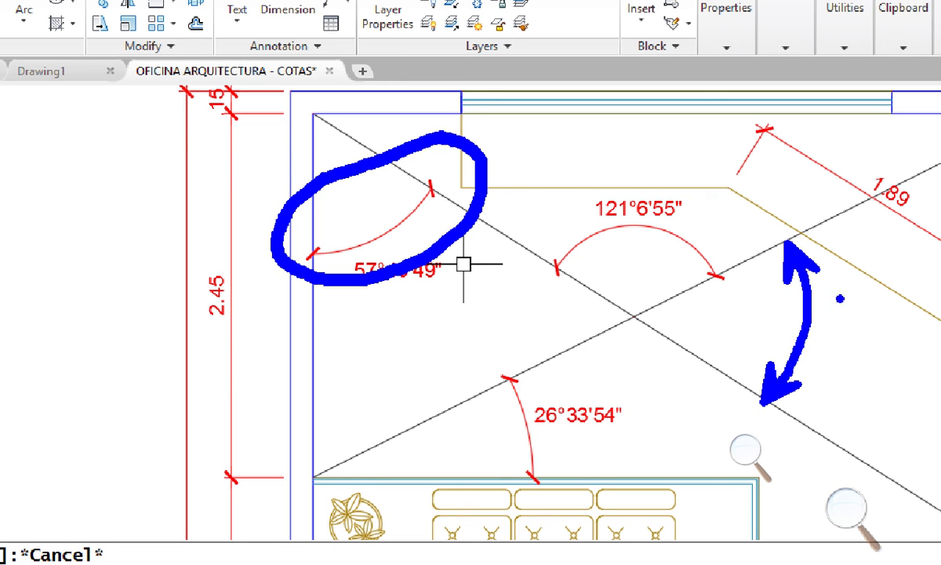
left_click_drag(822, 311, 880, 345)
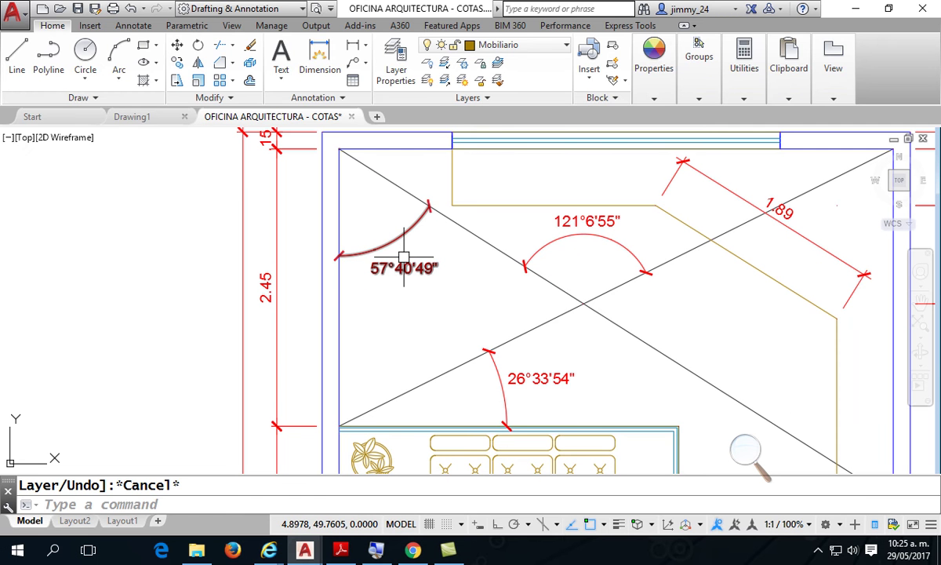
Review the symbols and arrows settings of the COTA 50 - ANGULAR style, then close the style dialogs.
type("D")
key("Return")
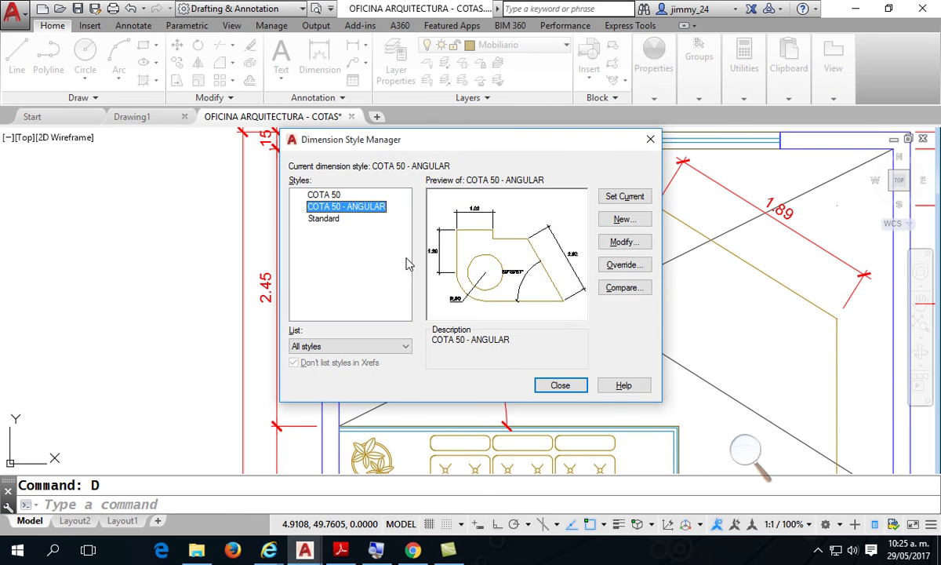
left_click(625, 242)
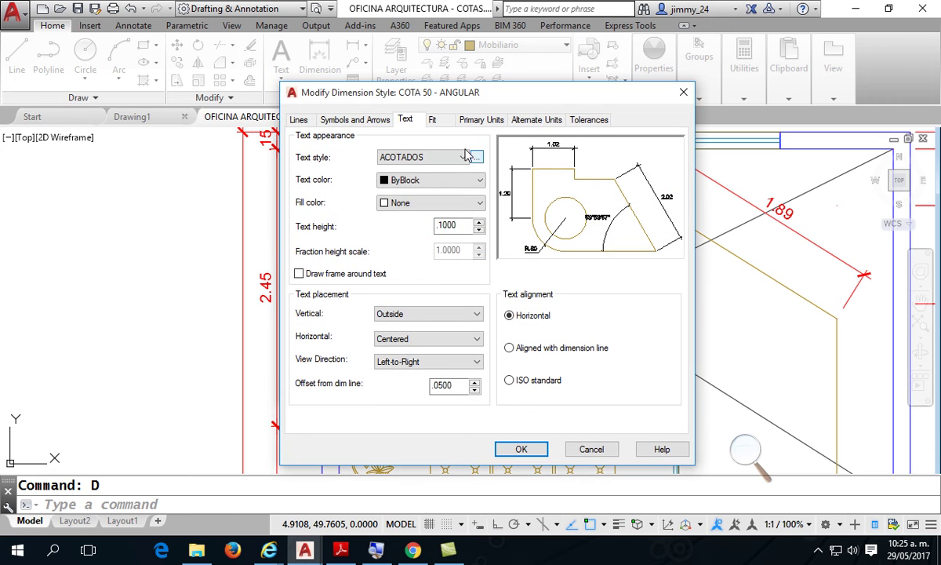
left_click(326, 118)
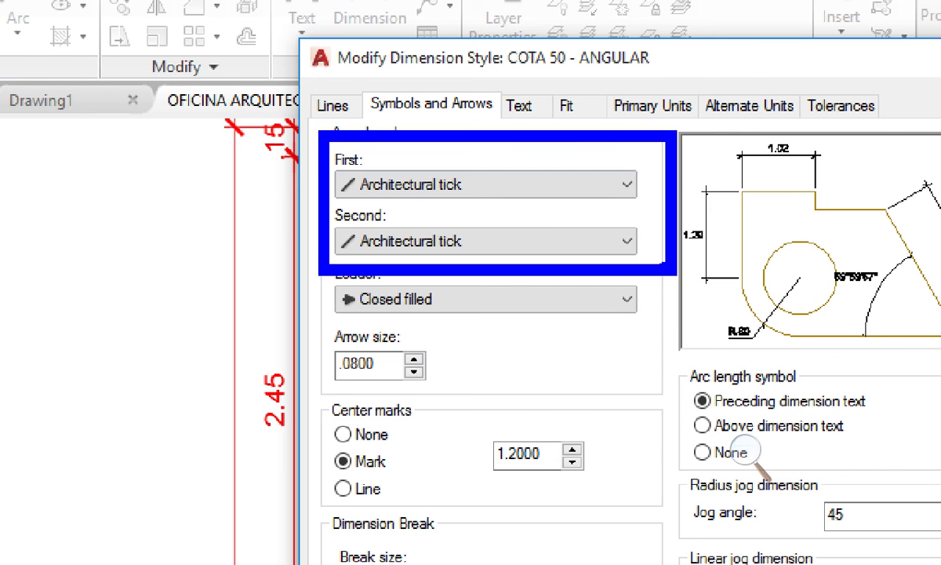
key("Escape")
key("Escape")
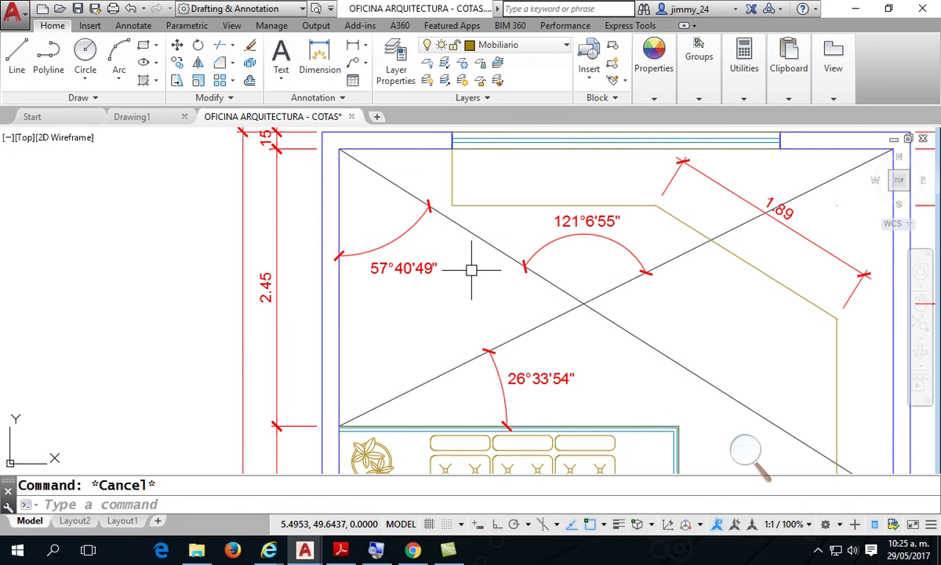
middle_click_drag(481, 271, 505, 281)
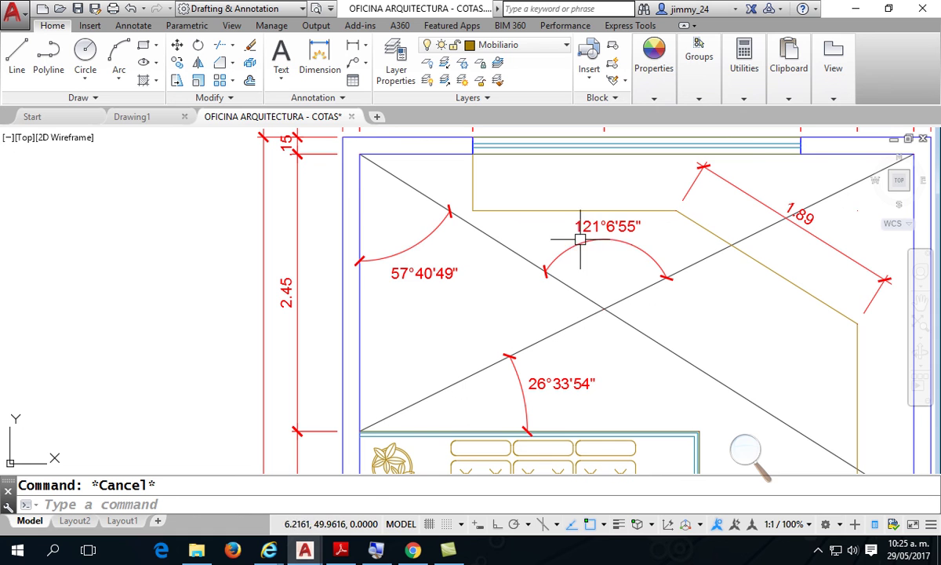
Set the first arrowhead of the angular dimension in the void's upper-left corner to Closed filled.
mouse_move(396, 269)
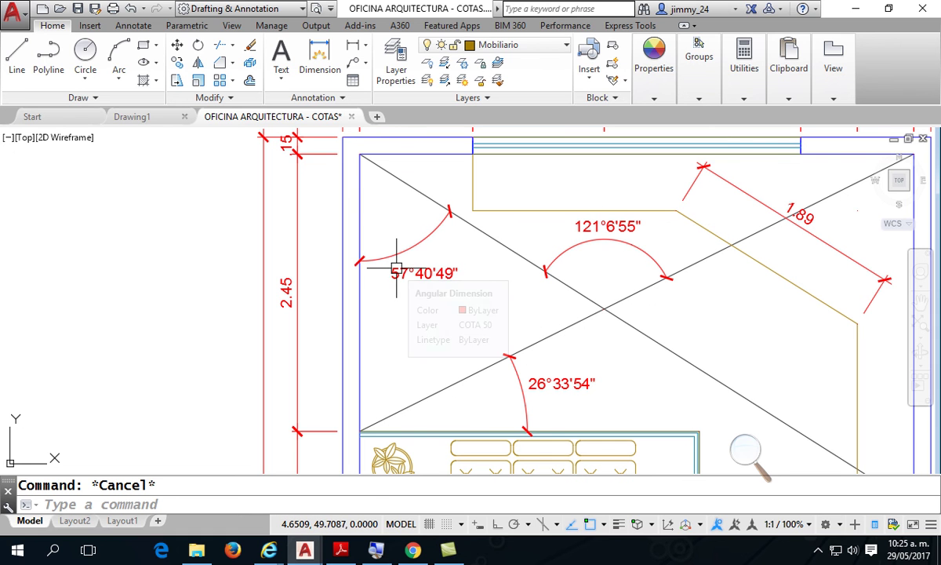
key("ctrl+1")
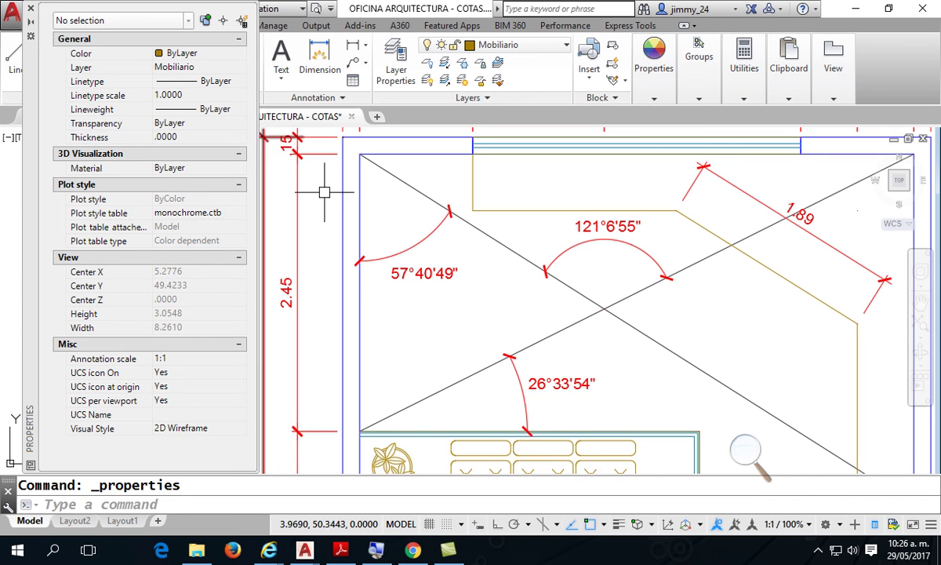
left_click(419, 238)
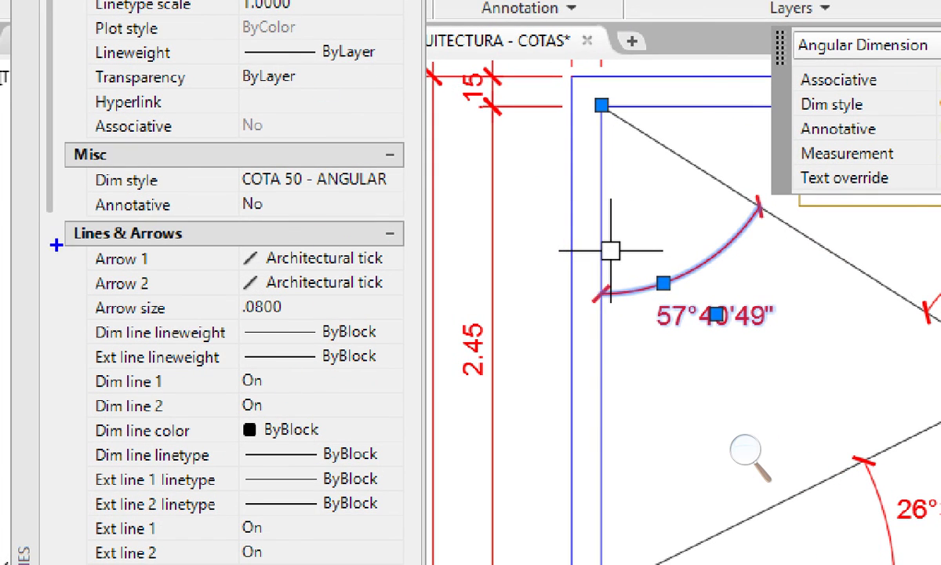
mouse_move(61, 218)
left_mouse_down("ctrl")
mouse_move(458, 330)
mouse_move(411, 298)
mouse_move(420, 296)
left_mouse_up("ctrl")
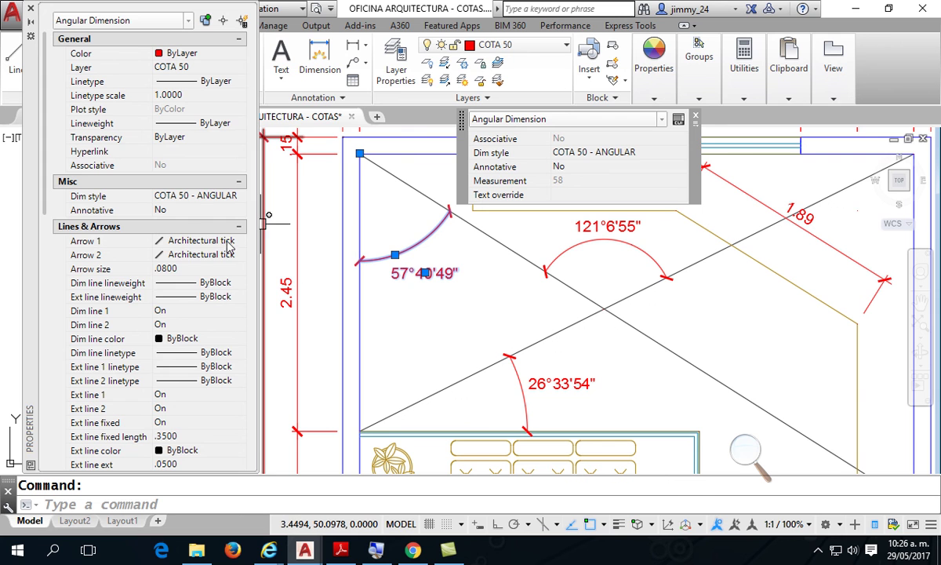
left_click(382, 260)
left_click(240, 241)
scroll(238, 265, "up", 2)
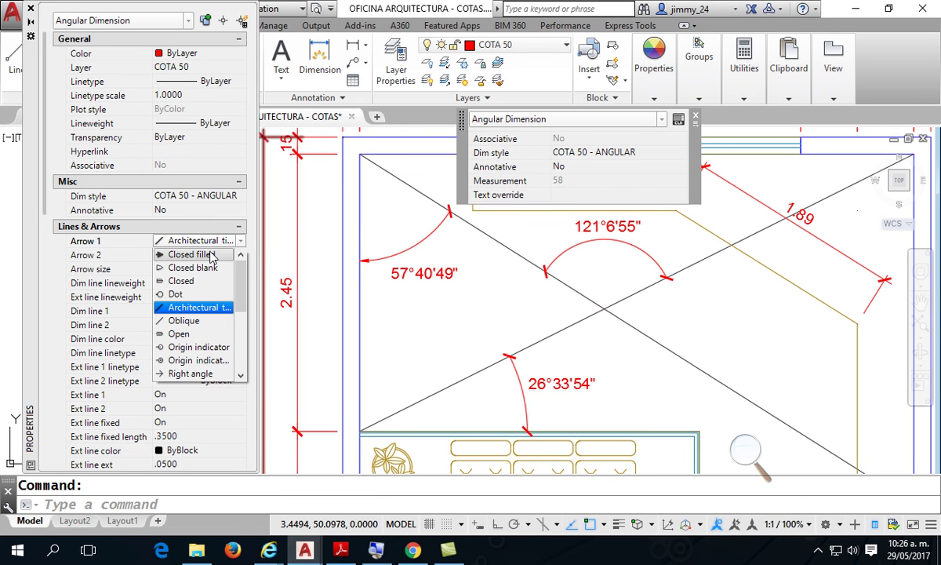
left_click(210, 256)
Set the second arrowhead of the same corner angular dimension to Closed filled, then close its properties and deselect it.
left_click(235, 255)
left_click(240, 254)
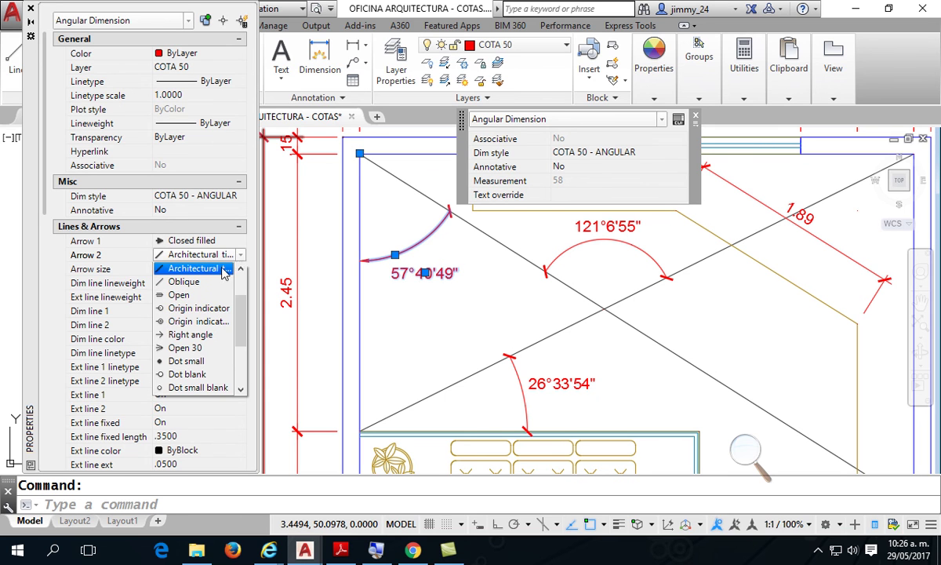
scroll(221, 273, "up", 2)
left_click(216, 271)
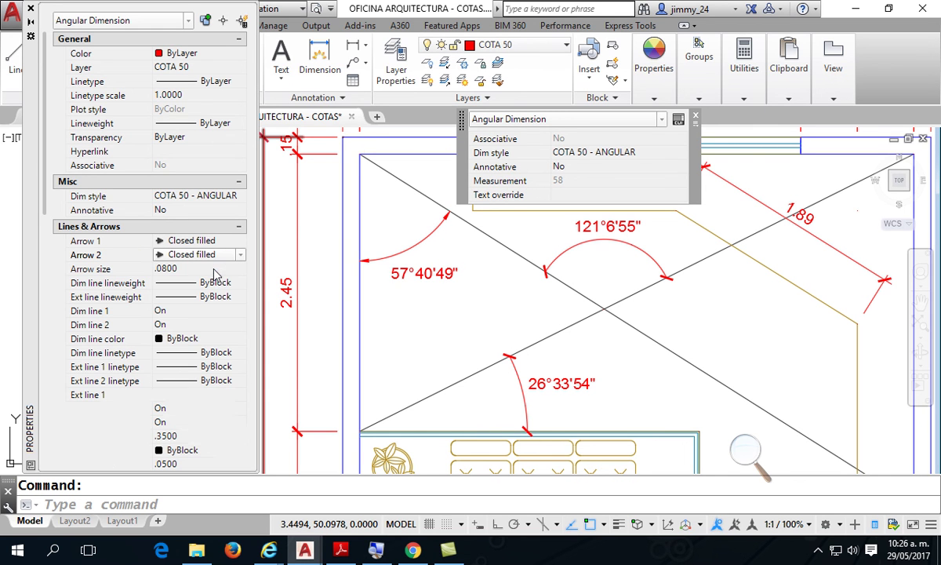
left_click(443, 275)
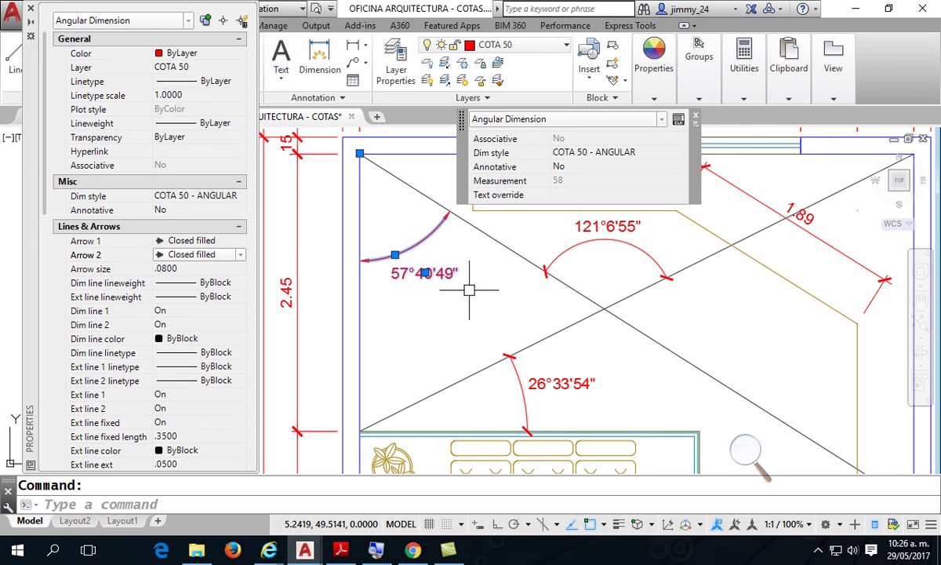
left_click(30, 9)
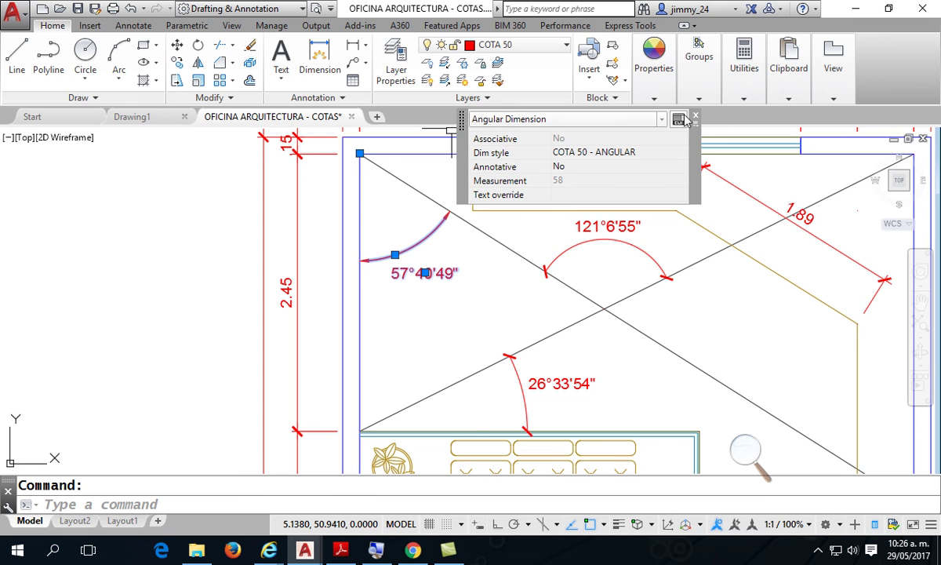
key("Escape")
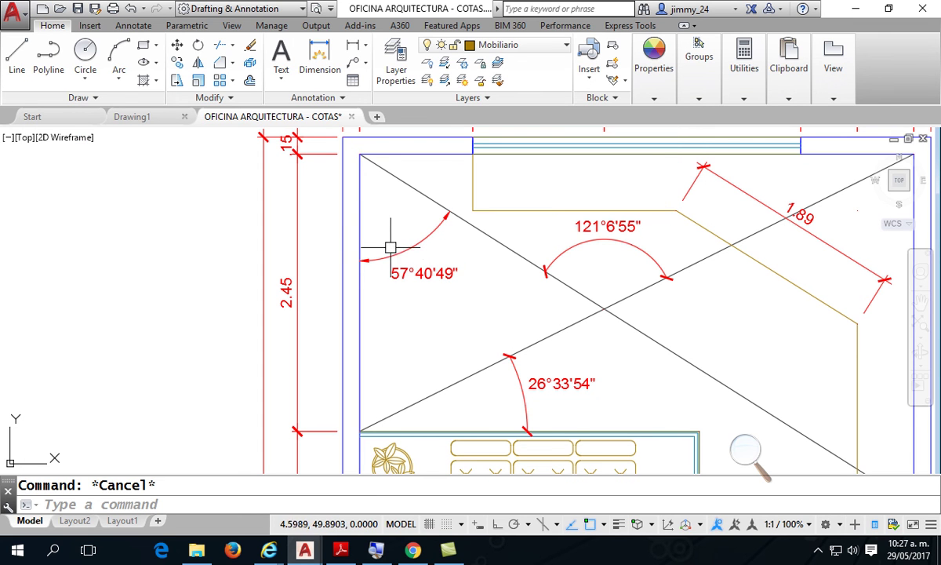
Match the properties of the upper-left corner angular dimension onto the void's other two angular dimensions.
key("ctrl+1")
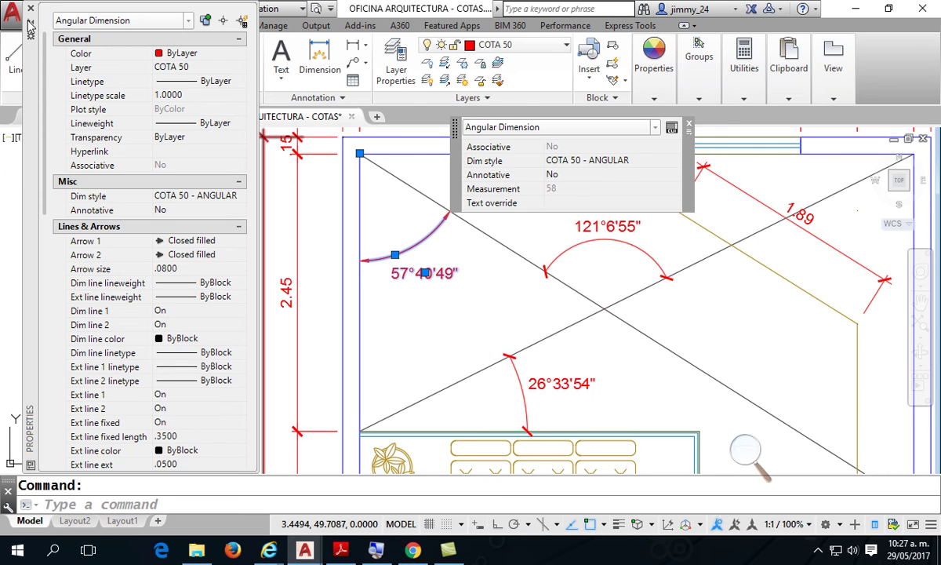
left_click(30, 8)
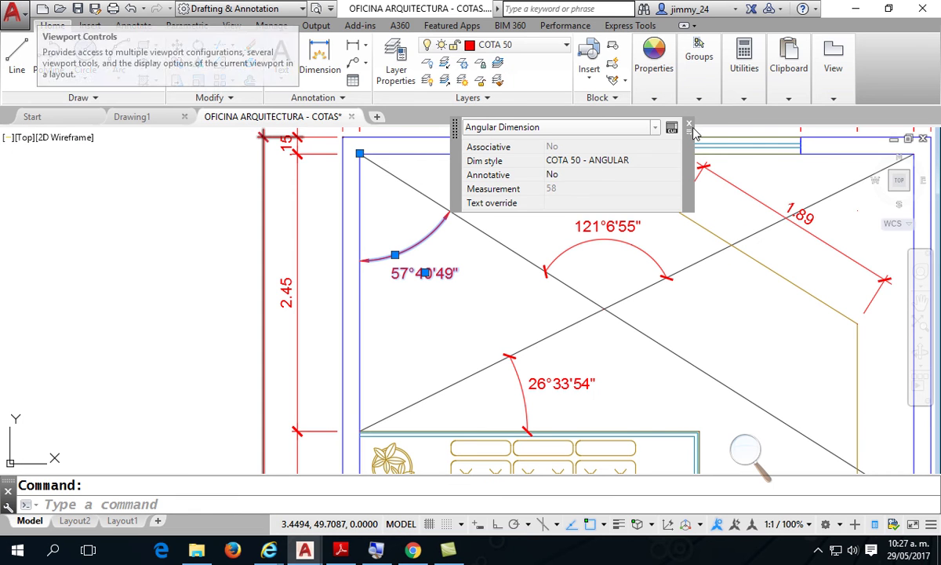
left_click(689, 125)
left_click(663, 83)
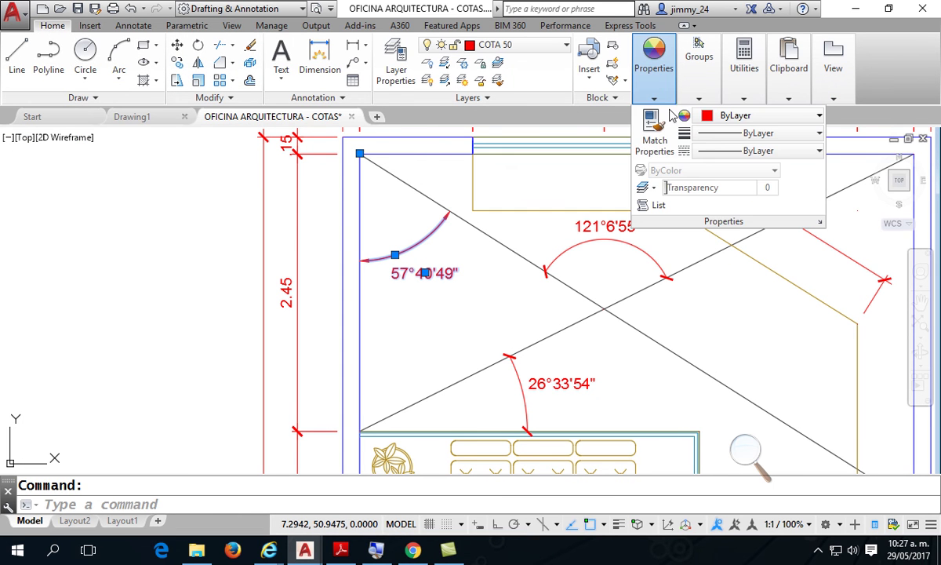
left_click(652, 138)
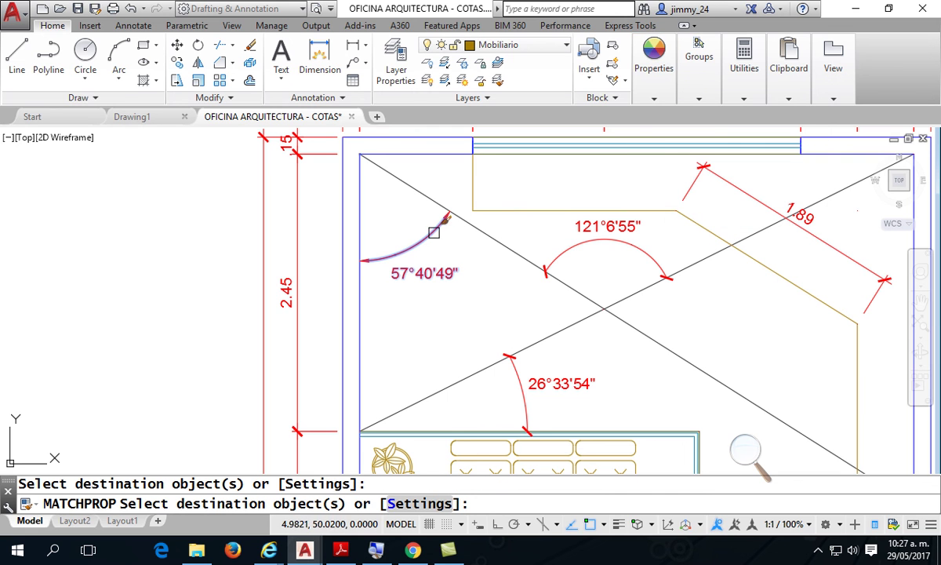
left_click(598, 239)
left_click(516, 374)
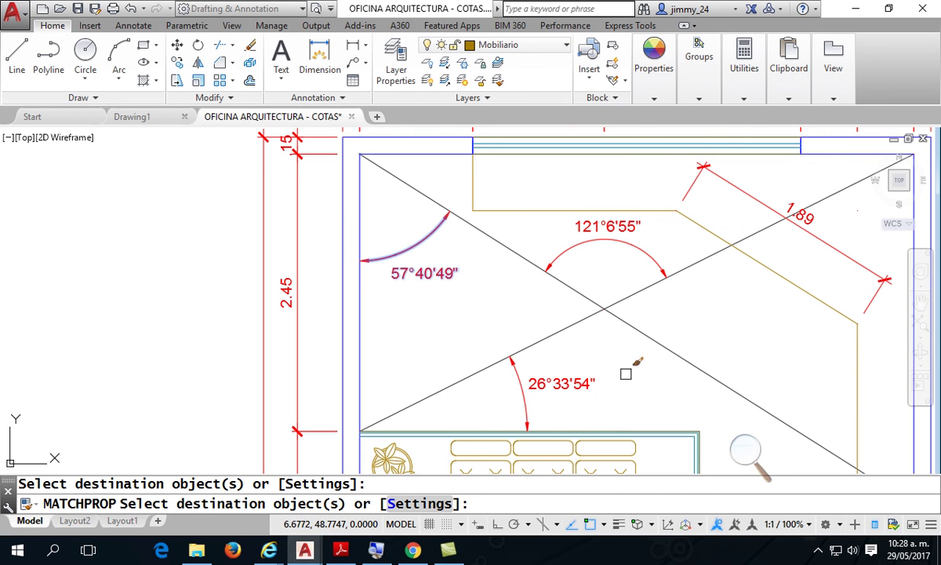
key("Return")
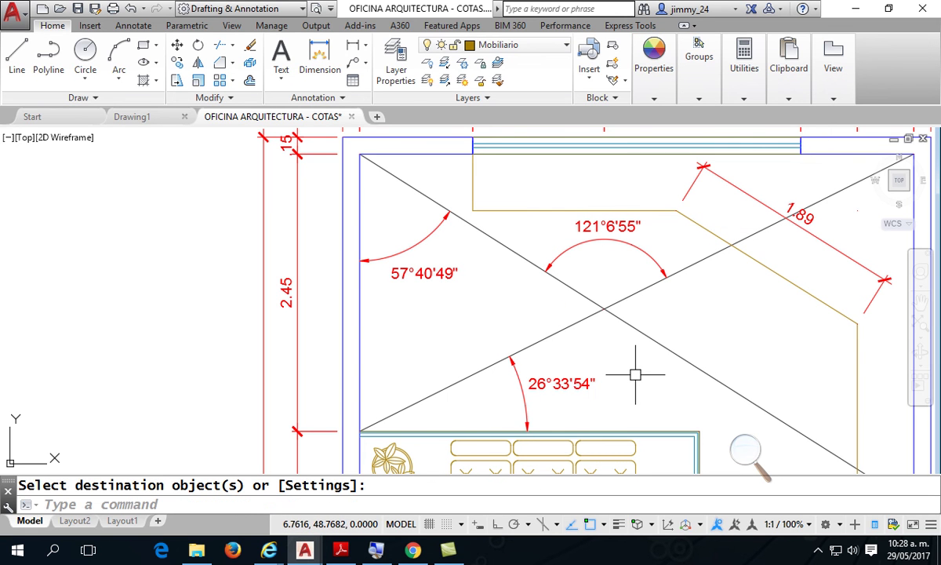
mouse_move(626, 374)
middle_mouse_down()
mouse_move(630, 385)
mouse_move(466, 359)
mouse_move(420, 326)
mouse_move(426, 288)
mouse_move(366, 173)
middle_mouse_up()
scroll(466, 356, "down", 3)
scroll(463, 351, "up", 3)
mouse_move(458, 358)
middle_mouse_down()
mouse_move(485, 339)
mouse_move(455, 265)
middle_mouse_up()
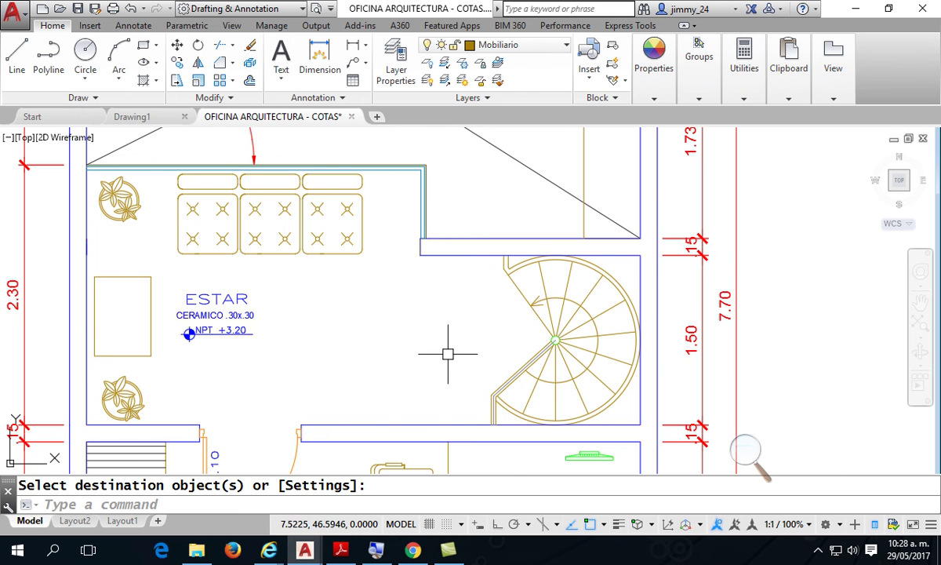
scroll(429, 308, "down", 2)
scroll(429, 308, "down", 2)
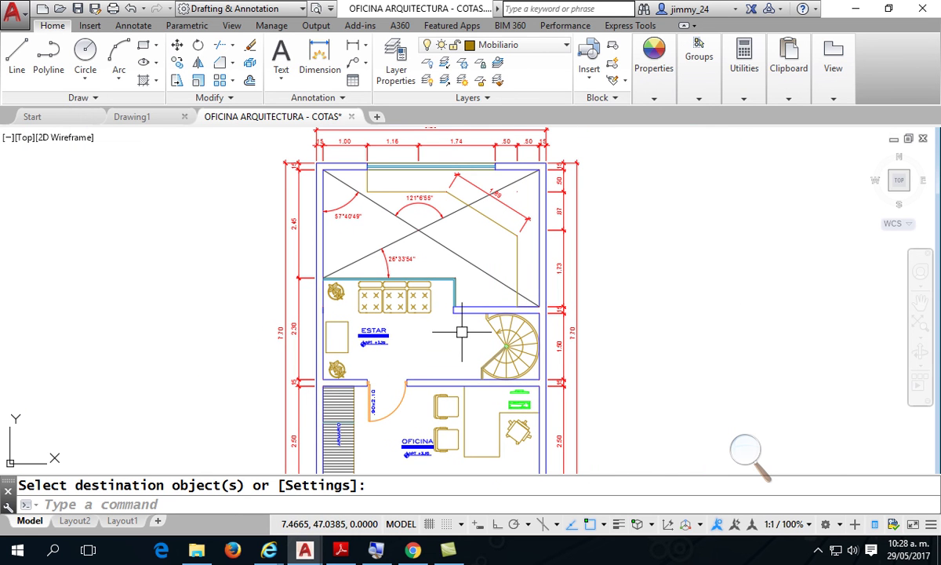
scroll(517, 353, "up", 5)
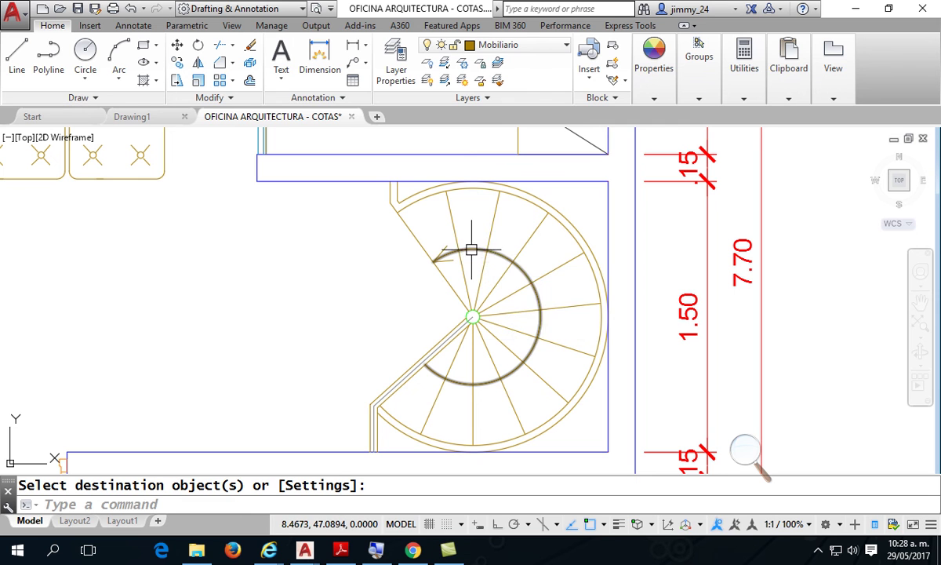
left_click(320, 60)
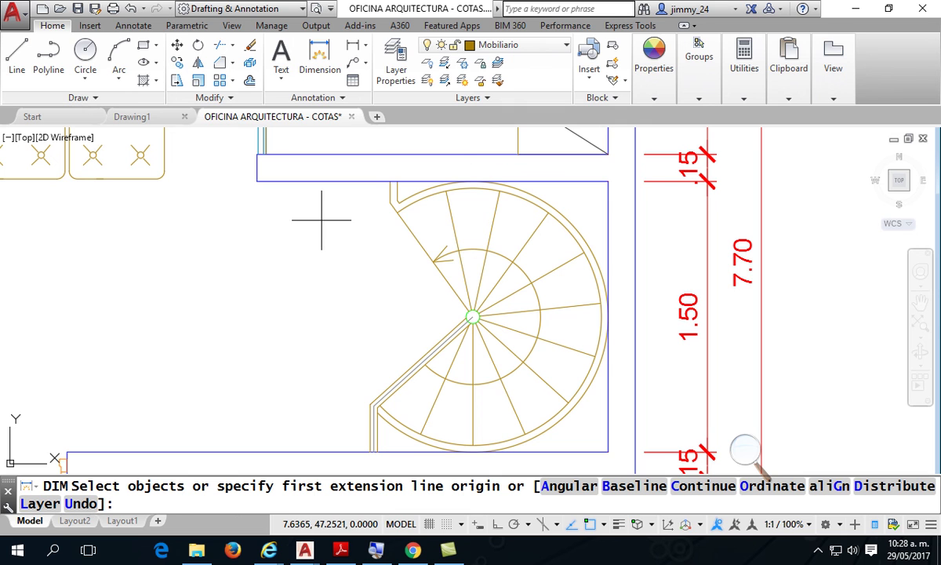
scroll(348, 228, "up", 2)
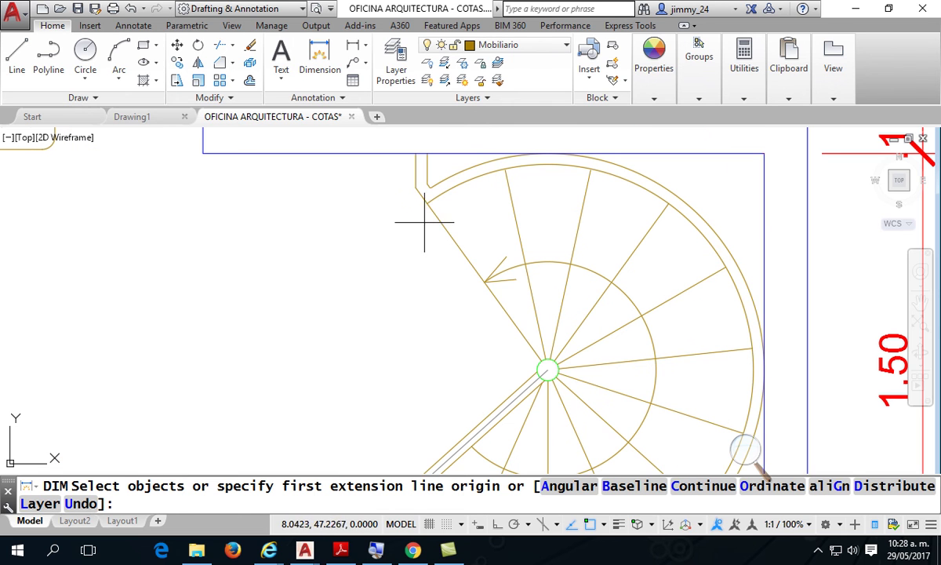
left_click(471, 179)
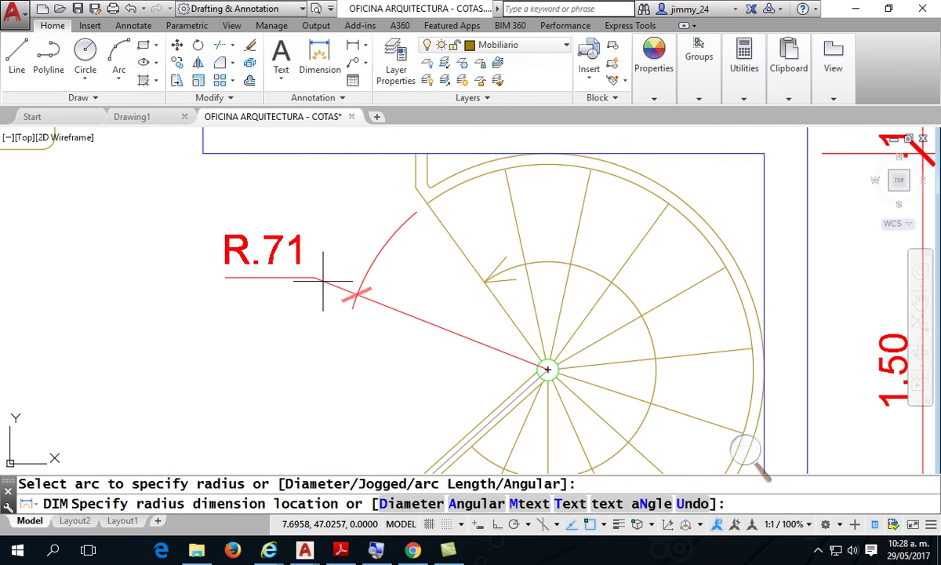
key("Escape")
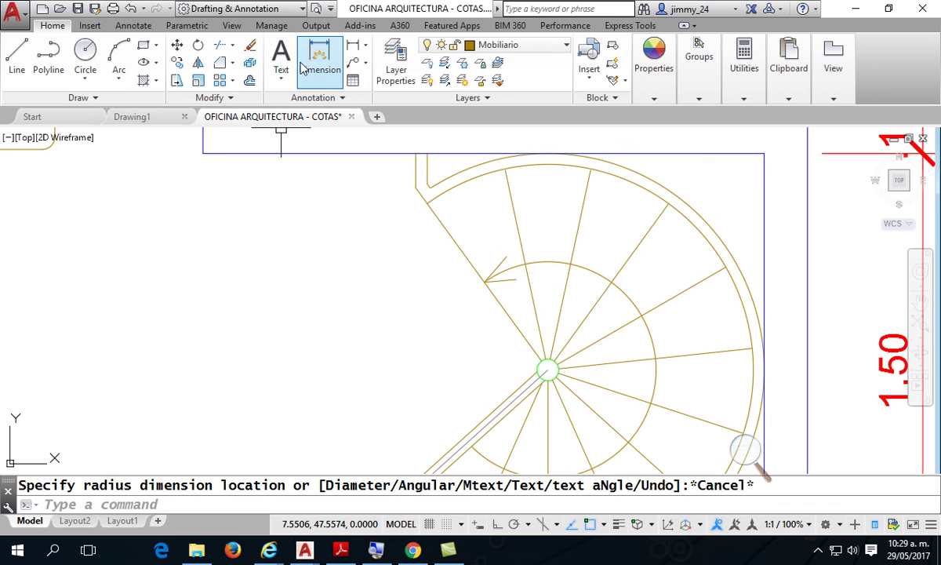
Dimension the radius of the spiral stair's inner railing arc, placing the text outside the stair on its open side.
left_click(320, 63)
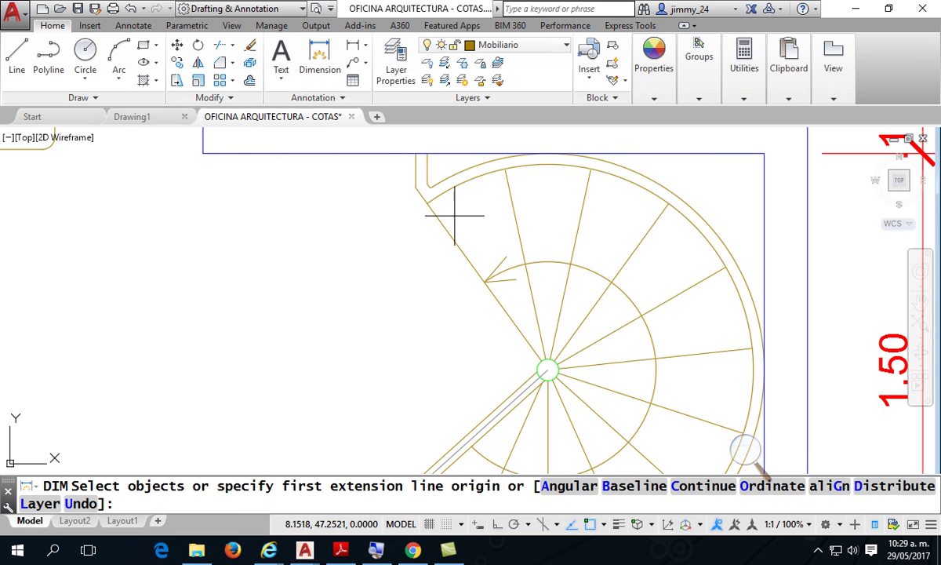
key("Return")
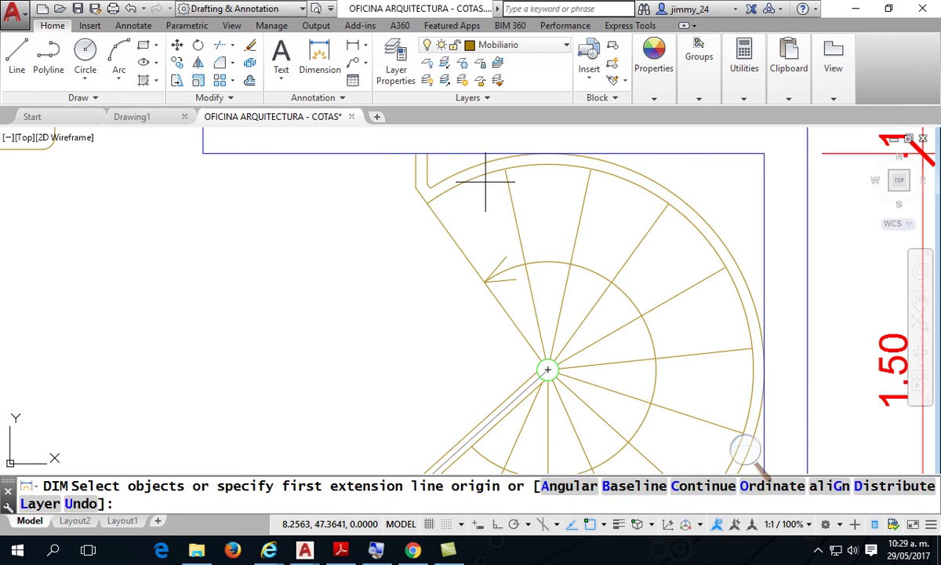
left_click(461, 174)
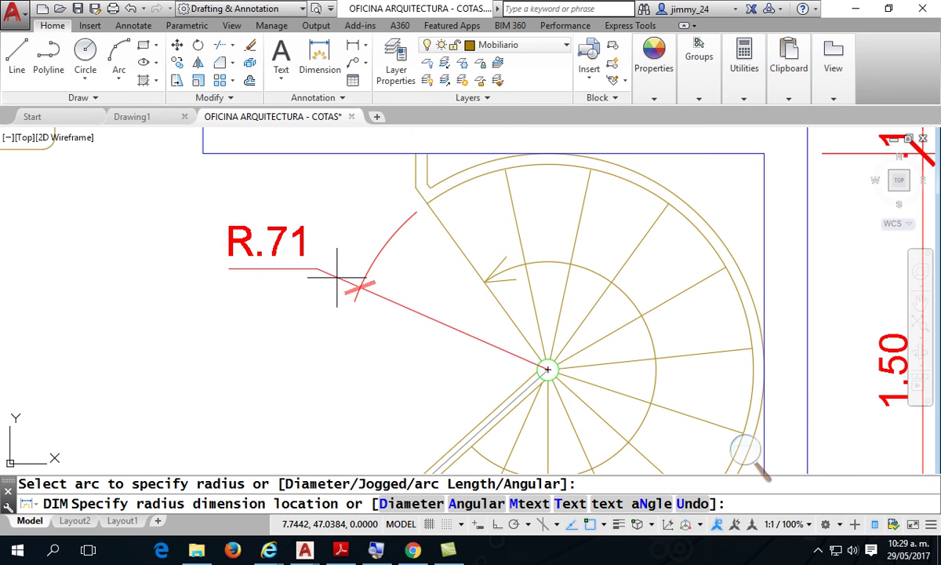
left_click(338, 278)
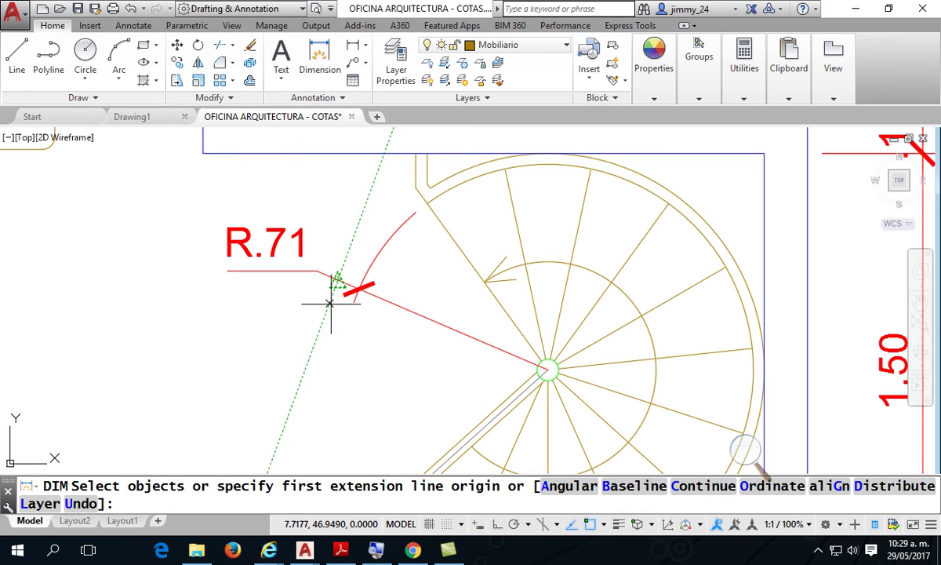
key("Escape")
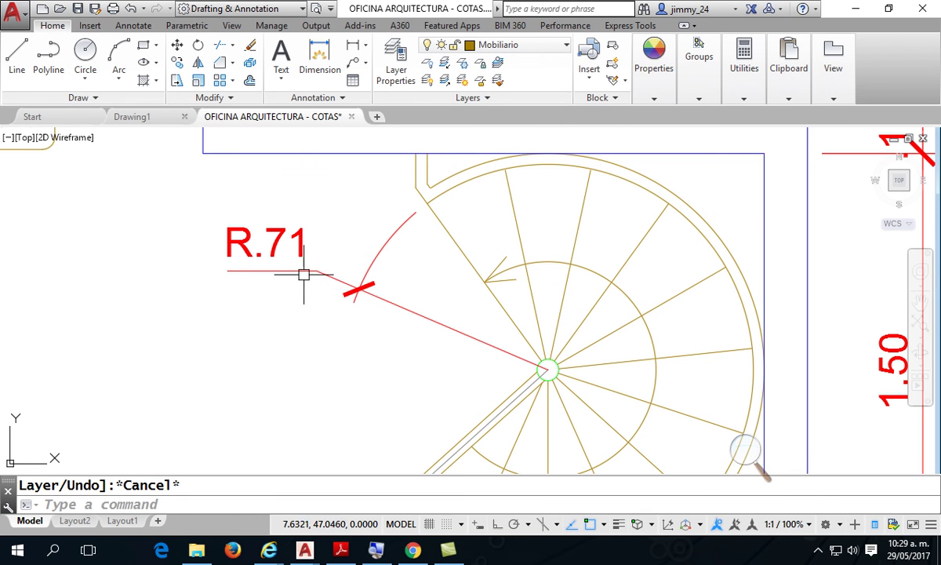
Delete the radius dimension beside the spiral stair.
key("Escape")
left_click(301, 268)
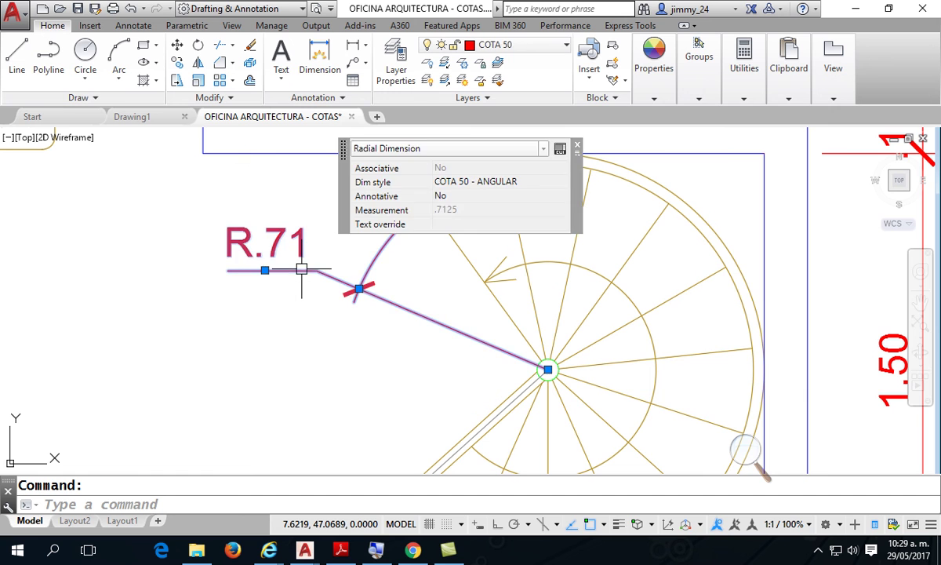
key("Delete")
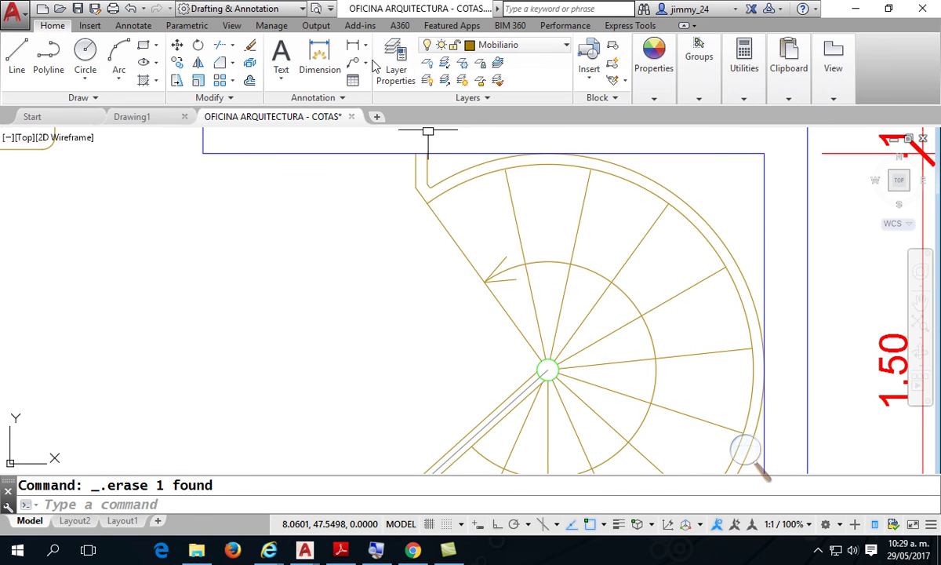
Dimension the radius of the spiral stair's inner railing arc, placing the text outside the stair on its open side.
left_click(317, 54)
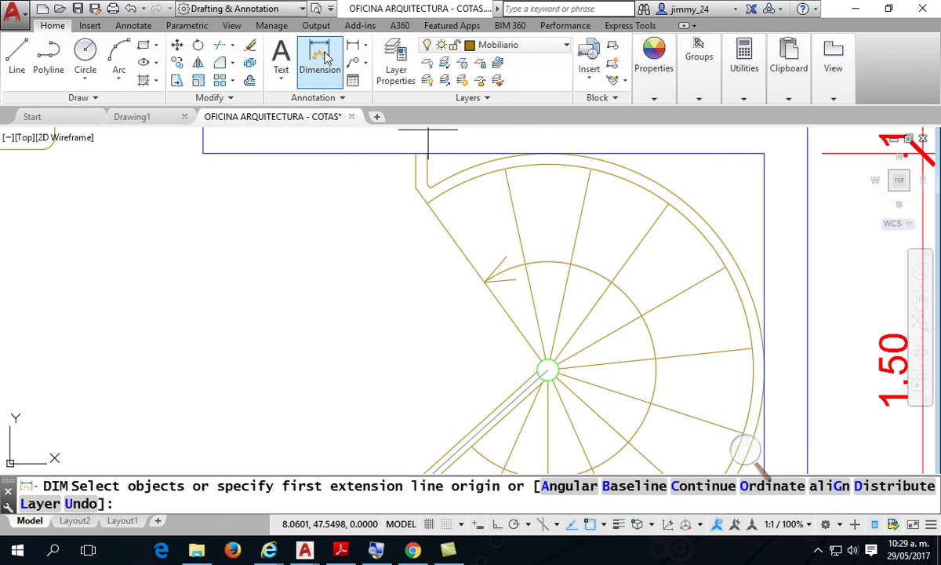
left_click(460, 191)
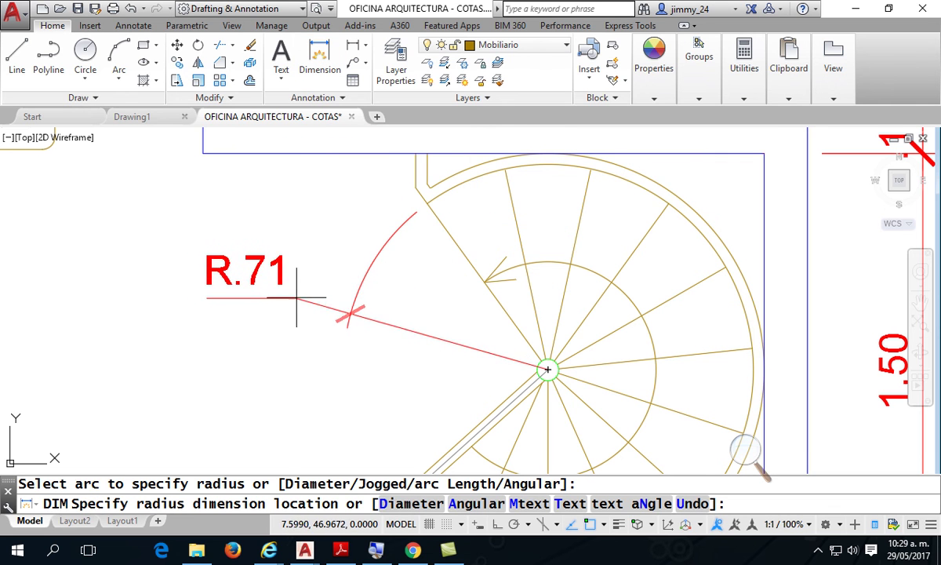
left_click(305, 296)
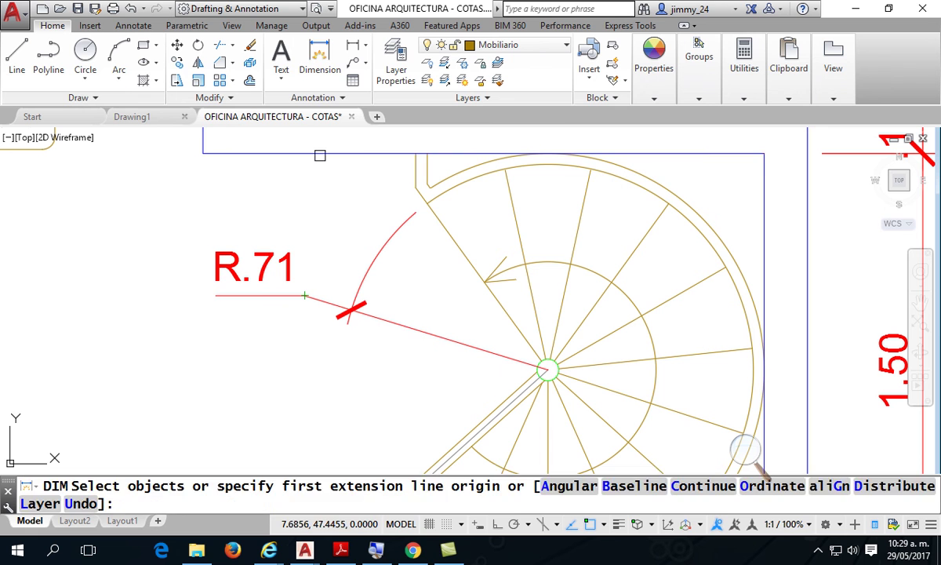
Dimension the radius of the stair's outer railing arc, aligning its text above the inner radius dimension, and end the dimensioning.
left_click(319, 64)
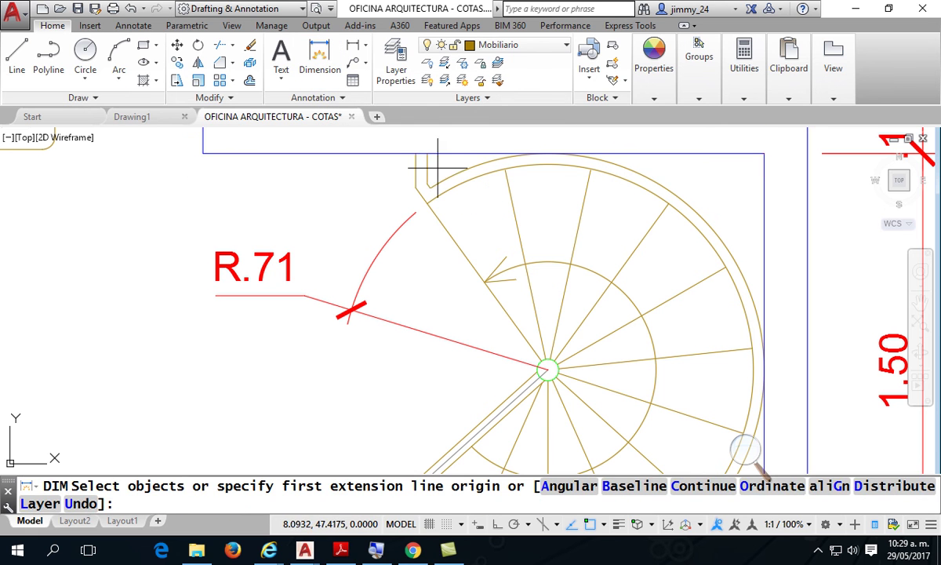
left_click(466, 171)
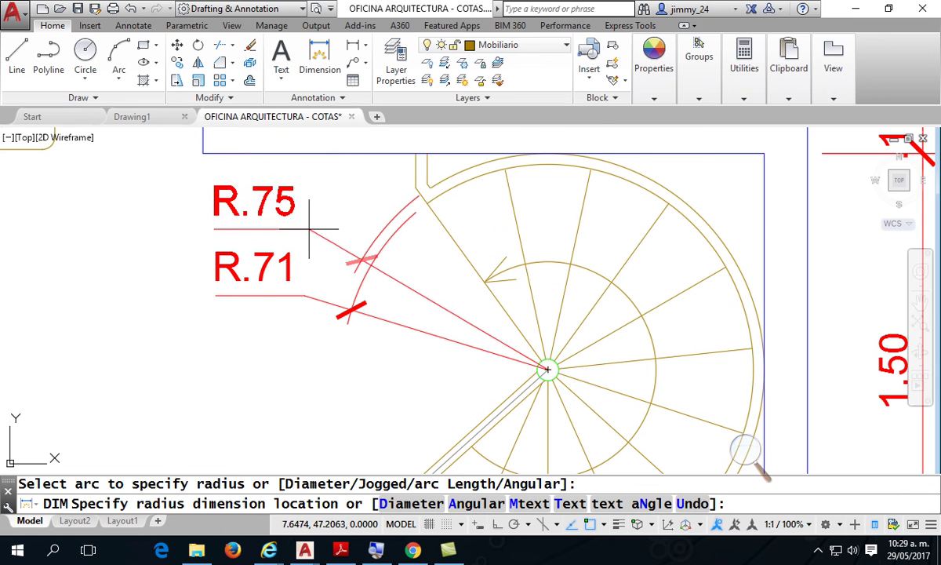
left_click(308, 230)
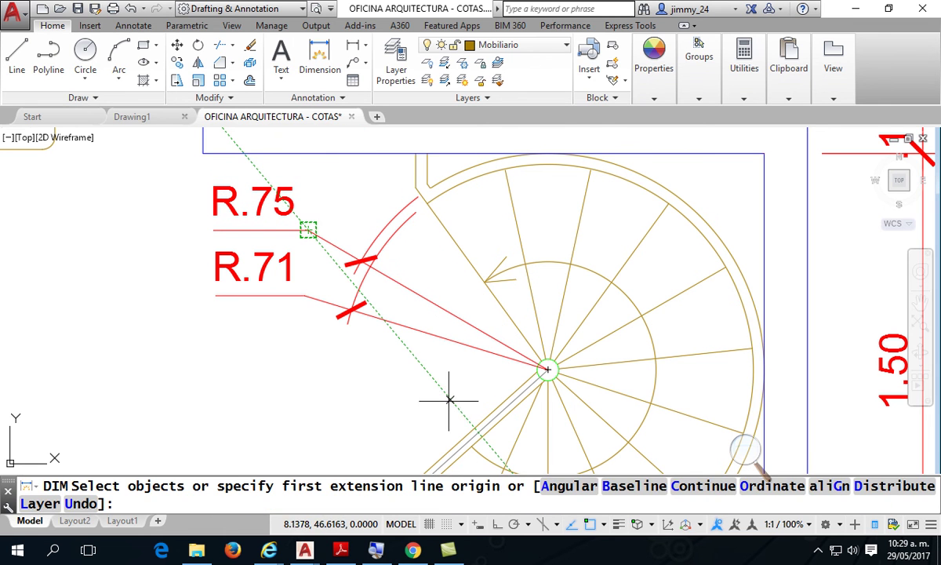
key("Escape")
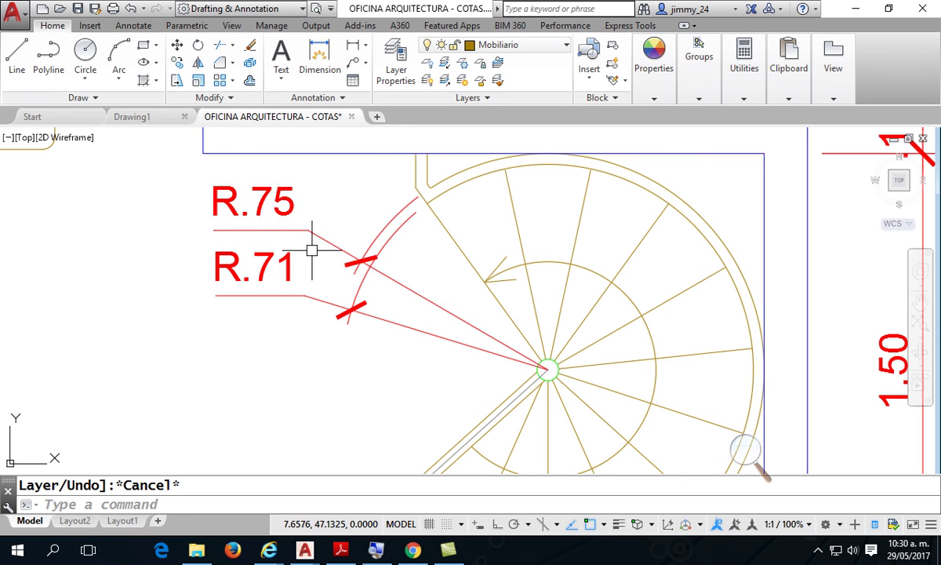
Set the outer radius dimension's arrowhead to Closed filled and close its properties.
middle_click_drag(309, 248, 356, 252)
key("ctrl+1")
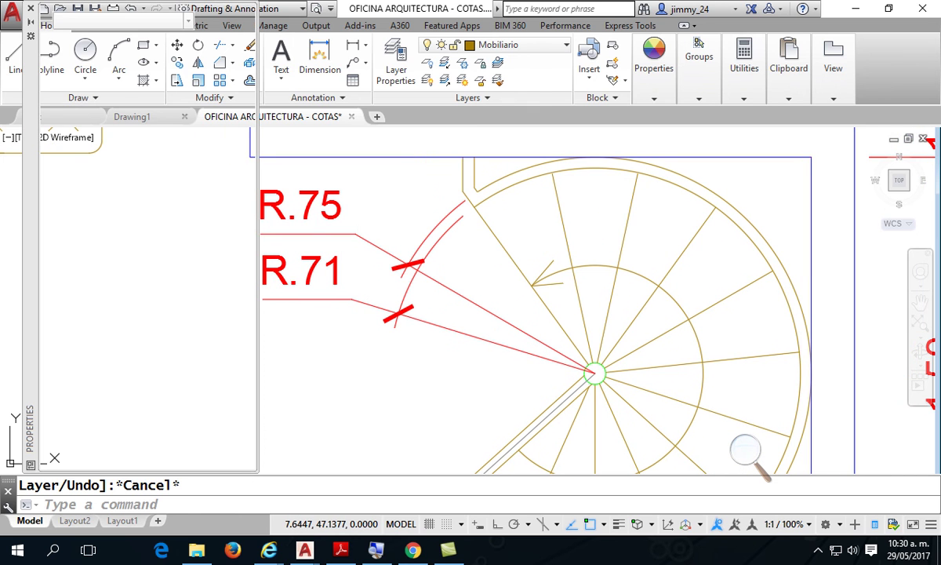
left_click(353, 235)
left_click(226, 243)
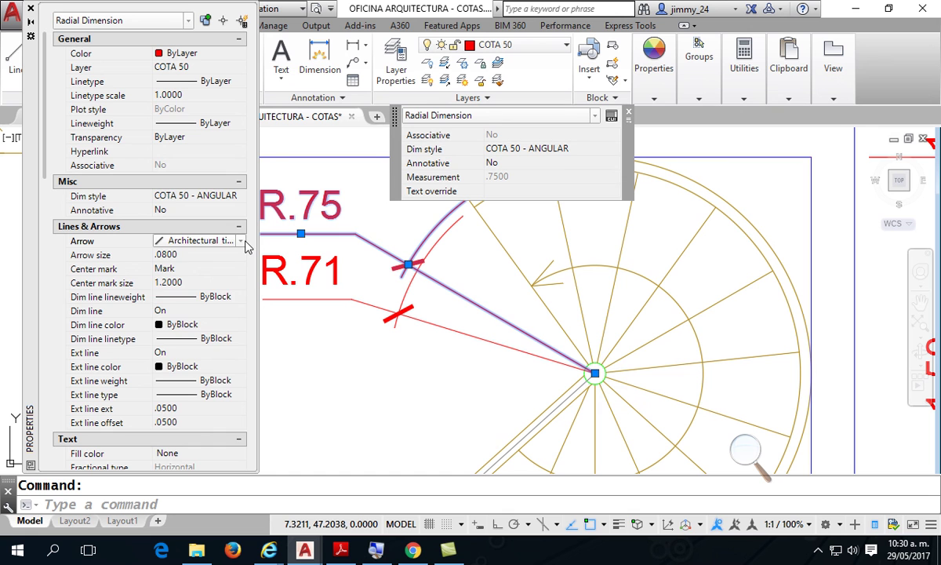
left_click(242, 242)
scroll(228, 259, "up", 2)
left_click(223, 257)
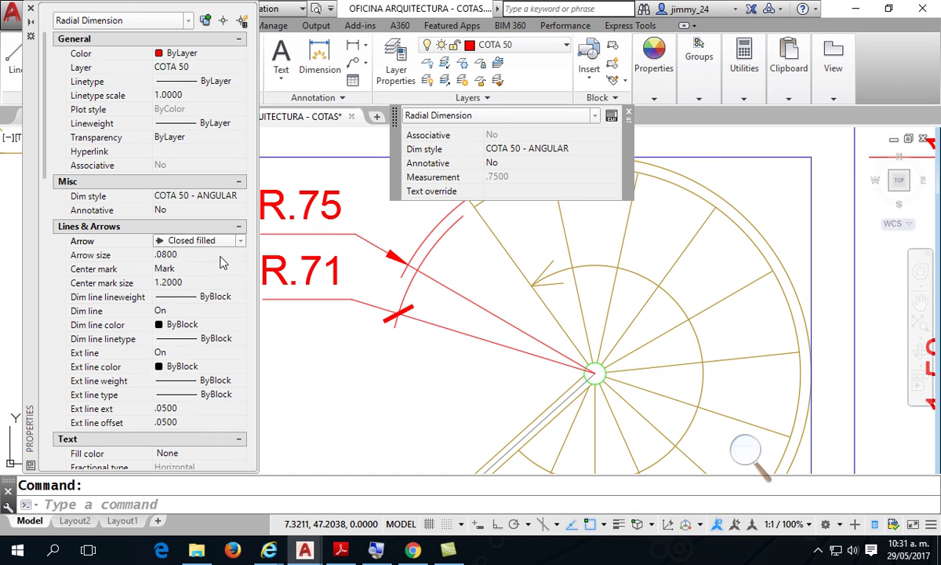
left_click(30, 9)
Match the properties of the outer radius dimension onto the inner radius dimension.
left_click(653, 70)
left_click(648, 130)
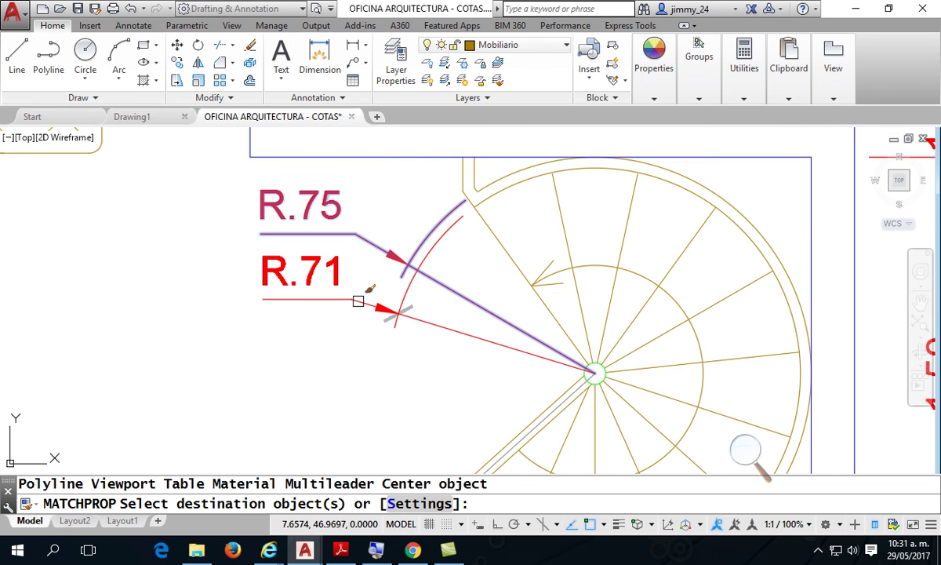
key("Escape")
scroll(361, 380, "down", 3)
middle_click_drag(340, 370, 339, 345)
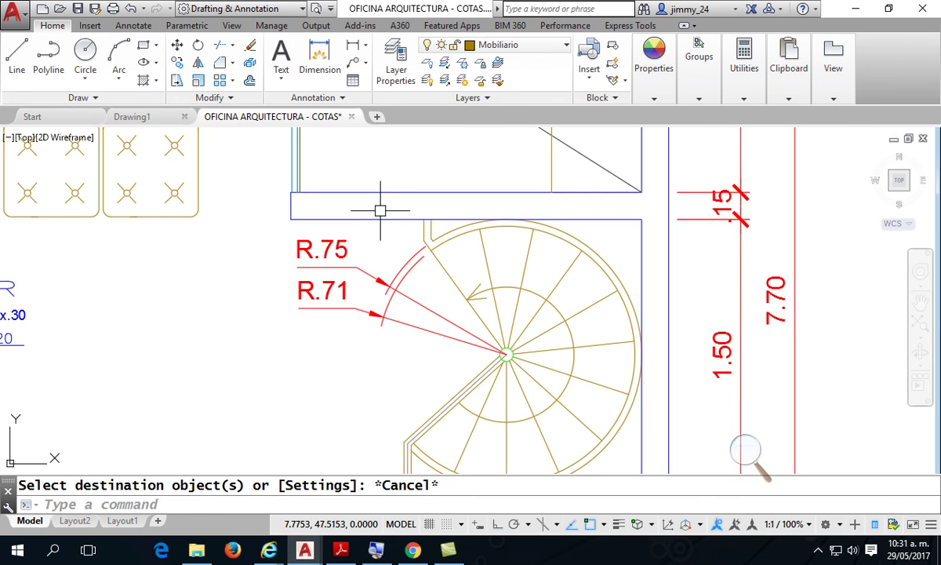
middle_click_drag(374, 208, 413, 157)
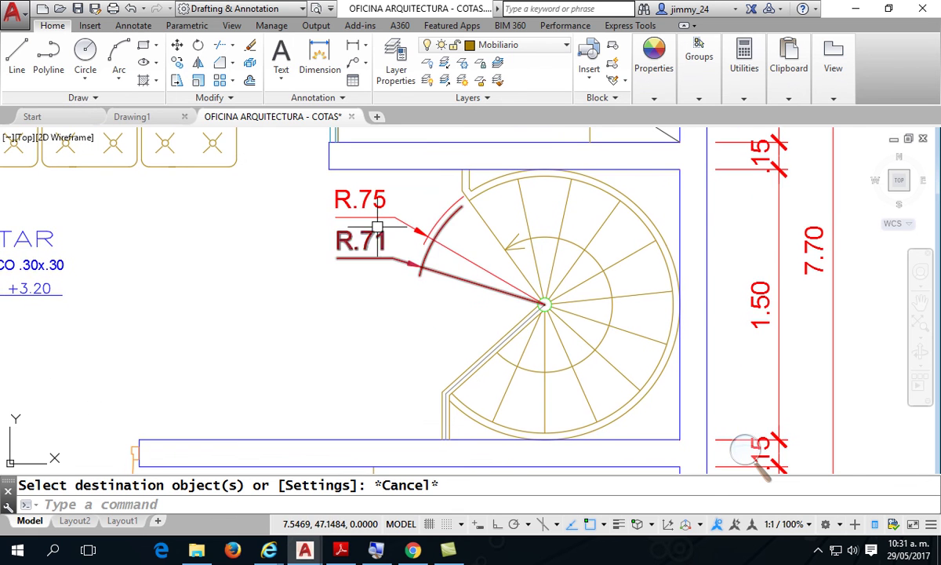
scroll(378, 227, "up", 2)
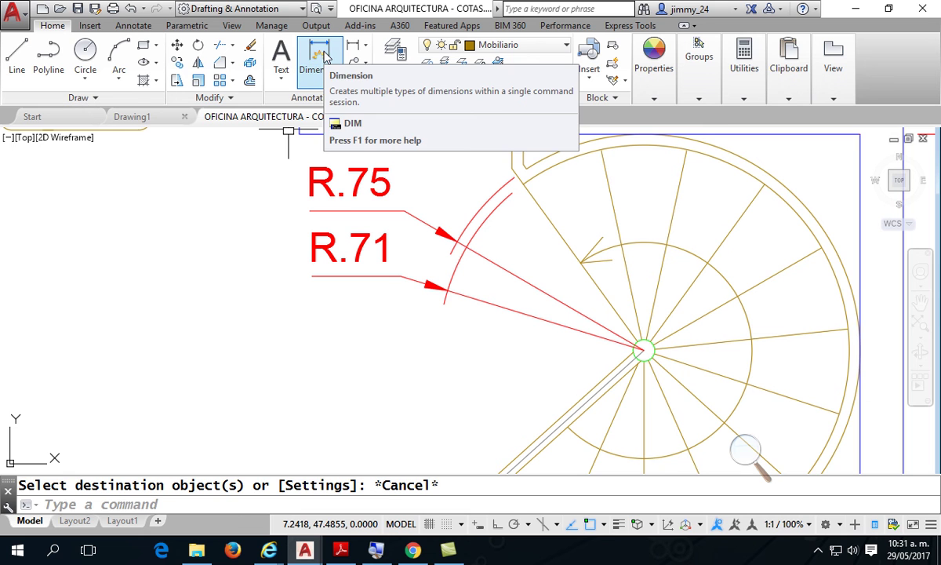
left_click(325, 56)
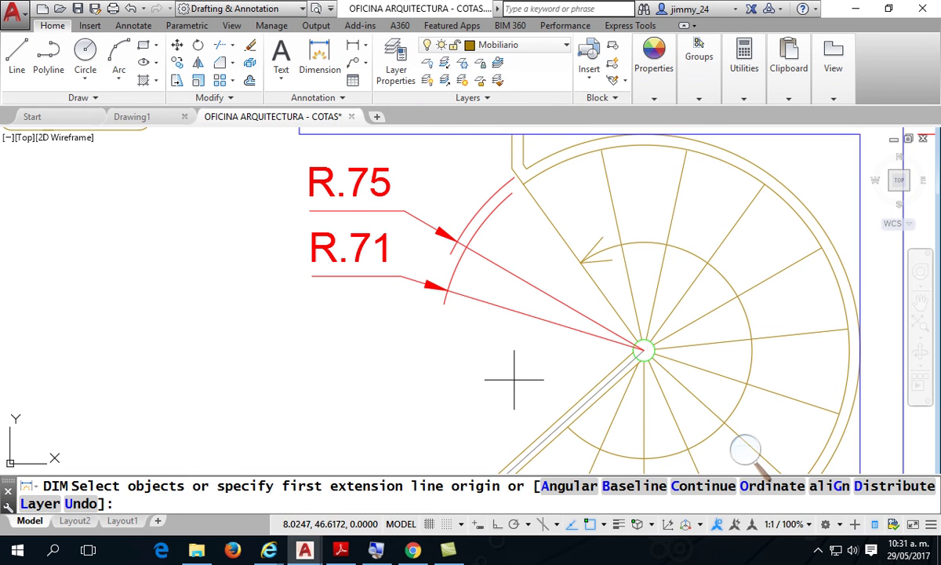
scroll(514, 379, "up", 2)
middle_click_drag(510, 375, 395, 319)
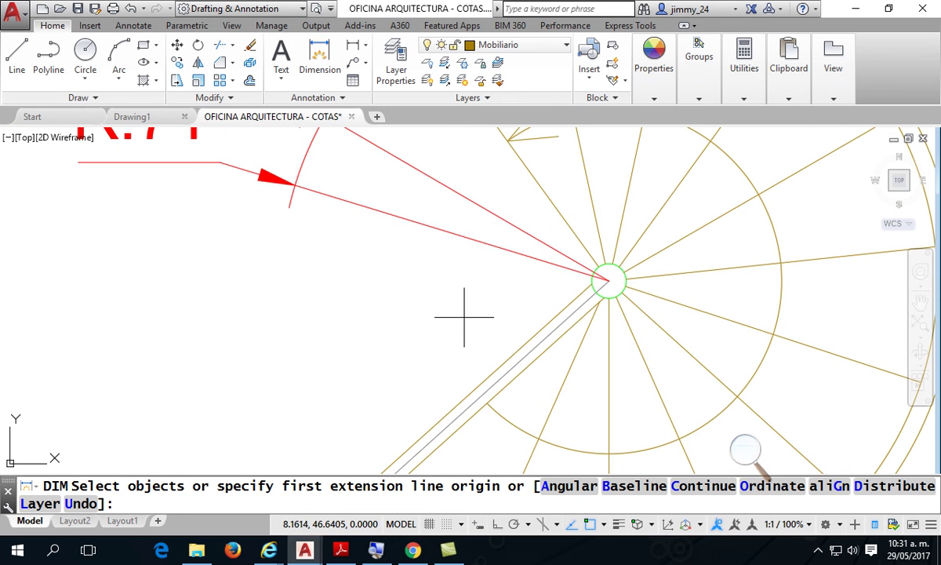
scroll(464, 317, "up", 1)
scroll(559, 302, "up", 2)
middle_click_drag(518, 305, 395, 307)
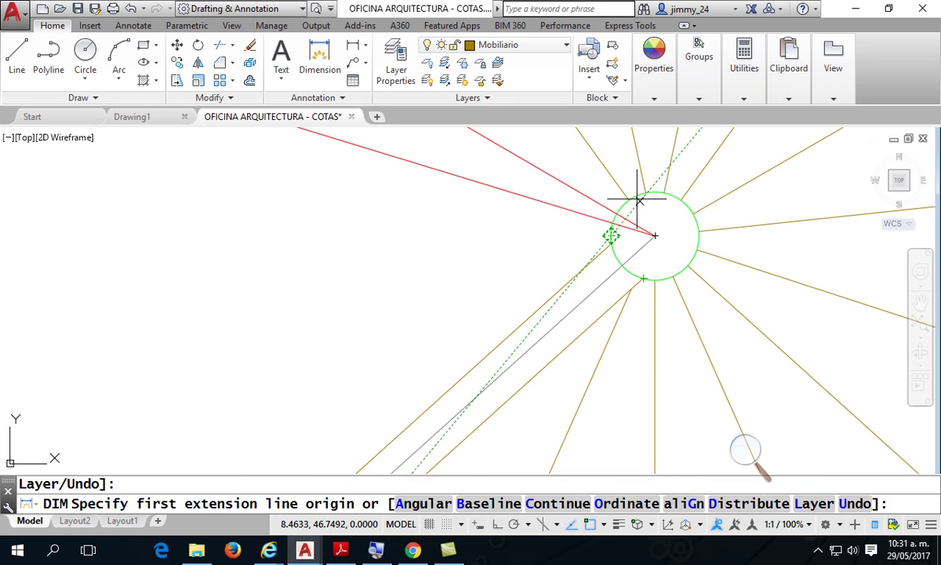
key("Escape")
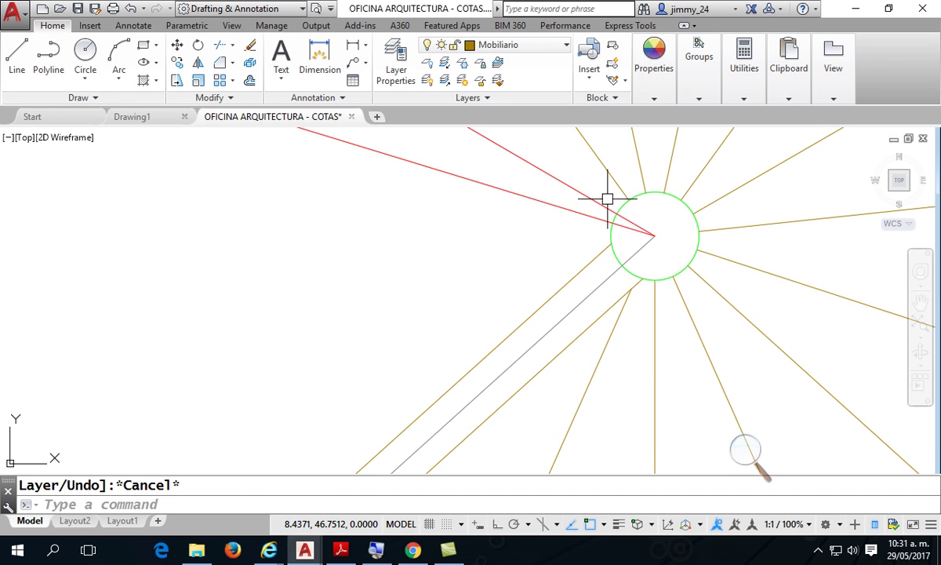
Turn off object snap and try to dimension the diameter of the small circle at the spiral stair's center.
left_click(592, 525)
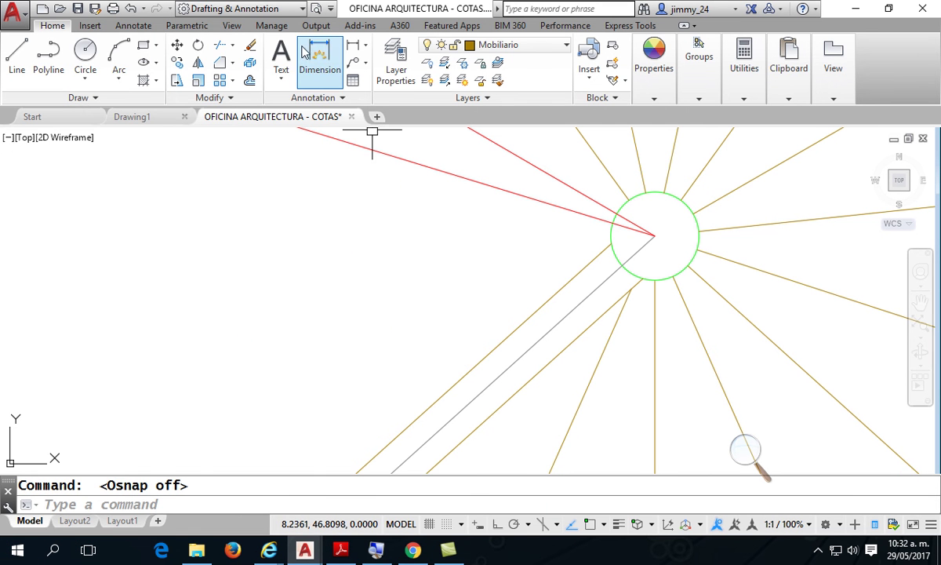
left_click(320, 51)
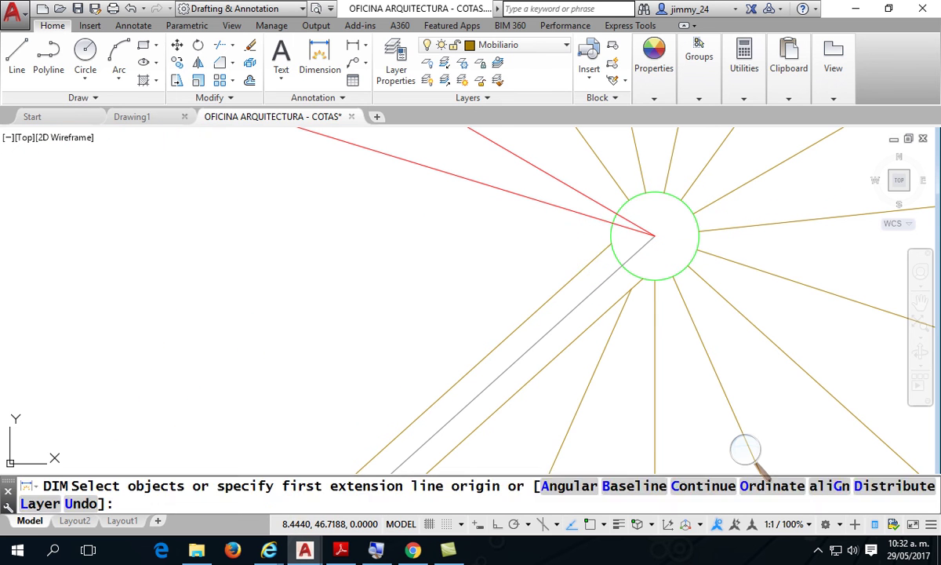
left_click(609, 234)
scroll(358, 322, "down", 4)
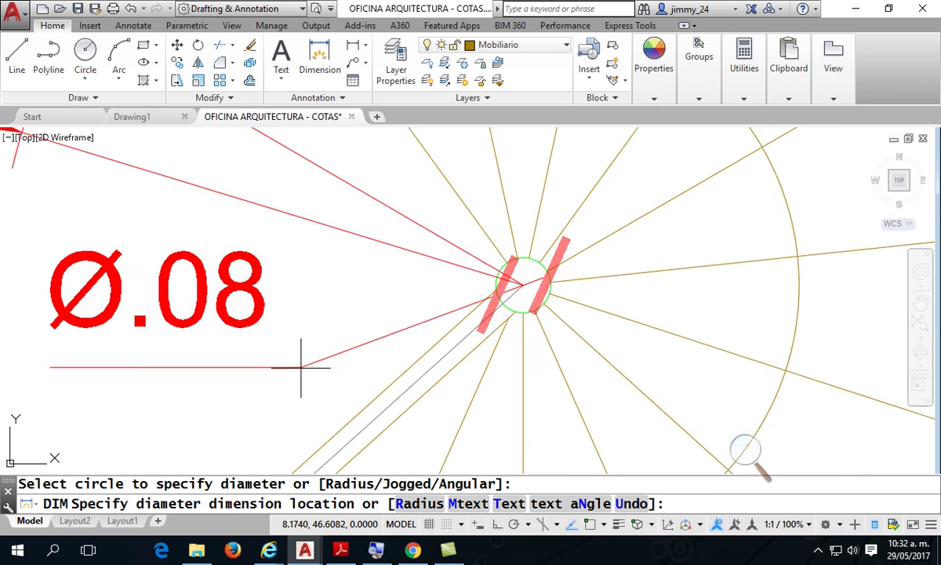
middle_click_drag(312, 368, 396, 369)
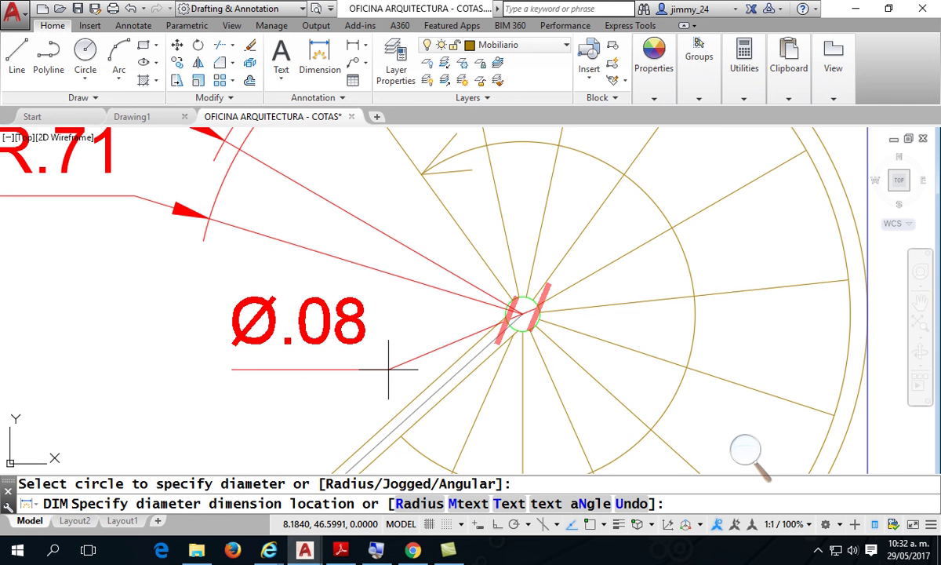
key("Escape")
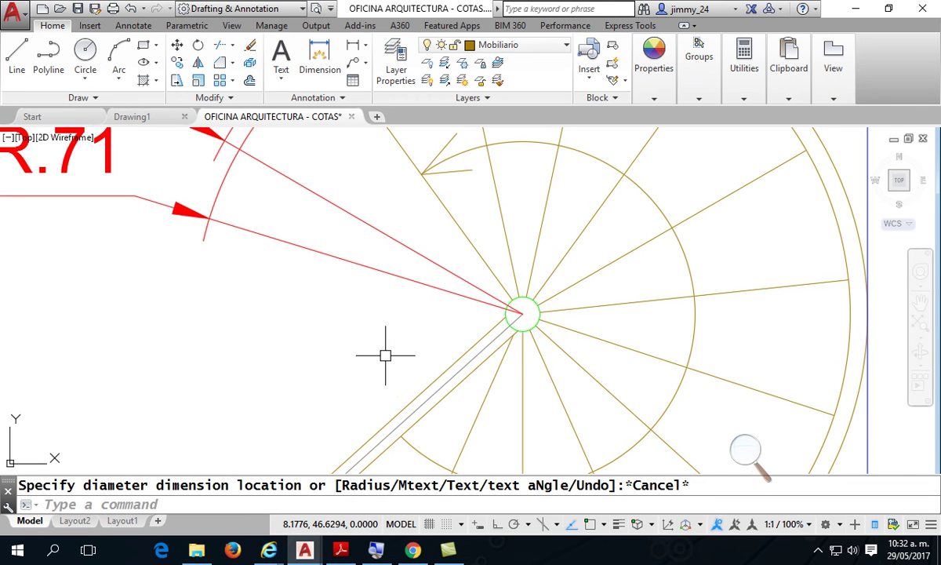
Delete the radius dimension of the stair's outer railing arc.
middle_click_drag(385, 352, 604, 437)
mouse_move(388, 223)
middle_mouse_down()
mouse_move(388, 254)
mouse_move(363, 304)
middle_mouse_up()
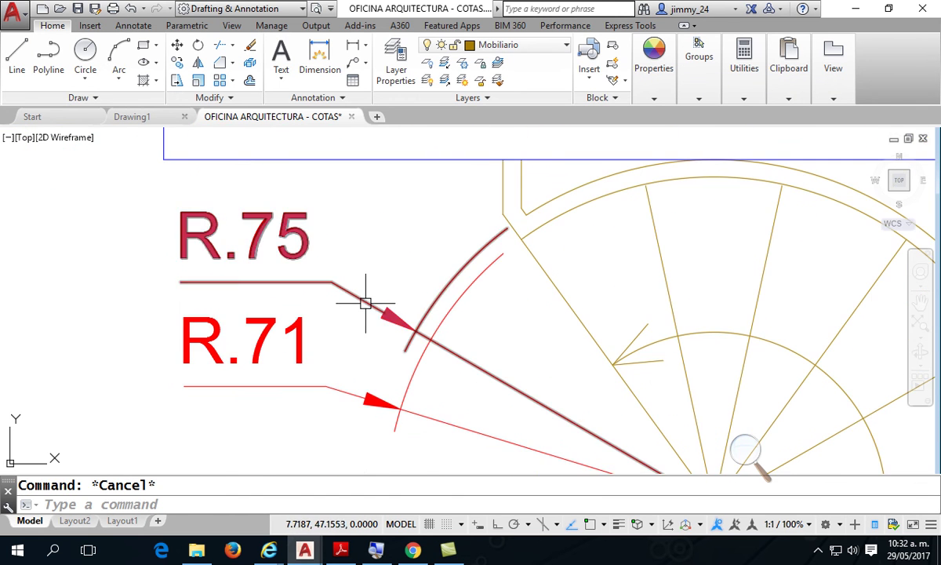
left_click(363, 303)
key("Delete")
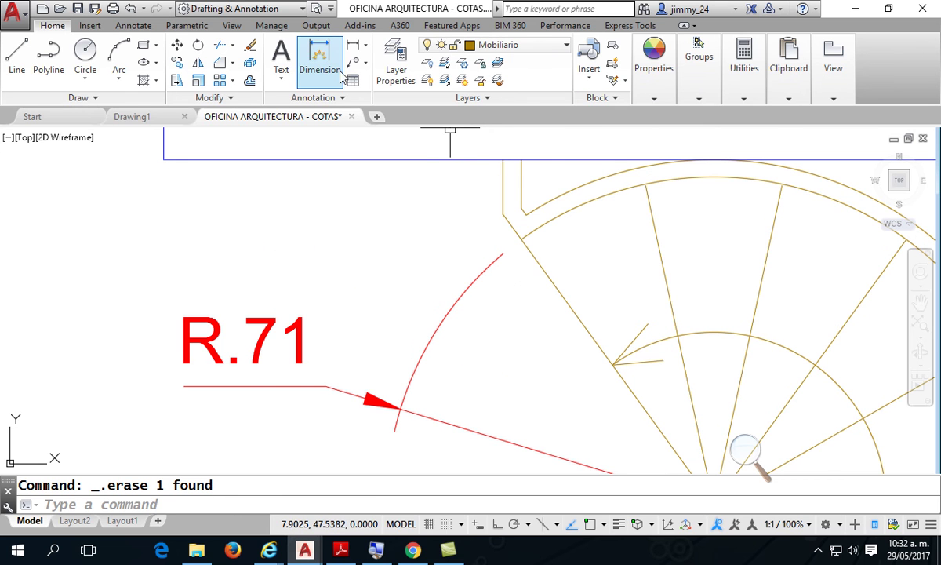
Dimension the outer railing arc, switching to Diameter and back to Radius, and place the text above the inner radius dimension.
left_click(318, 53)
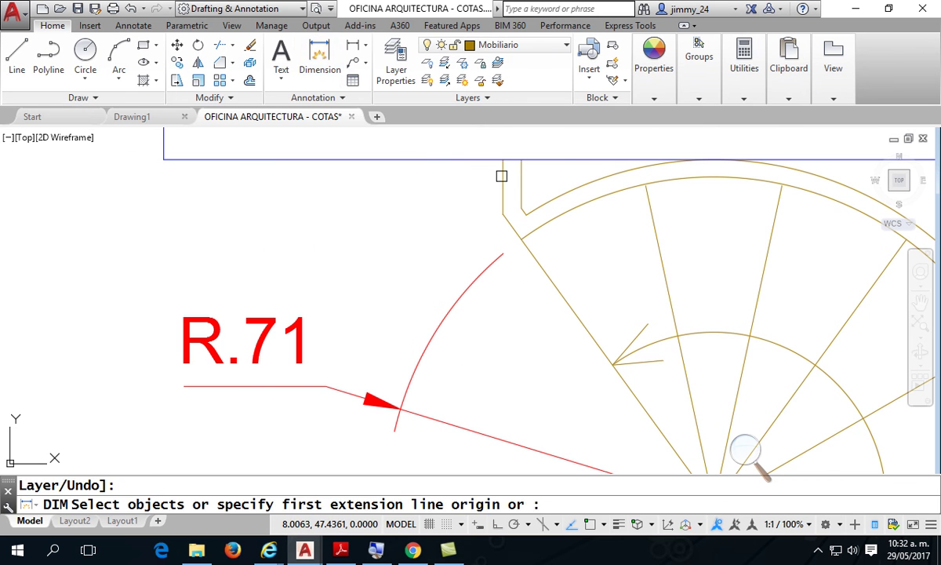
left_click(551, 195)
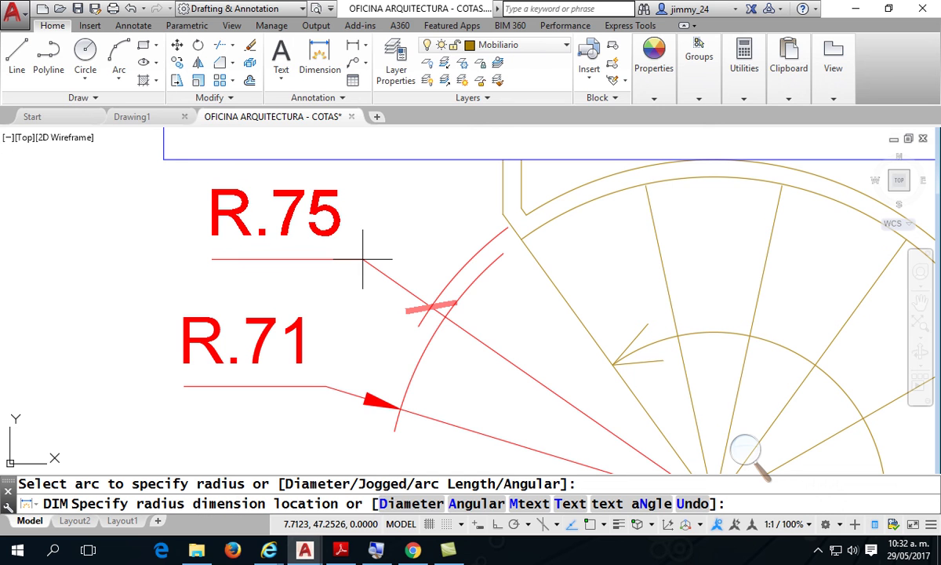
right_click(363, 259)
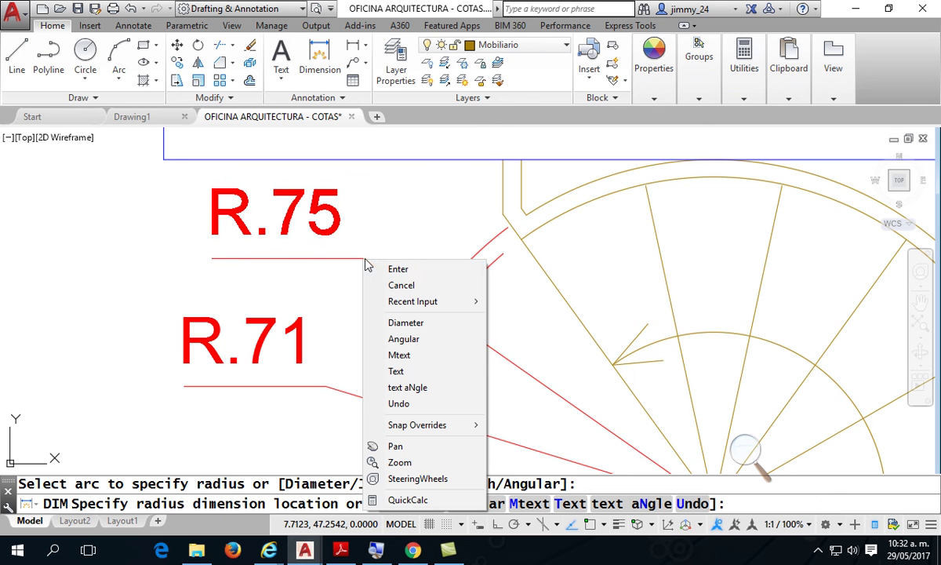
left_click(422, 323)
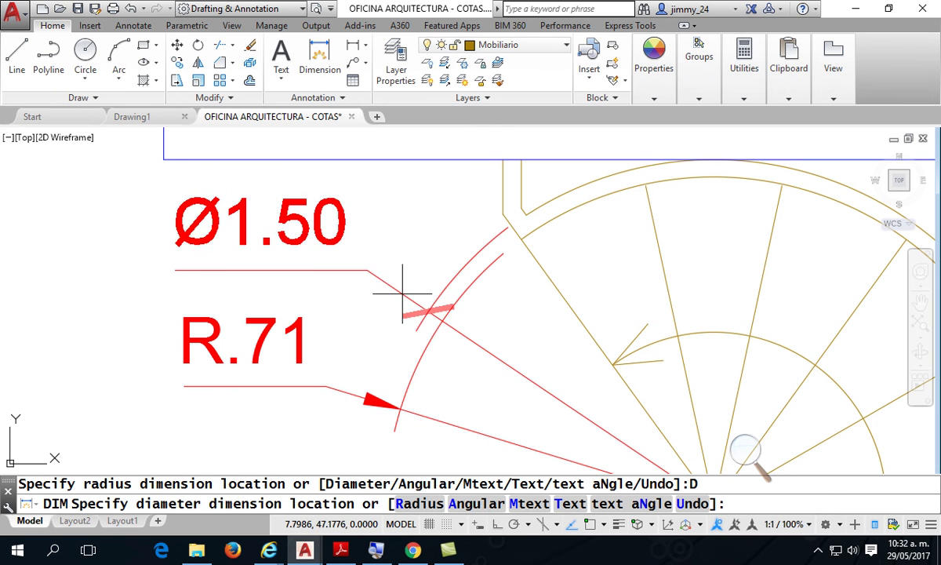
right_click(381, 272)
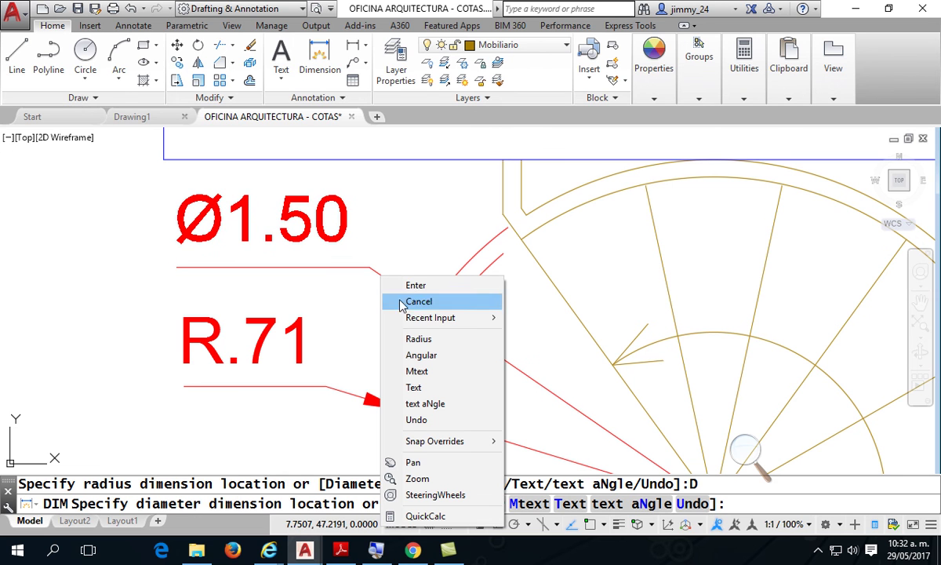
left_click(424, 339)
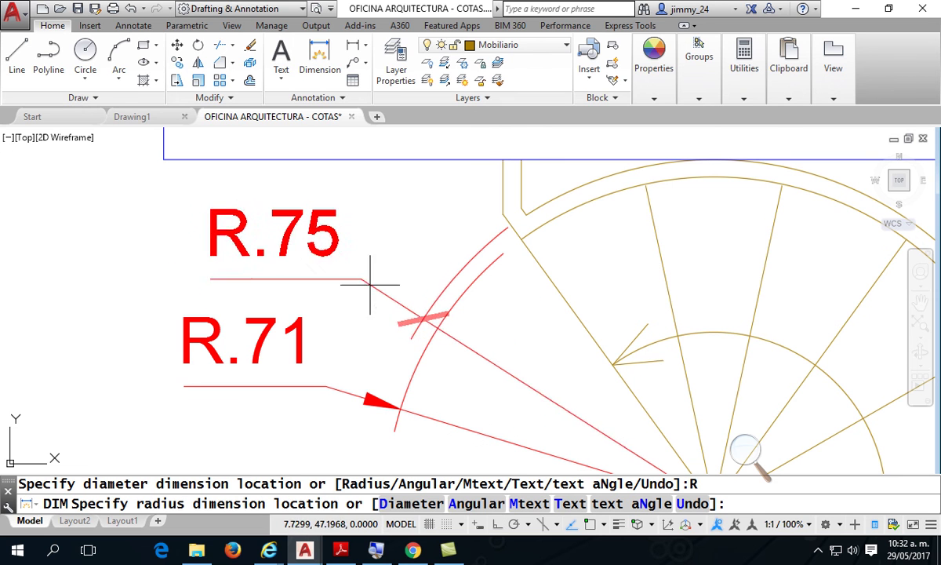
left_click(331, 287)
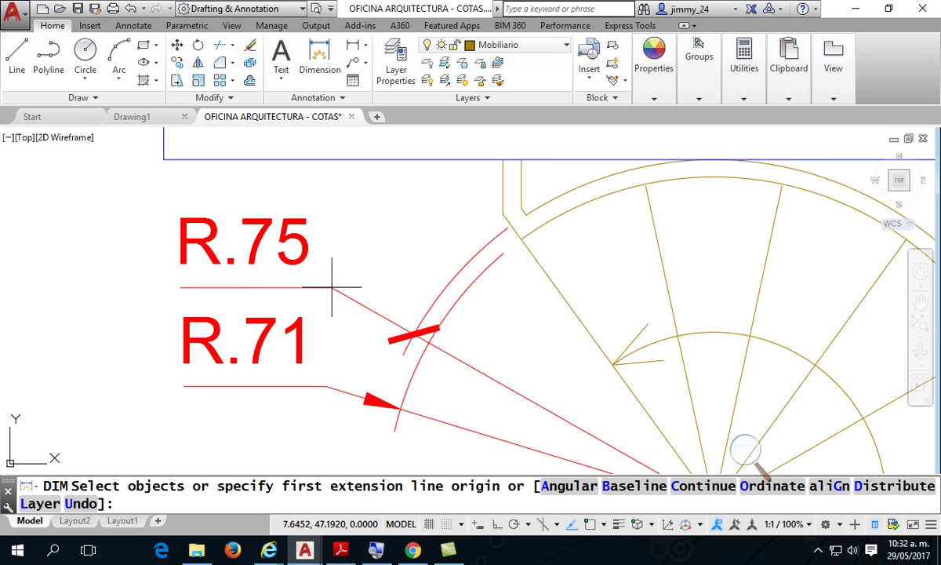
key("Return")
key("Escape")
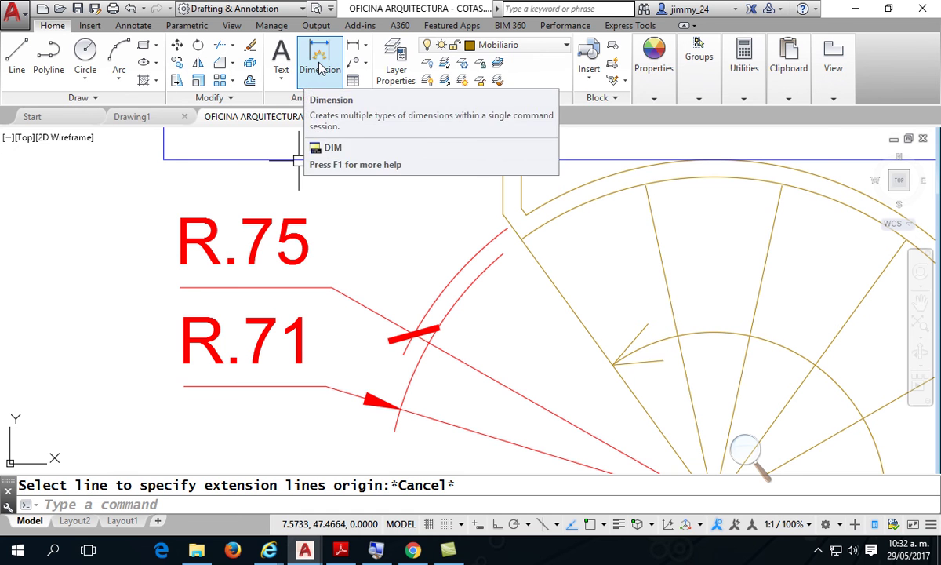
Match the properties of the inner railing arc's radius dimension onto the outer arc's radius dimension.
left_click(654, 69)
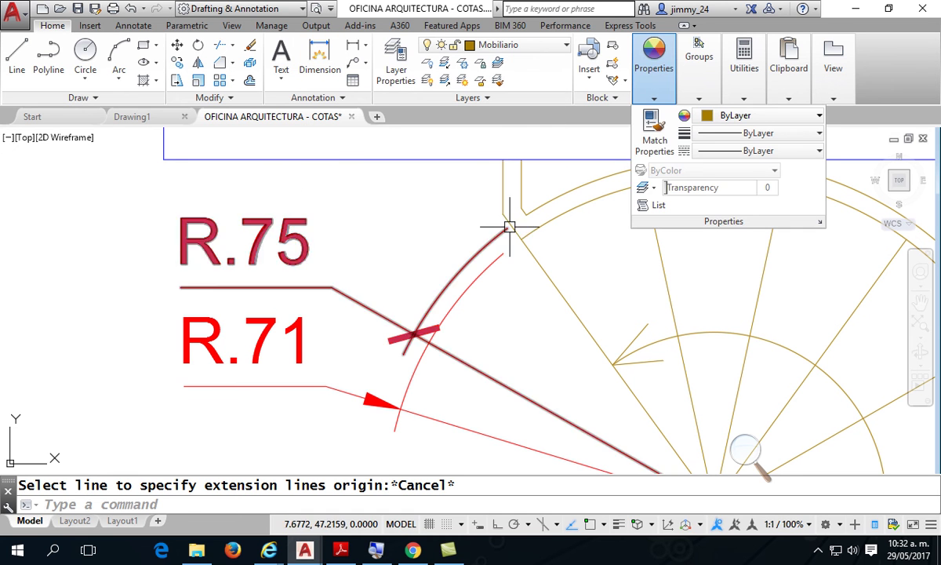
left_click(659, 135)
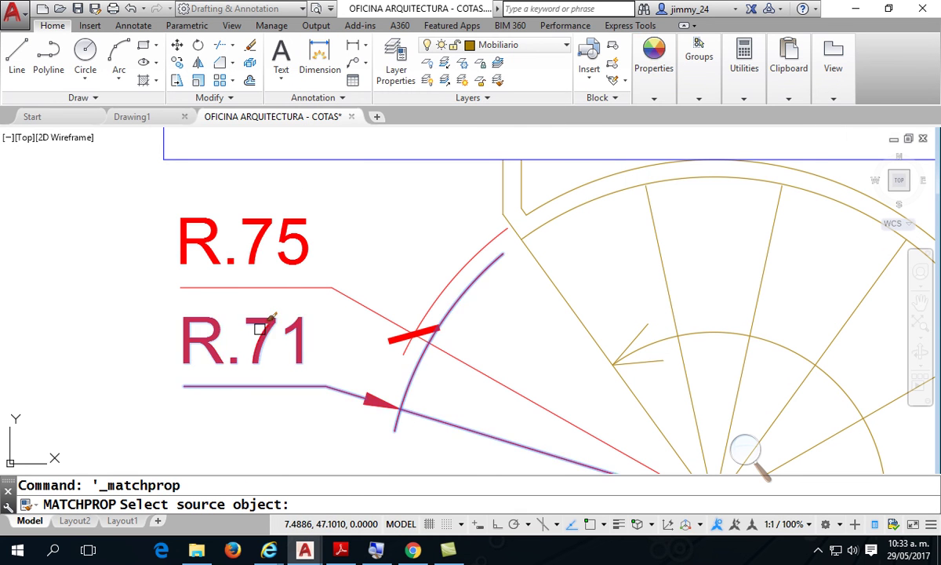
left_click(261, 328)
left_click(259, 254)
key("Escape")
Dimension the small circle at the spiral stair's center, switching to Radius and back to Diameter, and place the text below the radius dimensions.
scroll(324, 269, "down", 2)
middle_click_drag(324, 269, 313, 170)
scroll(479, 248, "up", 1)
key("Escape")
scroll(479, 245, "up", 4)
middle_click_drag(640, 262, 515, 204)
left_click(320, 59)
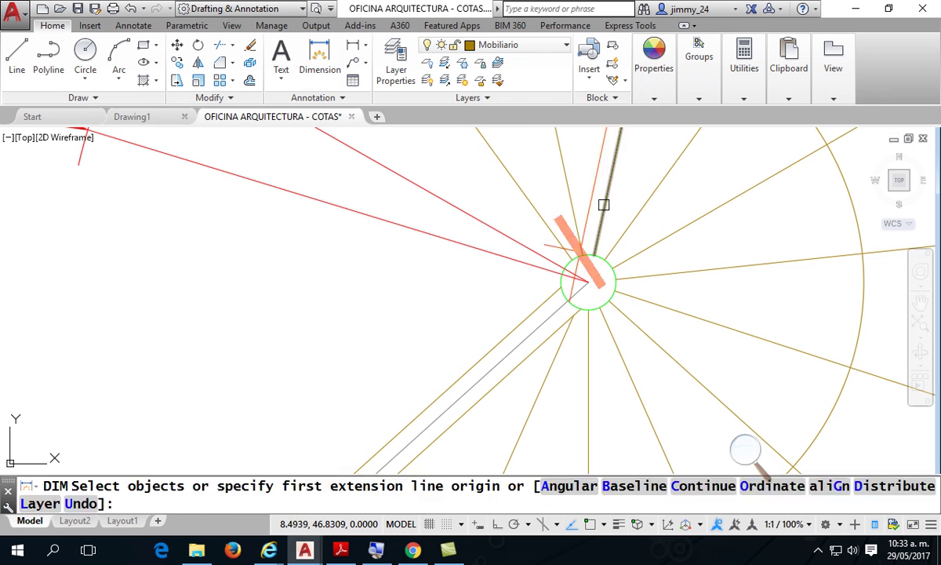
left_click(595, 256)
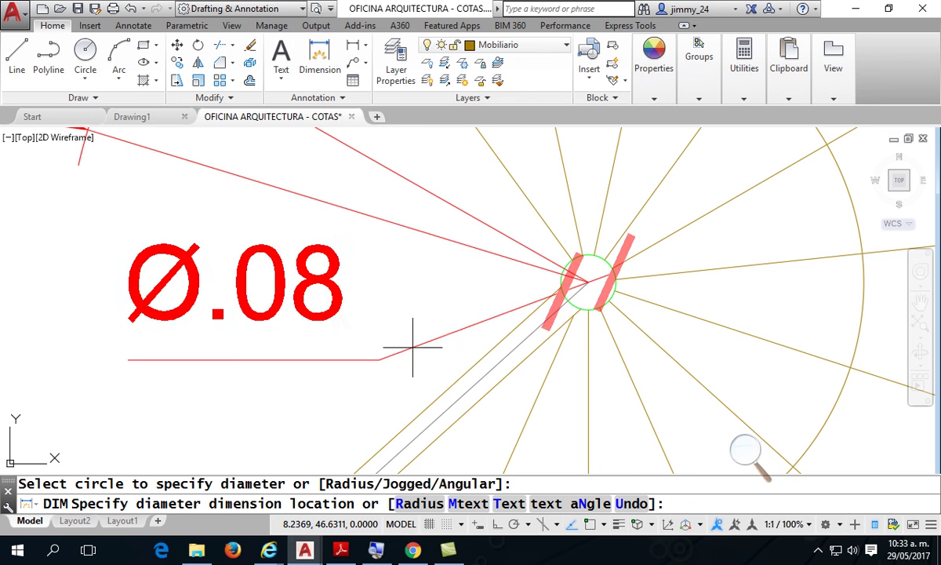
right_click(412, 352)
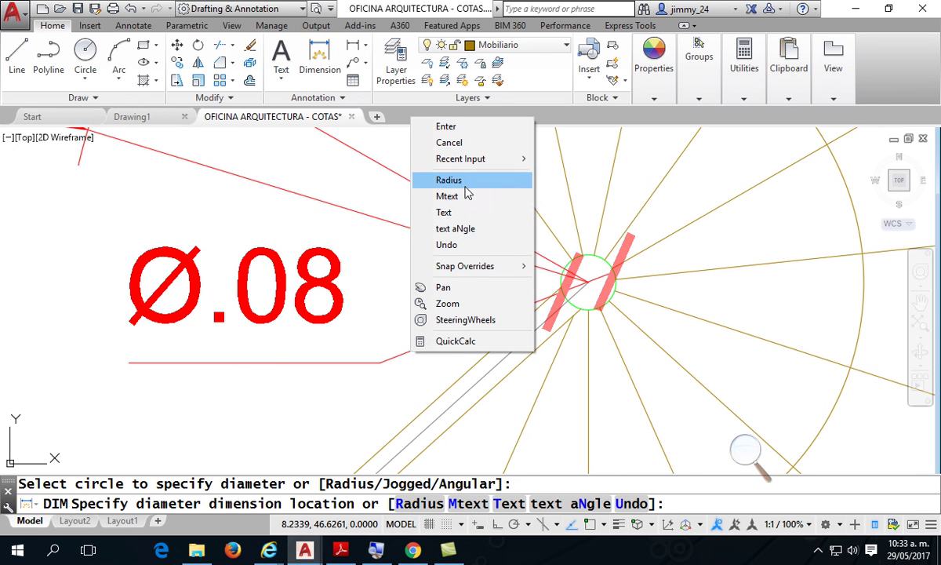
left_click(465, 185)
right_click(398, 354)
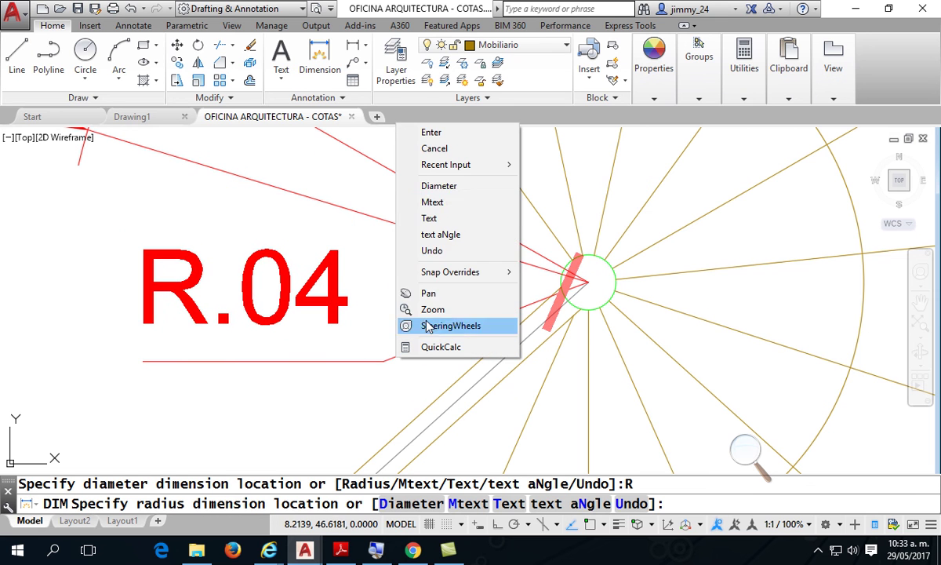
left_click(428, 186)
left_click(421, 353)
key("Escape")
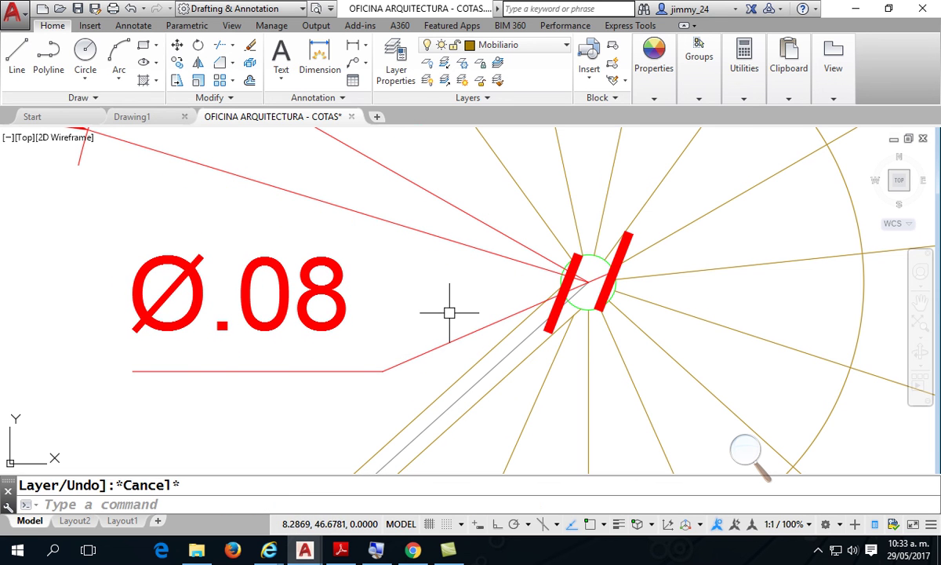
Set both Arrow 1 and Arrow 2 of the center circle's diameter dimension to Closed filled.
key("ctrl+1")
left_click(487, 319)
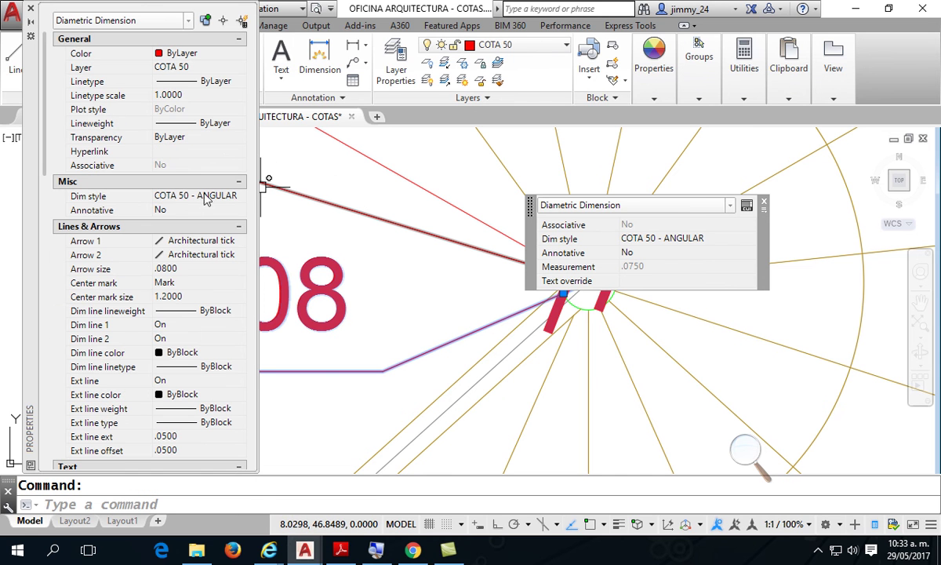
left_click(241, 241)
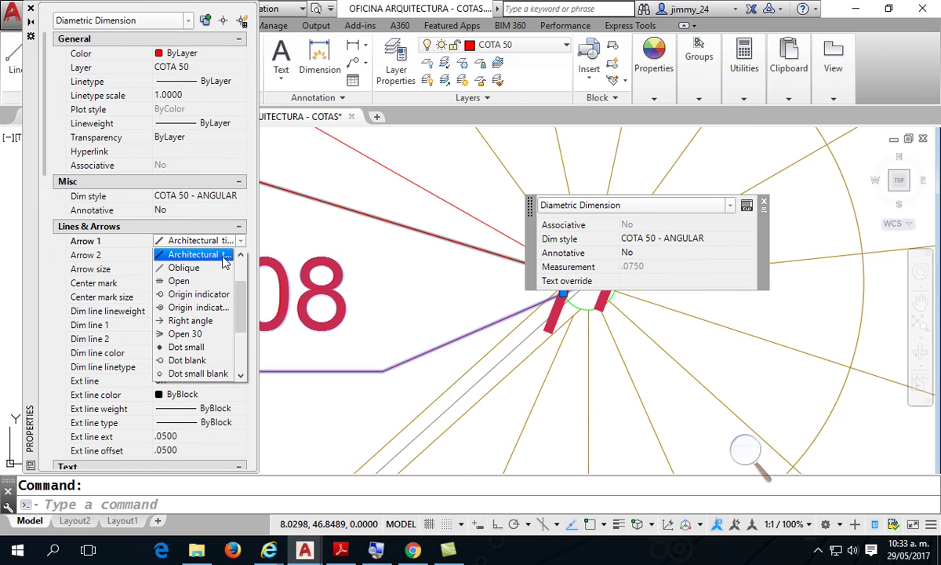
scroll(238, 255, "up", 2)
left_click(233, 254)
left_click(240, 255)
scroll(228, 271, "up", 1)
left_click(206, 272)
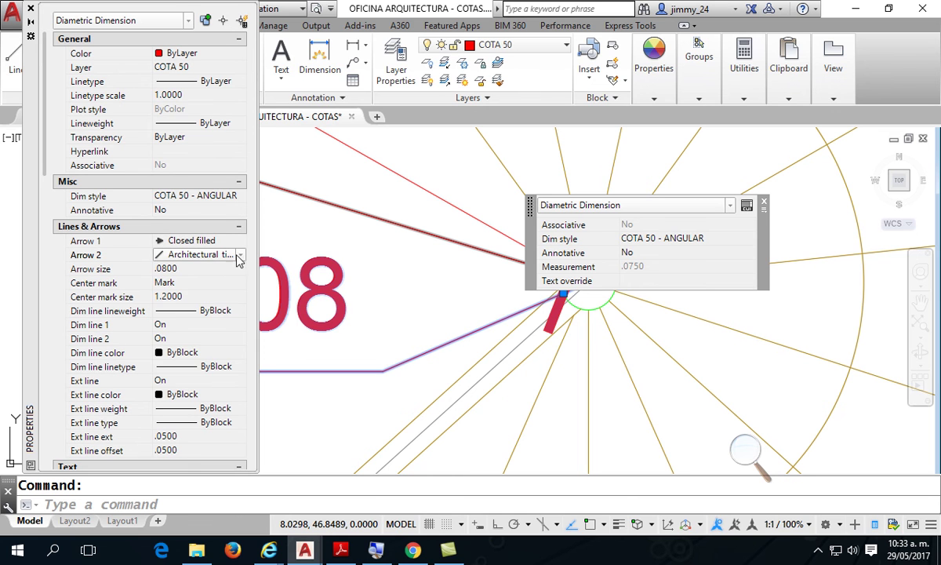
left_click(239, 255)
scroll(228, 271, "up", 2)
left_click(200, 268)
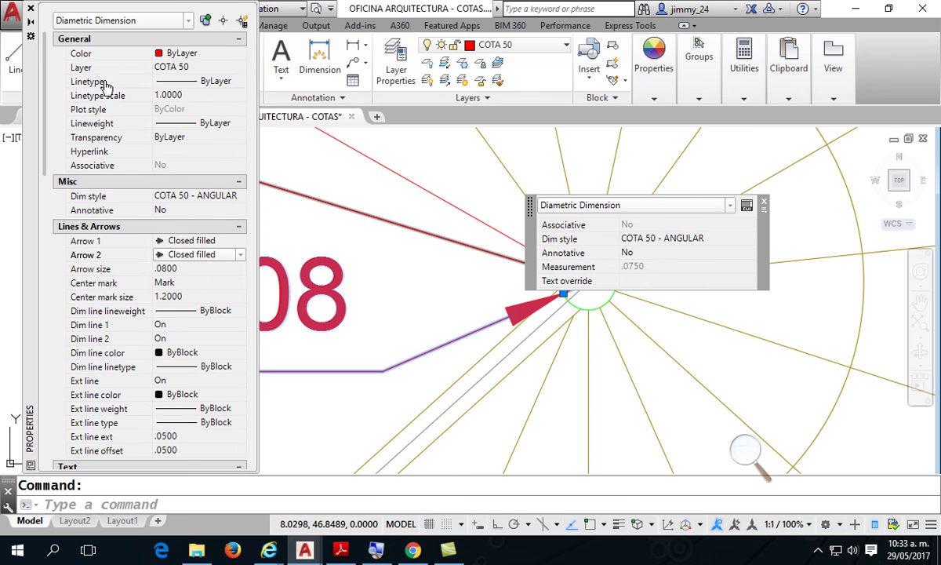
left_click(30, 8)
key("Escape")
Look over the whole dimensioned floor plan and switch to the CAD 2 folder in File Explorer.
scroll(368, 284, "down", 5)
middle_click_drag(366, 282, 381, 313)
scroll(414, 324, "down", 3)
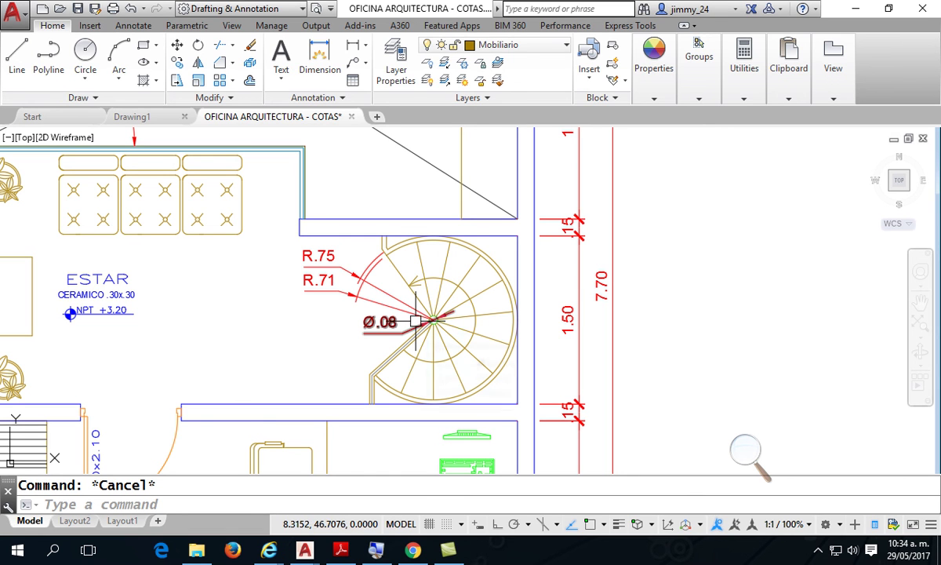
scroll(415, 320, "down", 6)
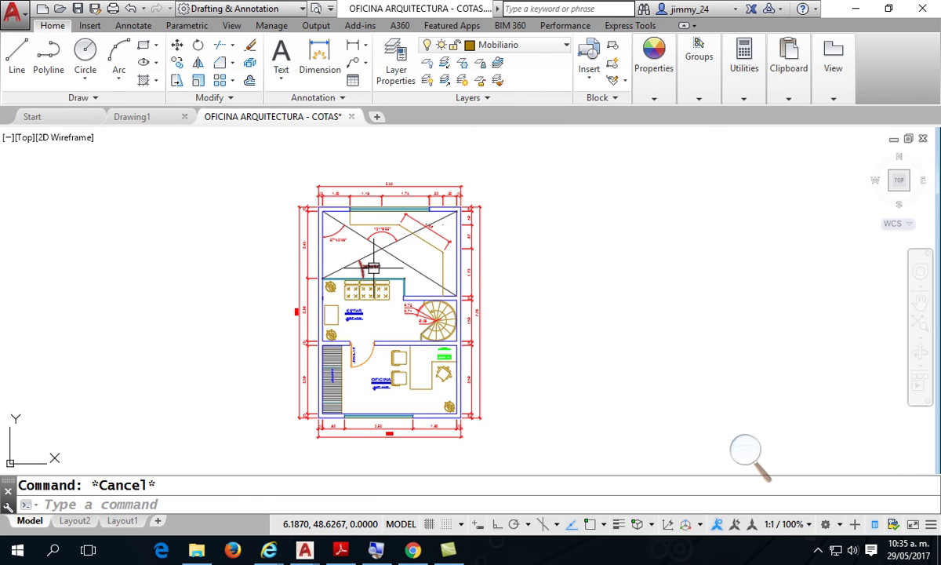
mouse_move(373, 268)
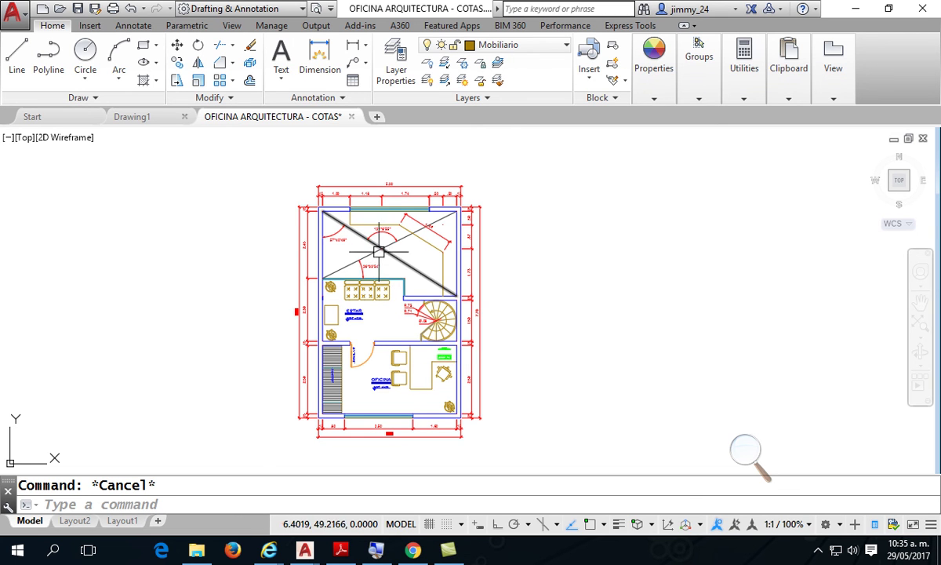
left_click(193, 552)
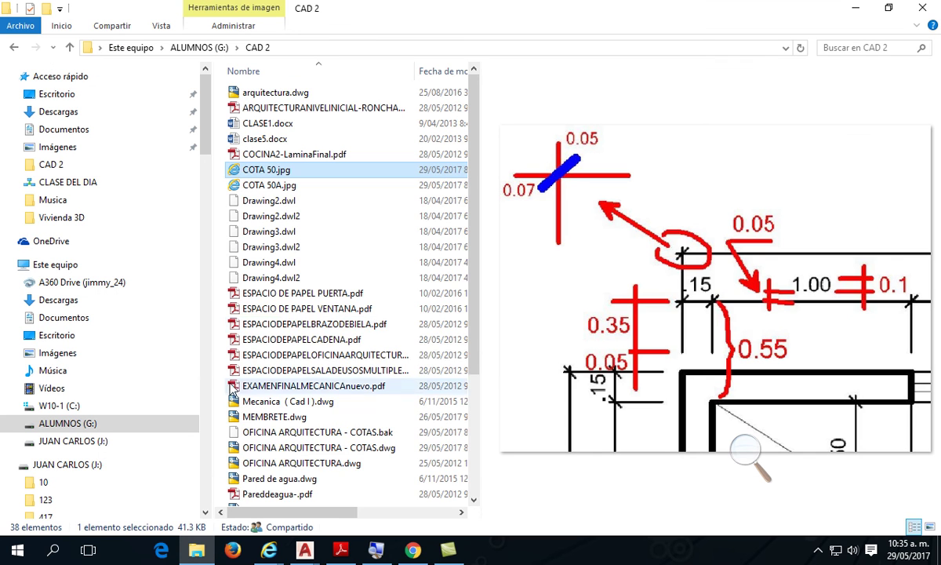